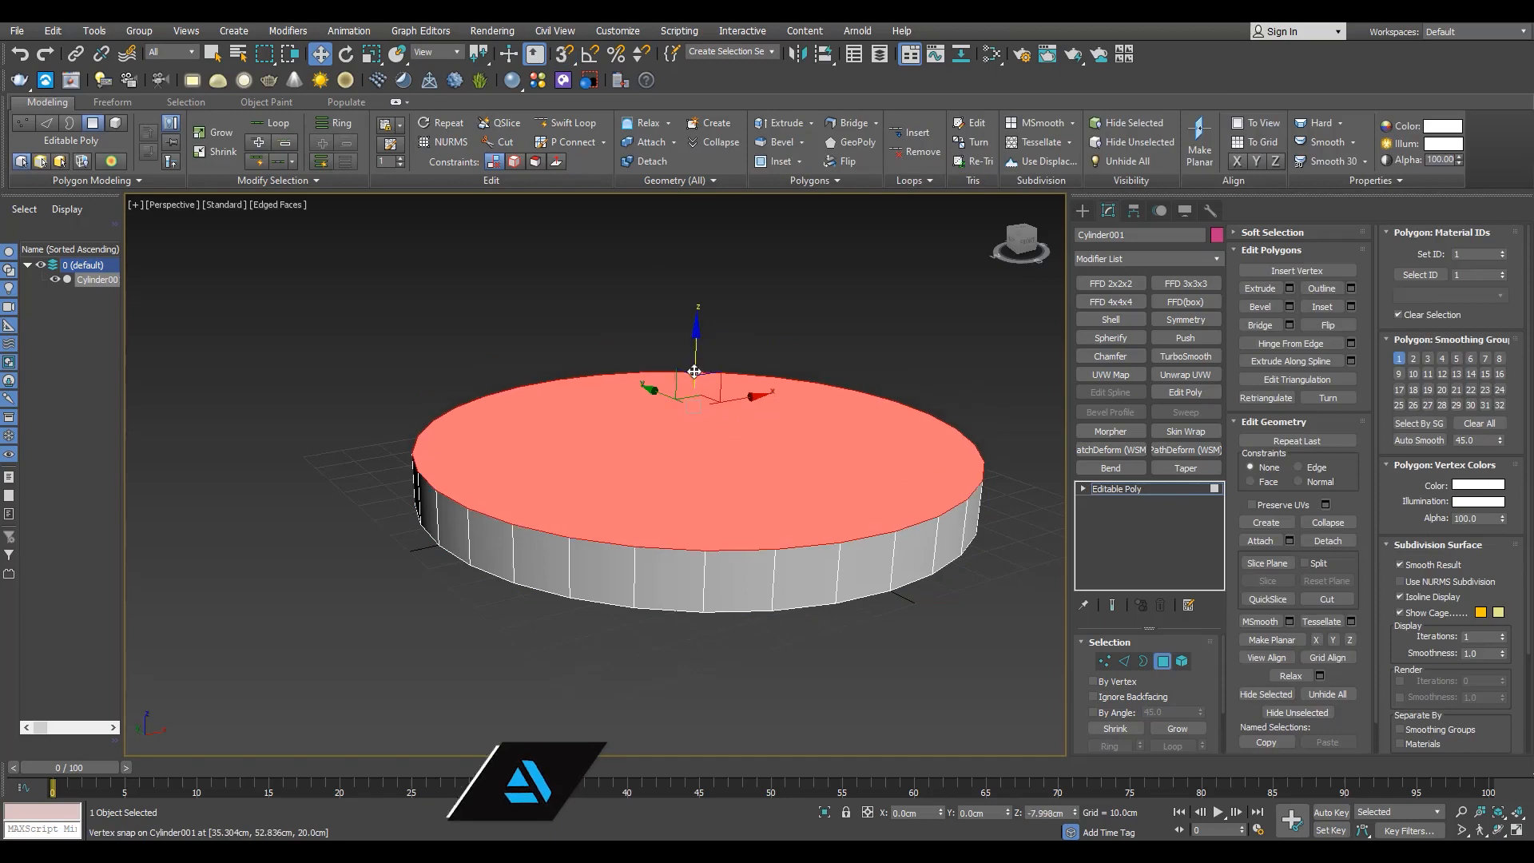
Delete the cylinder's top polygon and extrude the open border inward by scaling it to about 97 percent.
scroll(695, 407, "up", 3)
key("r")
key("Delete")
key("3")
left_click(389, 579)
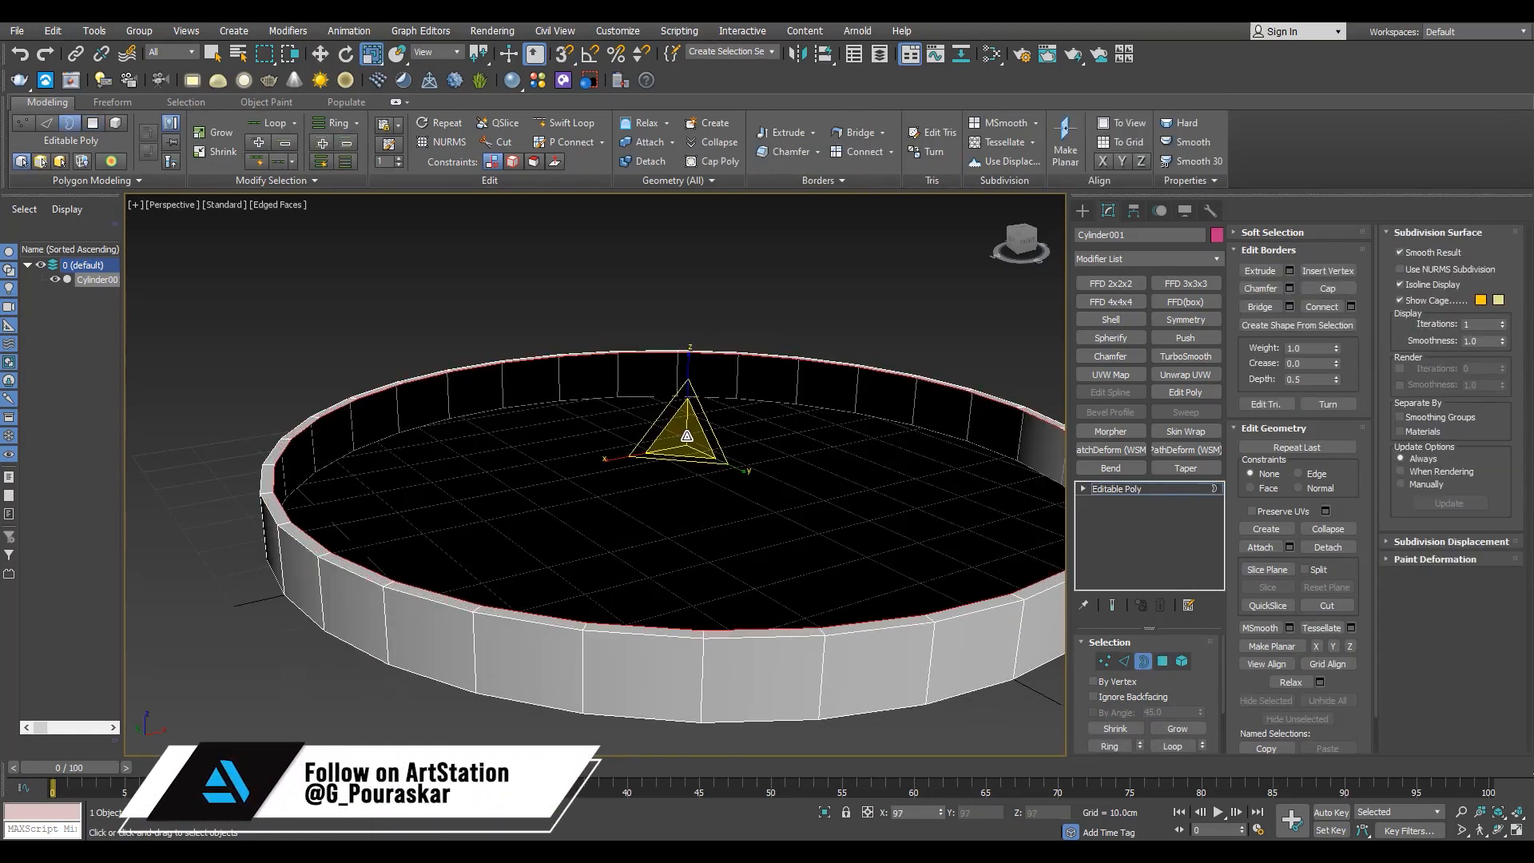
left_click_drag(687, 436, 687, 437, "shift")
Extend the inner border downward to a height of about 8.7 cm to form the inside wall of the rim.
middle_click_drag(687, 436, 700, 419)
scroll(701, 419, "down", 1)
key("w")
left_click_drag(701, 371, 701, 377)
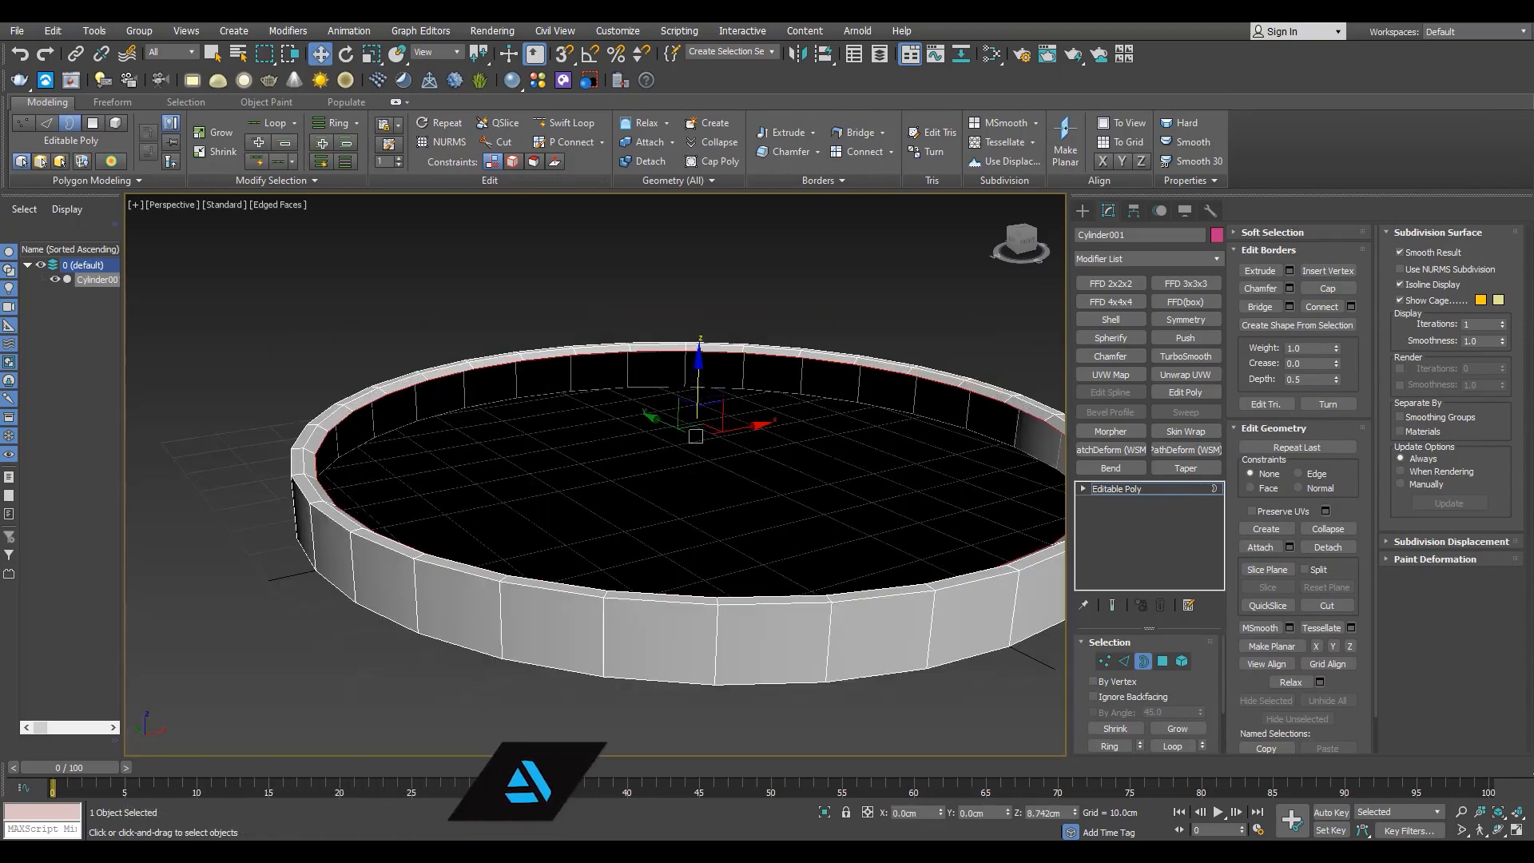
Extrude the border inward to about 98 percent and raise a new edge, vertex-snapped to the rim's top height, forming a groove.
middle_click_drag(613, 453, 596, 450)
key("r")
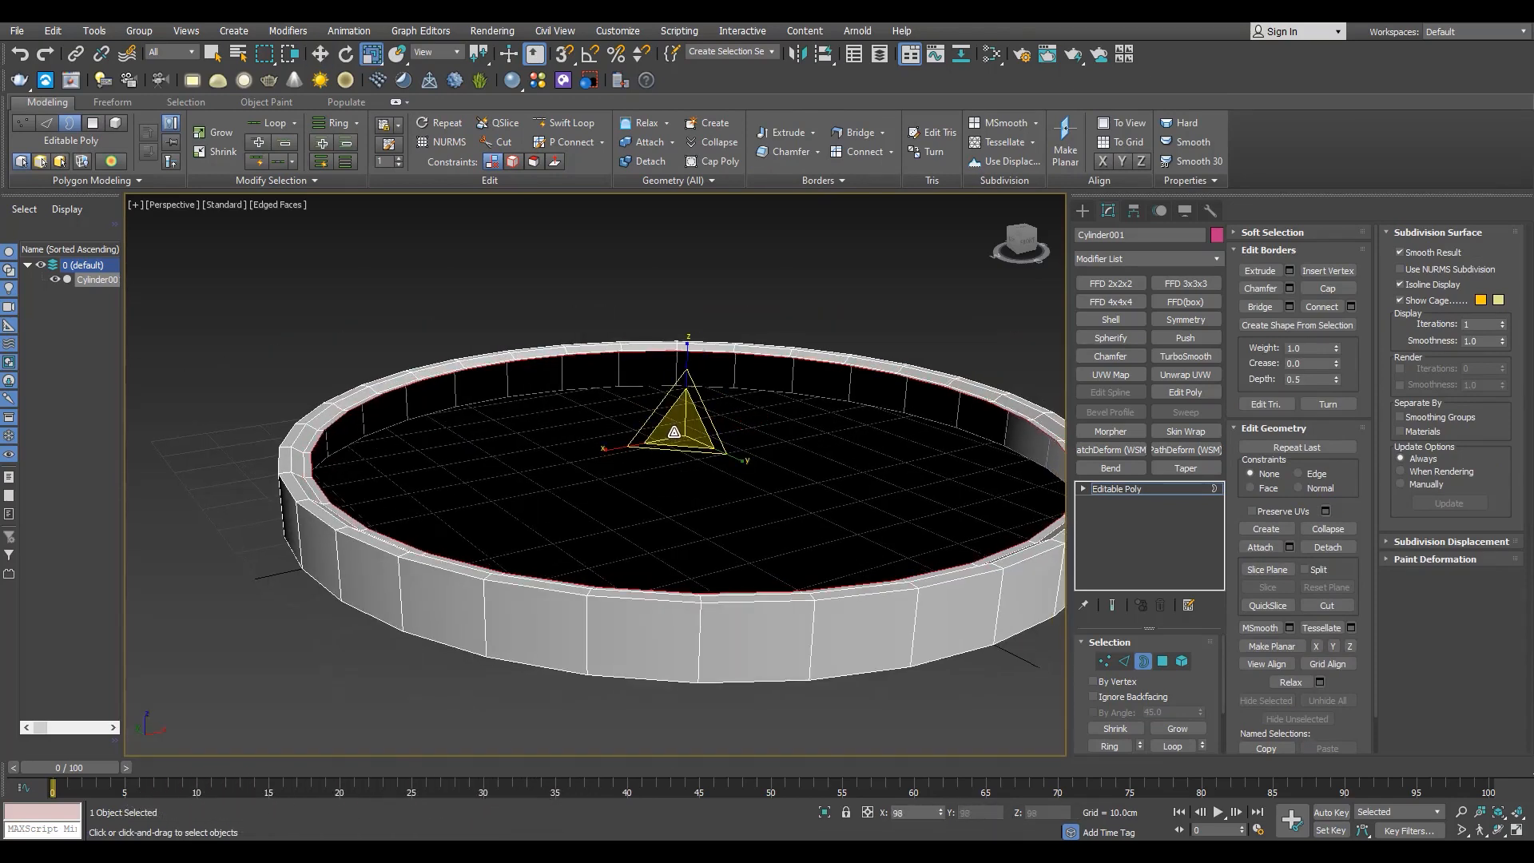
left_click_drag(686, 374, 297, 467)
key("s")
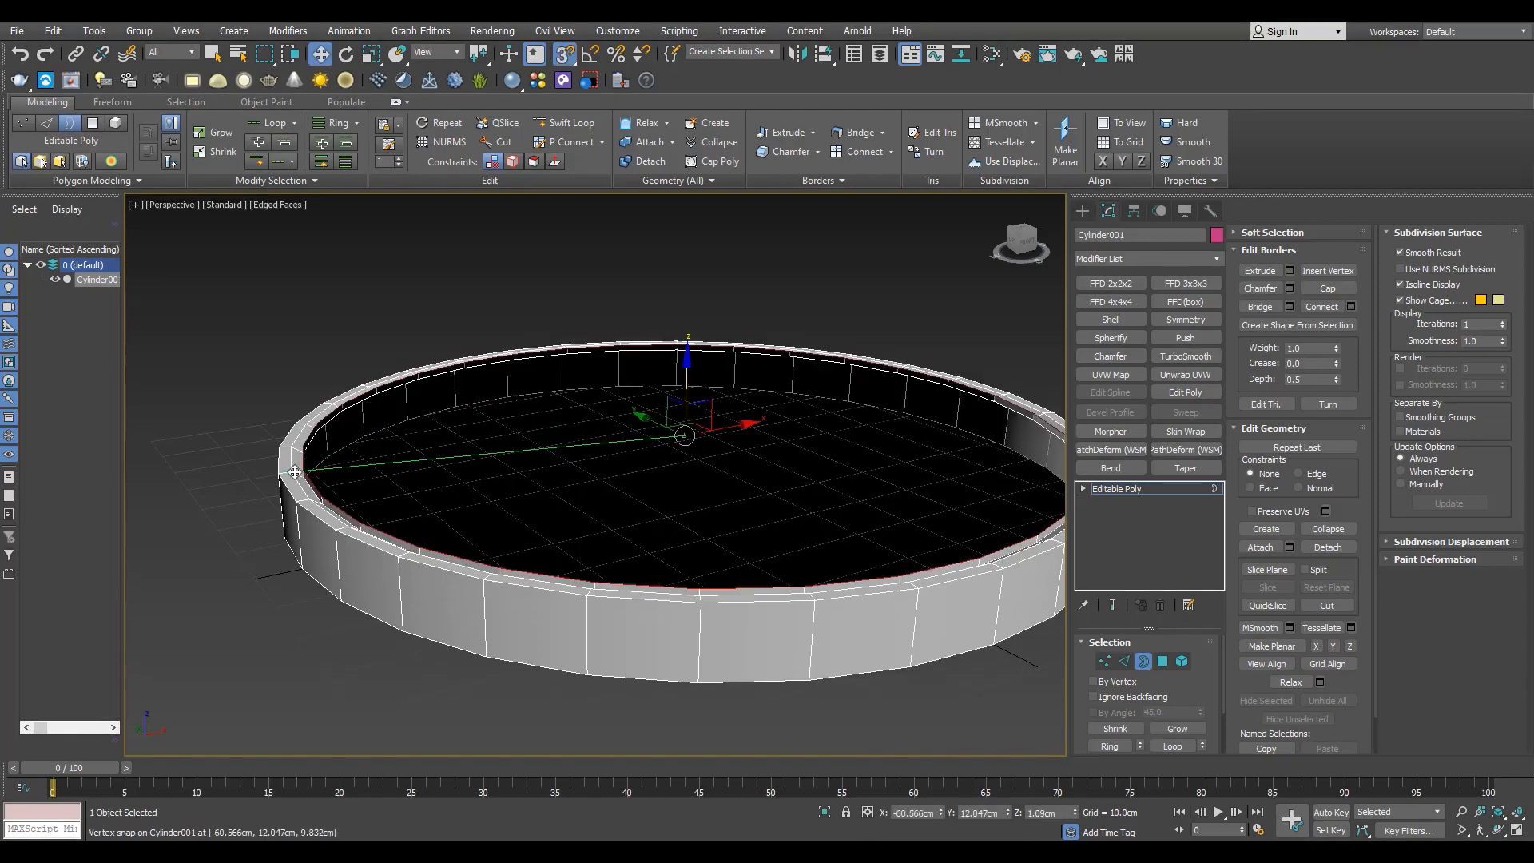
key("s")
Extrude the border inward over the cylinder and raise the smaller opening to about 22 cm as a sloped surface.
scroll(340, 521, "down", 2)
key("r")
left_click_drag(586, 449, 589, 471, "shift")
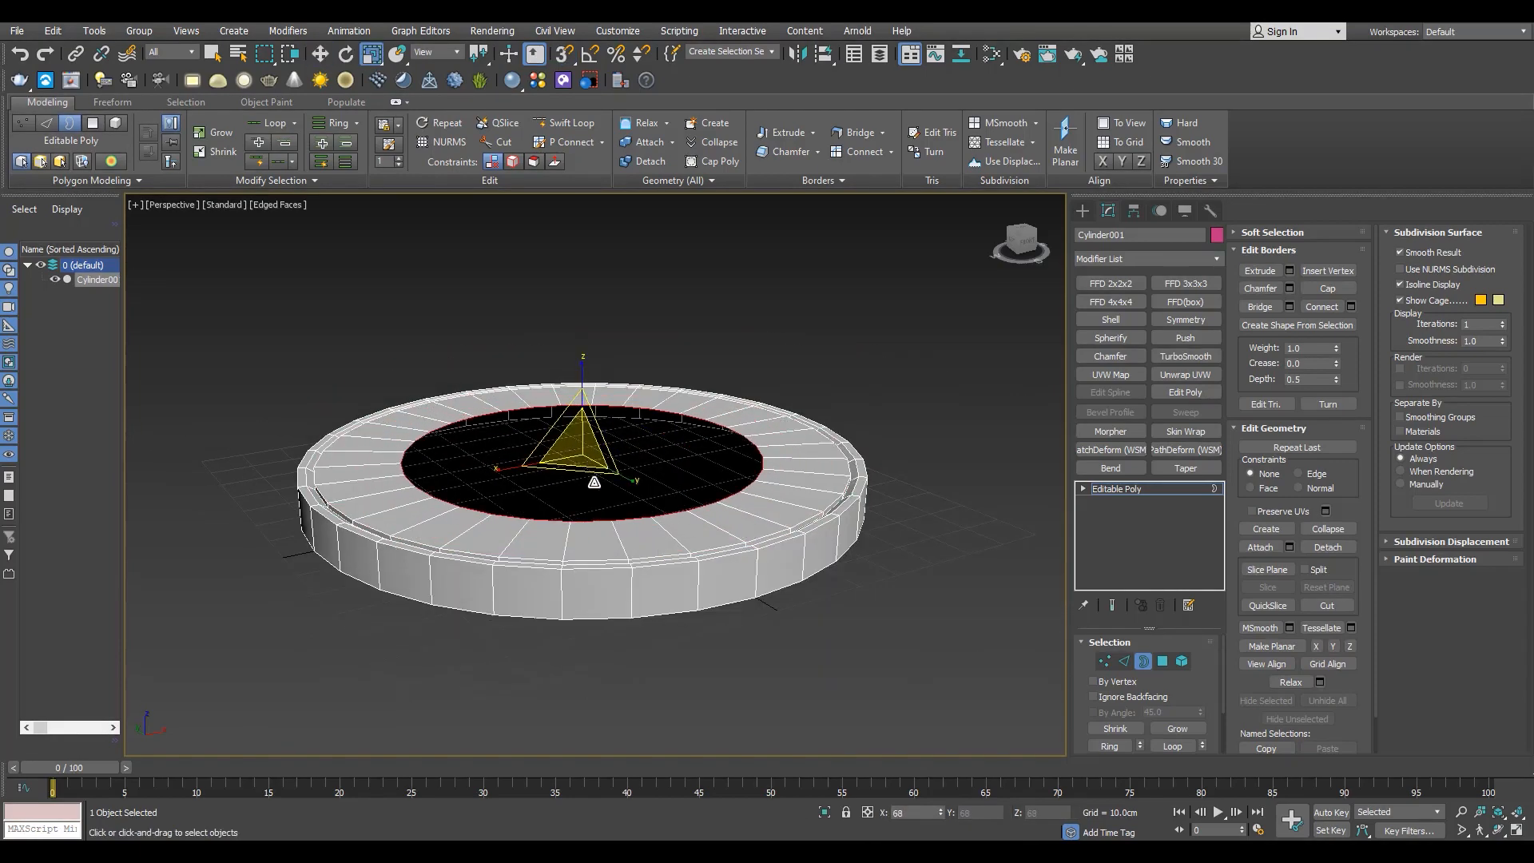
key("w")
middle_click_drag(580, 393, 626, 390)
left_click_drag(627, 390, 627, 344)
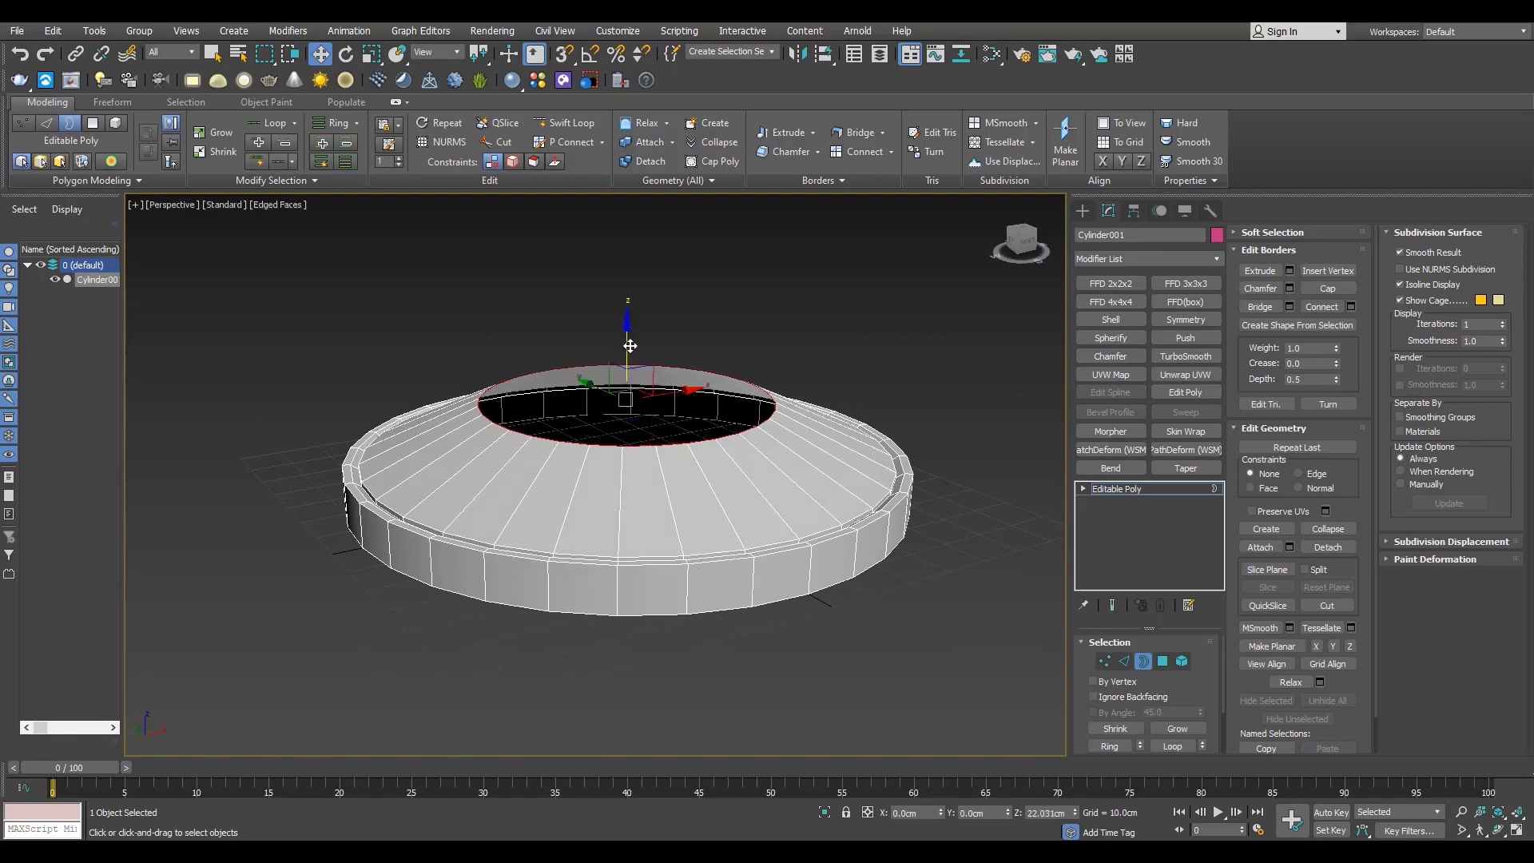
Extrude the raised opening's border inward by scaling to form a narrow flat lip.
scroll(630, 351, "up", 3)
scroll(629, 368, "down", 3)
mouse_move(639, 400)
middle_mouse_down("alt")
mouse_move(651, 438)
mouse_move(657, 421)
middle_mouse_up("alt")
key("r")
scroll(620, 399, "up", 3)
scroll(623, 391, "down", 3)
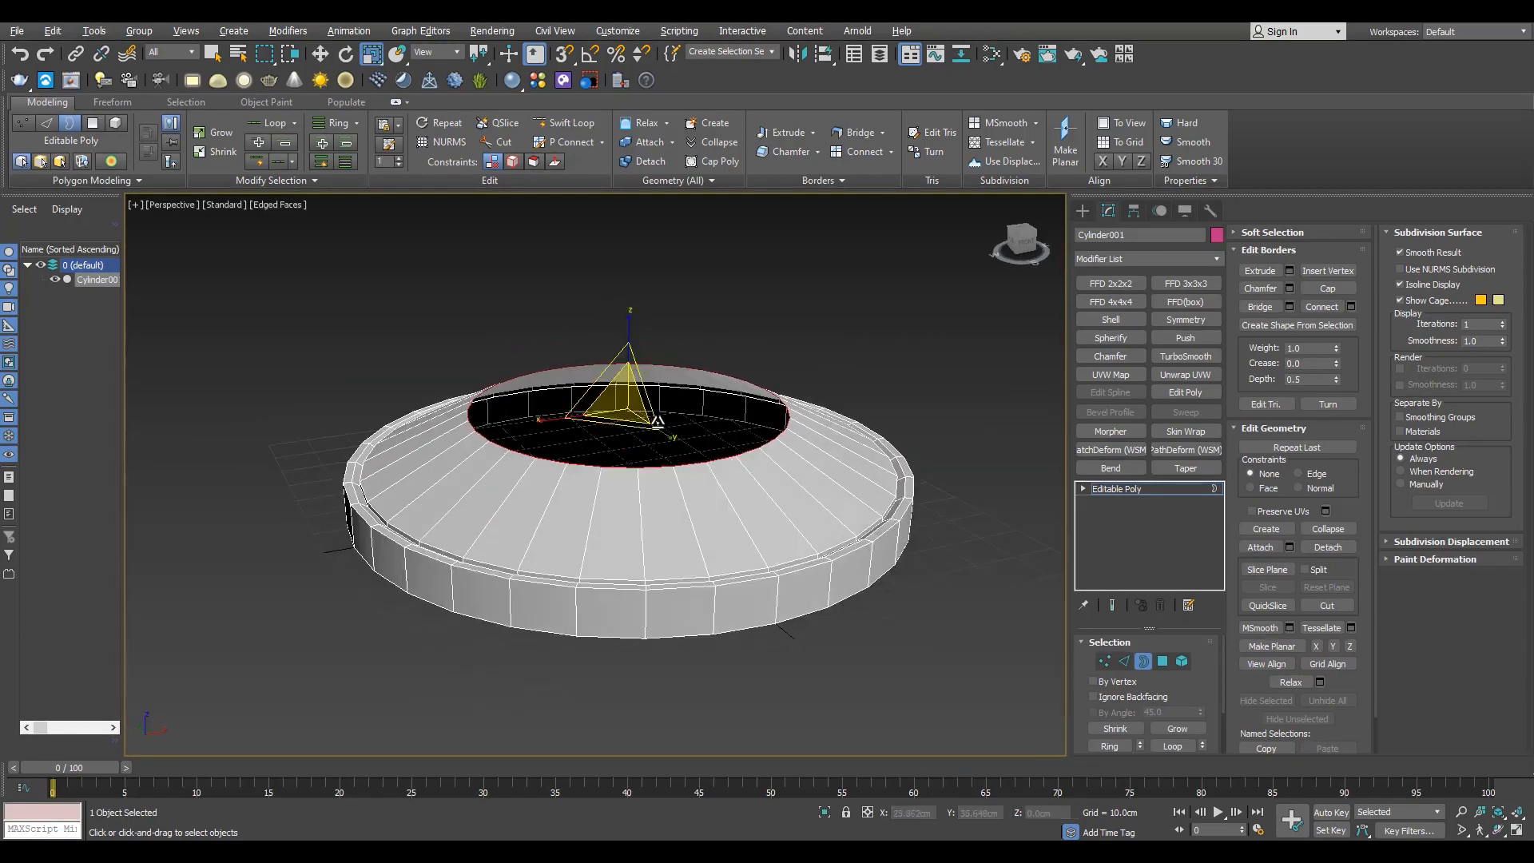
scroll(657, 421, "up", 3)
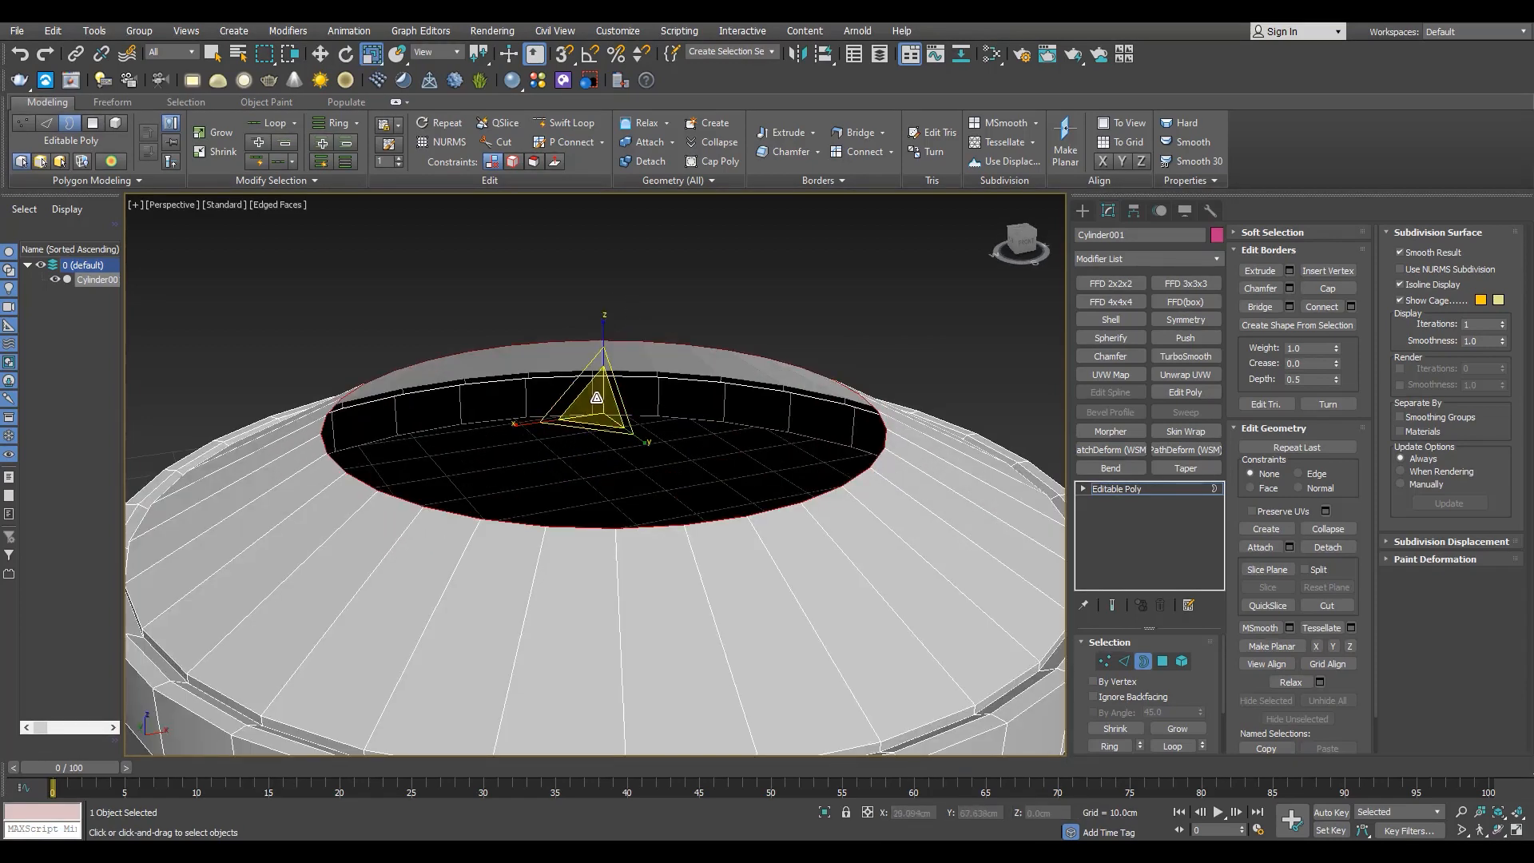
left_click_drag(597, 397, 601, 412)
scroll(847, 463, "up", 3)
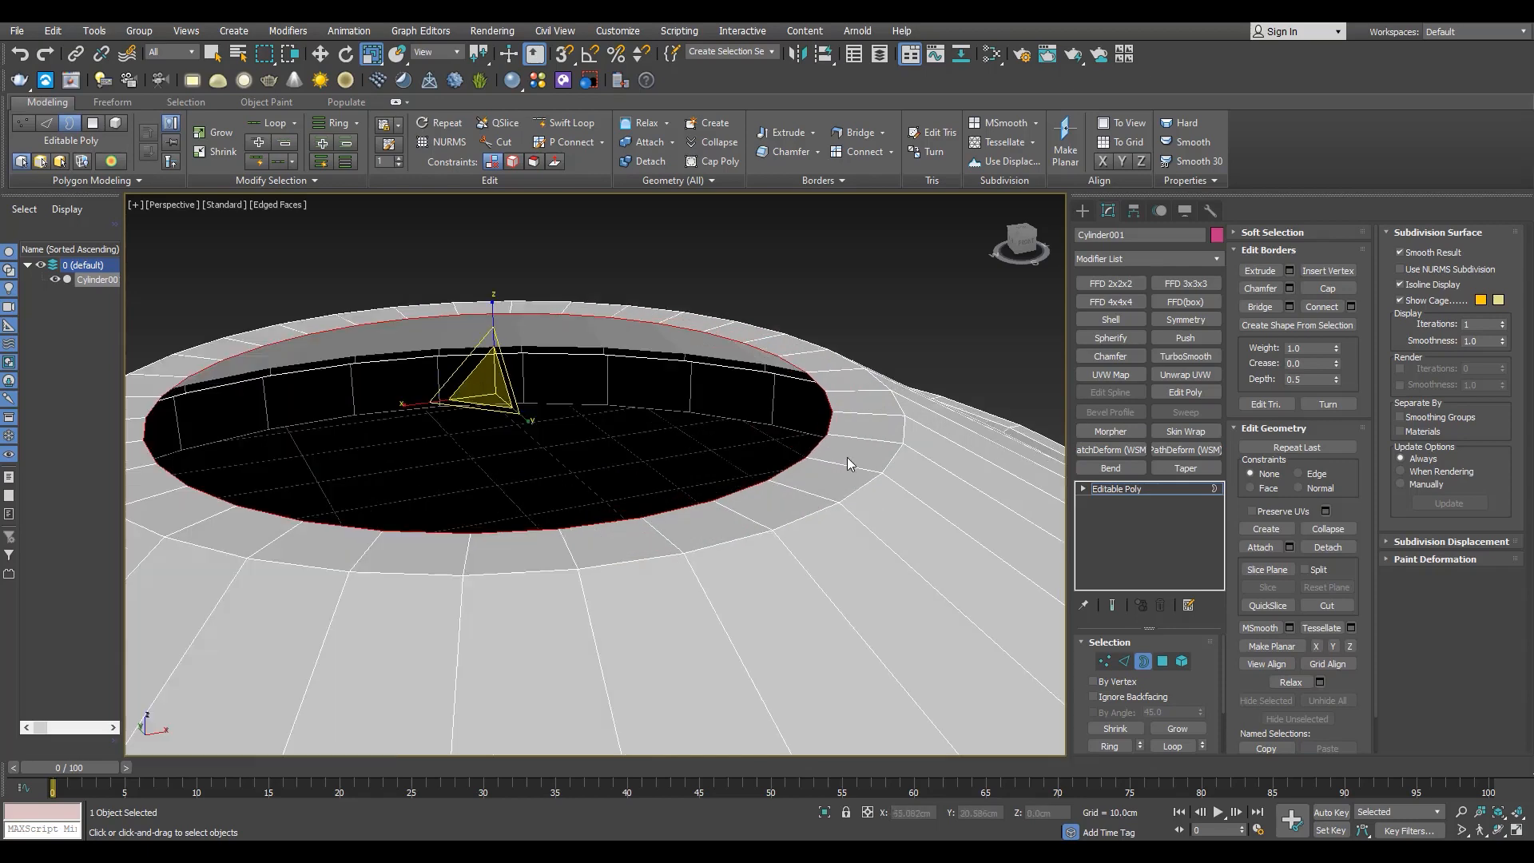
Try to connect the lip's ring edges with two segments at pinch 60 and raise the polygon ring between them.
key("2")
left_click(849, 460)
key("alt+r")
left_click(1350, 343)
scroll(871, 415, "up", 3)
left_click(606, 480)
left_click_drag(607, 507, 616, 431)
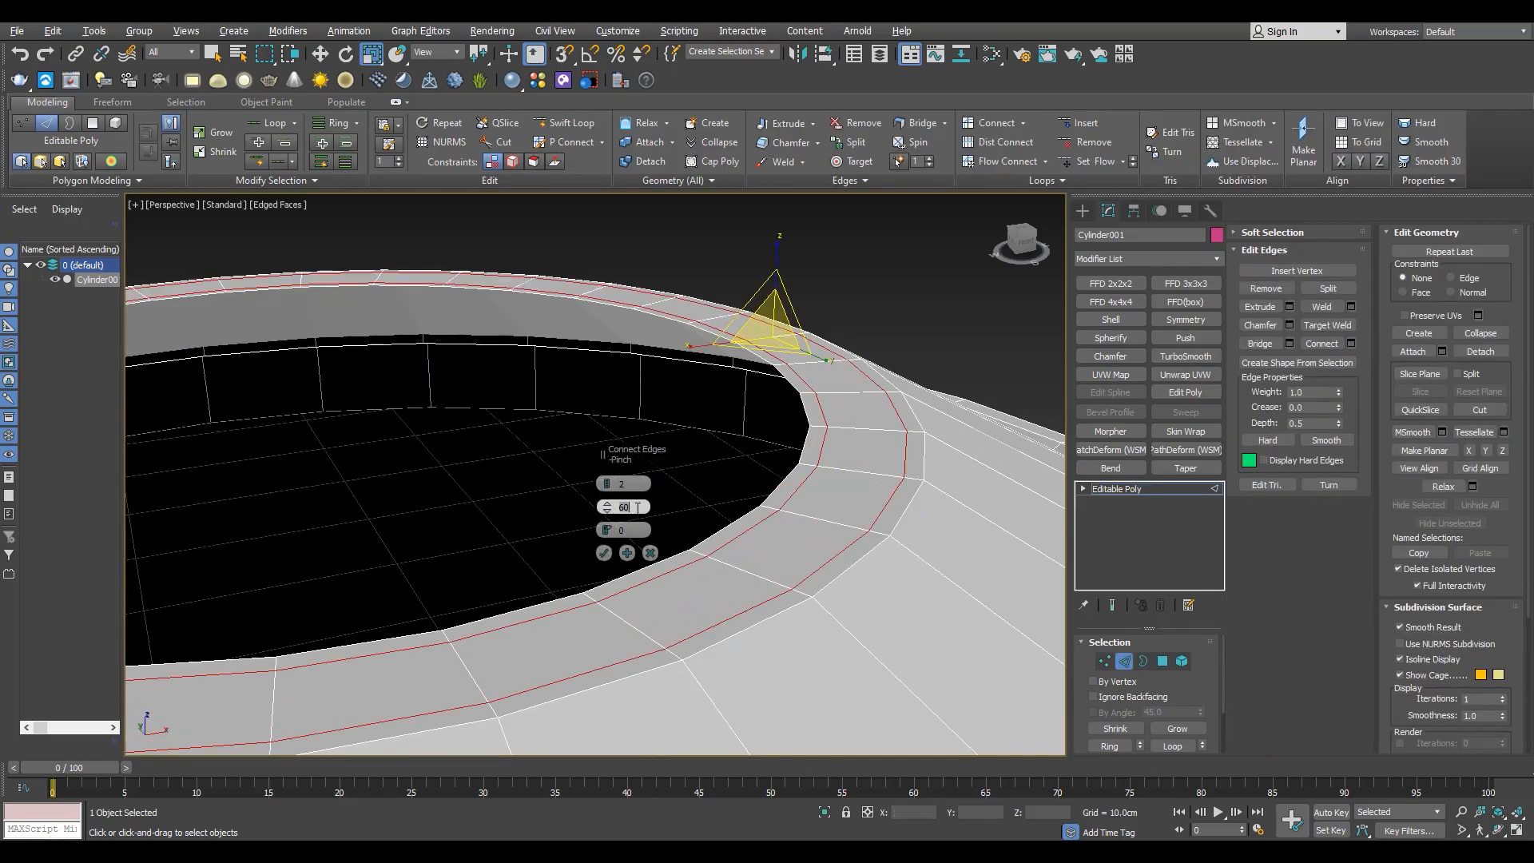
key("4")
key("w")
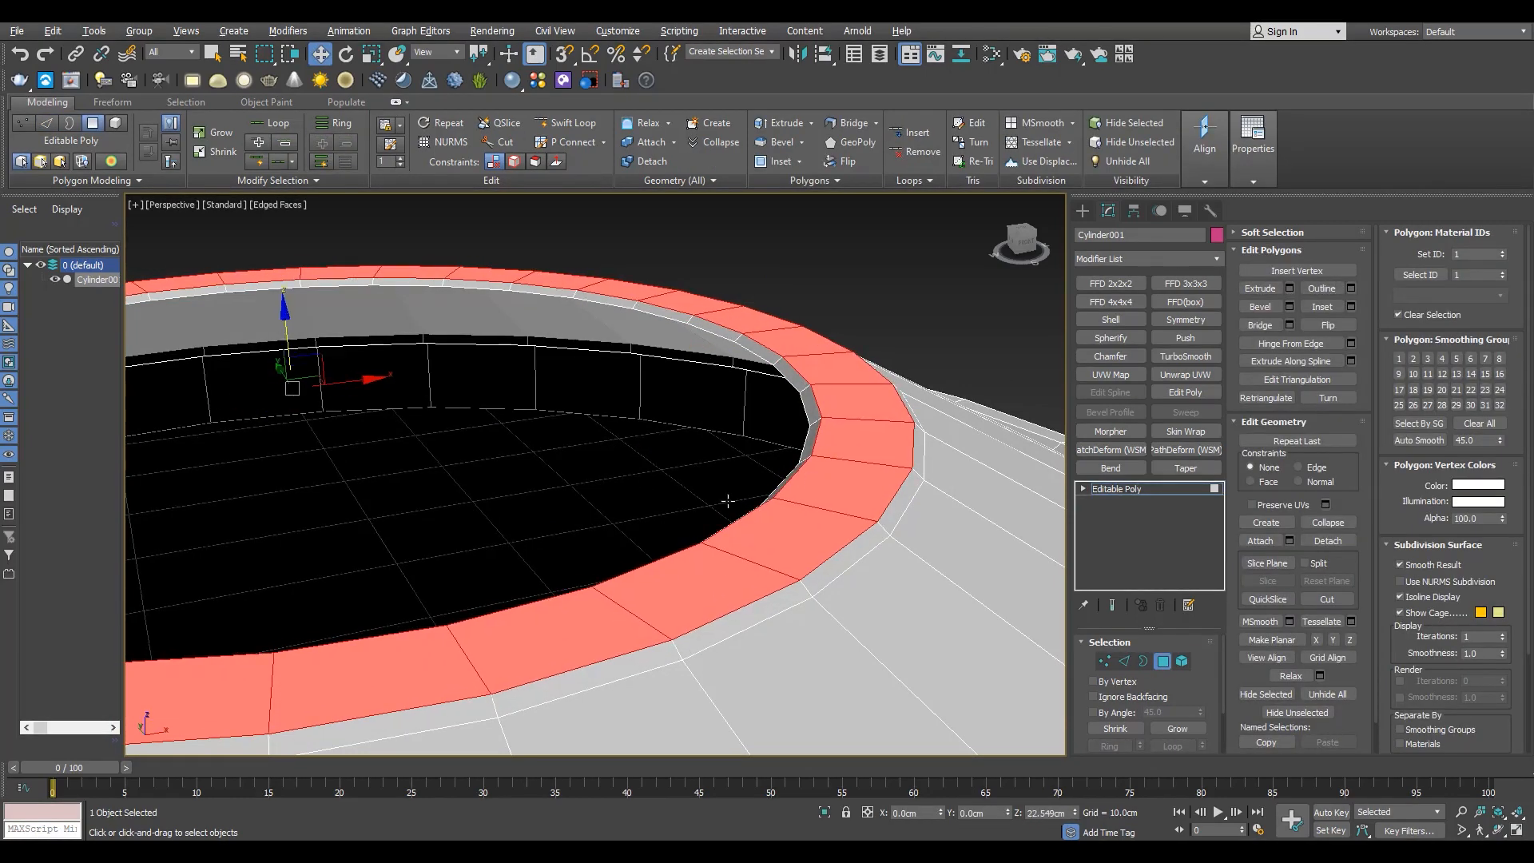
key("ctrl+z")
Leave a single edge loop near the lip's outer edge and lower the opening's border slightly.
scroll(909, 491, "up", 2)
key("3")
scroll(907, 499, "down", 2)
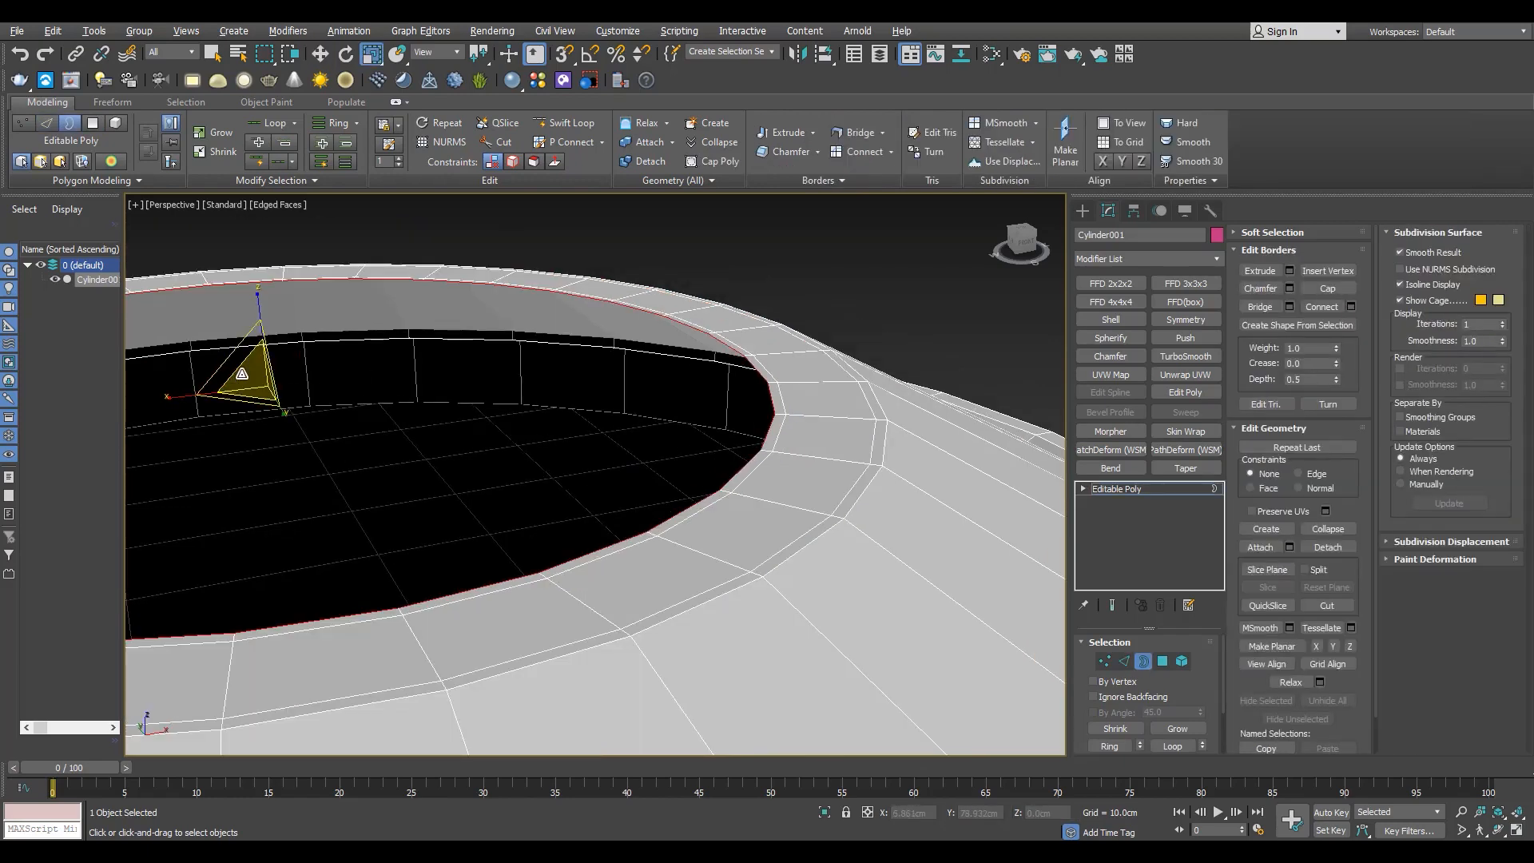
scroll(360, 428, "down", 4)
scroll(319, 432, "up", 4)
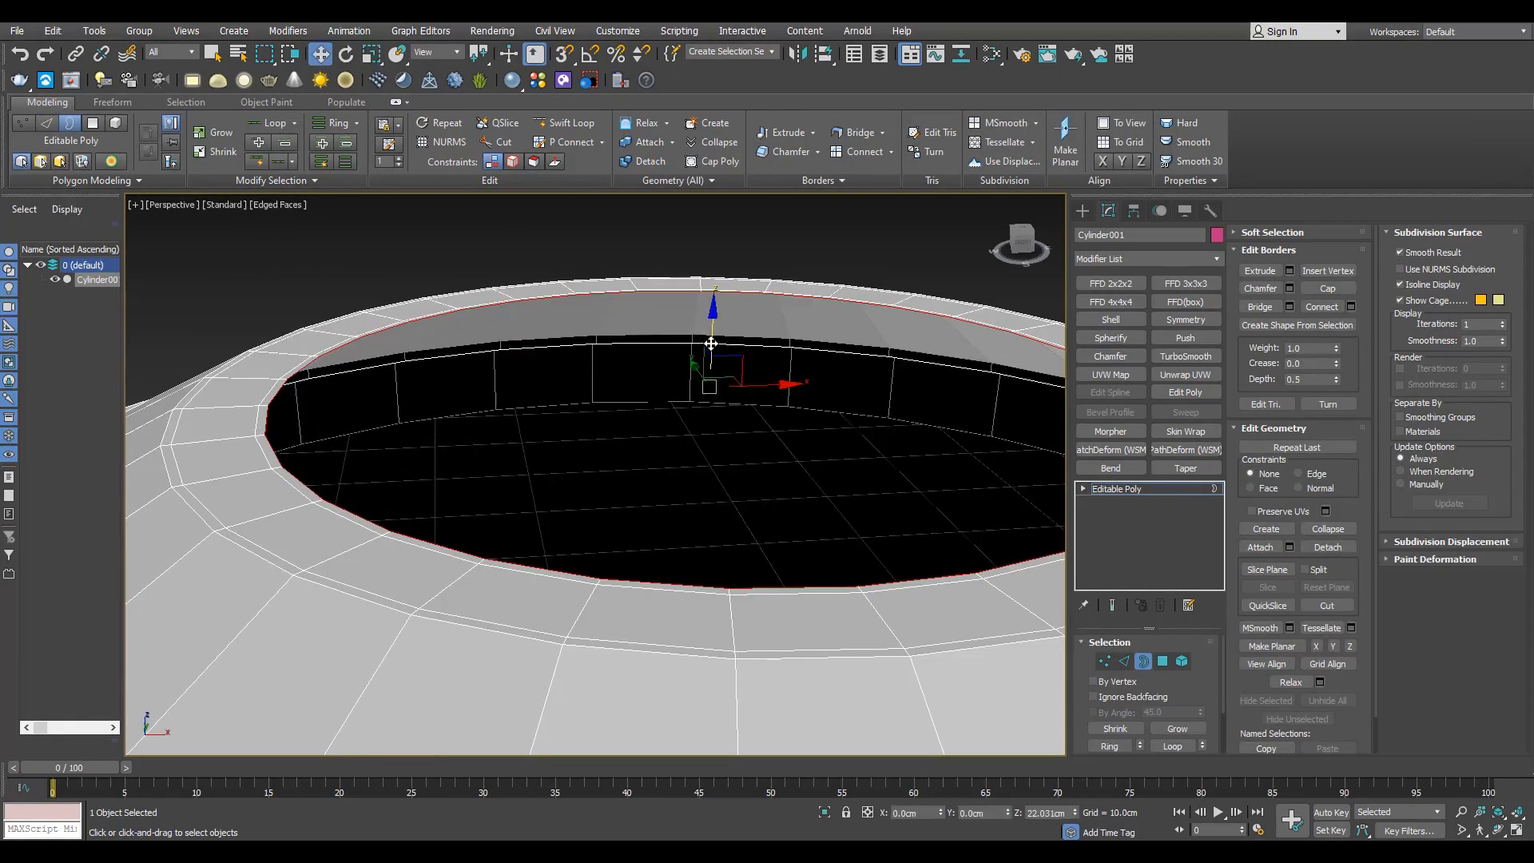
left_click_drag(710, 344, 709, 353)
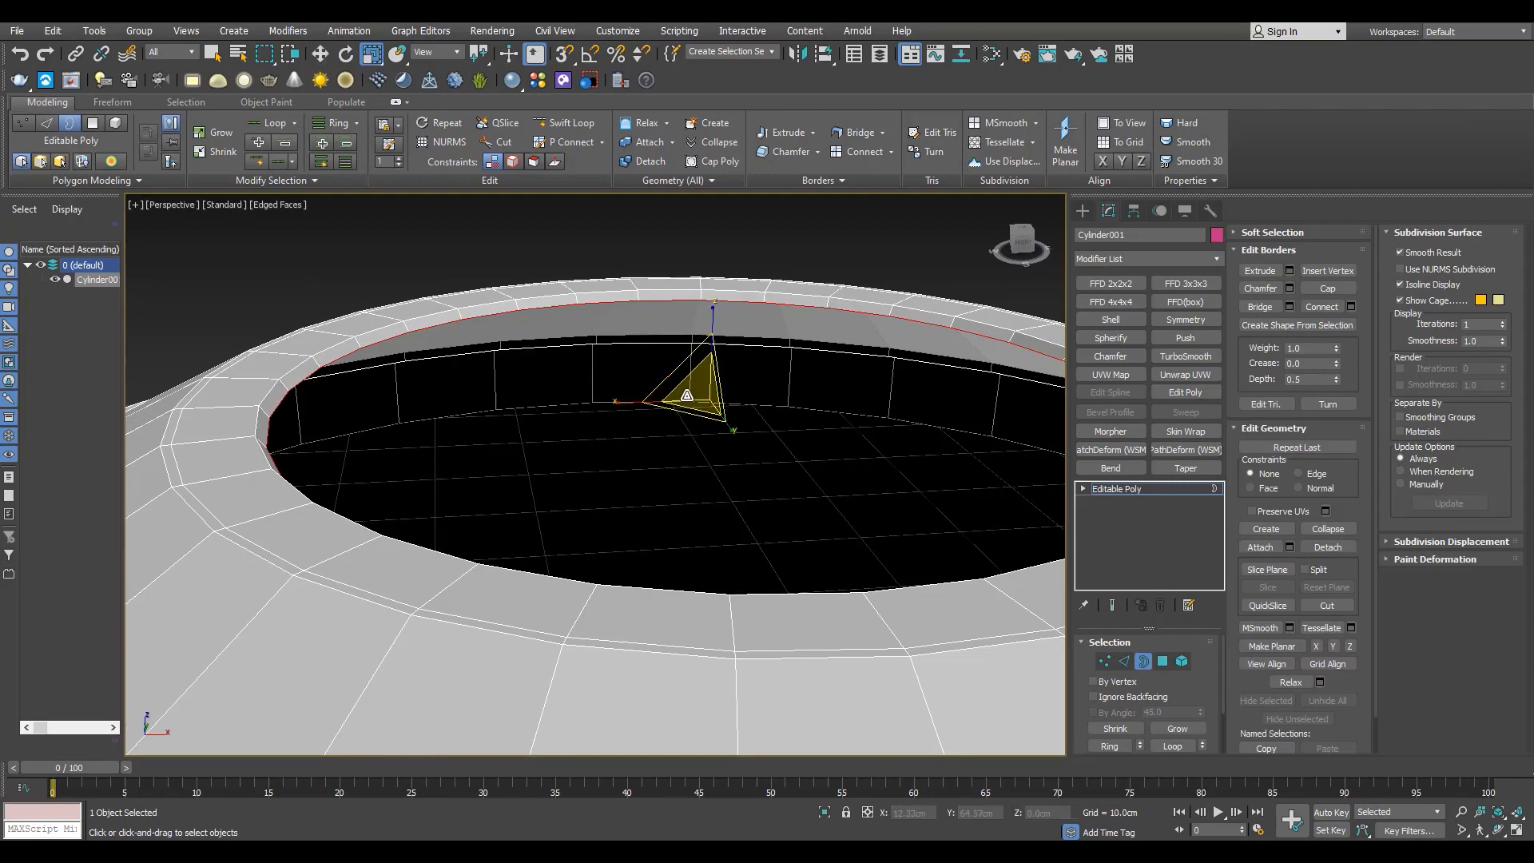
Extrude the opening's border up into a short vertical wall and inward to a small central hole.
scroll(639, 295, "down", 2)
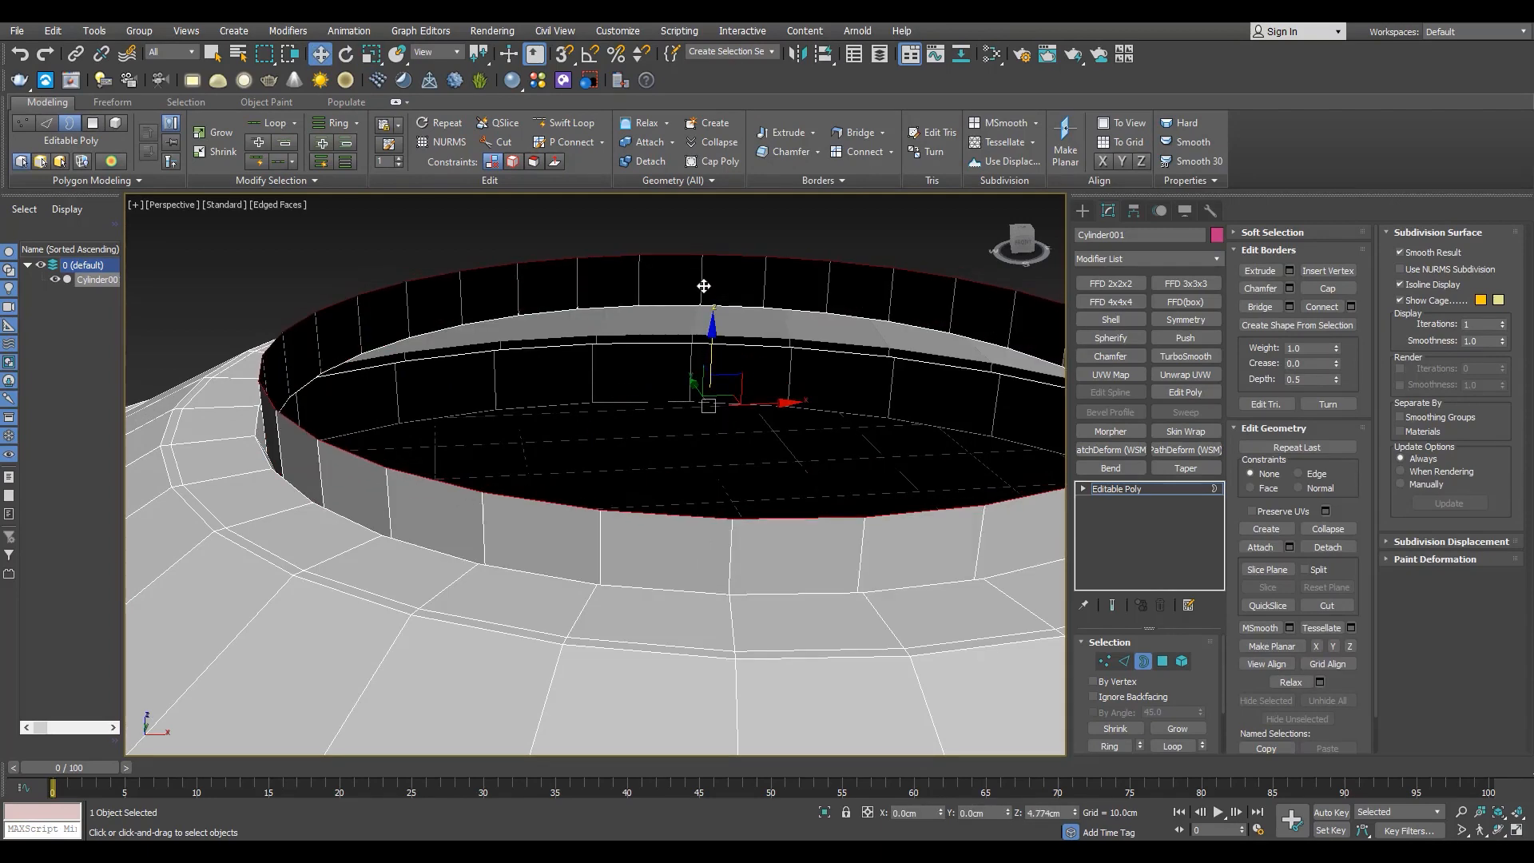
key("r")
scroll(702, 281, "down", 3)
left_click_drag(698, 287, 709, 429)
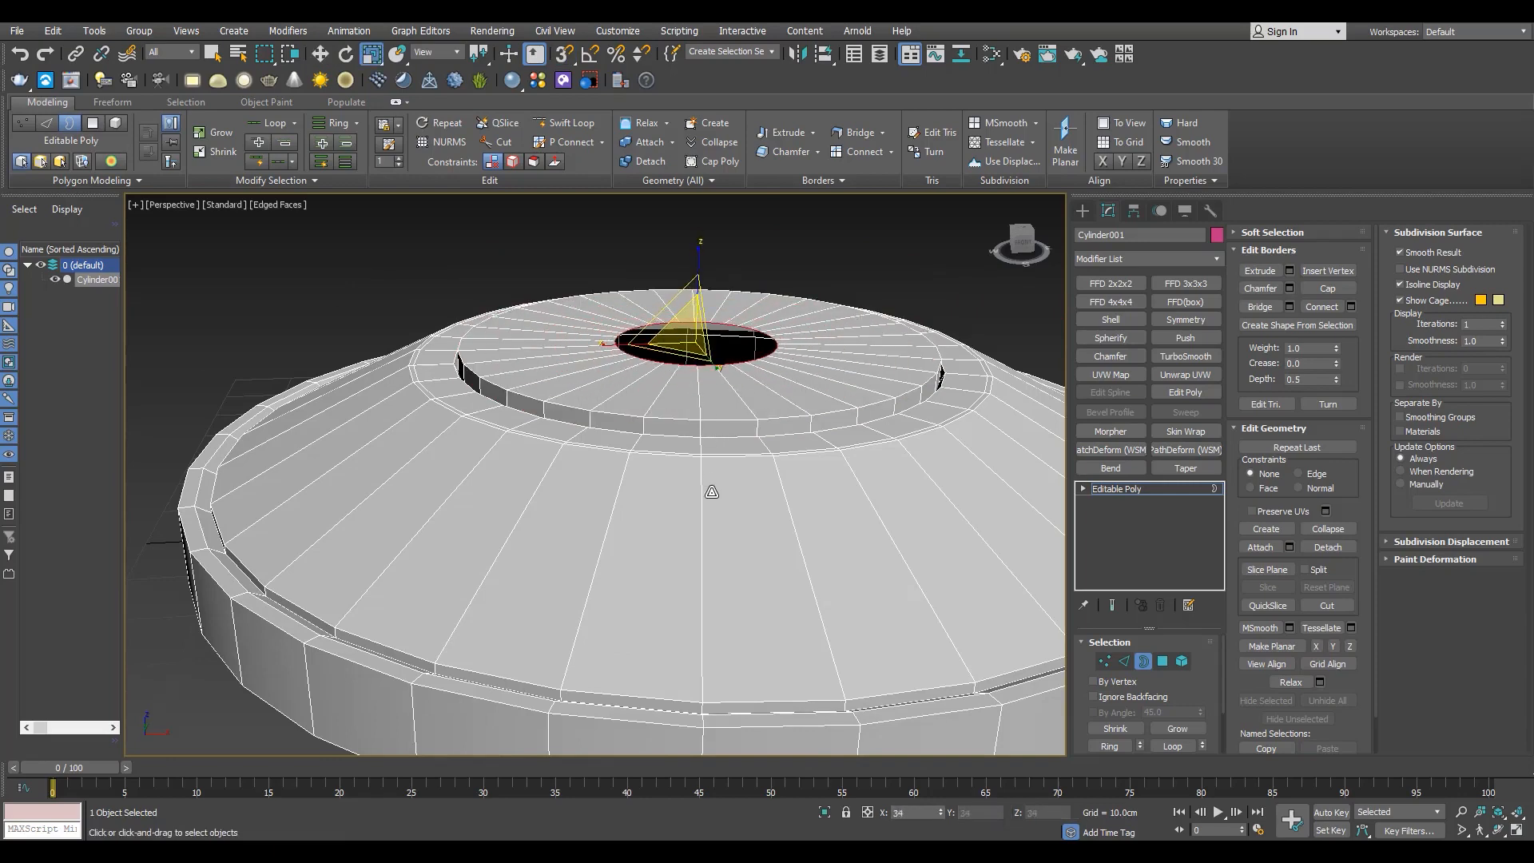
left_click_drag(711, 492, 711, 501)
Raise the small central hole's border to turn the flat upper surface into a cone.
key("w")
scroll(705, 372, "up", 3)
left_click_drag(687, 299, 683, 197)
middle_click_drag(660, 290, 656, 257, "alt")
Add three edge loops around the upper cone and raise them to begin rounding it into a dome.
key("2")
left_click(586, 392)
middle_click_drag(369, 418, 384, 431)
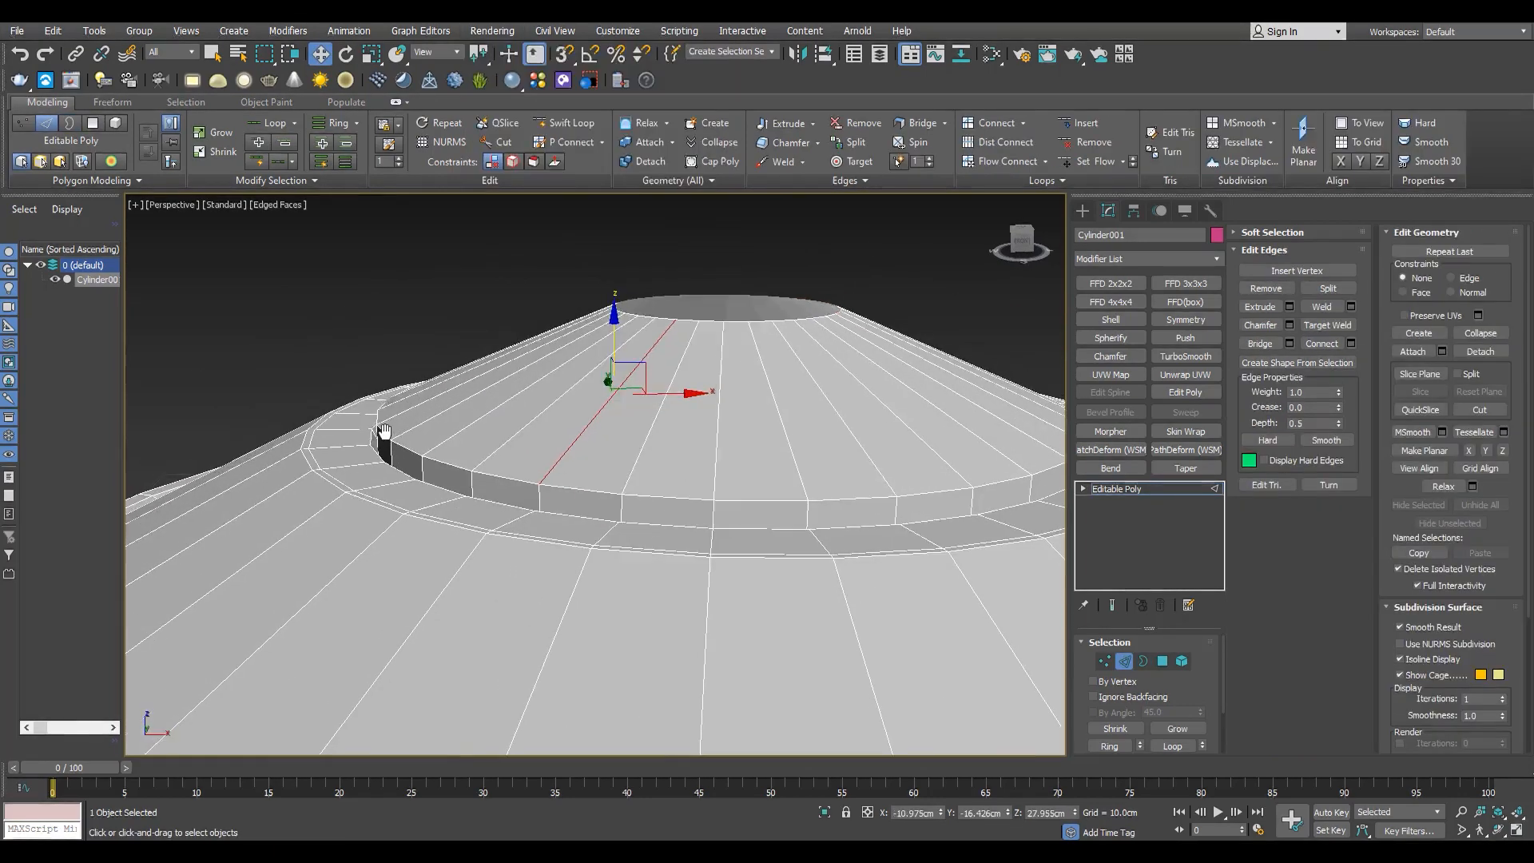
key("alt+r")
key("ctrl+shift+e")
key("ctrl+z")
left_click(1350, 343)
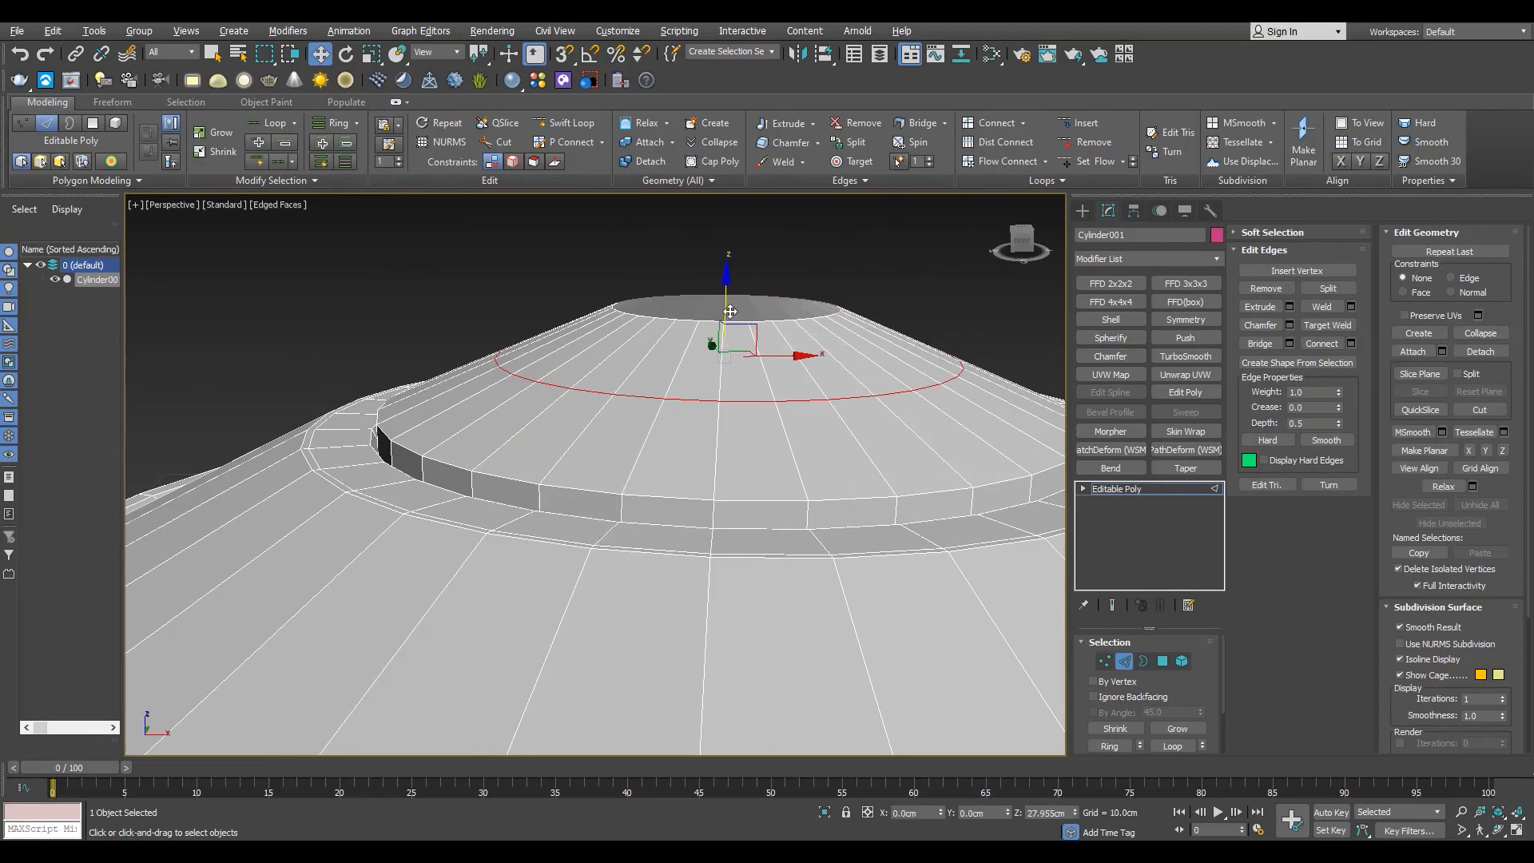
left_click_drag(729, 311, 725, 288)
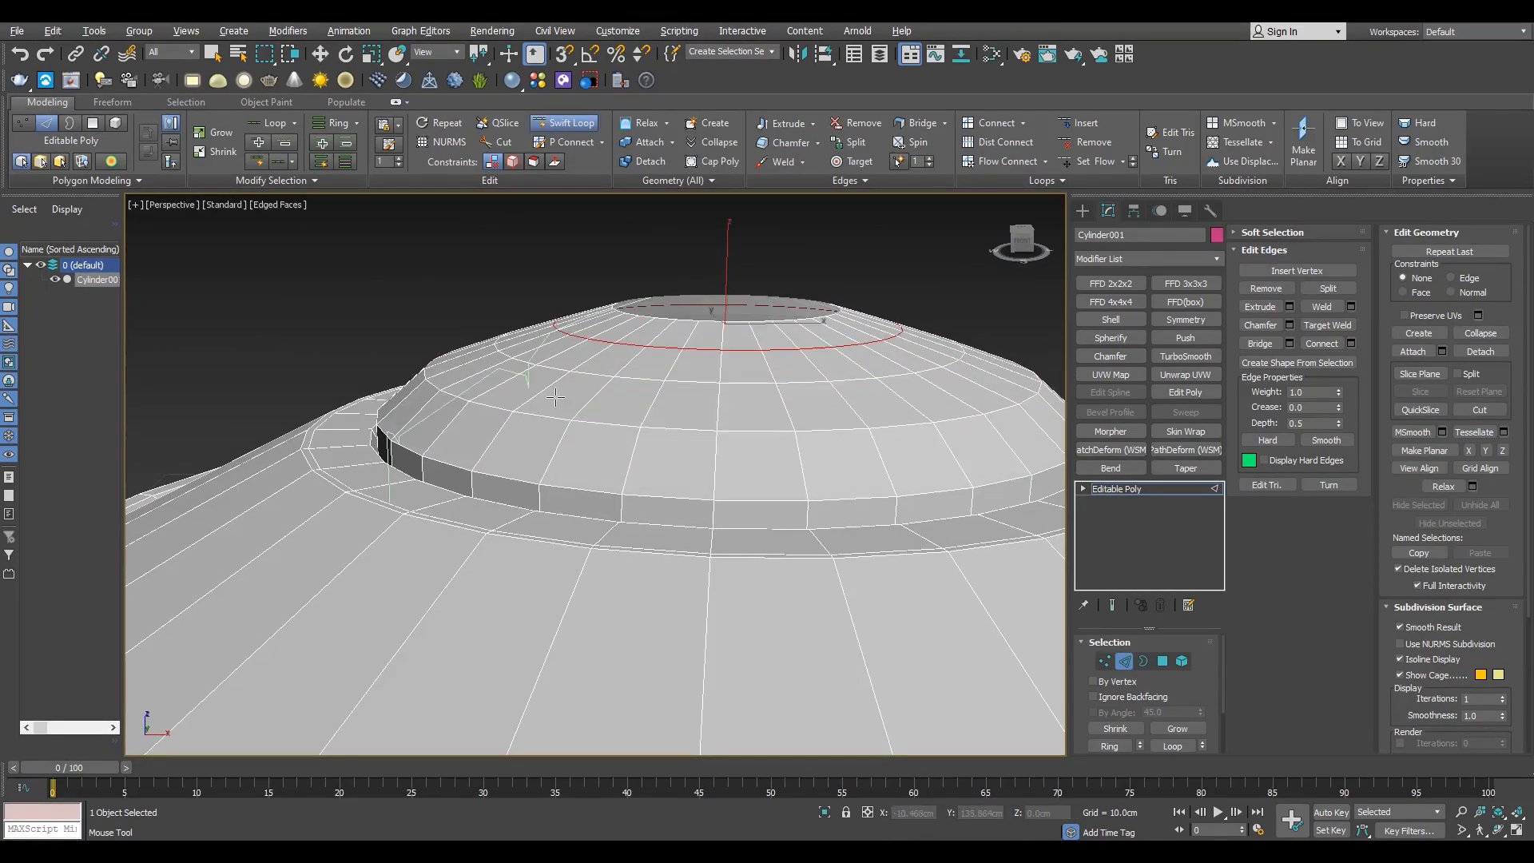
Adjust the heights of the dome's edge loops in the front view to give it a smooth rounded profile.
key("alt+w")
scroll(754, 330, "up", 5)
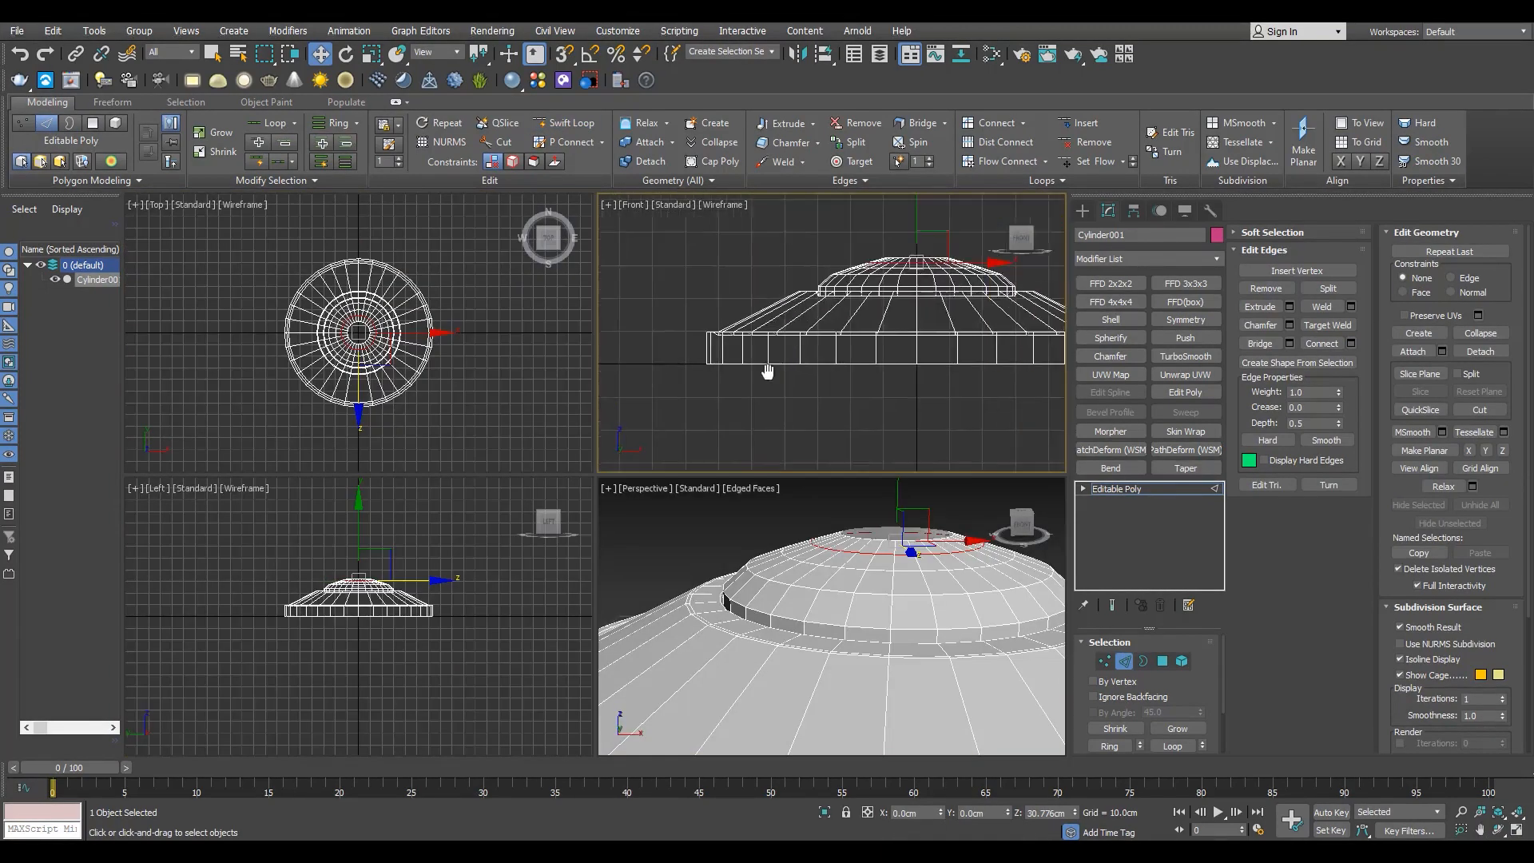
key("alt+w")
scroll(756, 327, "up", 6)
left_click_drag(734, 302, 735, 287)
double_click(627, 400)
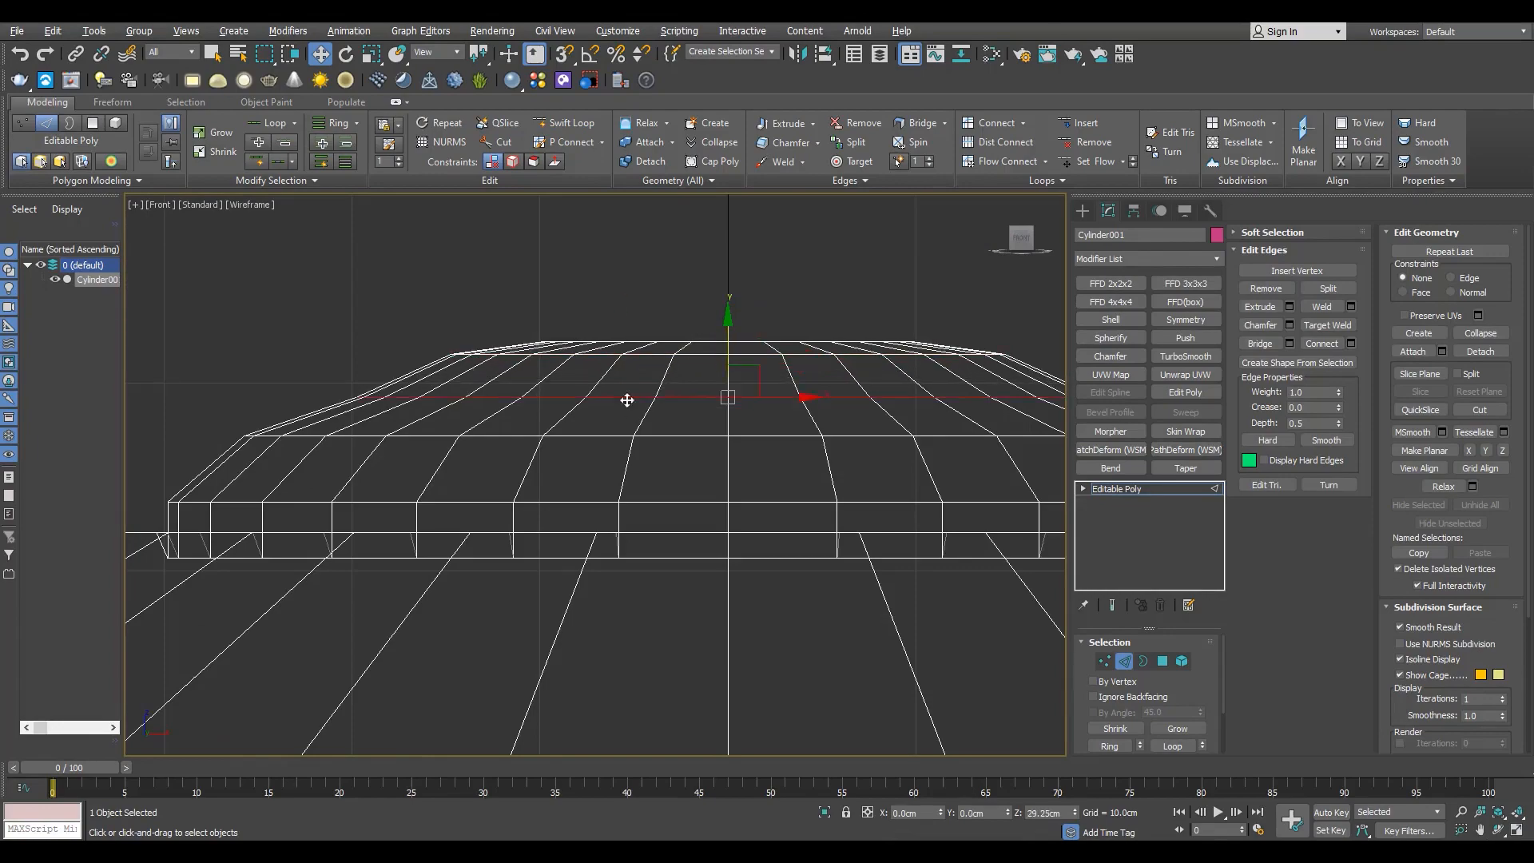
middle_click_drag(734, 323, 568, 349)
scroll(573, 352, "down", 3)
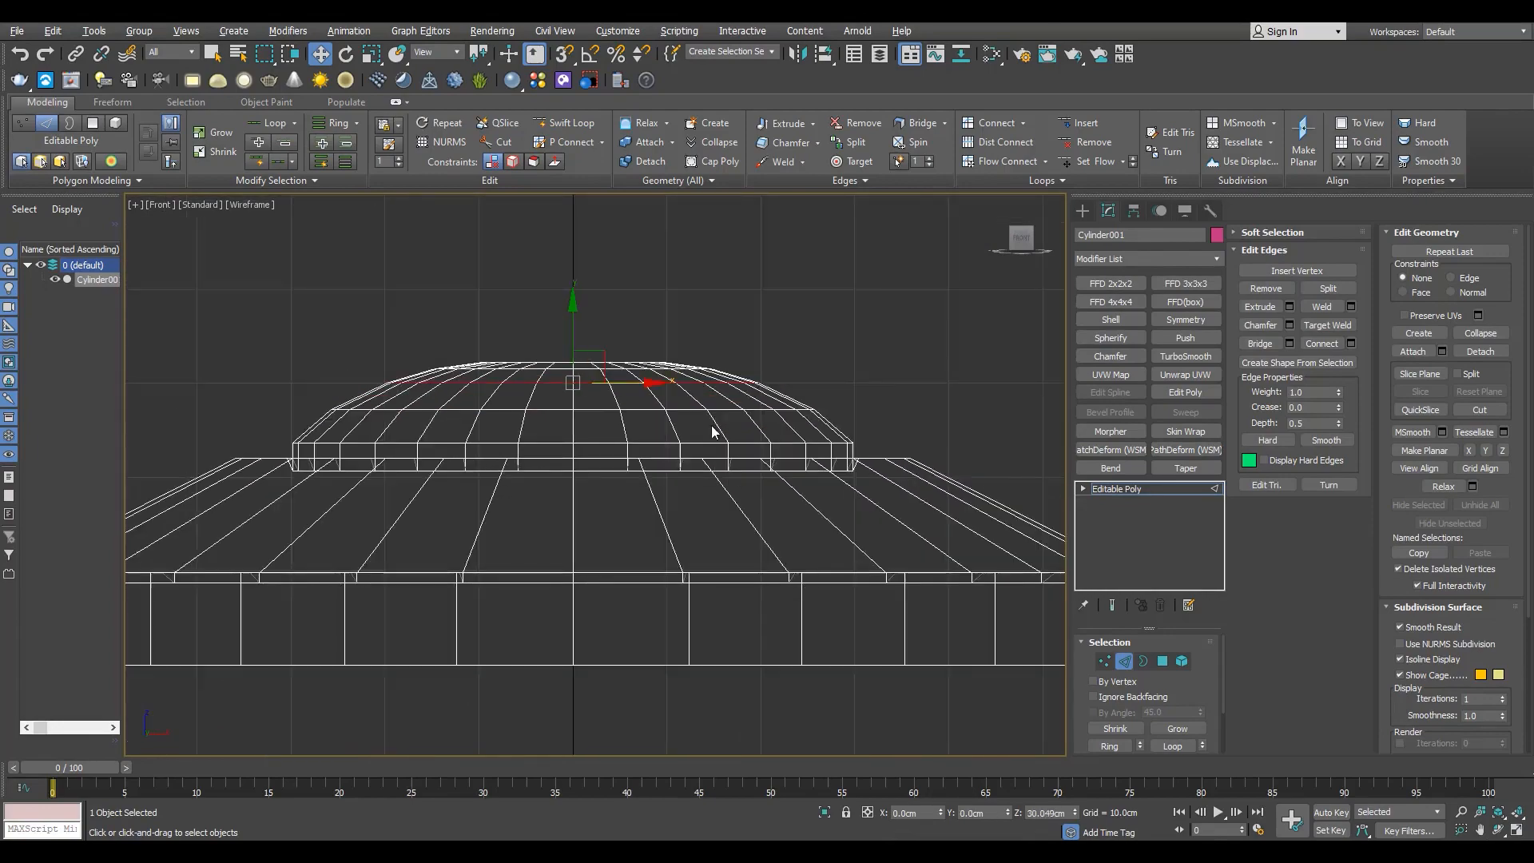
Extrude the dome's top opening inward and downward in the perspective view to create a shallow circular recess.
scroll(714, 429, "up", 1)
key("p")
middle_click_drag(782, 550, 757, 592)
middle_click_drag(620, 496, 502, 509, "alt")
scroll(635, 489, "up", 8)
key("3")
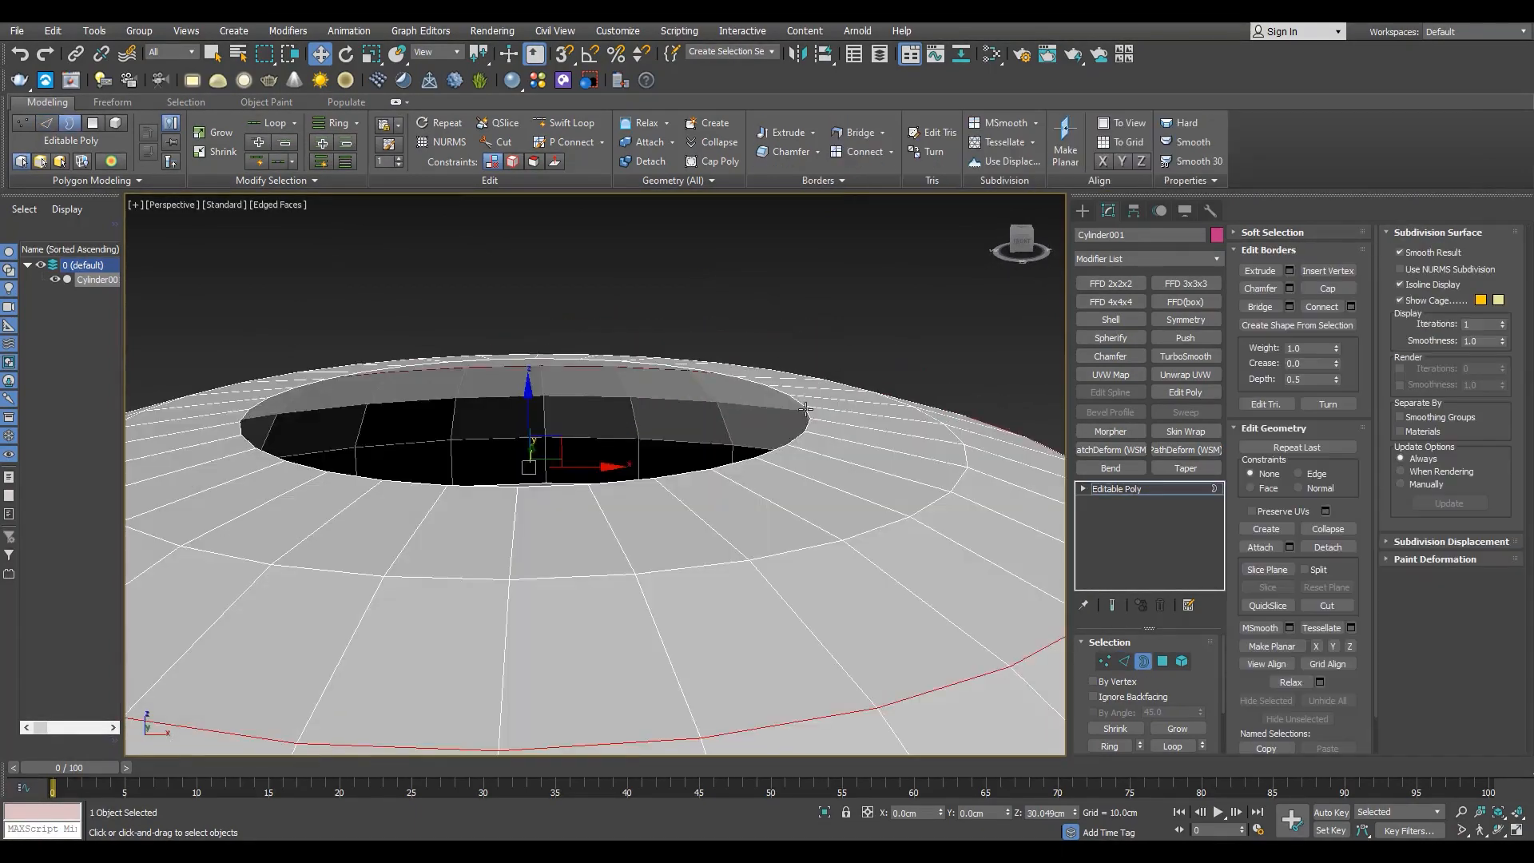
left_click_drag(543, 400, 582, 480)
key("w")
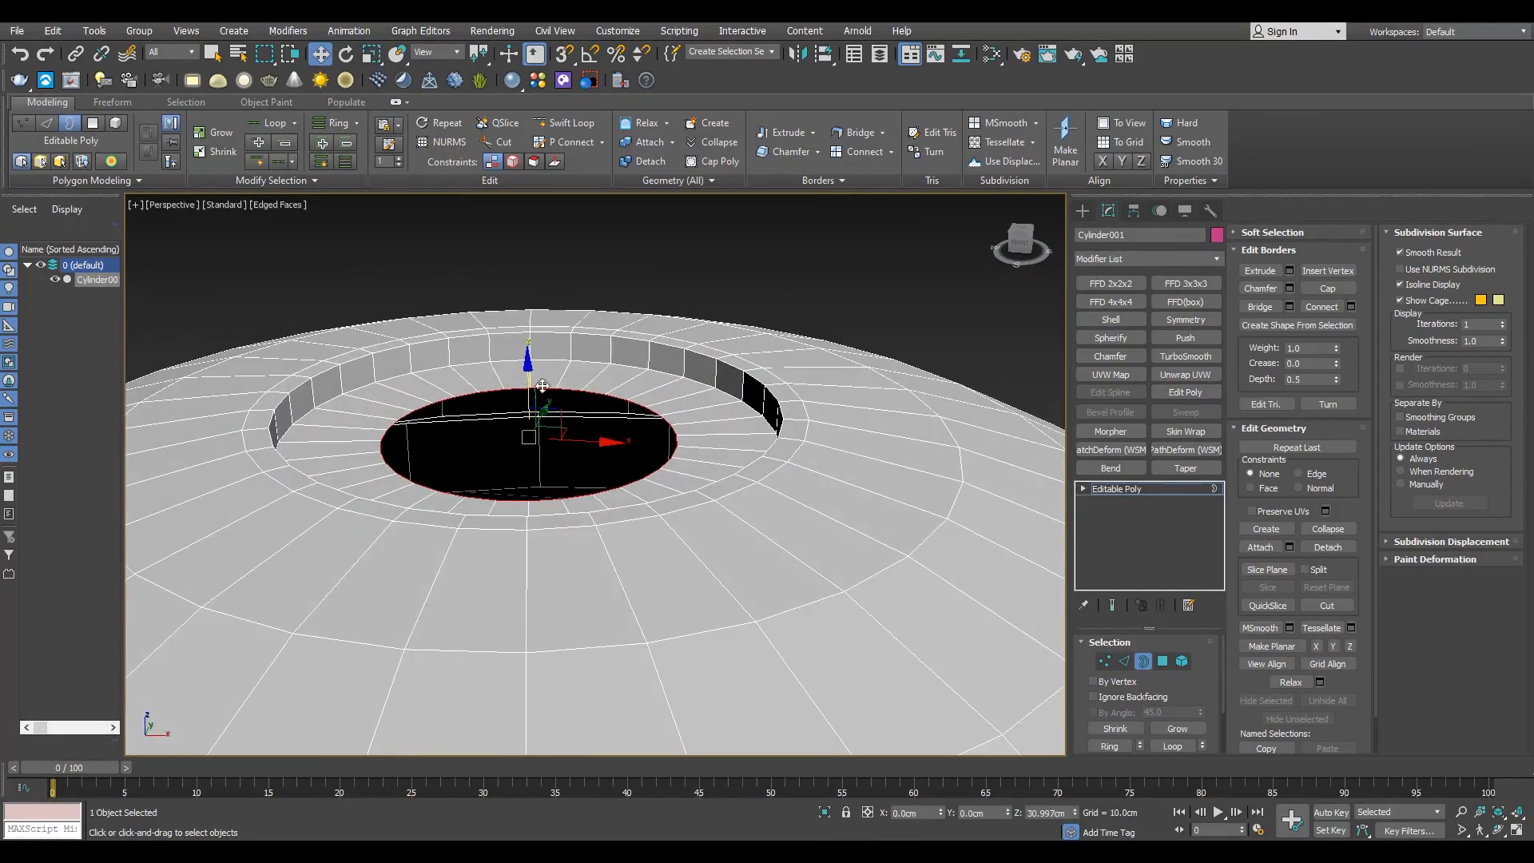
Continue extruding the recess's inner border to form a small stepped centre at the top of the dome.
scroll(556, 447, "down", 5)
mouse_move(559, 458)
middle_mouse_down("alt")
mouse_move(531, 430)
mouse_move(546, 487)
mouse_move(533, 416)
mouse_move(563, 455)
middle_mouse_up("alt")
scroll(530, 430, "up", 6)
scroll(534, 424, "down", 8)
scroll(639, 528, "up", 3)
scroll(719, 520, "down", 3)
middle_click_drag(612, 535, 637, 467)
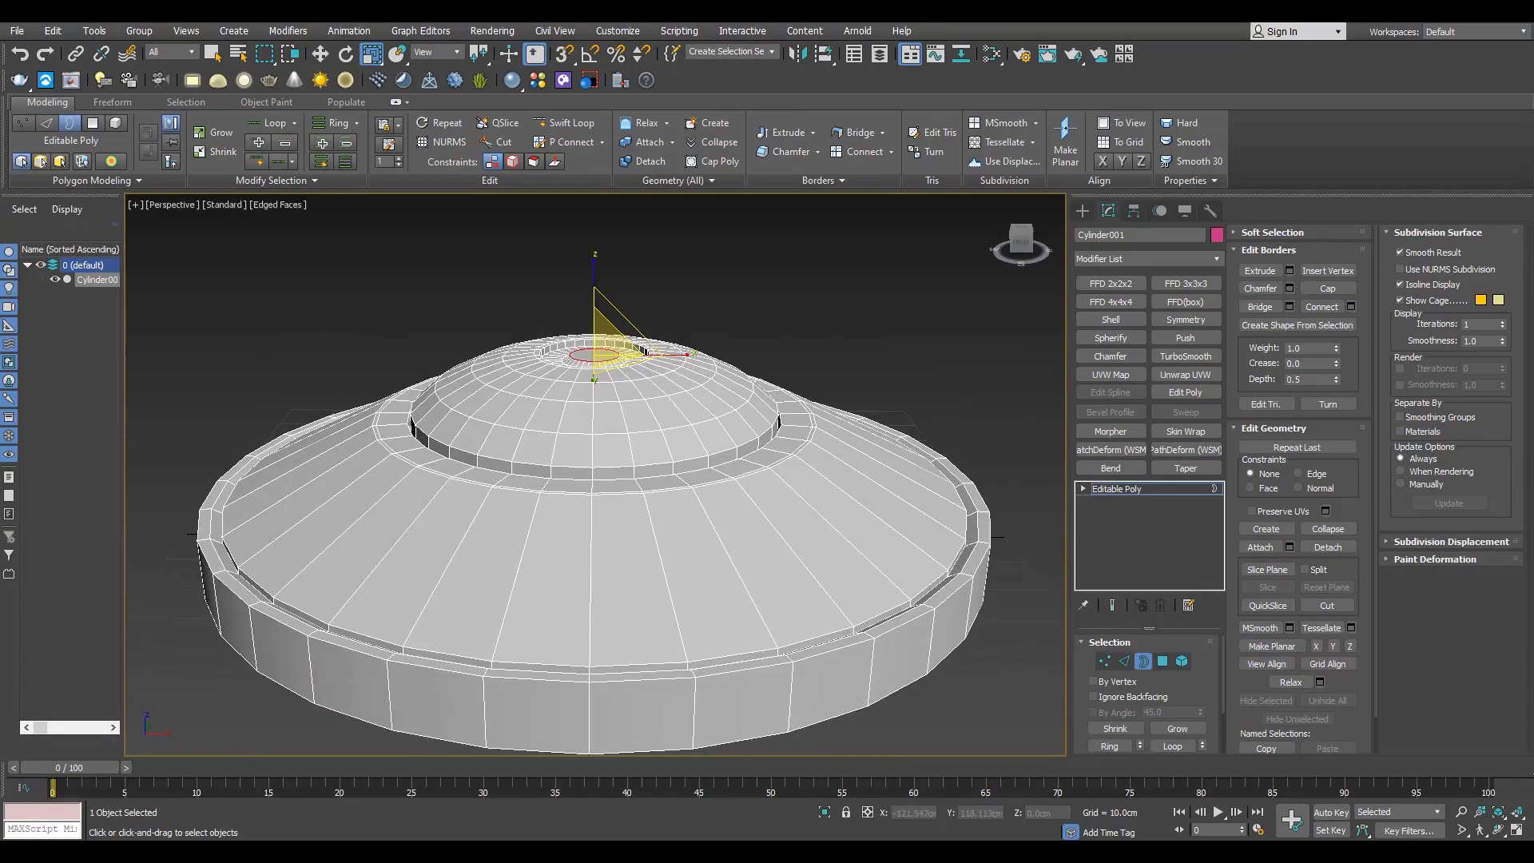
Select all vertices of the dome and its lip in the front view and scale them up to about 115 percent.
key("f")
scroll(839, 379, "down", 7)
key("1")
left_click_drag(559, 428, 919, 335)
scroll(799, 399, "up", 2)
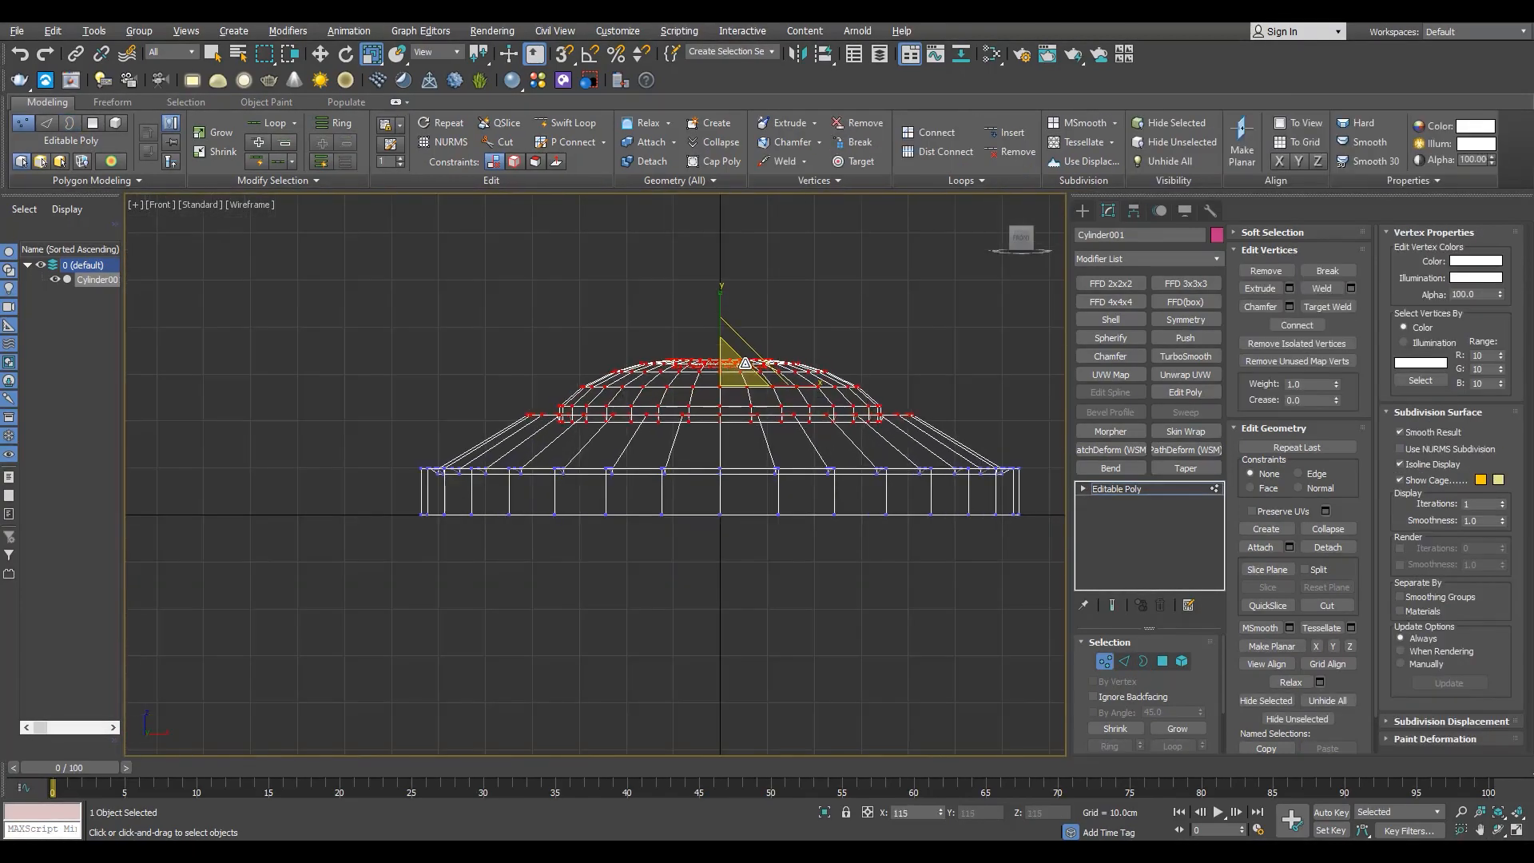
left_click_drag(745, 363, 746, 360)
Lower the inner edge loop beside the dome lip's outer edge by about 0.46 cm in the perspective view.
key("alt+w")
middle_click(839, 663)
key("alt+w")
scroll(534, 505, "up", 4)
middle_click_drag(534, 572, 637, 592, "alt")
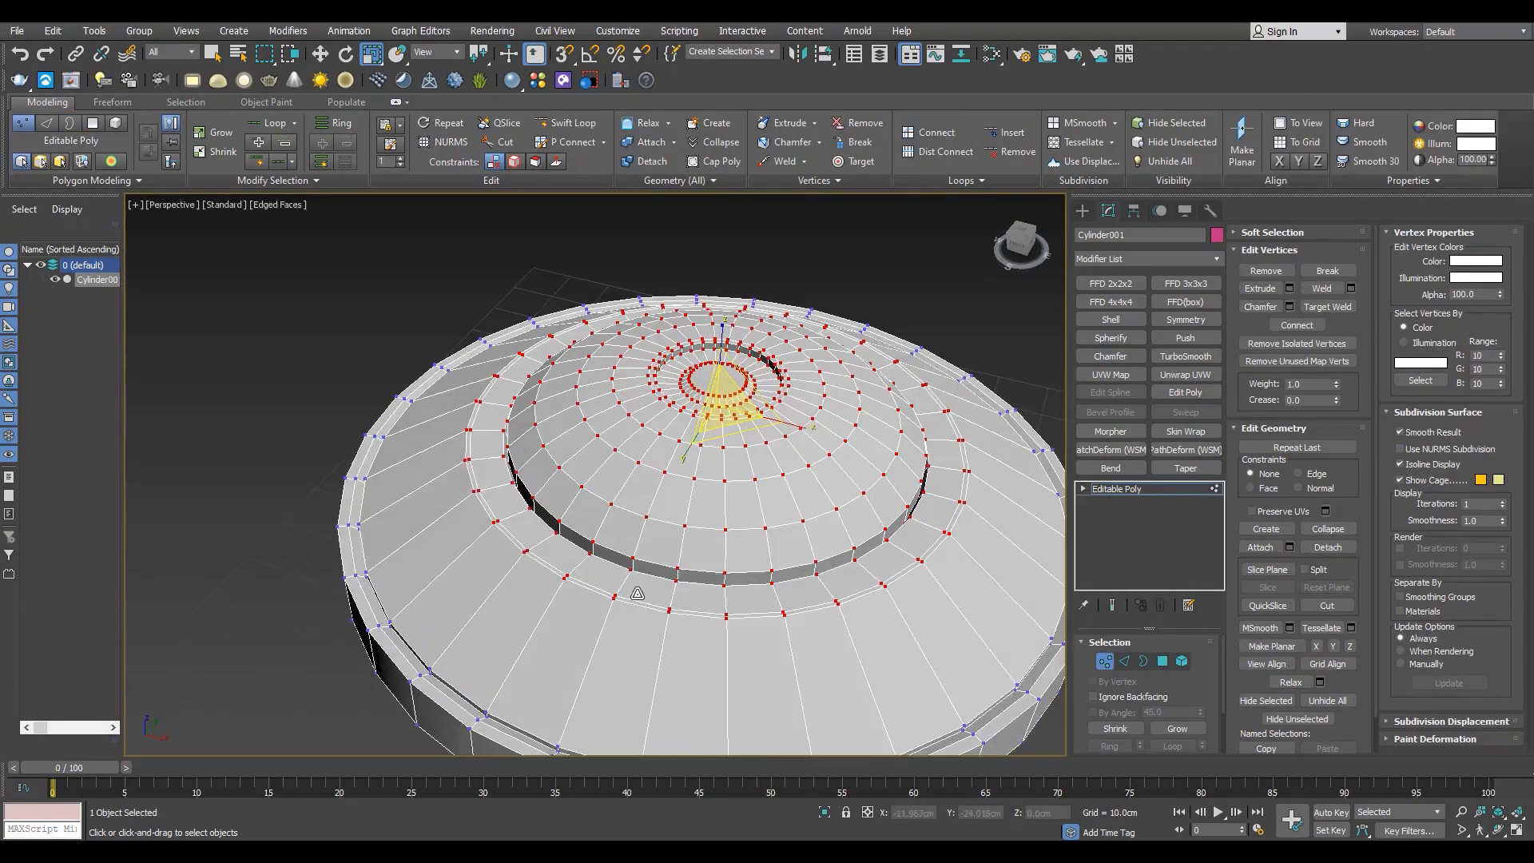
scroll(838, 489, "up", 5)
key("2")
scroll(857, 483, "up", 2)
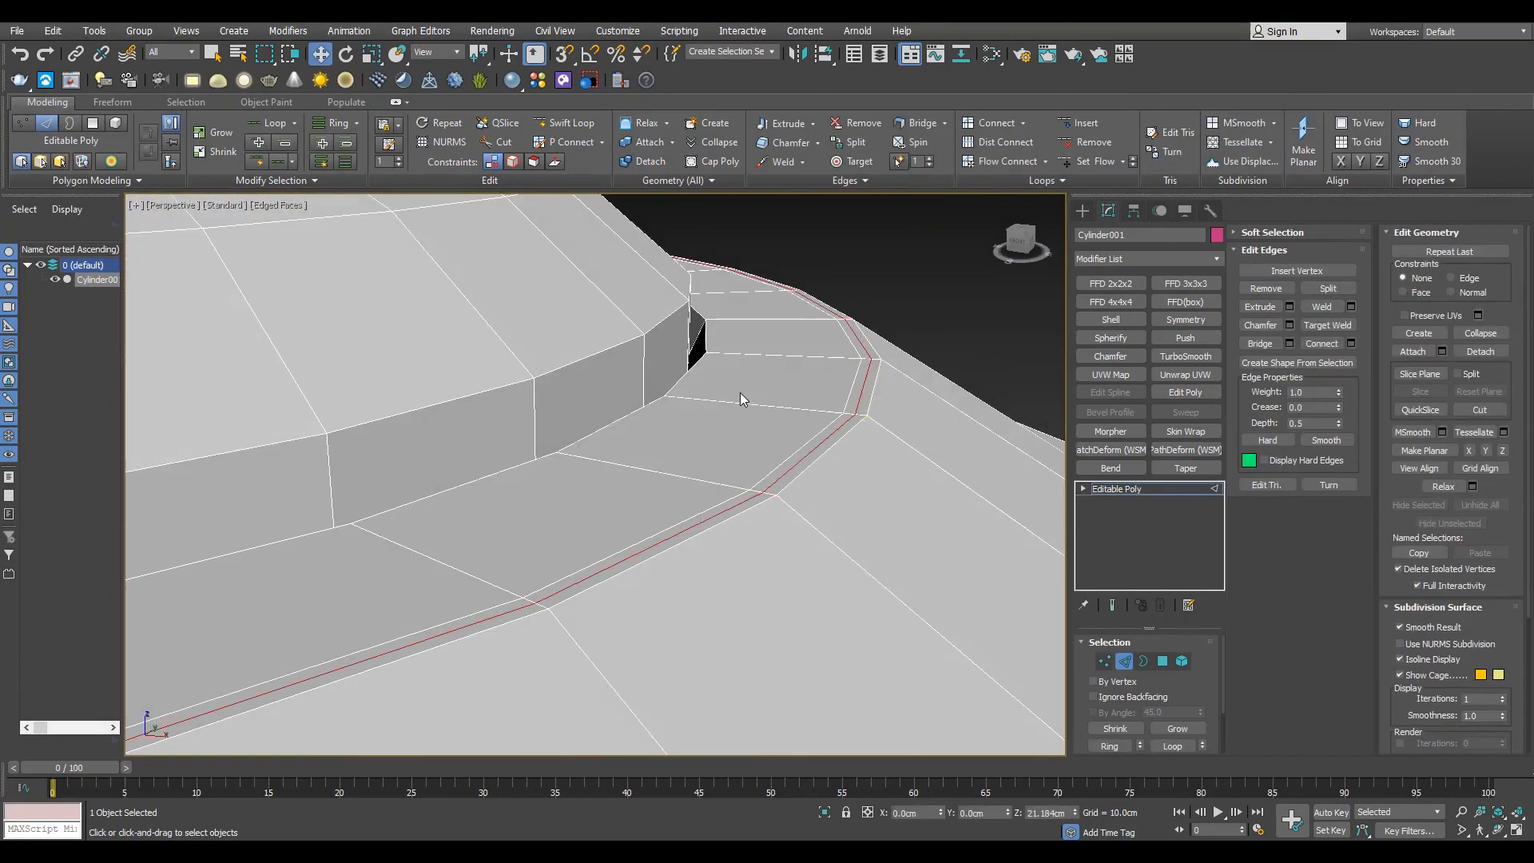
middle_click_drag(741, 399, 811, 381, "alt")
left_click_drag(812, 381, 814, 389)
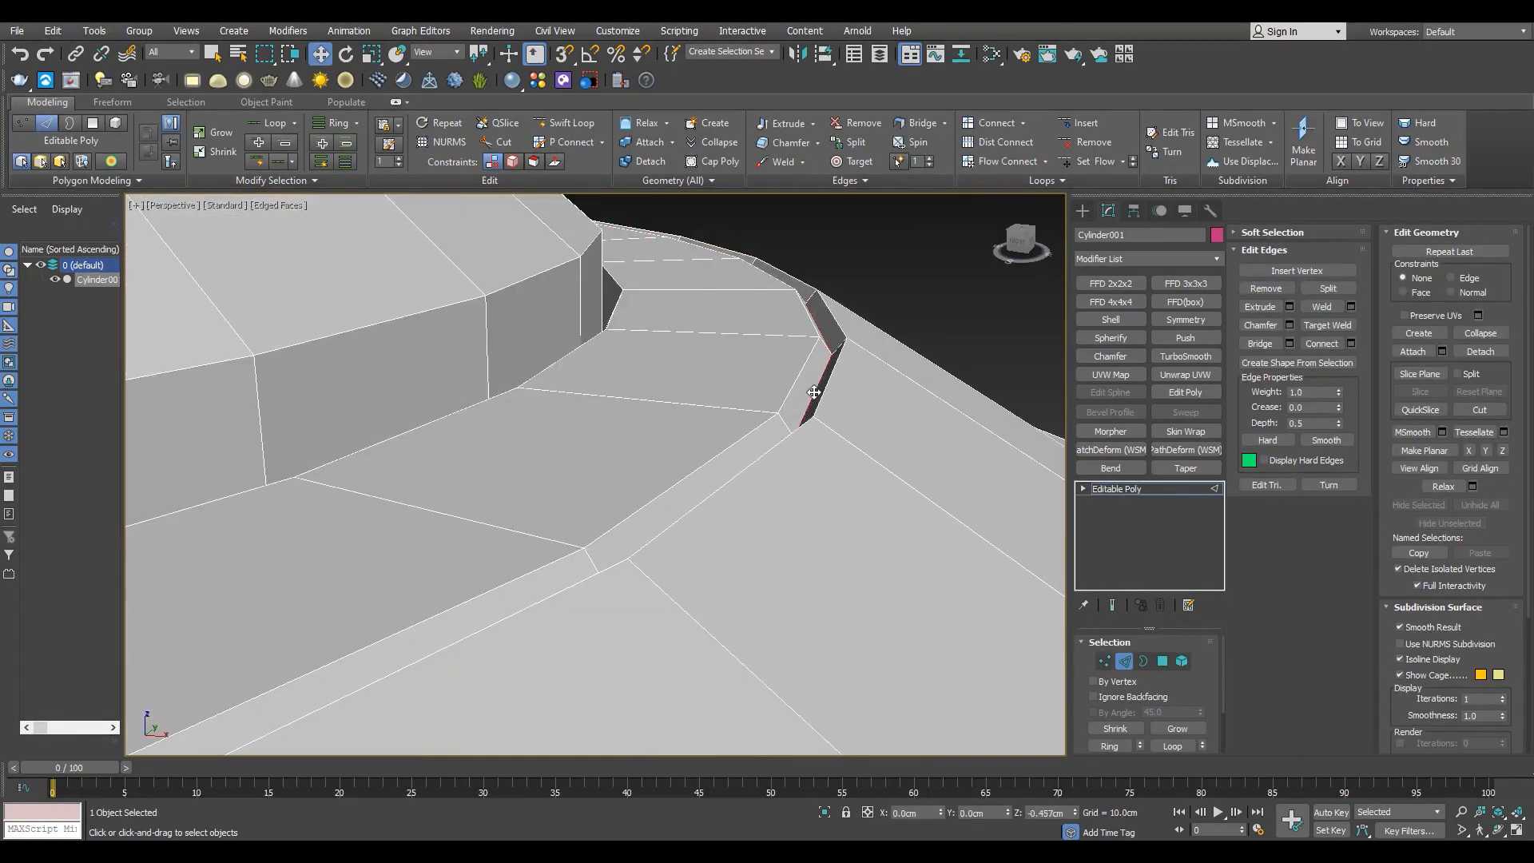
Select all polygons of the model and apply Auto Smooth with a 45 threshold.
scroll(817, 444, "down", 7)
left_click(796, 513)
key("F4")
middle_click_drag(796, 513, 779, 471, "alt")
key("4")
key("ctrl+a")
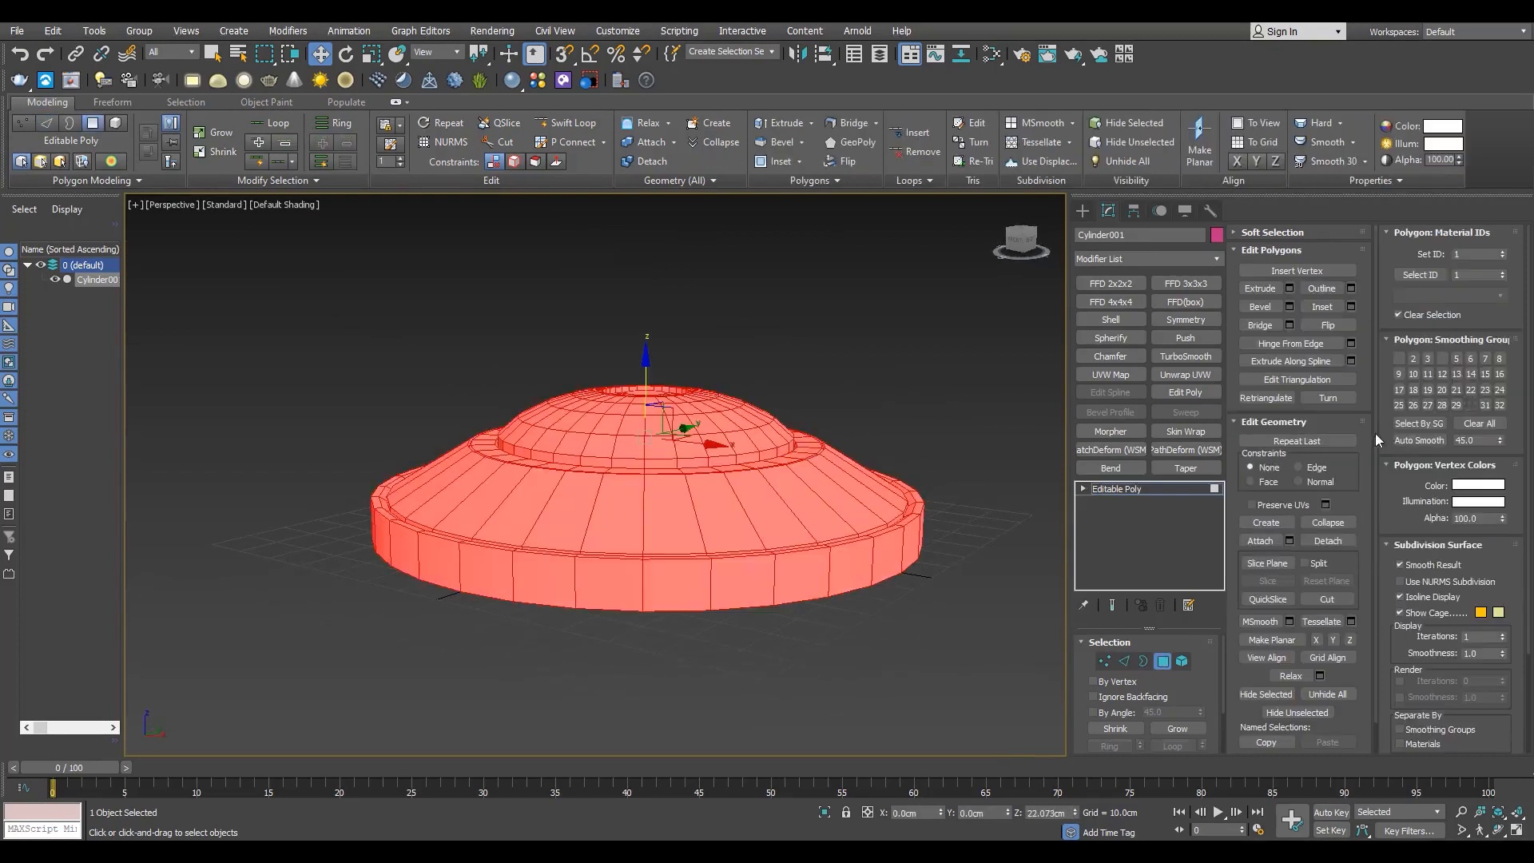
left_click(1419, 439)
left_click(958, 375)
Examine the smoothed shading around the dome's lip, wall and top recess with and without edges shown.
scroll(697, 502, "up", 3)
scroll(963, 442, "up", 5)
key("F4")
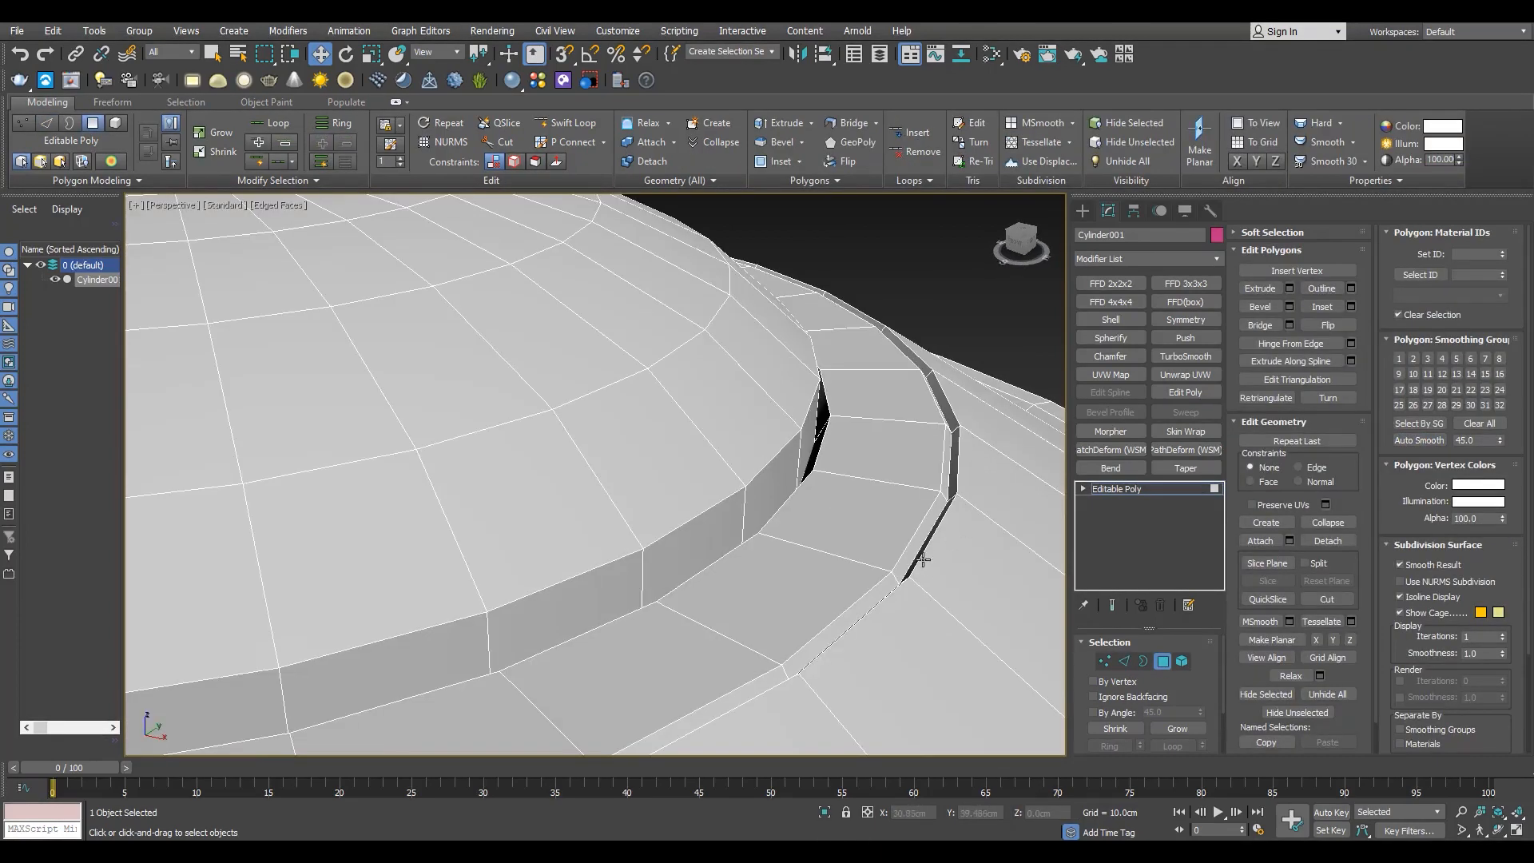
scroll(922, 559, "down", 5)
middle_click_drag(760, 527, 763, 591, "alt")
scroll(694, 448, "up", 2)
left_click(657, 444)
left_click(803, 279)
key("F4")
scroll(687, 447, "down", 4)
middle_click_drag(620, 499, 613, 442, "alt")
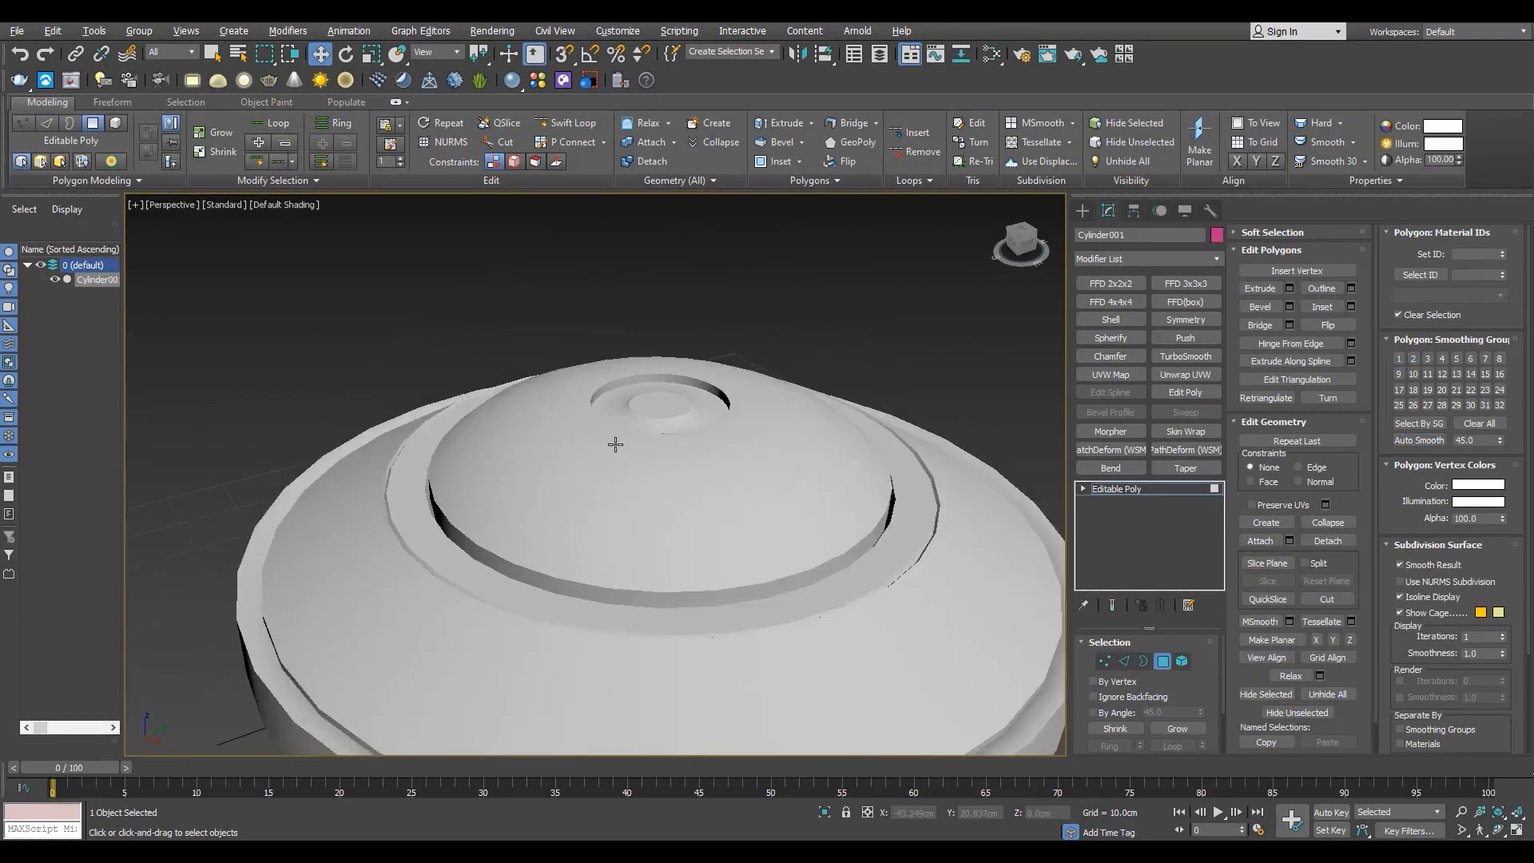
Select the polygon loop around the recess's centre and reapply smoothing to sharpen its edge.
scroll(613, 435, "up", 6)
key("F4")
left_click(613, 421)
left_click(639, 433, "shift")
left_click(888, 268)
key("F4")
scroll(703, 492, "down", 5)
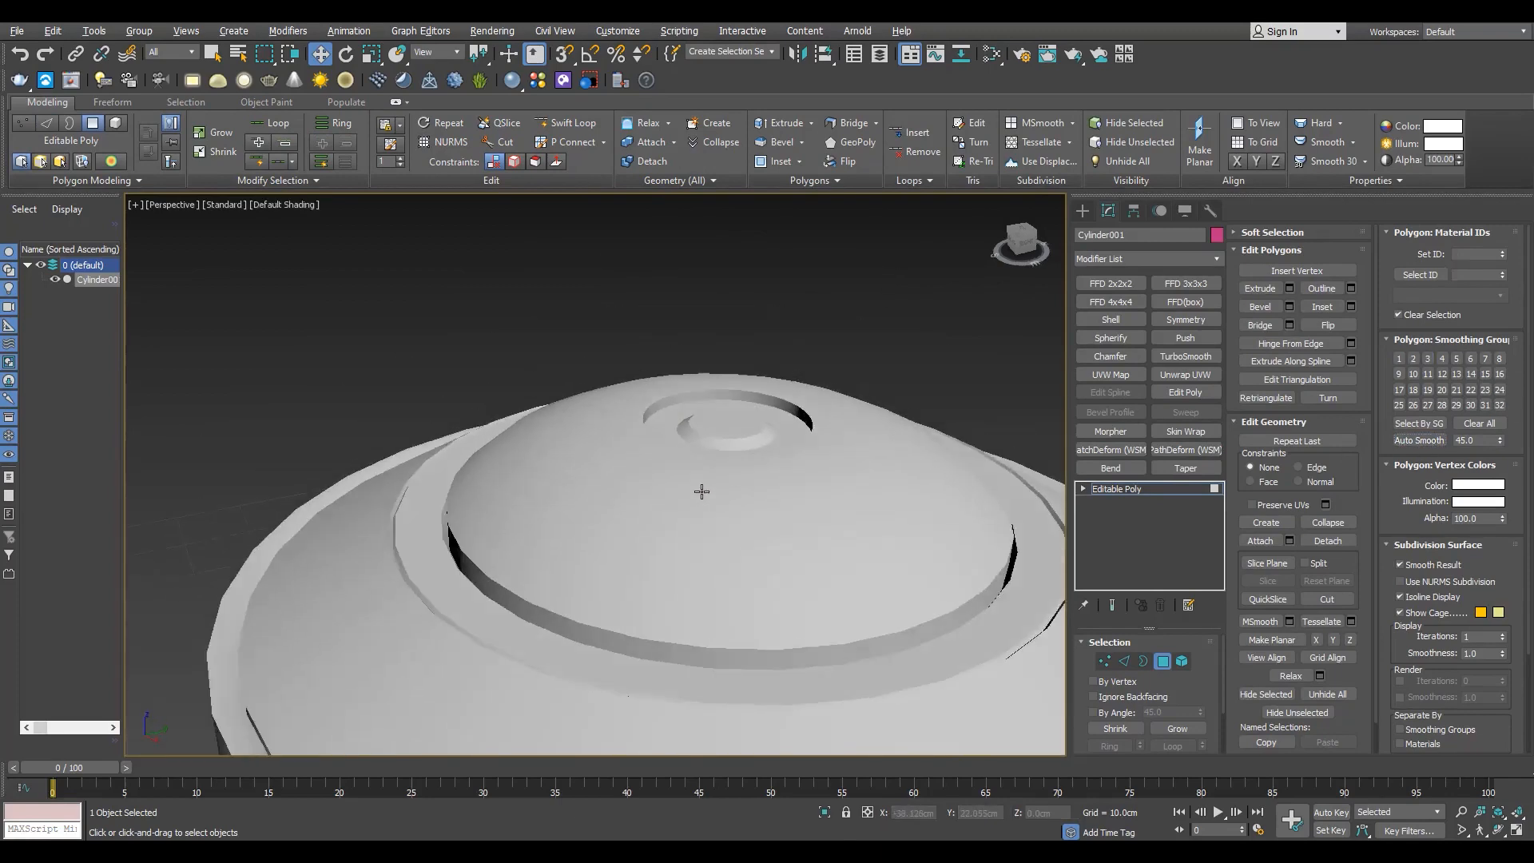
Duplicate the smoothed mesh and hide the original object.
middle_click_drag(701, 493, 534, 493, "alt")
scroll(399, 511, "up", 5)
key("F4")
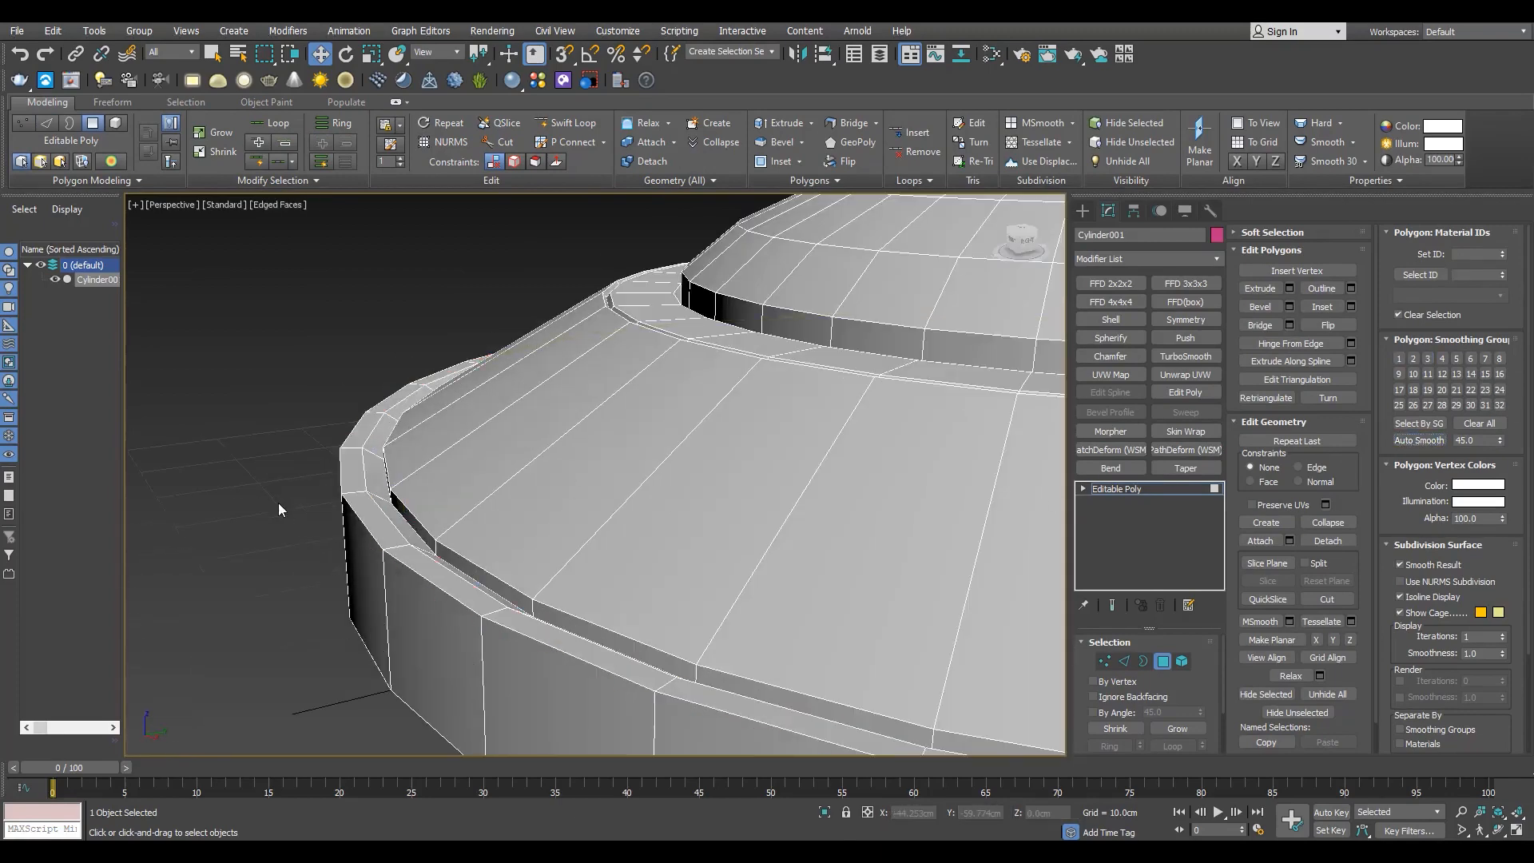
key("F4")
scroll(541, 514, "down", 4)
scroll(496, 514, "up", 3)
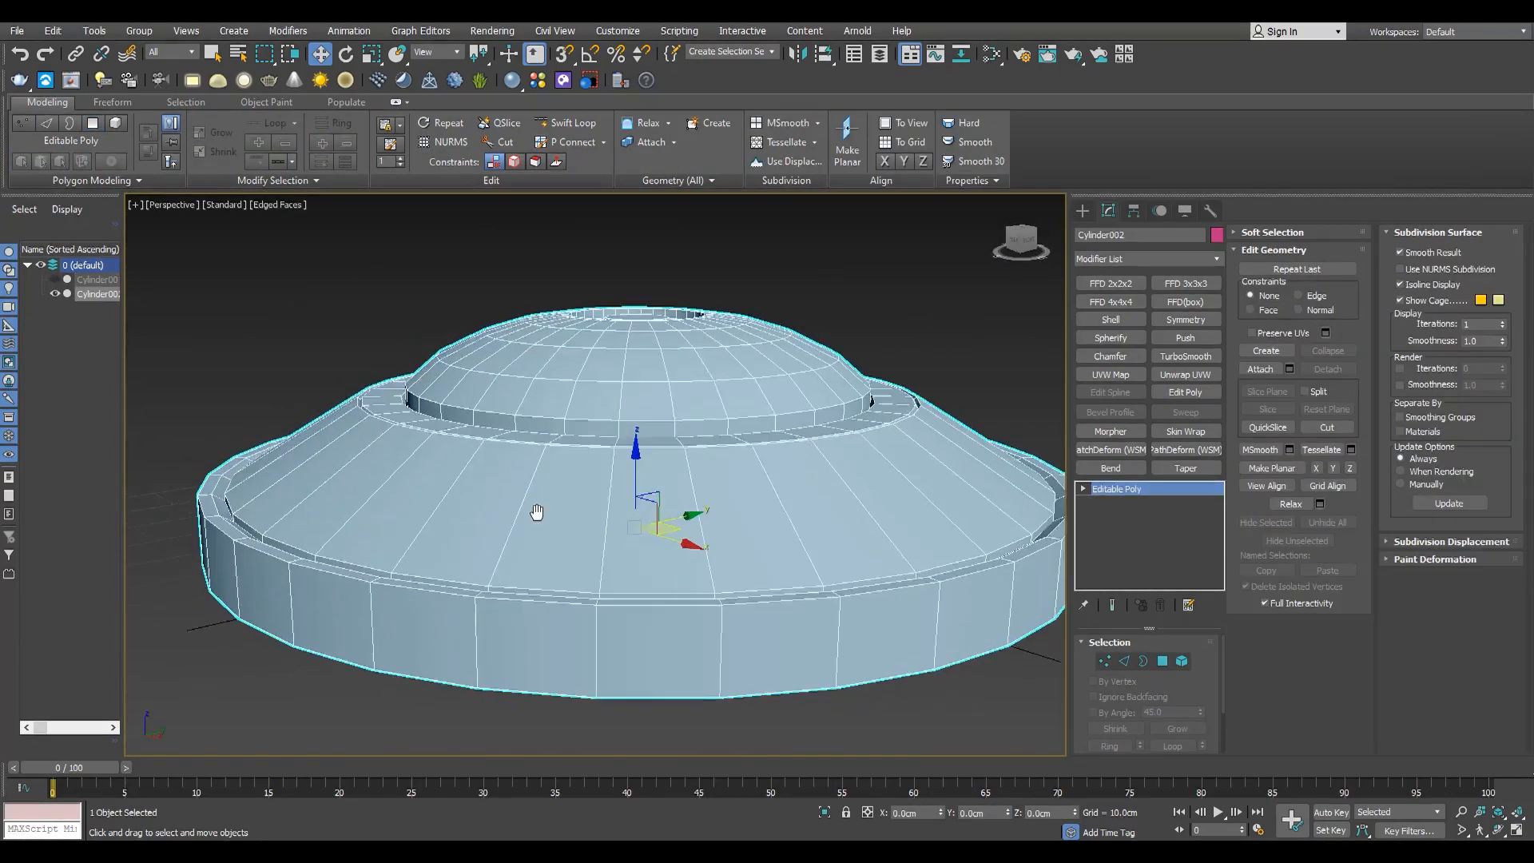
Add a TurboSmooth modifier to the duplicated disc and set it to separate by smoothing groups.
scroll(502, 501, "up", 1)
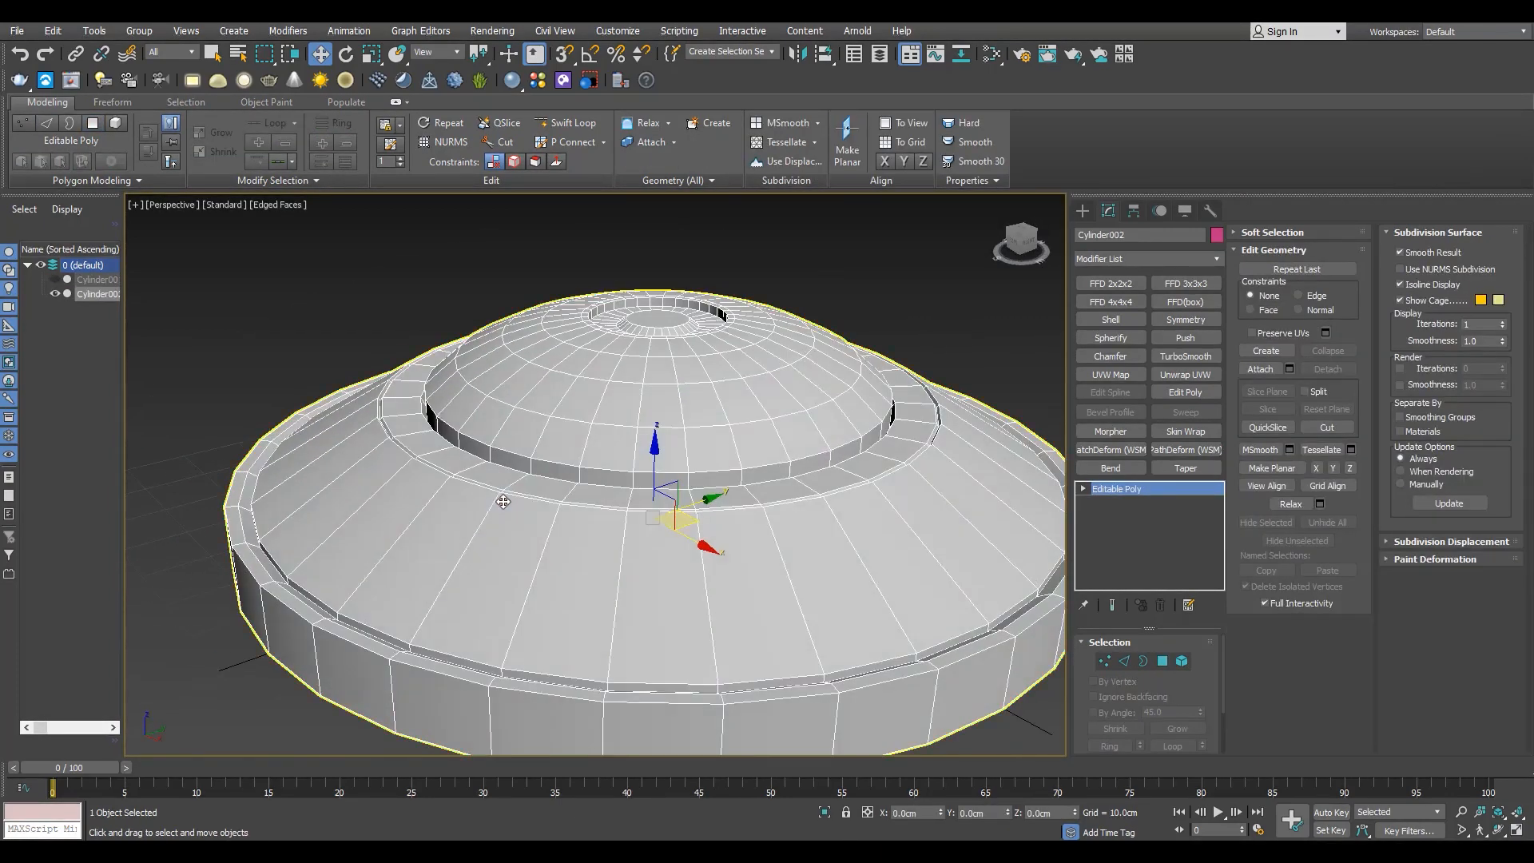
left_click(1184, 355)
left_click(1178, 736)
Examine the TurboSmooth result along the outer rim groove and dome, with and without edges shown.
scroll(775, 446, "up", 3)
middle_click_drag(775, 446, 806, 469)
scroll(650, 356, "up", 4)
scroll(651, 357, "down", 6)
middle_click_drag(650, 356, 480, 447, "alt")
scroll(378, 493, "up", 5)
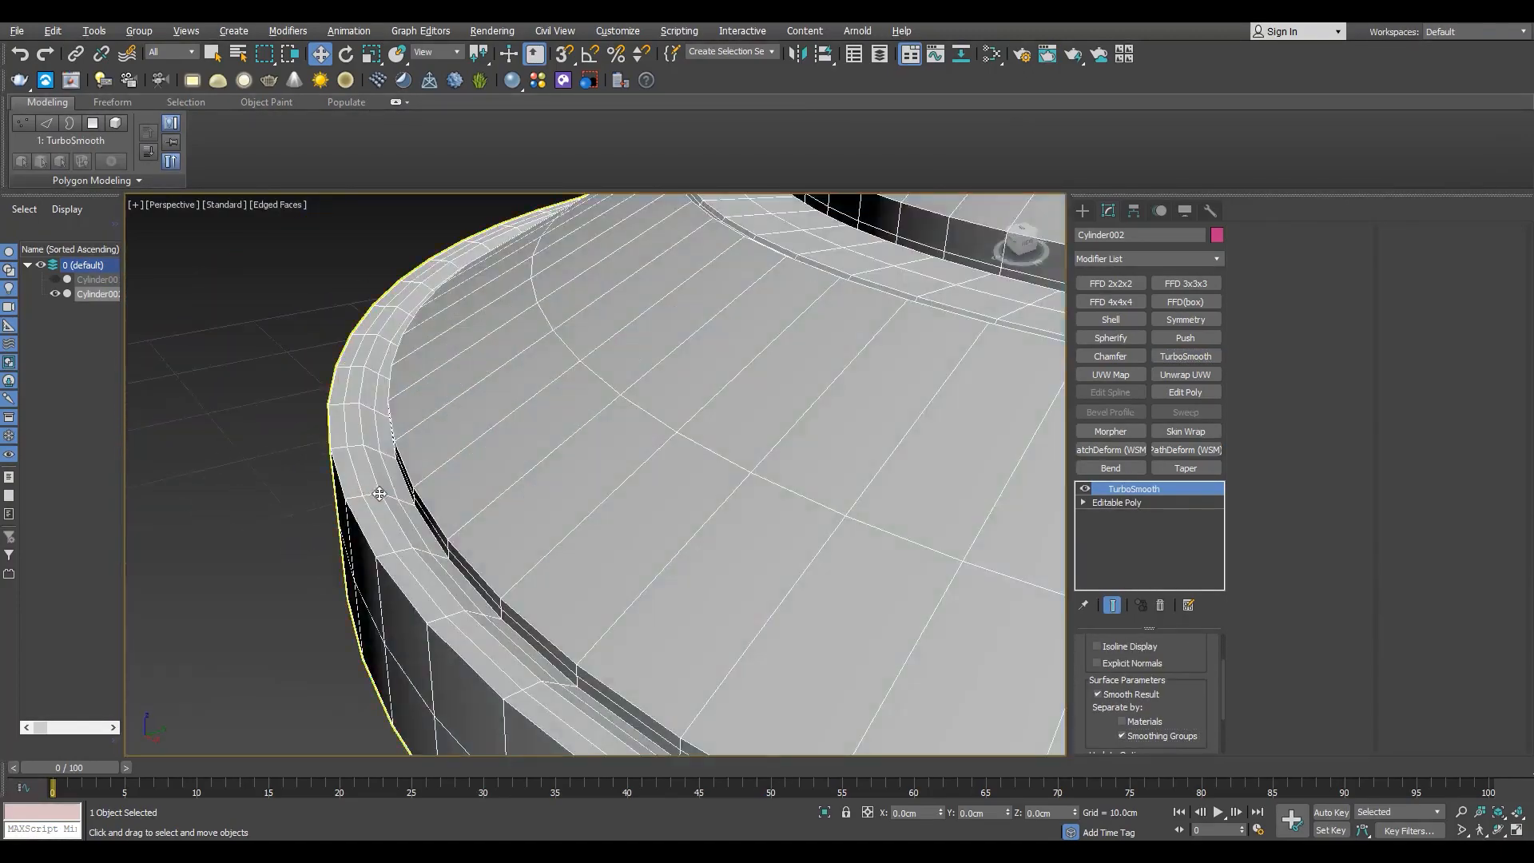
mouse_move(379, 493)
middle_mouse_down("alt")
mouse_move(366, 424)
mouse_move(592, 360)
mouse_move(507, 439)
middle_mouse_up("alt")
key("F4")
scroll(376, 469, "down", 4)
scroll(507, 439, "down", 4)
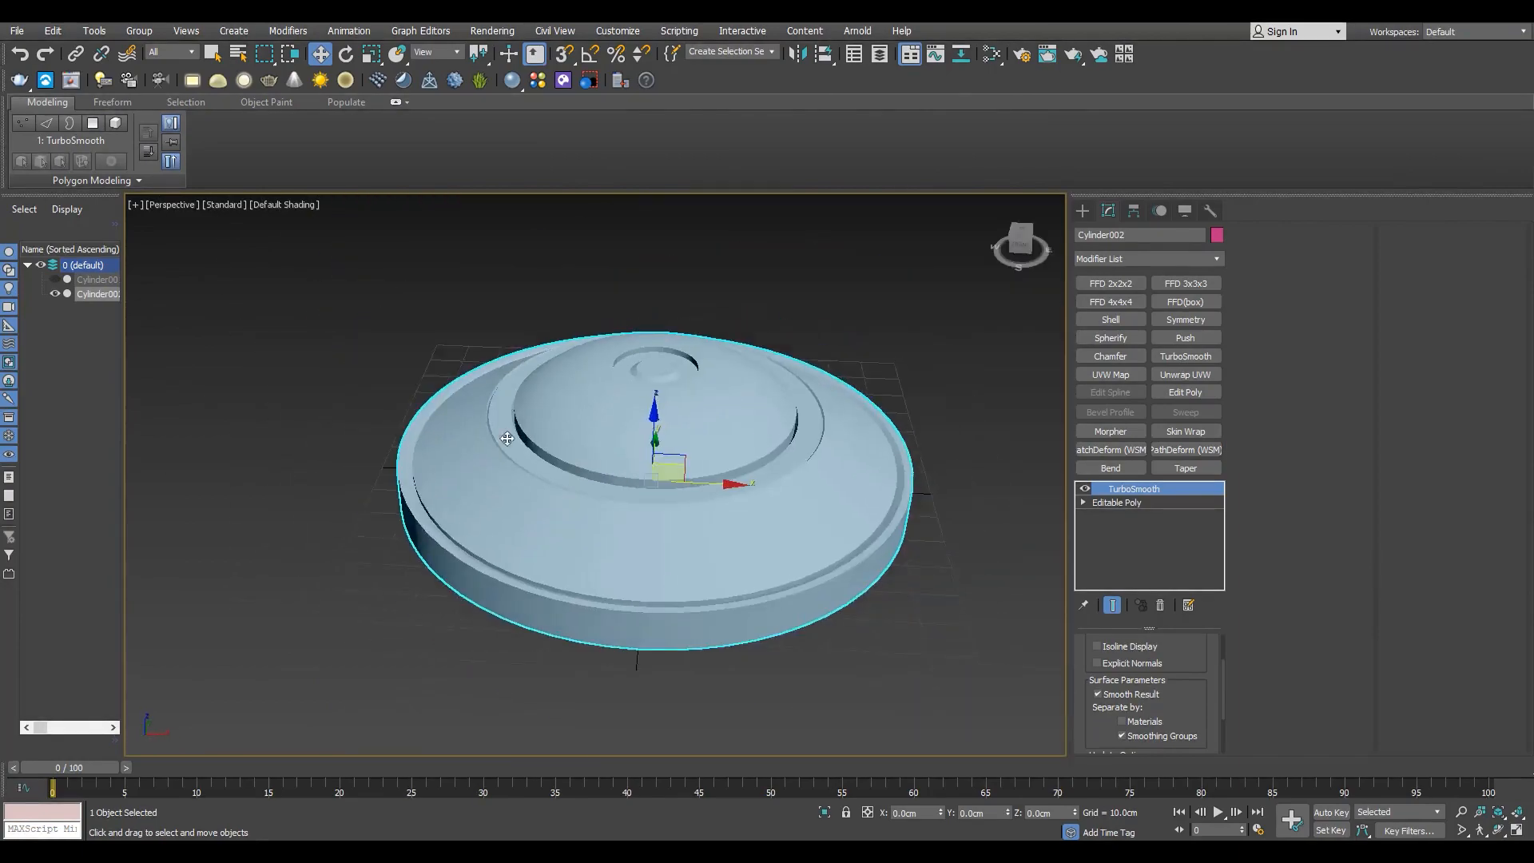
scroll(507, 439, "up", 5)
scroll(506, 403, "down", 6)
key("F4")
Duplicate the TurboSmoothed disc in place and hide the source object.
key("alt+w")
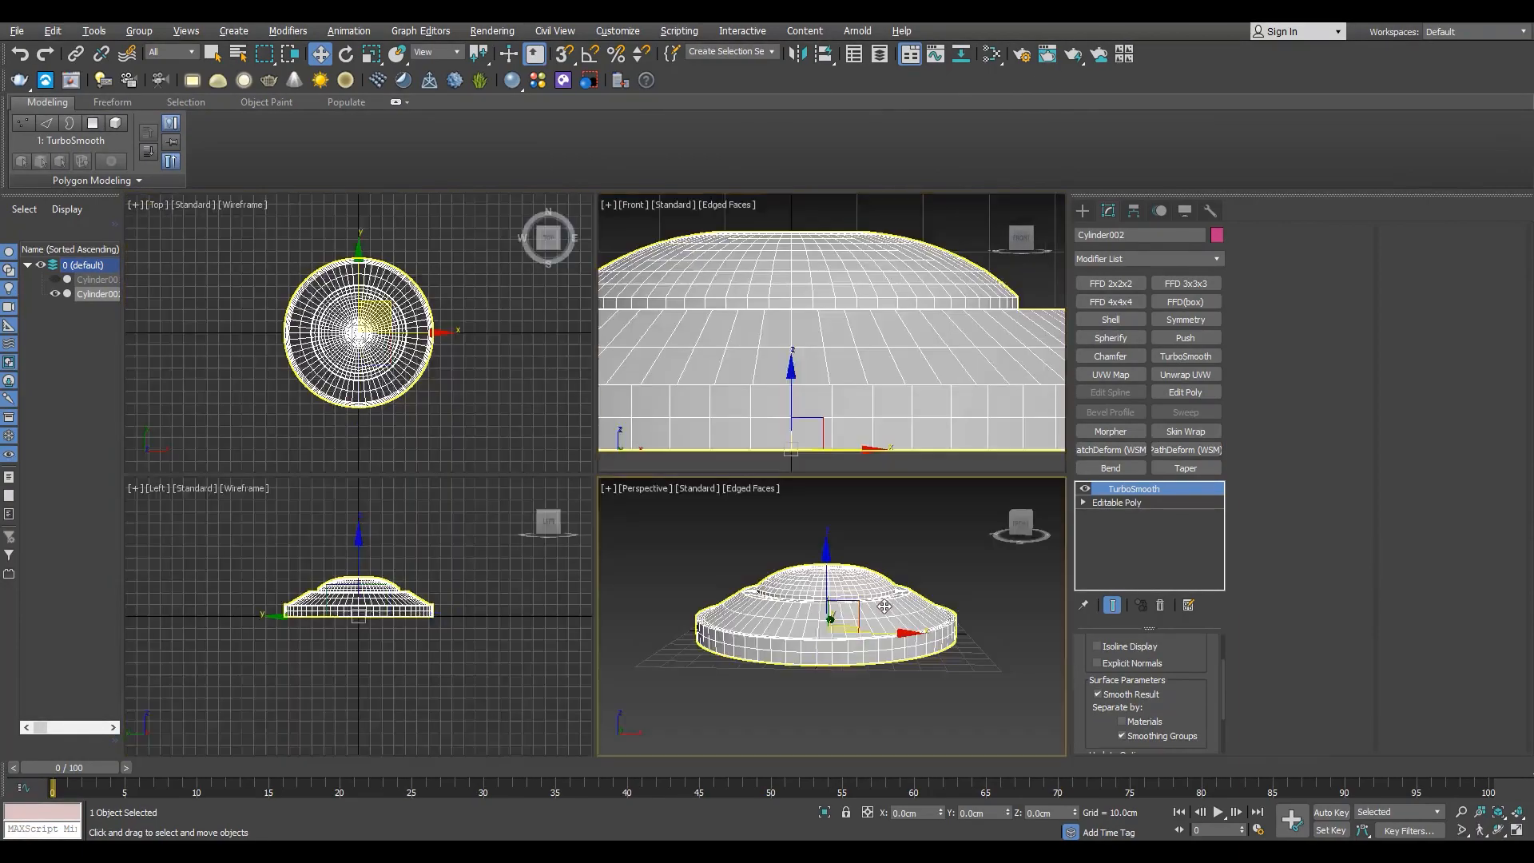
key("alt+w")
scroll(620, 508, "up", 2)
mouse_move(631, 447)
middle_mouse_down("alt")
mouse_move(620, 508)
mouse_move(640, 483)
middle_mouse_up("alt")
key("ctrl+v")
left_click(732, 500)
left_click(55, 294)
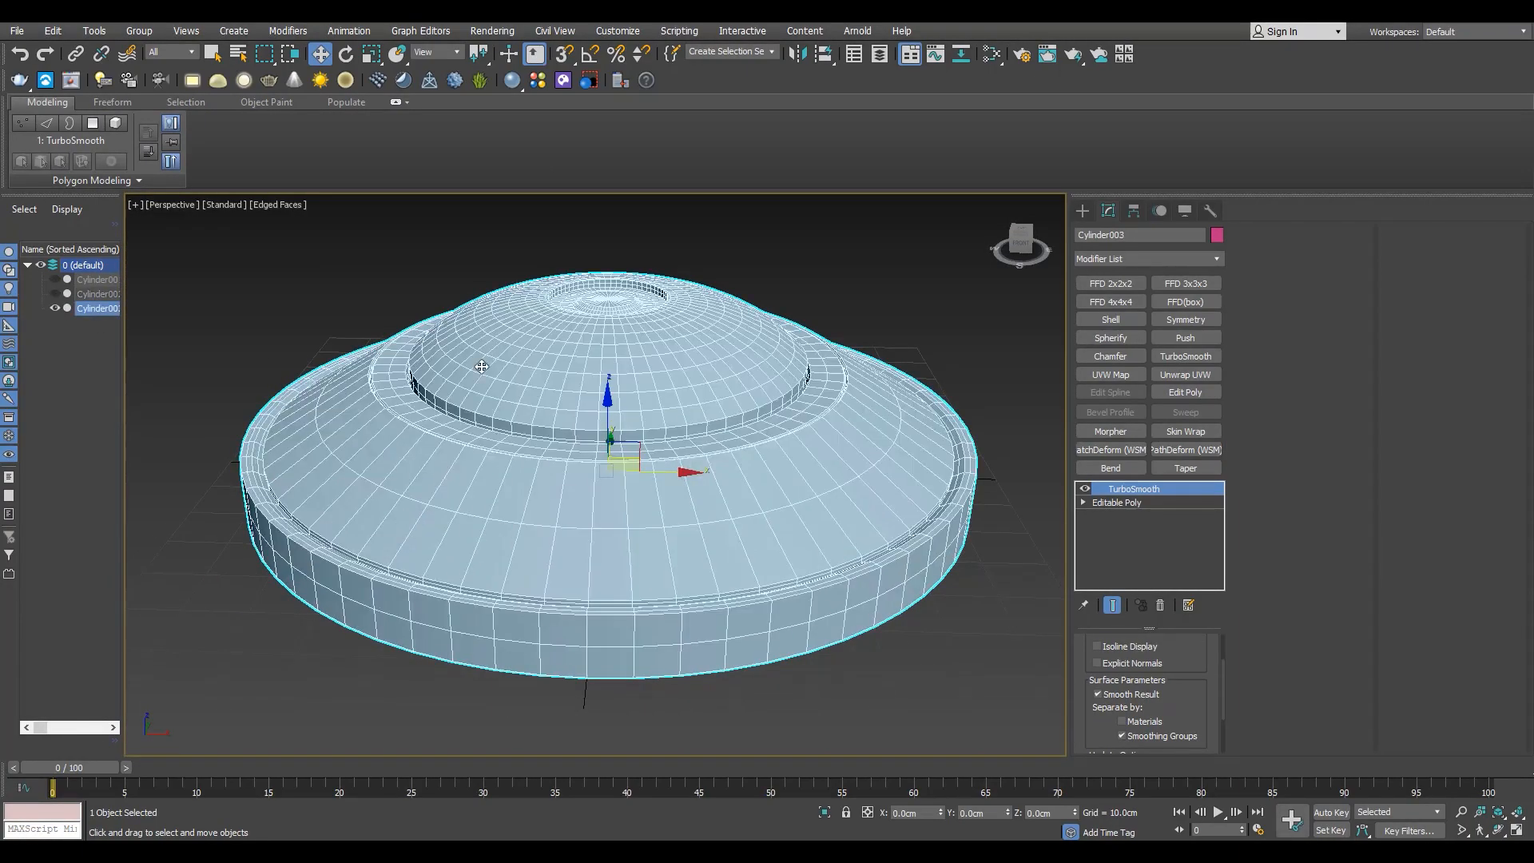
Collapse the new copy's TurboSmooth into an editable poly and check the vertex at the recess's centre.
scroll(578, 407, "up", 4)
middle_click_drag(482, 366, 575, 414, "alt")
left_click(1160, 604)
key("1")
scroll(561, 473, "up", 3)
left_click(562, 475)
key("F3")
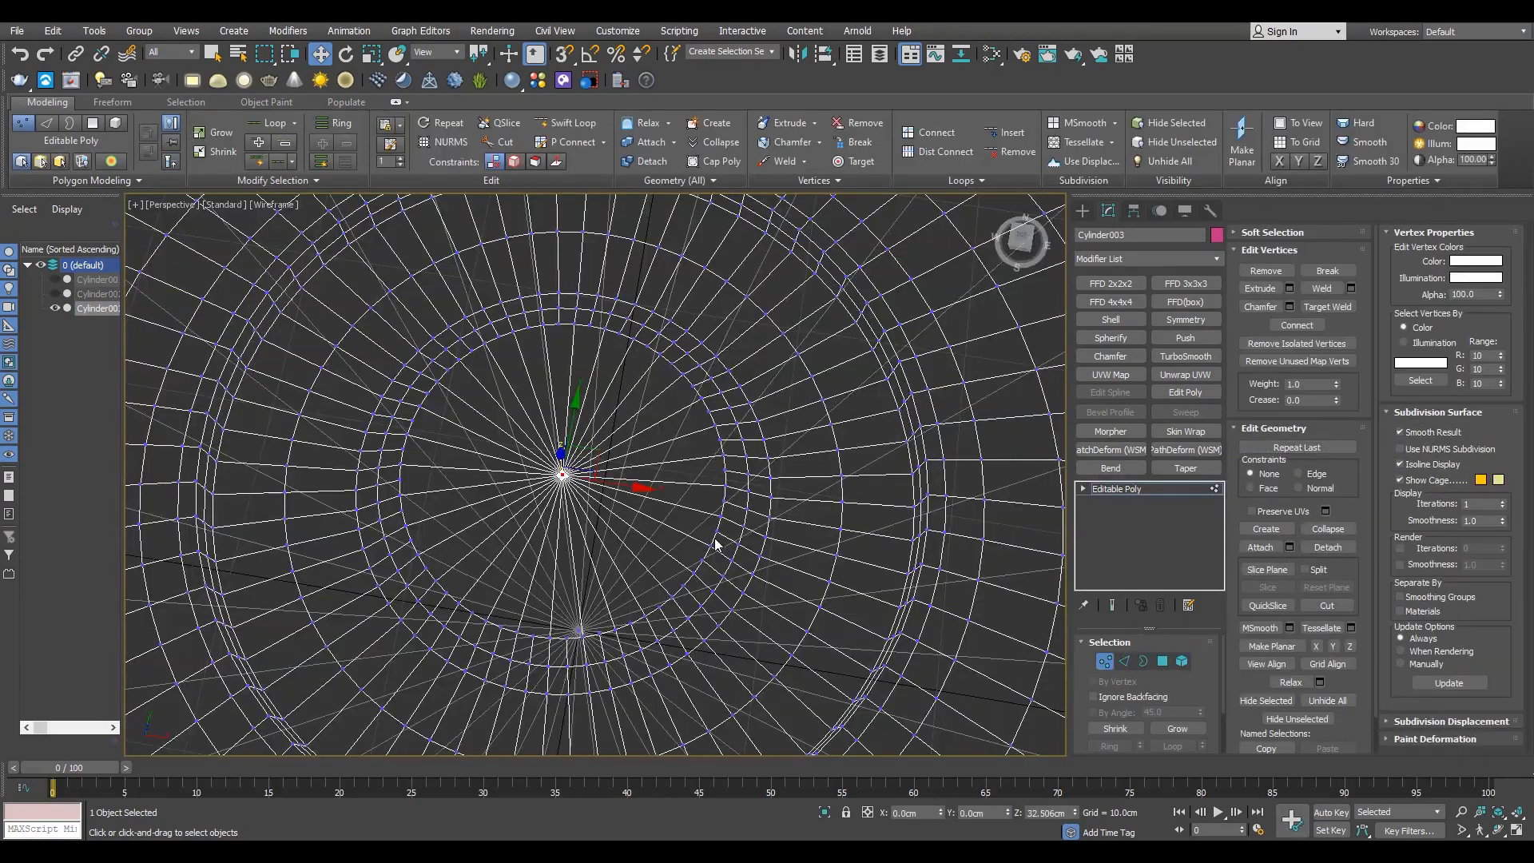
key("F3")
mouse_move(715, 544)
middle_mouse_down("alt")
mouse_move(704, 472)
mouse_move(673, 522)
middle_mouse_up("alt")
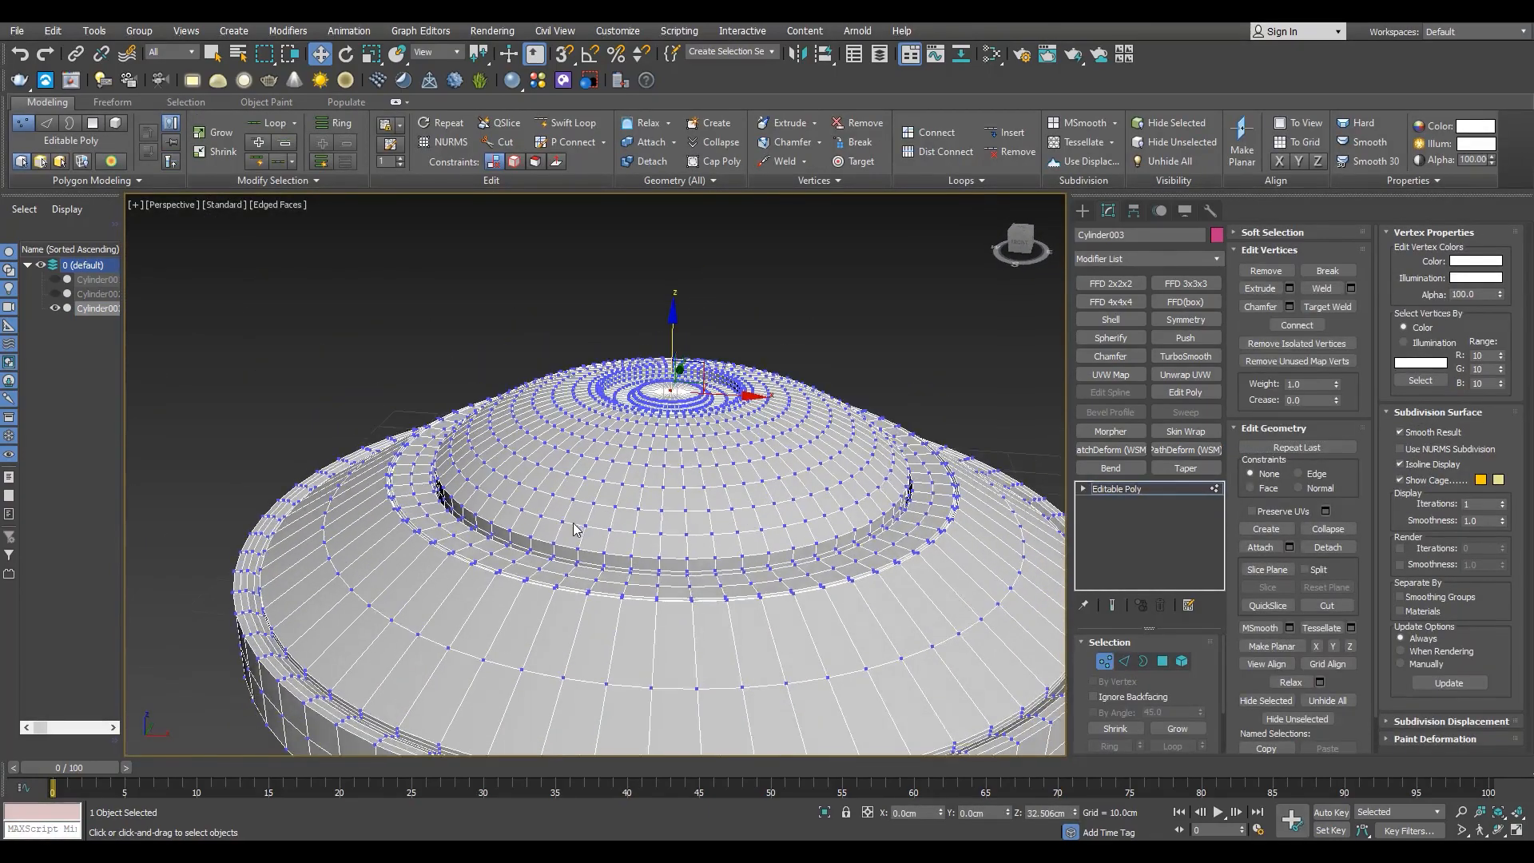
Select the edge loops bounding the dome's middle band, around the recess and above the dome's base, and split them.
key("2")
scroll(629, 416, "up", 6)
middle_click_drag(630, 328, 587, 343, "alt")
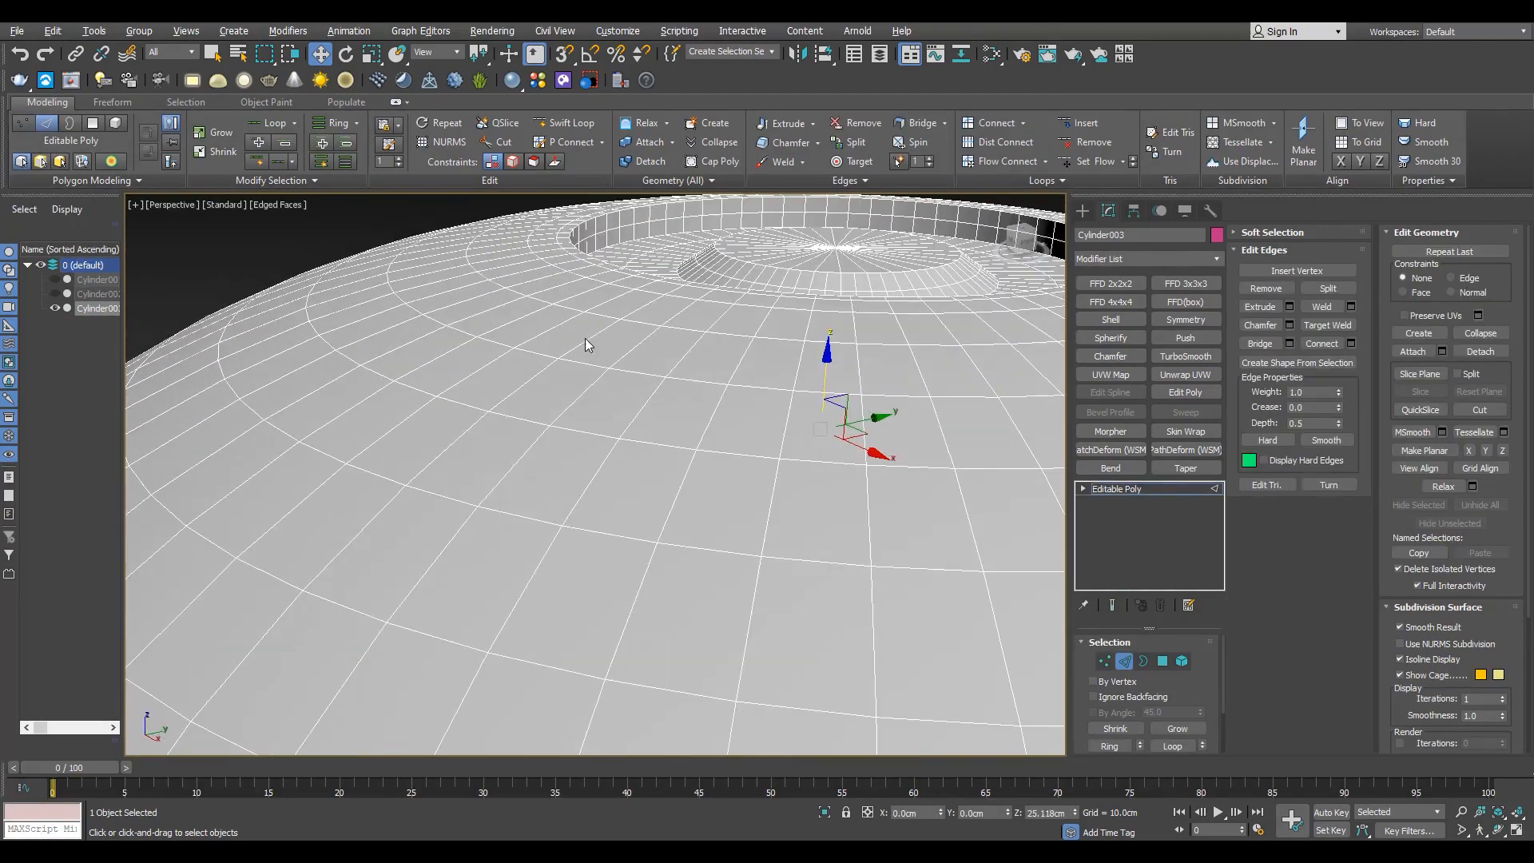
scroll(567, 310, "down", 3)
right_click(548, 361)
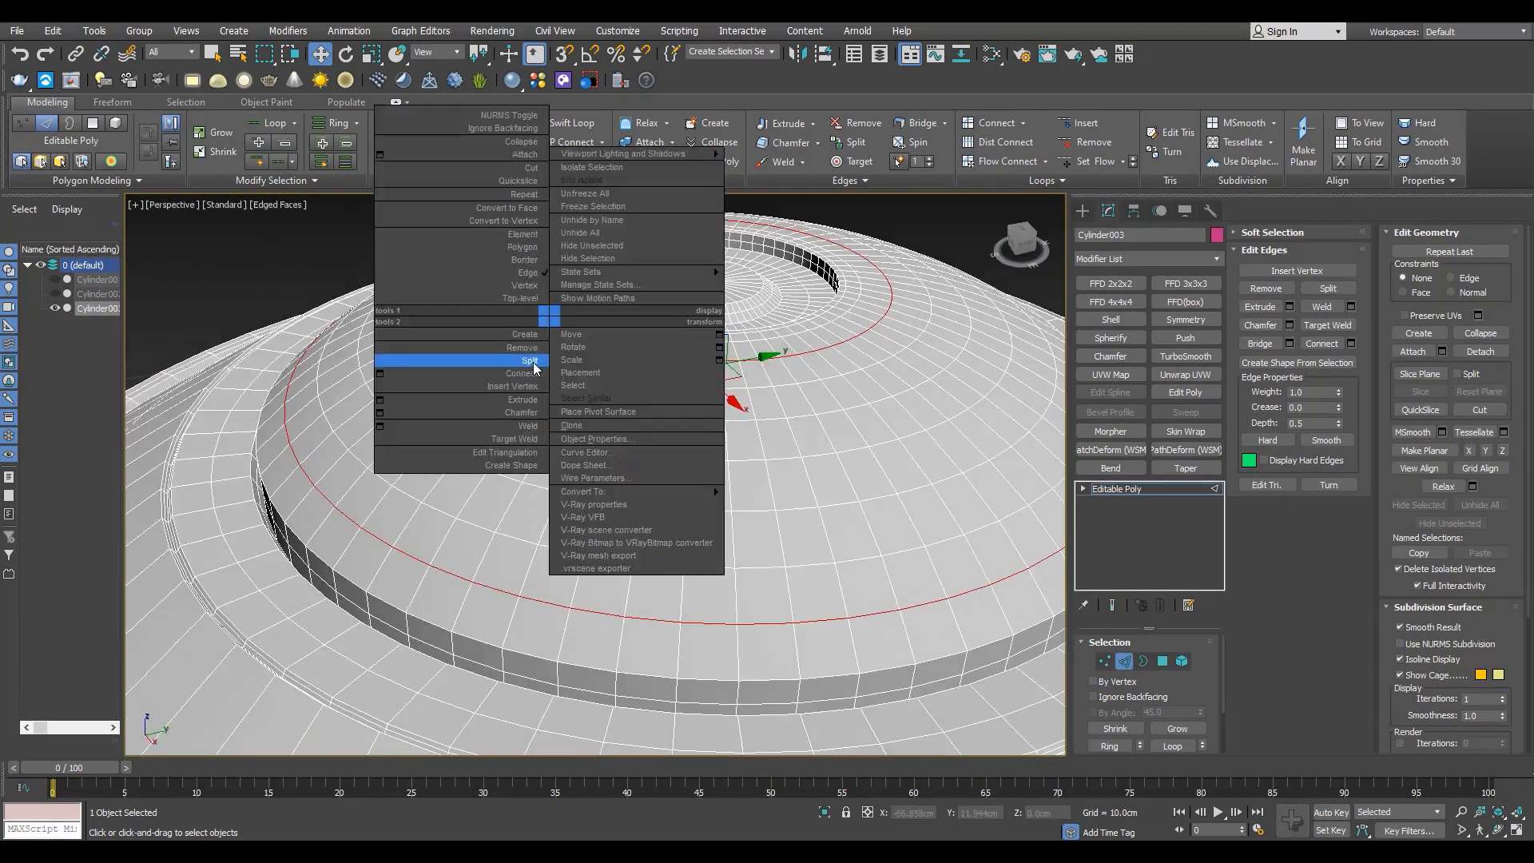
left_click(479, 353)
Detach the split dome band as a separate object named Object001 and select it.
key("ctrl+d")
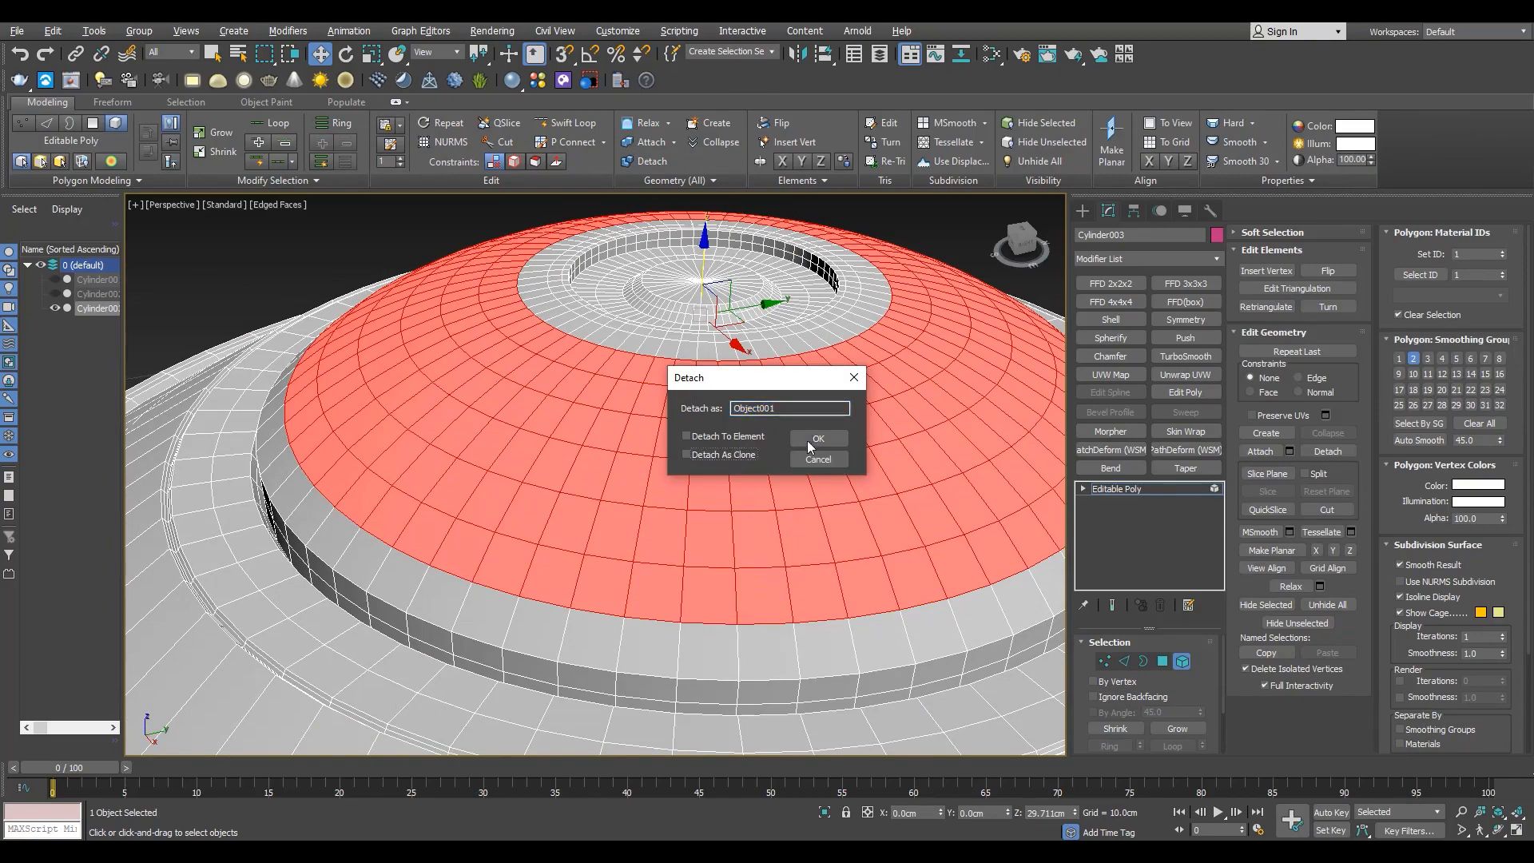
left_click(808, 440)
key("5")
left_click(850, 439)
scroll(839, 435, "down", 4)
middle_click_drag(798, 442, 858, 520, "alt")
Clone the detached dome band and isolate the copy in the top view.
key("t")
scroll(585, 483, "up", 3)
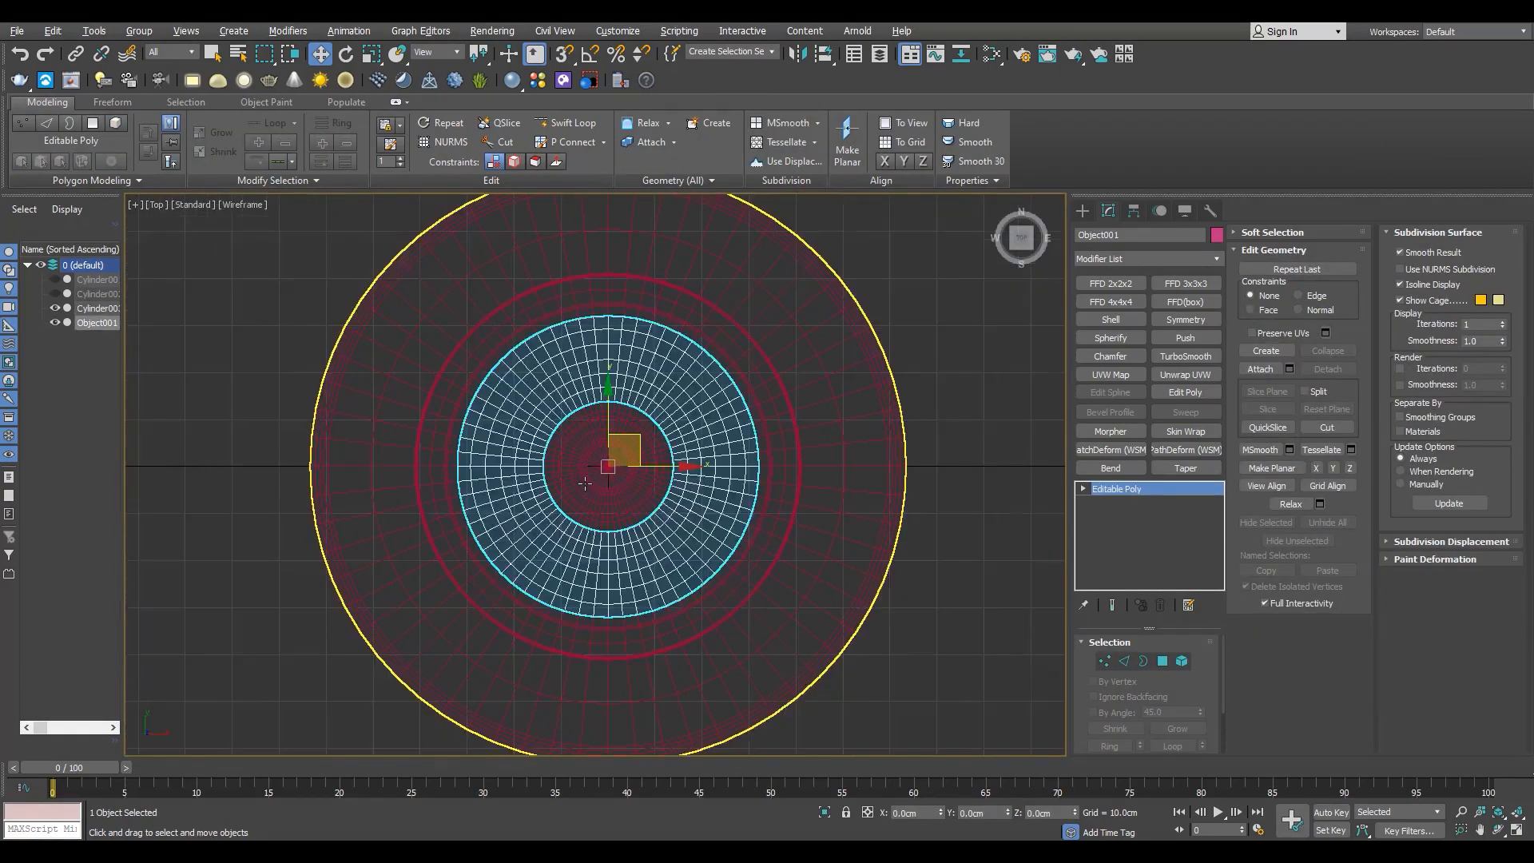
key("alt+q")
scroll(575, 531, "up", 6)
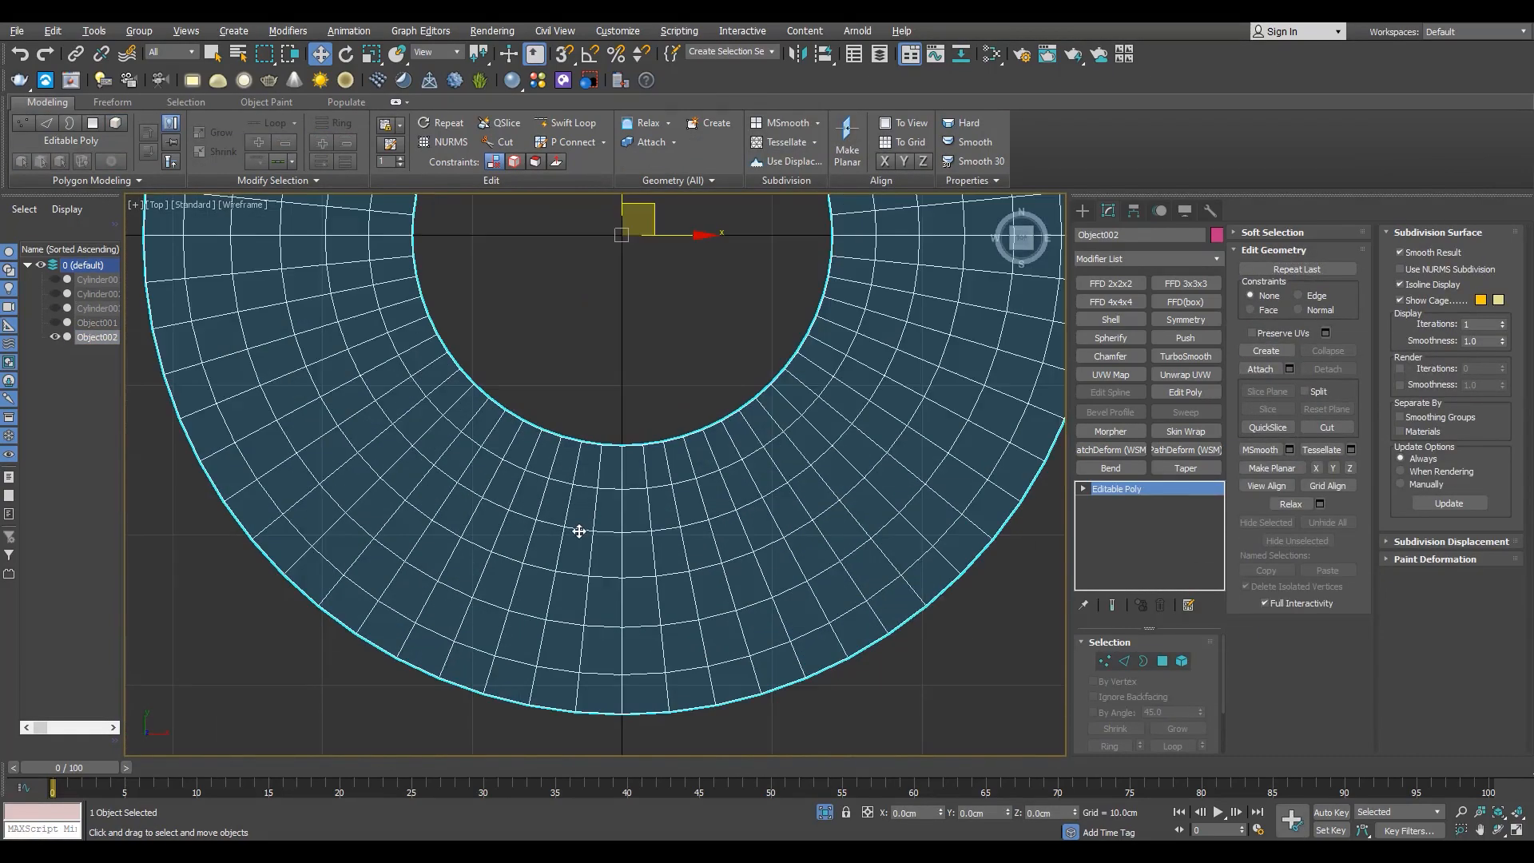
Select evenly spaced radial edge loops all the way around the band copy using a dotted ring selection.
key("2")
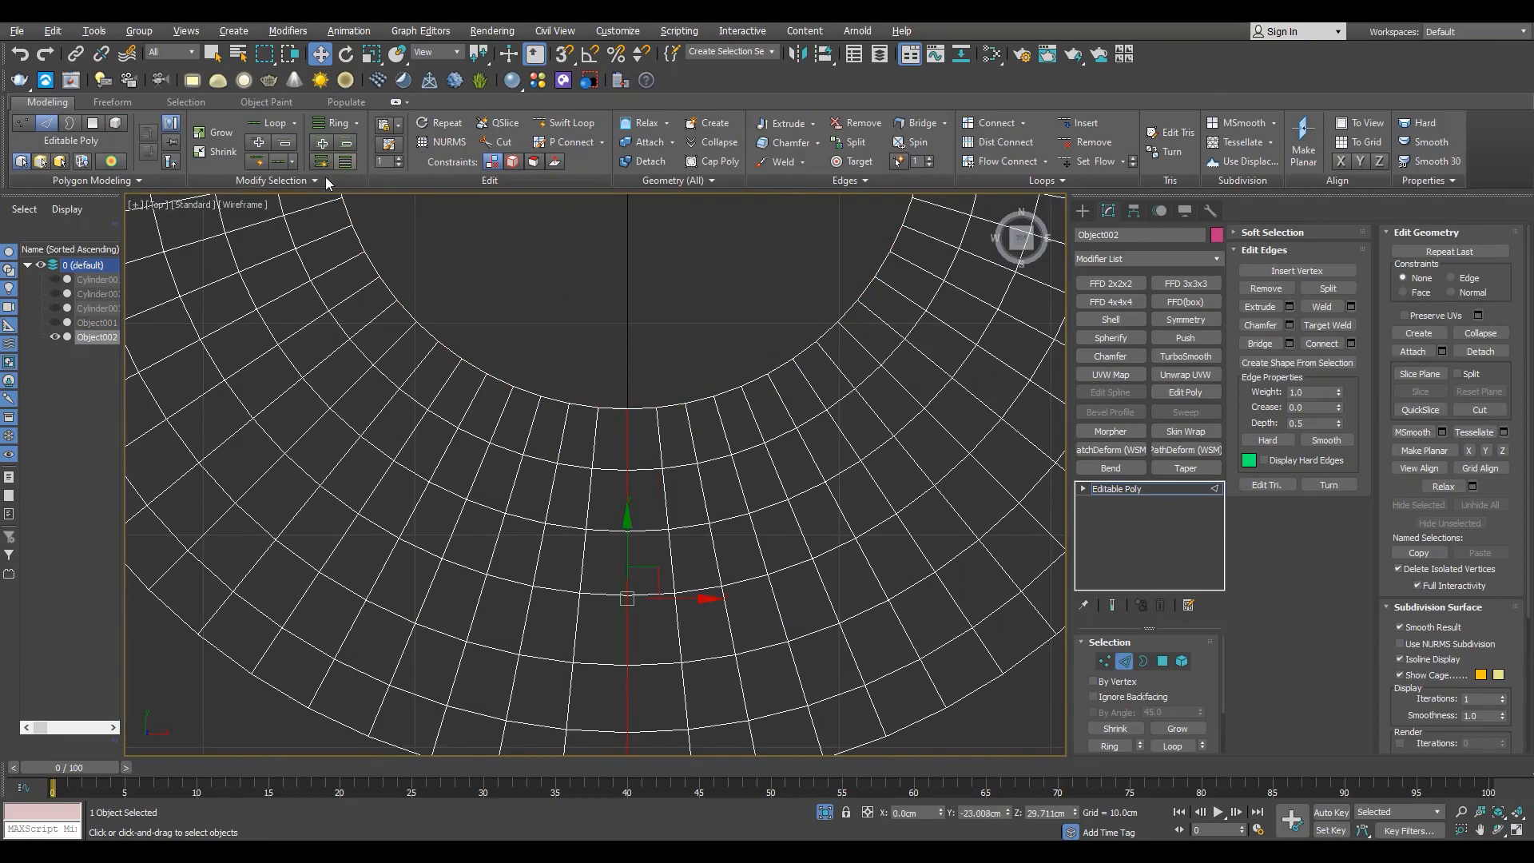
mouse_move(325, 180)
left_click(386, 247)
left_click(345, 161)
scroll(657, 502, "down", 6)
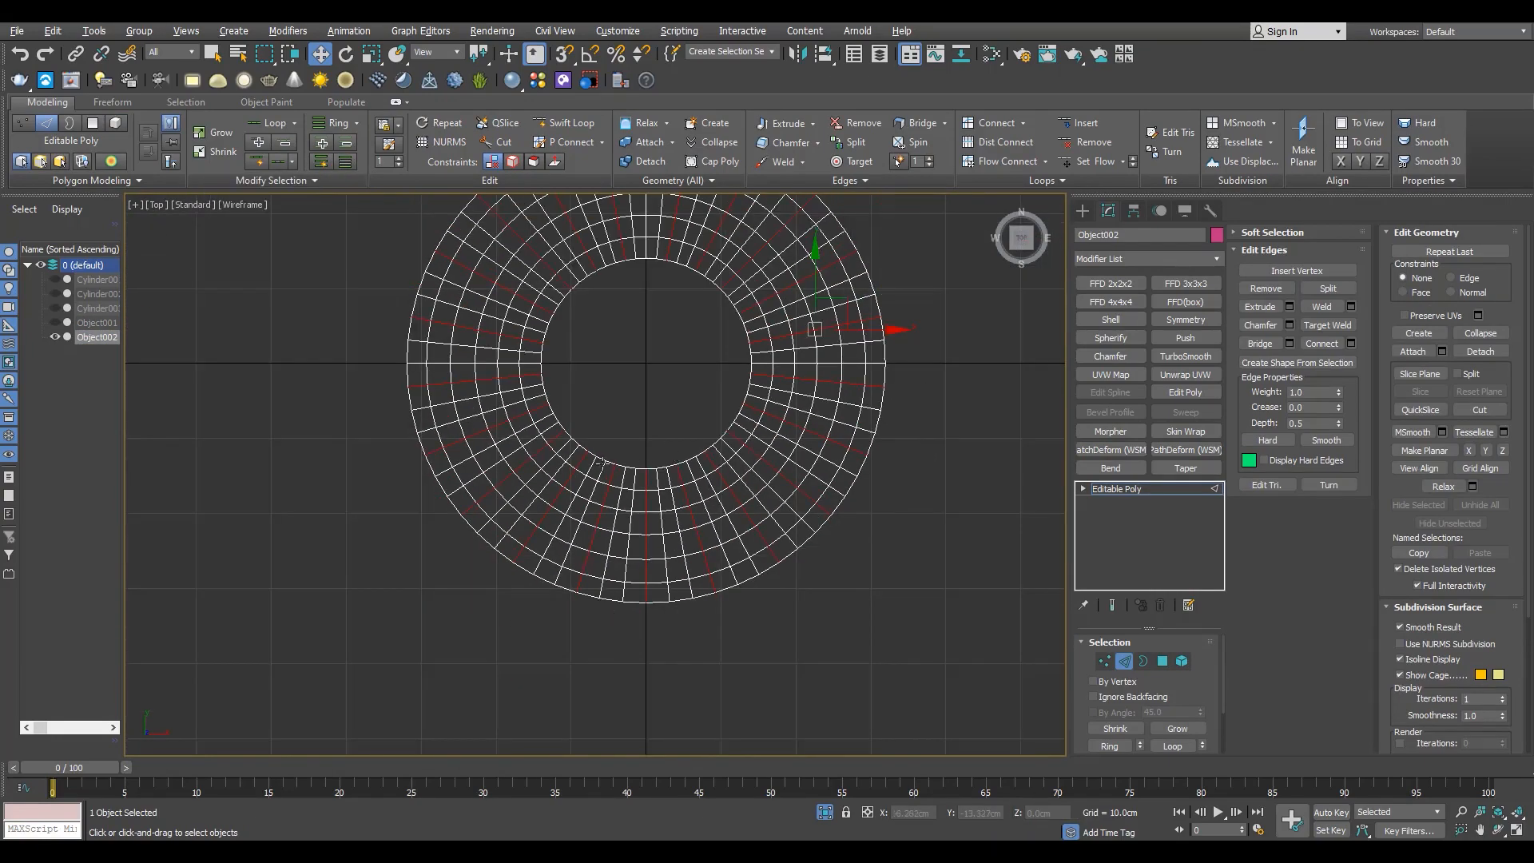
Create a linear shape named Shape001 from the selected radial edges and select it.
key("alt+w")
key("alt+w")
scroll(831, 645, "up", 5)
mouse_move(831, 645)
middle_mouse_down("alt")
mouse_move(791, 448)
mouse_move(780, 520)
mouse_move(653, 534)
mouse_move(593, 468)
mouse_move(607, 631)
middle_mouse_up("alt")
scroll(654, 533, "down", 5)
left_click(1310, 363)
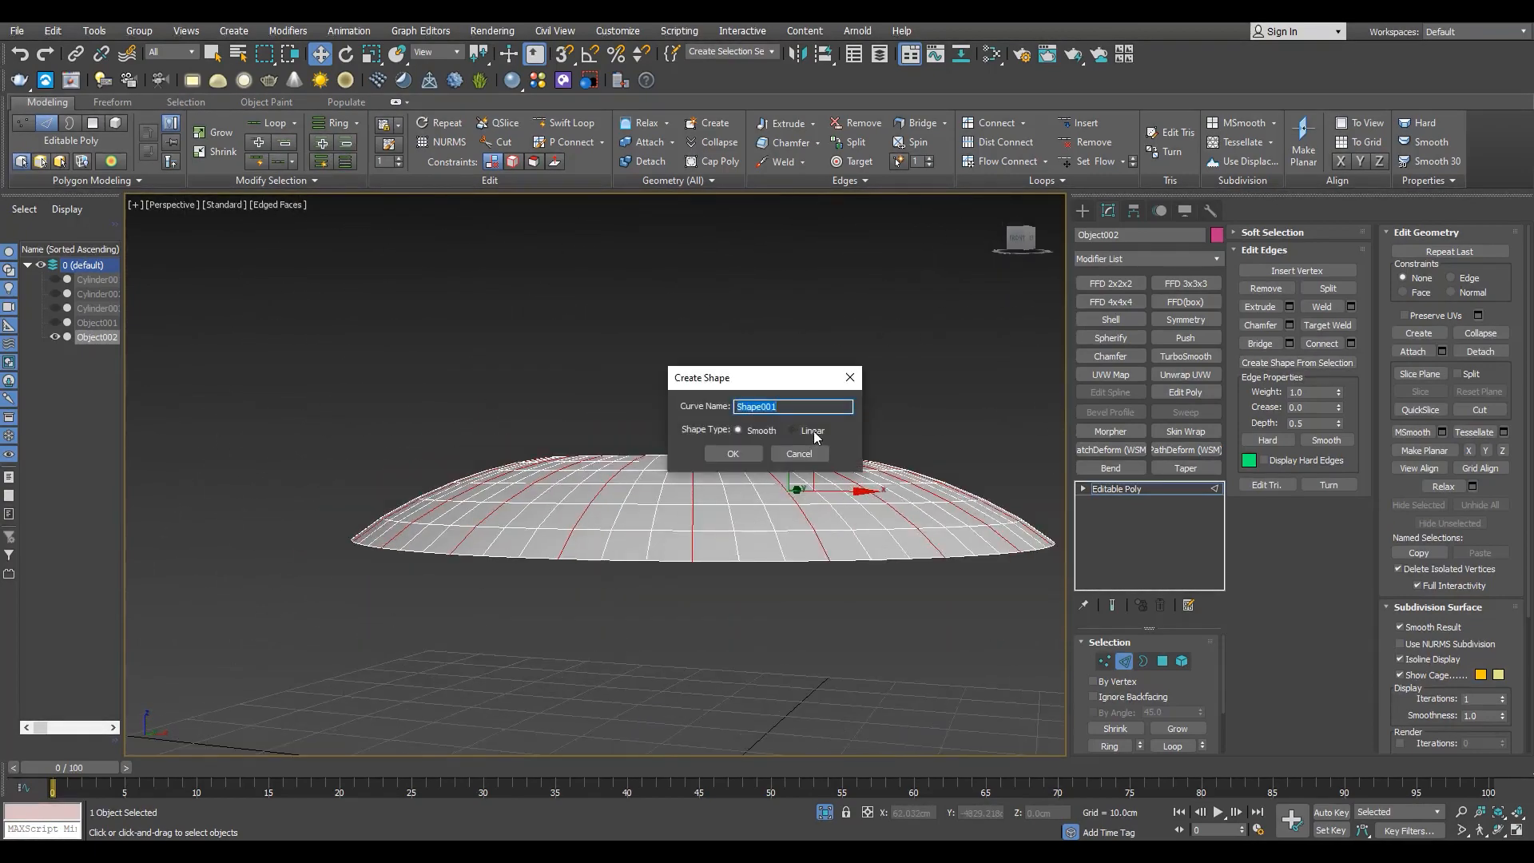
left_click(814, 432)
key("Return")
left_click(1109, 490)
middle_click_drag(703, 551, 696, 611, "alt")
left_click(692, 611)
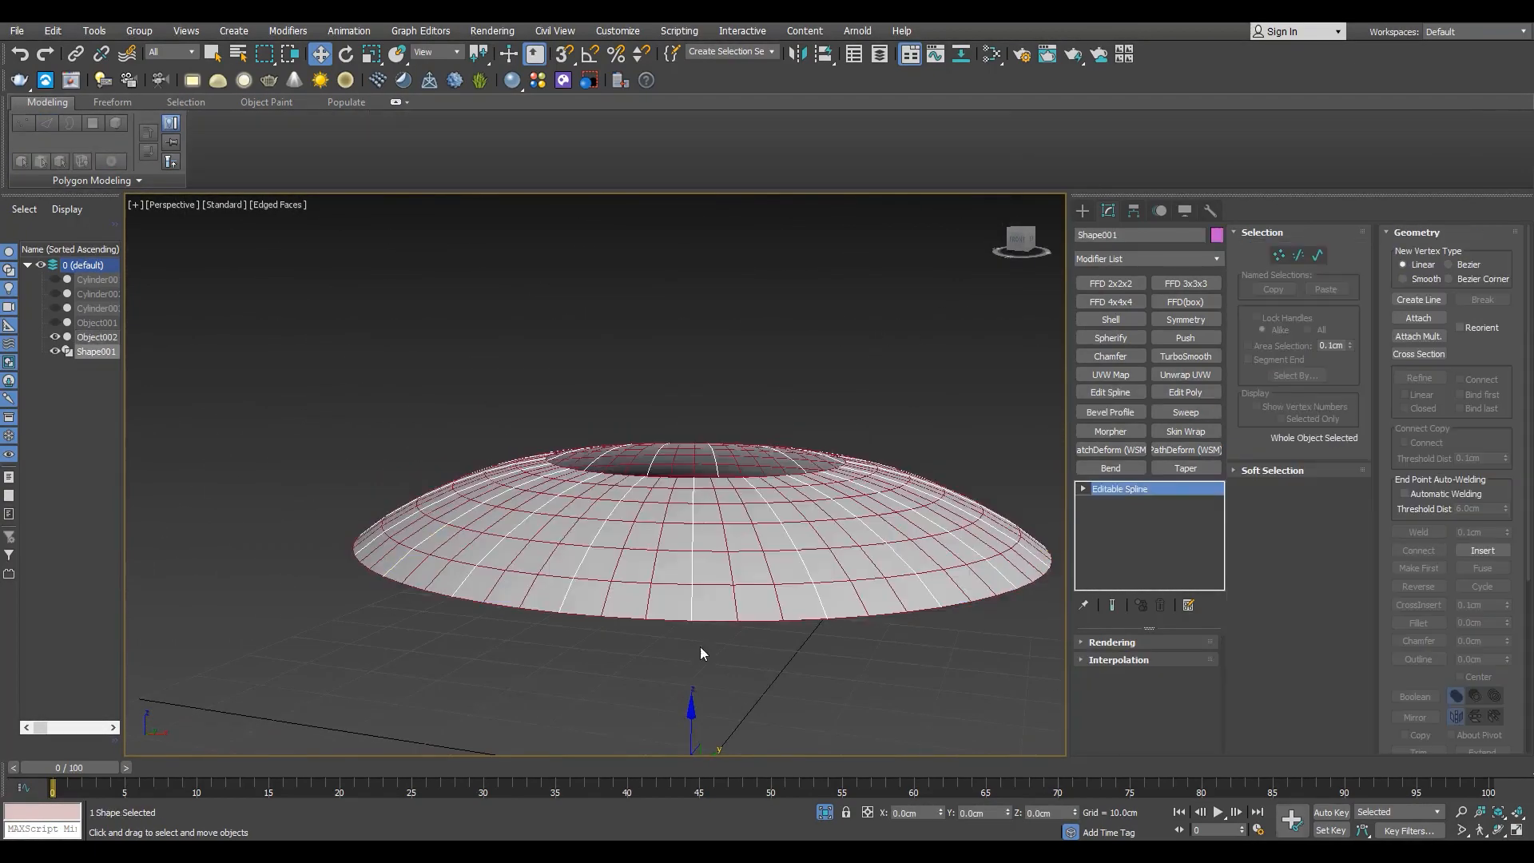
End the isolation, hide the band copy and keep the radial rib shape selected on the disc.
left_click(823, 812)
left_click(673, 571)
left_click(630, 491)
middle_click_drag(630, 491, 581, 487, "alt")
scroll(581, 488, "up", 4)
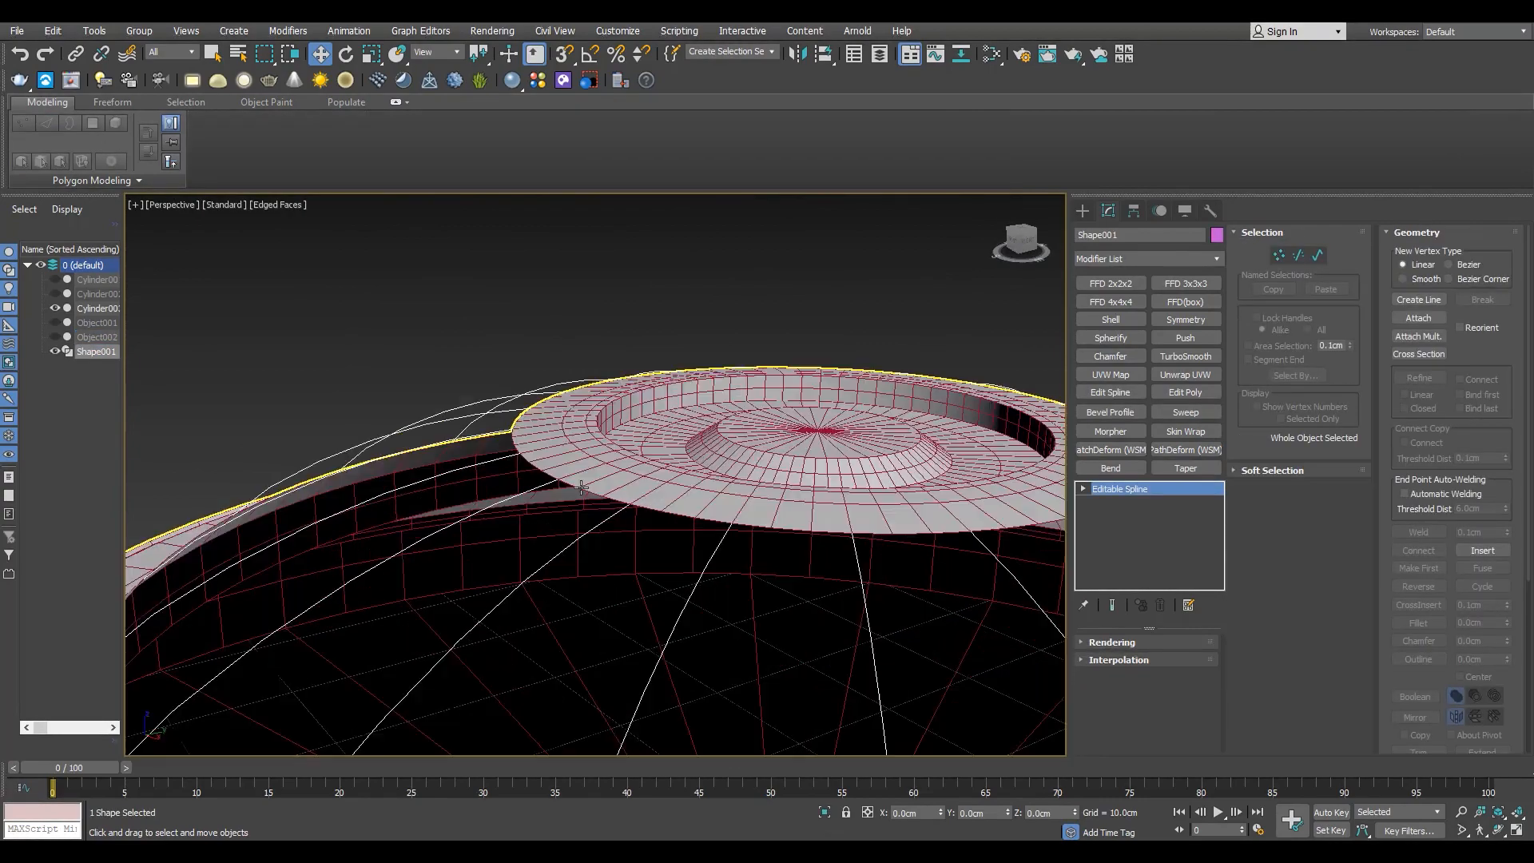
Enable the rib shape's rendering in renderer and viewport with a rectangular section of 1 cm length and 1 cm width.
left_click(1111, 643)
left_click(1114, 661)
left_click(1117, 671)
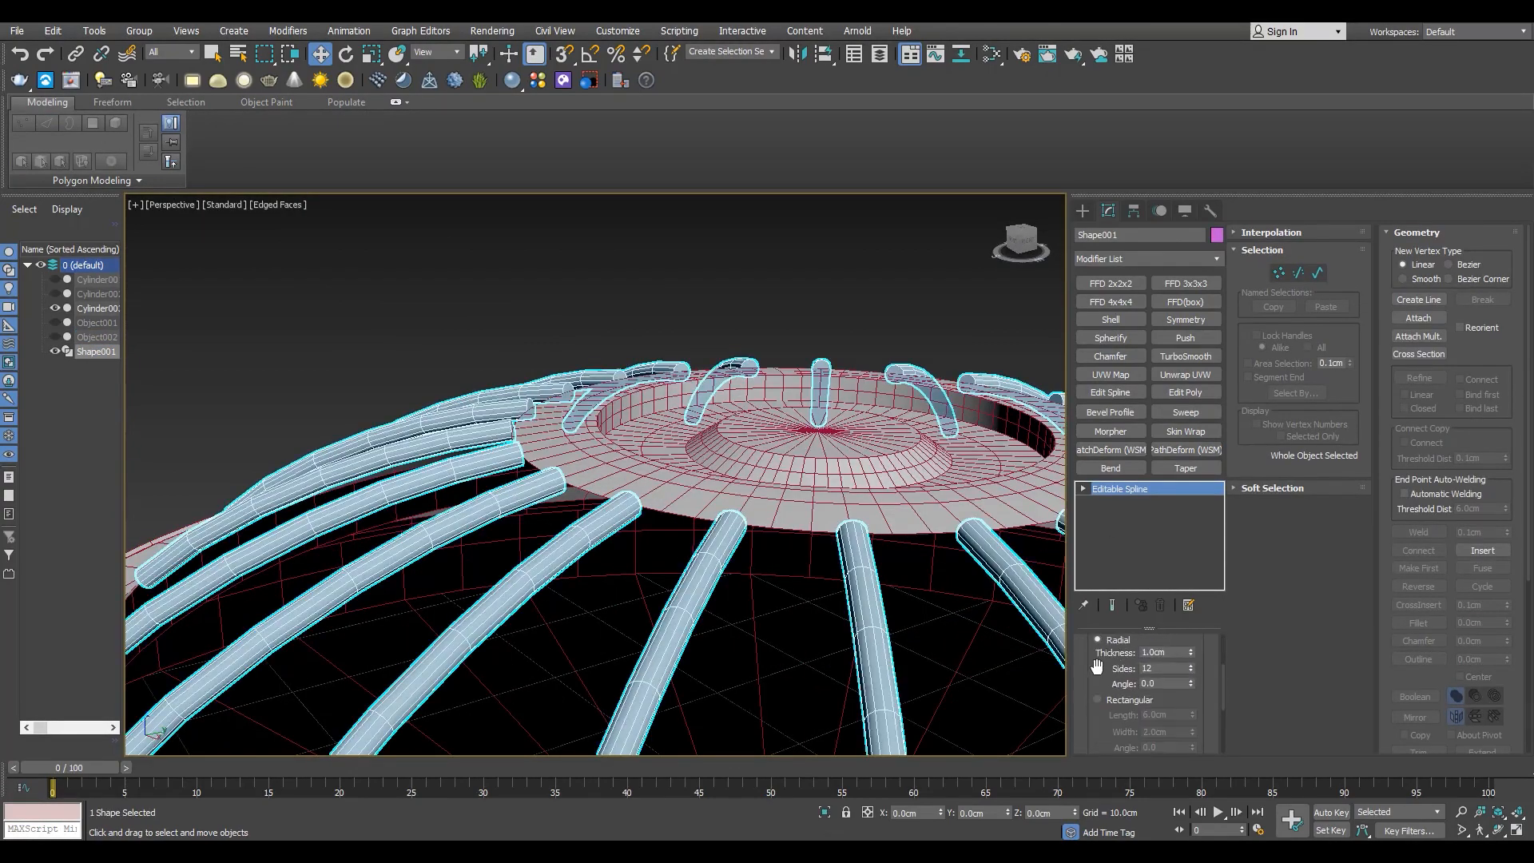
left_click(1097, 699)
type("1")
key("Tab")
type("1")
key("Return")
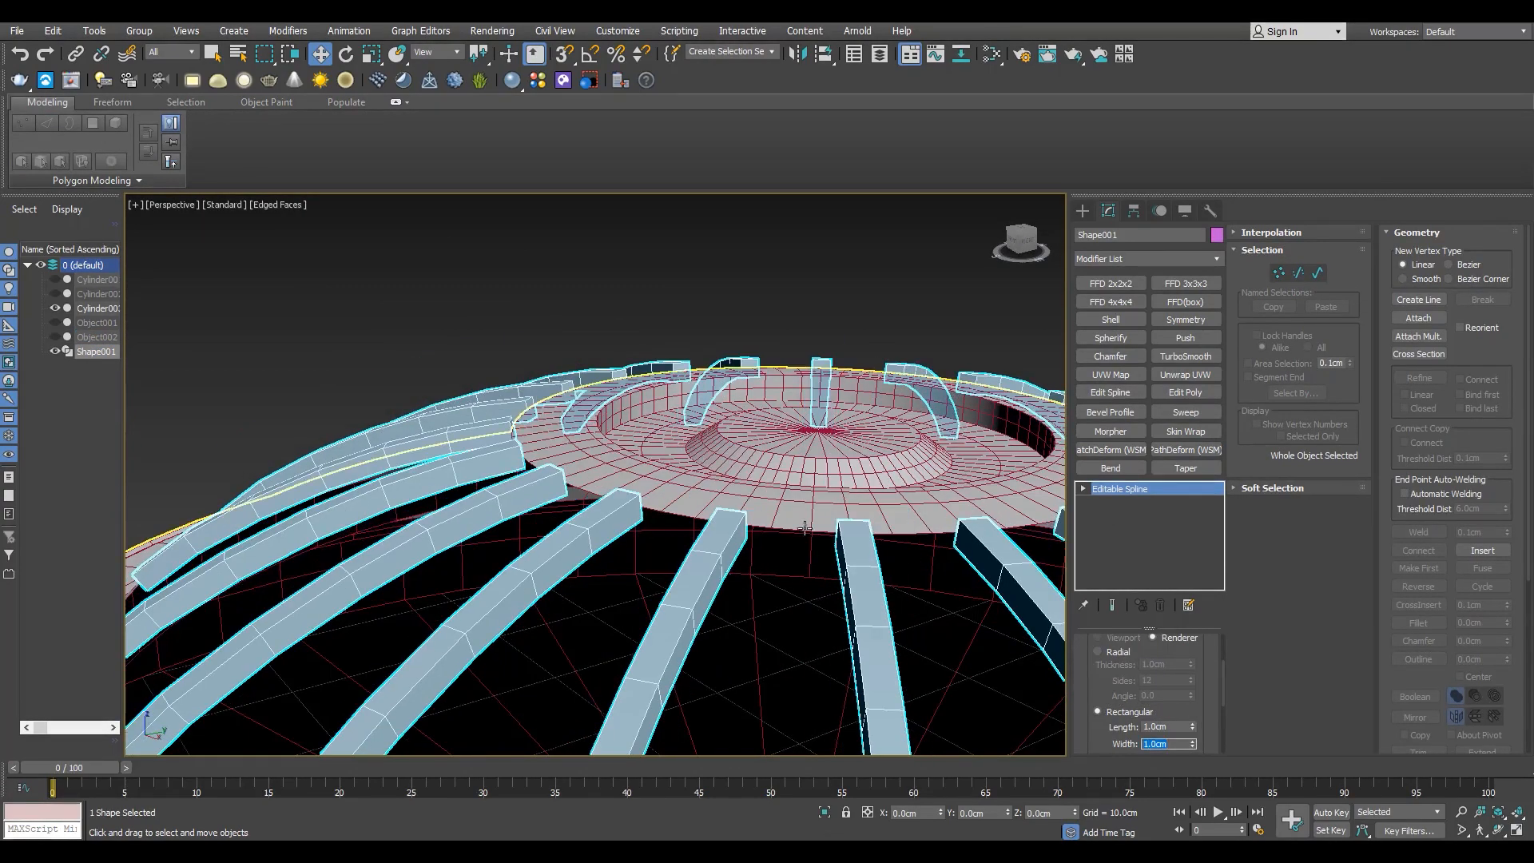
Set the ribs' rectangular section to 0.1 cm length and 0.1 cm width.
scroll(787, 519, "down", 4)
middle_click_drag(787, 520, 558, 512, "alt")
scroll(575, 495, "up", 2)
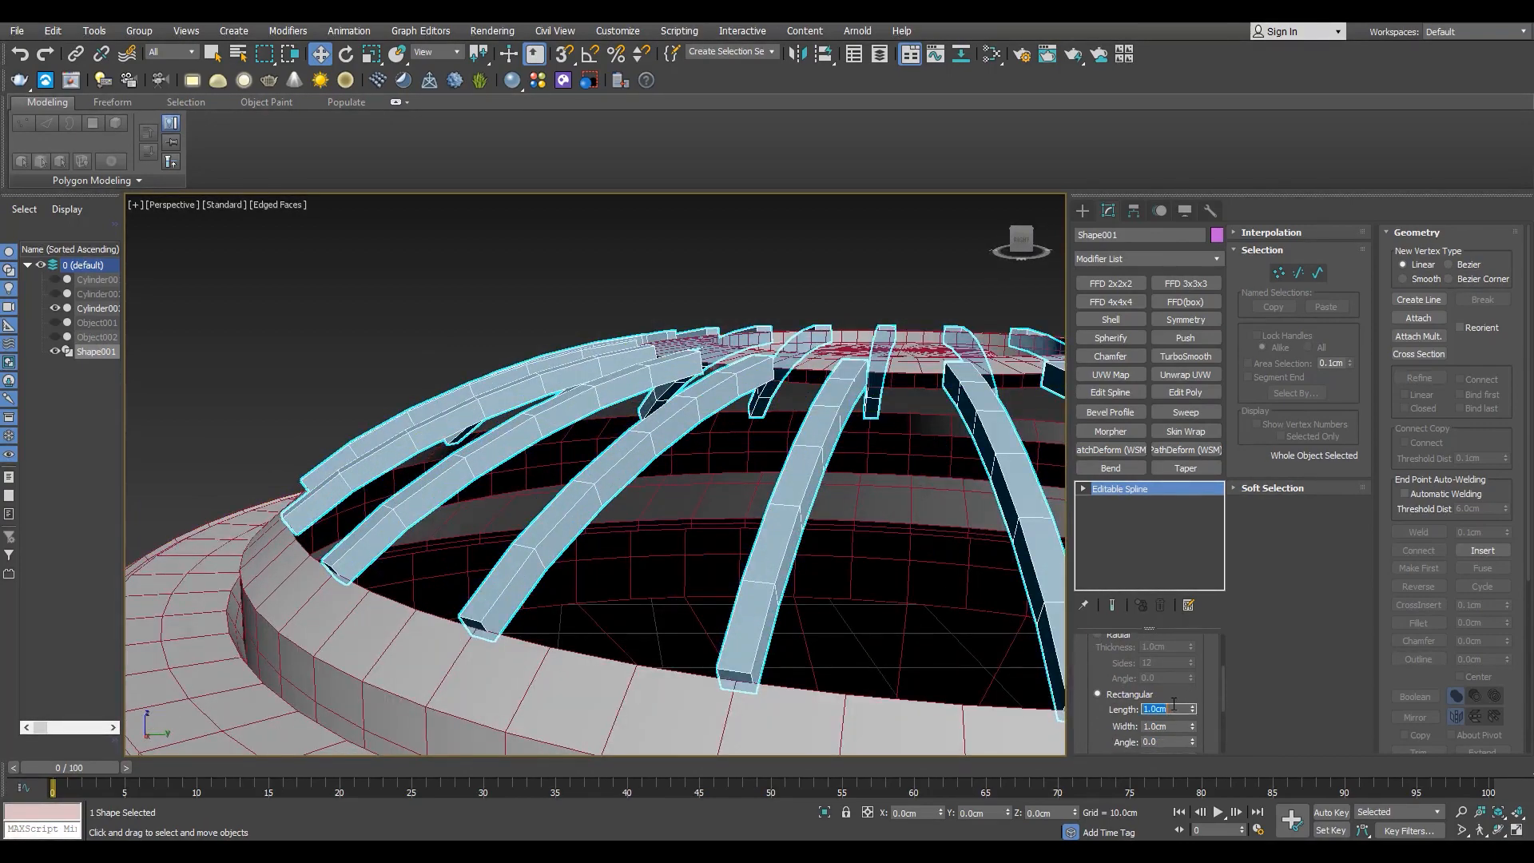
type("0.1")
key("Tab")
type("0.1")
key("Return")
scroll(496, 640, "up", 2)
middle_click_drag(496, 640, 391, 644, "alt")
scroll(390, 644, "up", 3)
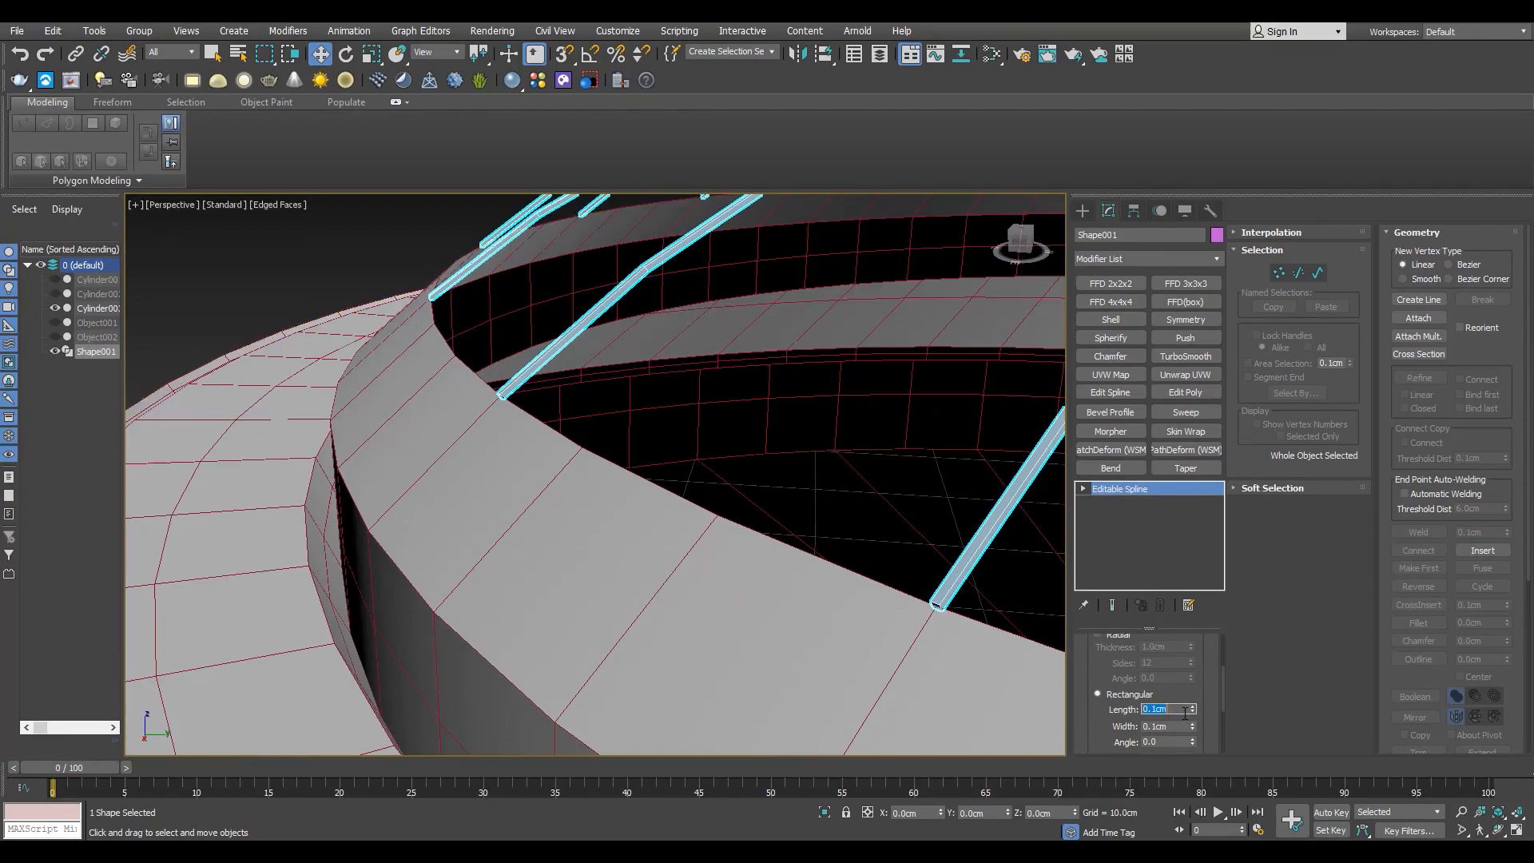
Set the ribs' rectangular section to 0.3 cm length and 0.3 cm width.
type("0.3")
key("Tab")
type("0.3")
key("Return")
scroll(909, 663, "down", 4)
middle_click_drag(858, 527, 858, 559, "alt")
scroll(859, 559, "up", 4)
middle_click_drag(883, 452, 787, 377, "alt")
scroll(888, 481, "down", 4)
scroll(788, 377, "down", 4)
Extend the disc's dome opening edge about 5.5 cm downward, and scale a further copy inward to about 40% as a floor.
left_click(787, 382)
scroll(789, 540, "up", 4)
left_click(852, 575)
middle_click_drag(853, 575, 1036, 556)
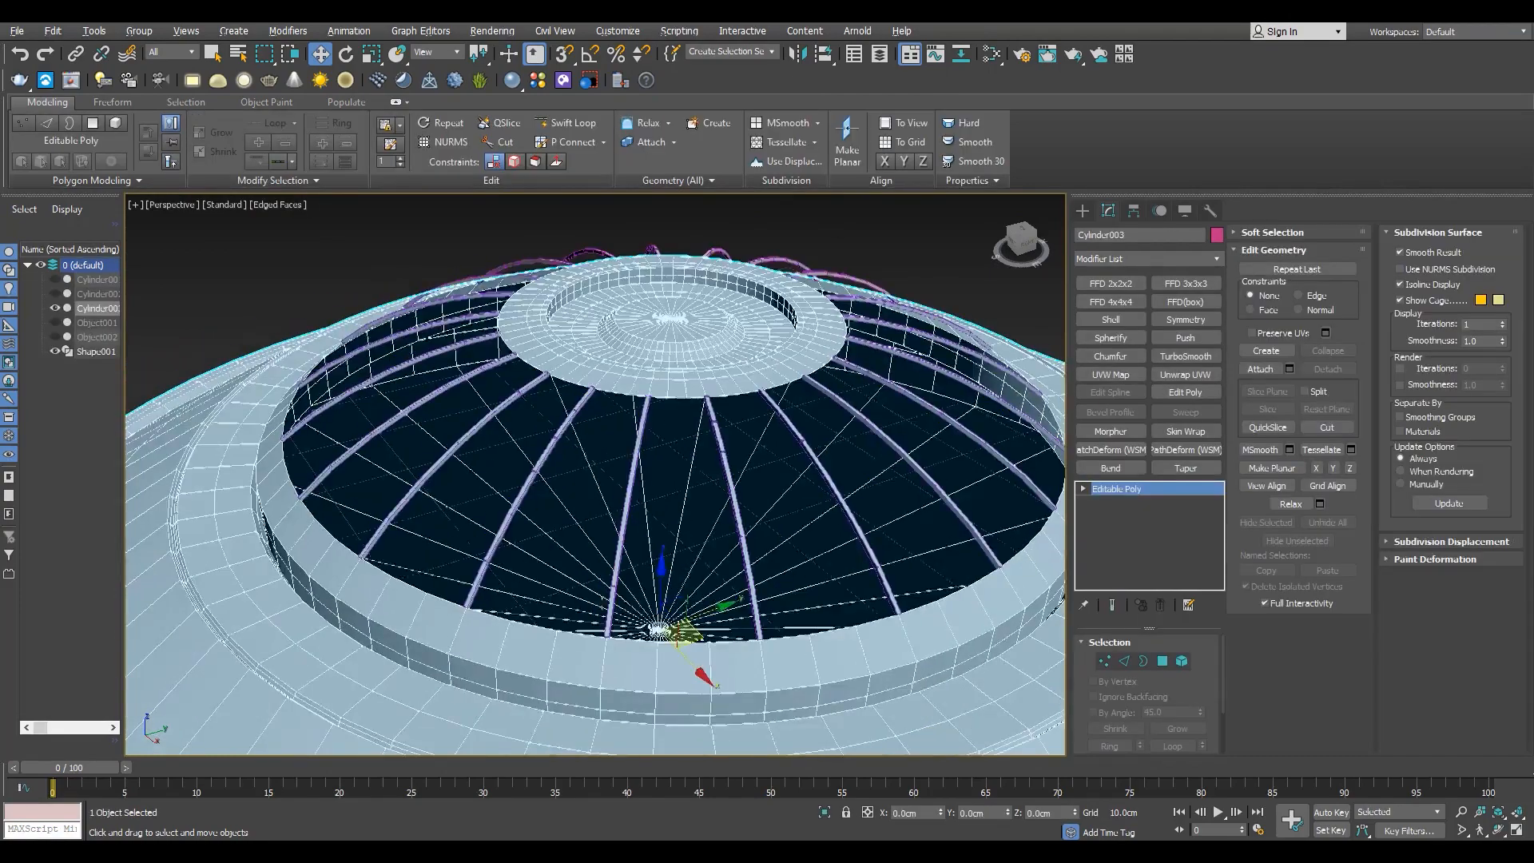
middle_click_drag(559, 559, 448, 517, "alt")
key("2")
scroll(381, 452, "up", 2)
scroll(327, 427, "up", 3)
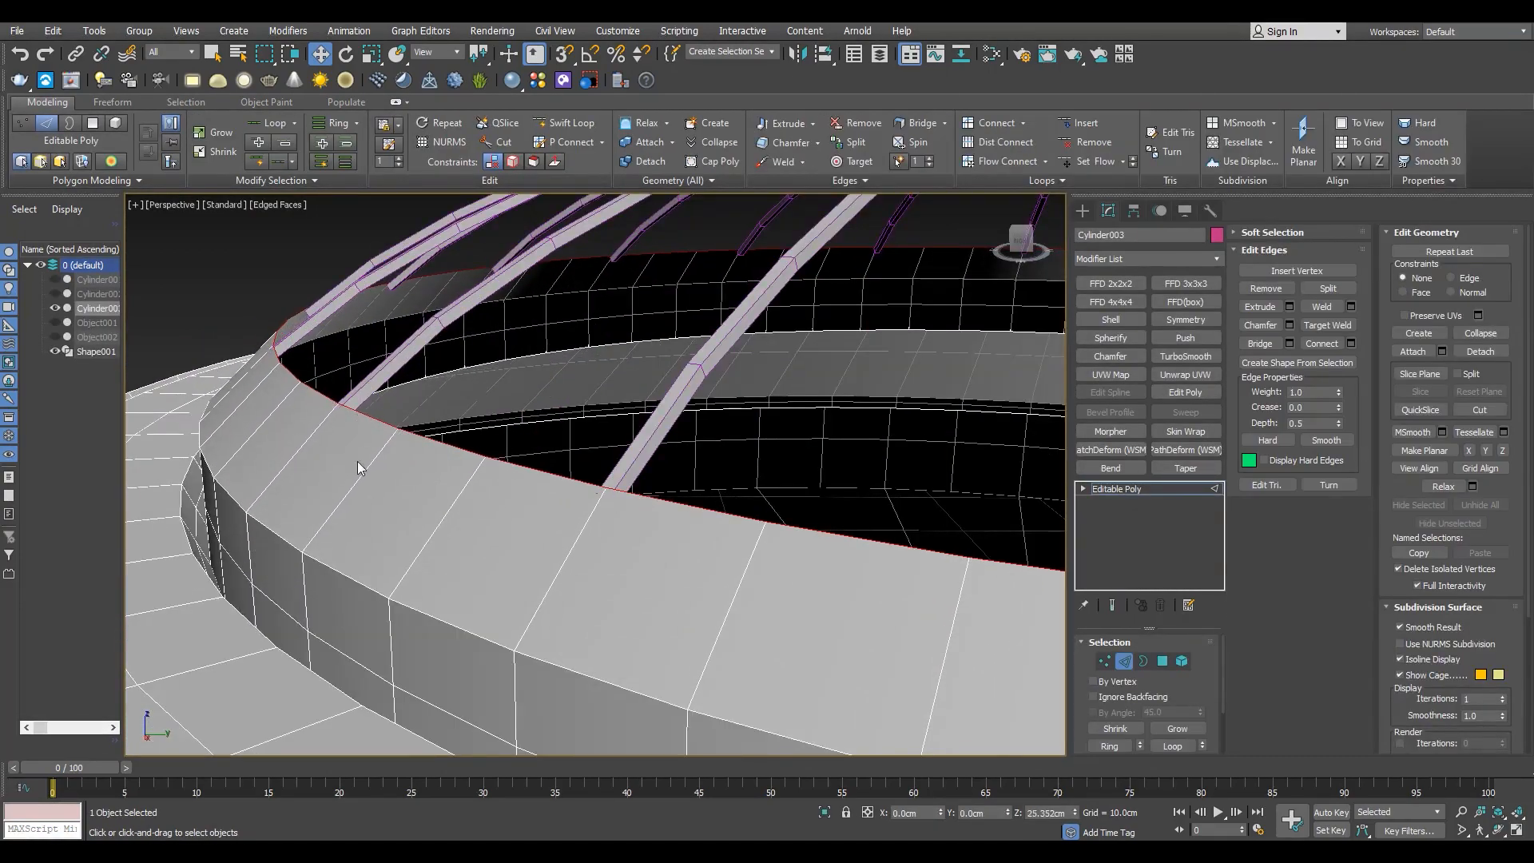
scroll(357, 467, "down", 6)
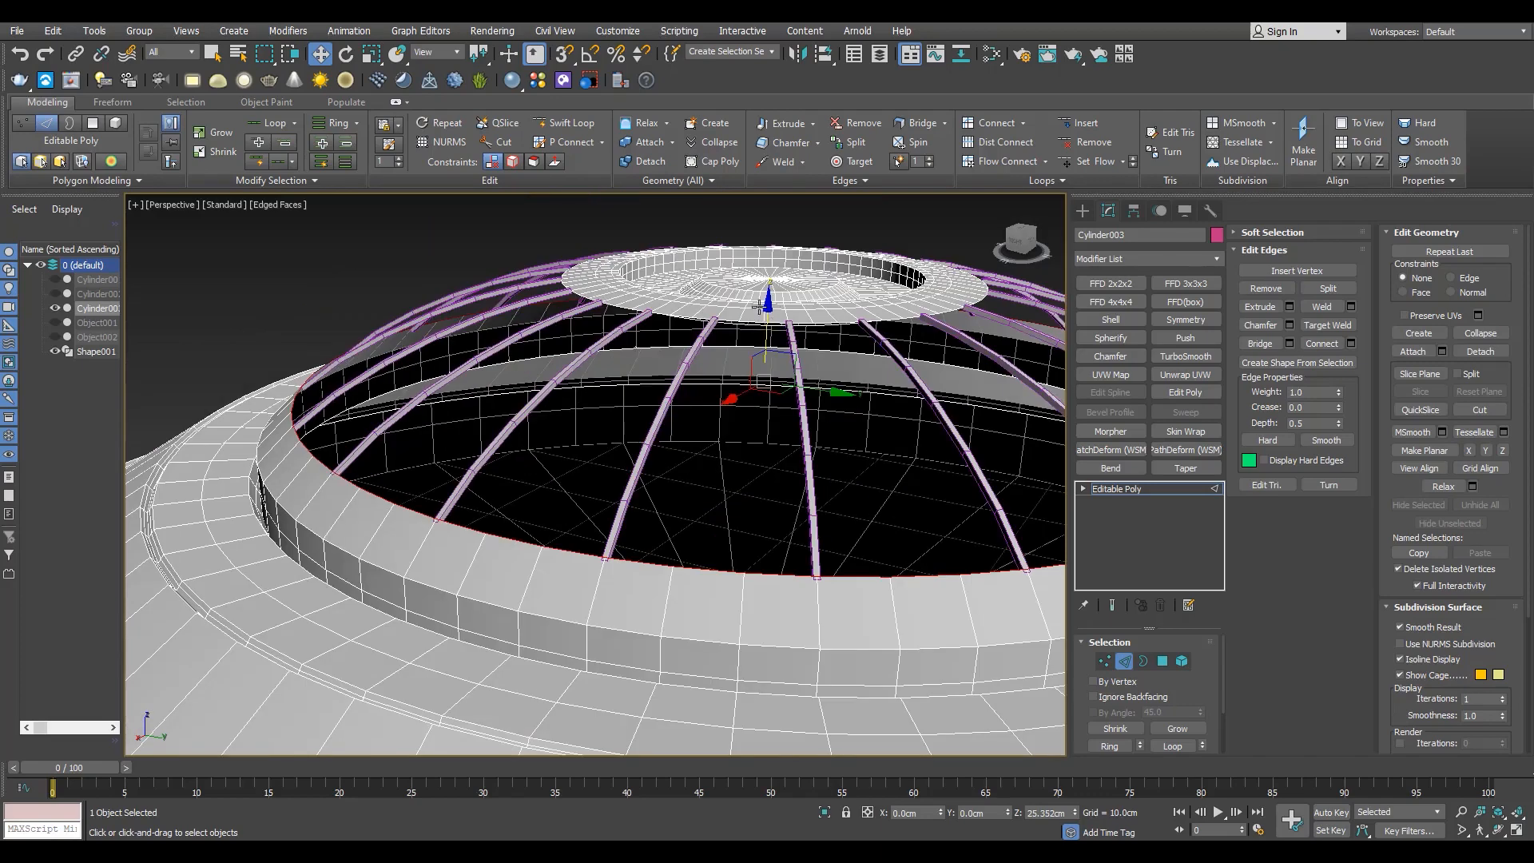
left_click_drag(759, 306, 764, 351, "shift")
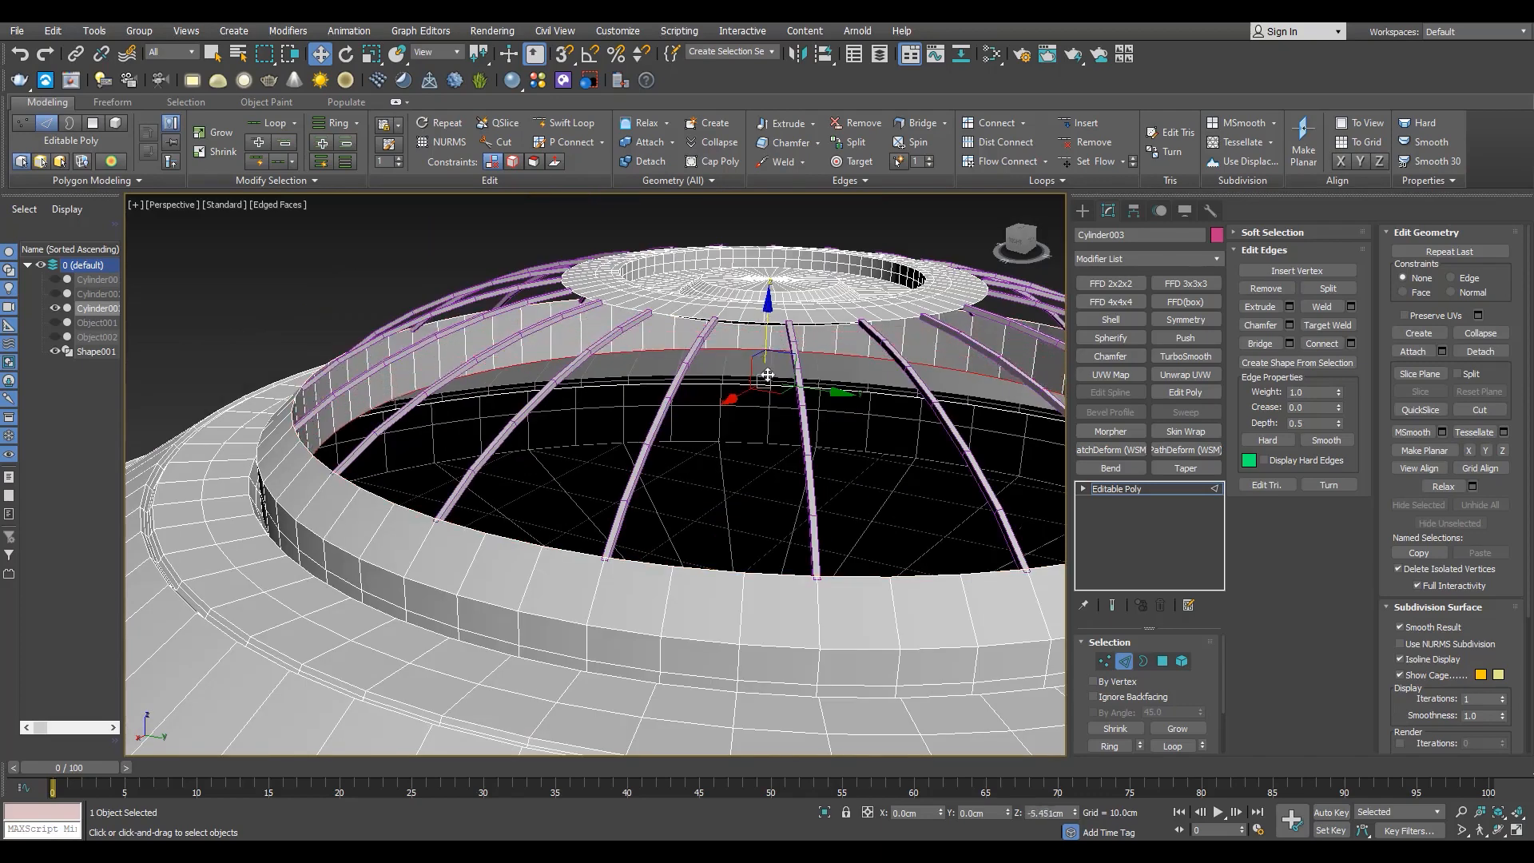
left_click_drag(772, 457, 800, 551, "shift")
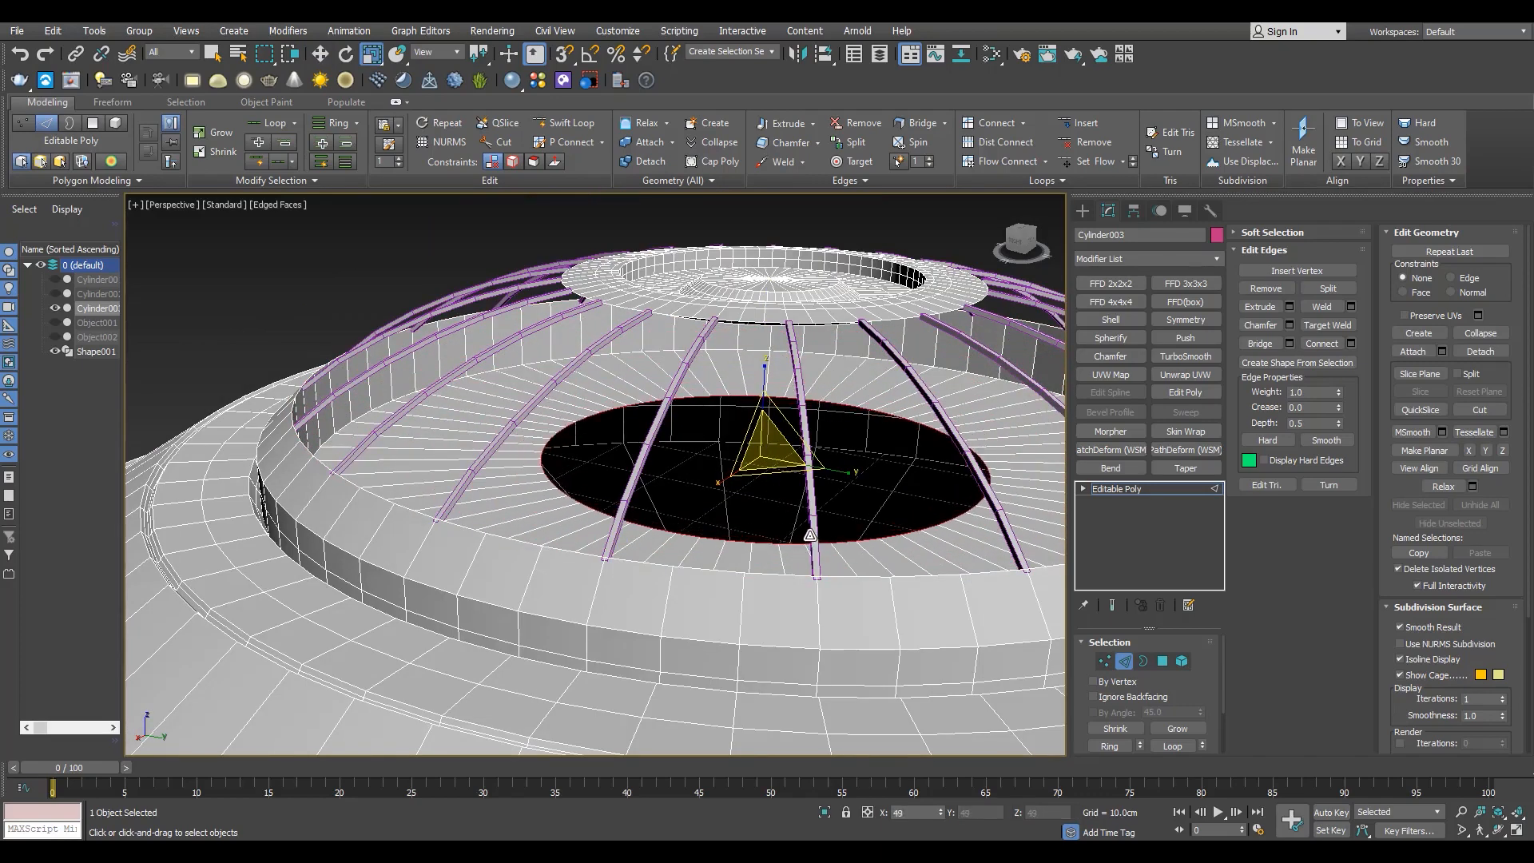
Scale the floor's inner edge loop in the top view to match the outer edge of the recessed top cap.
key("alt+w")
middle_click(397, 250)
key("alt+w")
middle_click_drag(663, 314, 663, 528)
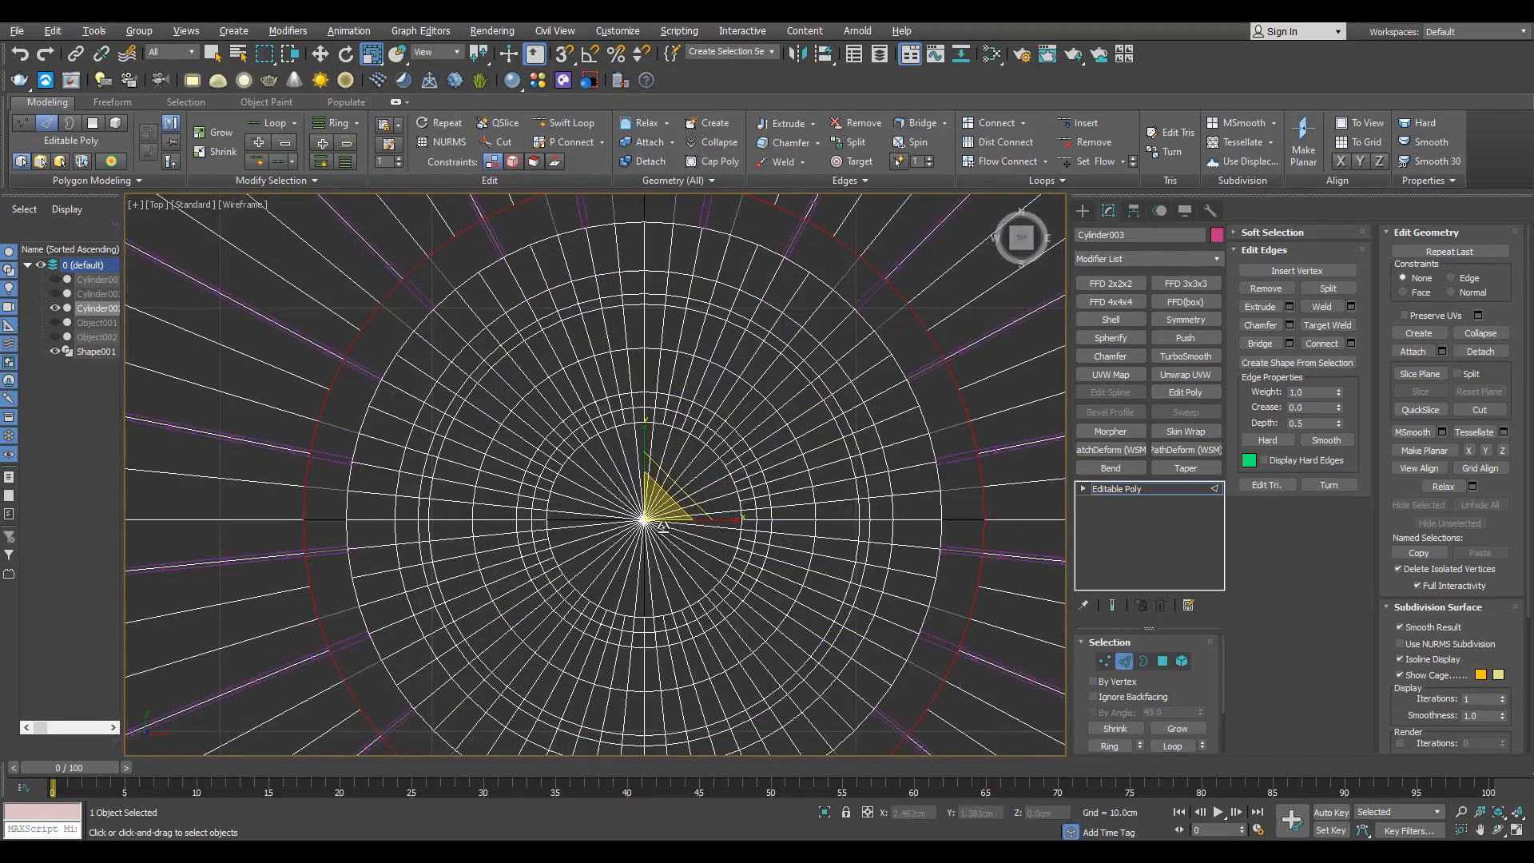
scroll(913, 396, "up", 10)
key("F12")
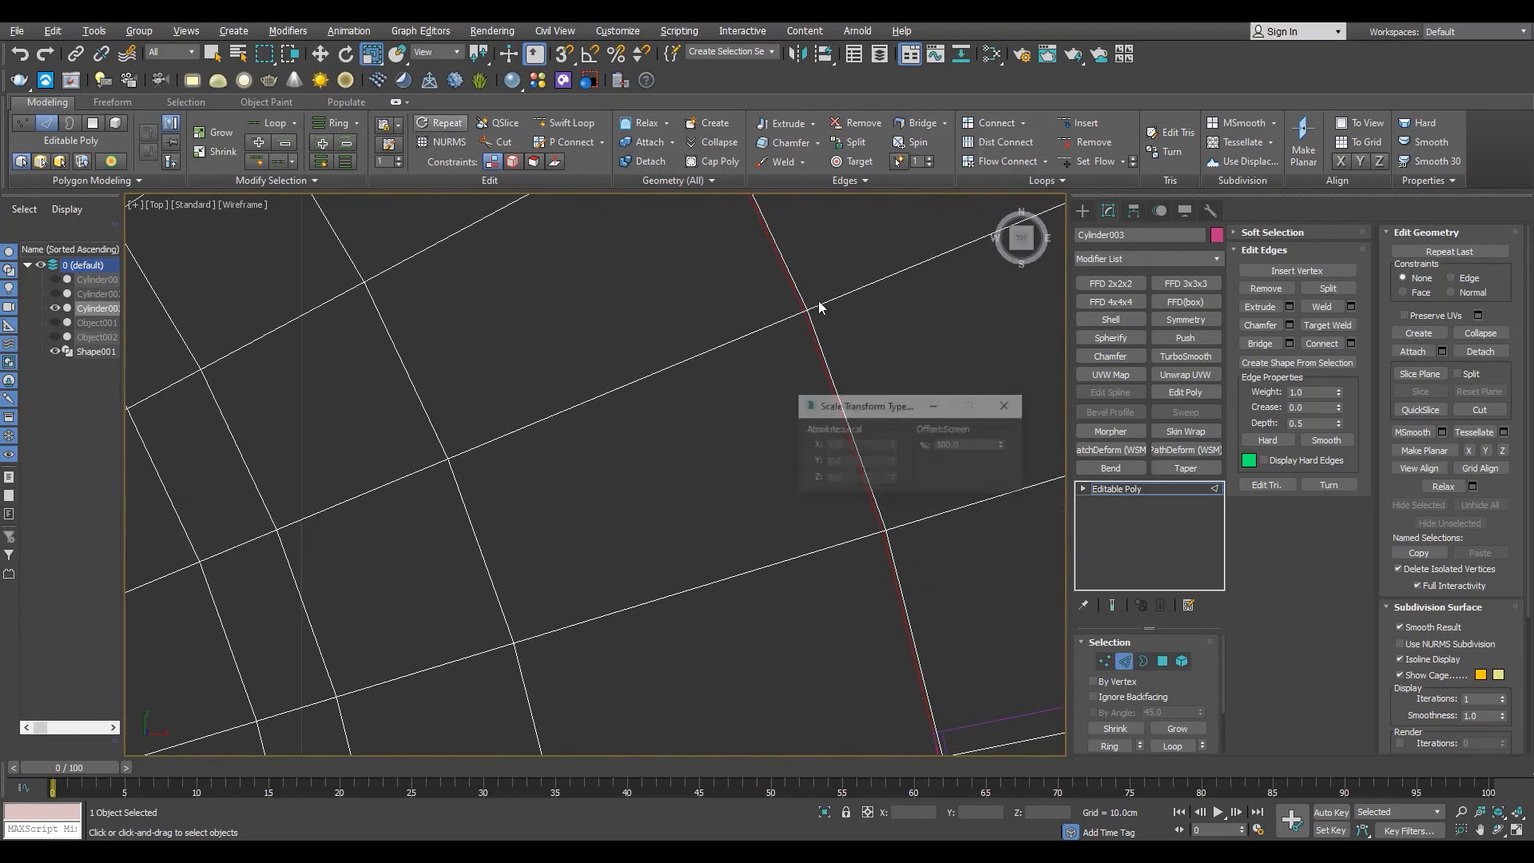
key("alt+w")
middle_click(999, 616)
key("alt+w")
left_click(1006, 405)
Bridge the floor opening's border with the top cap's outer border to form a central column.
key("3")
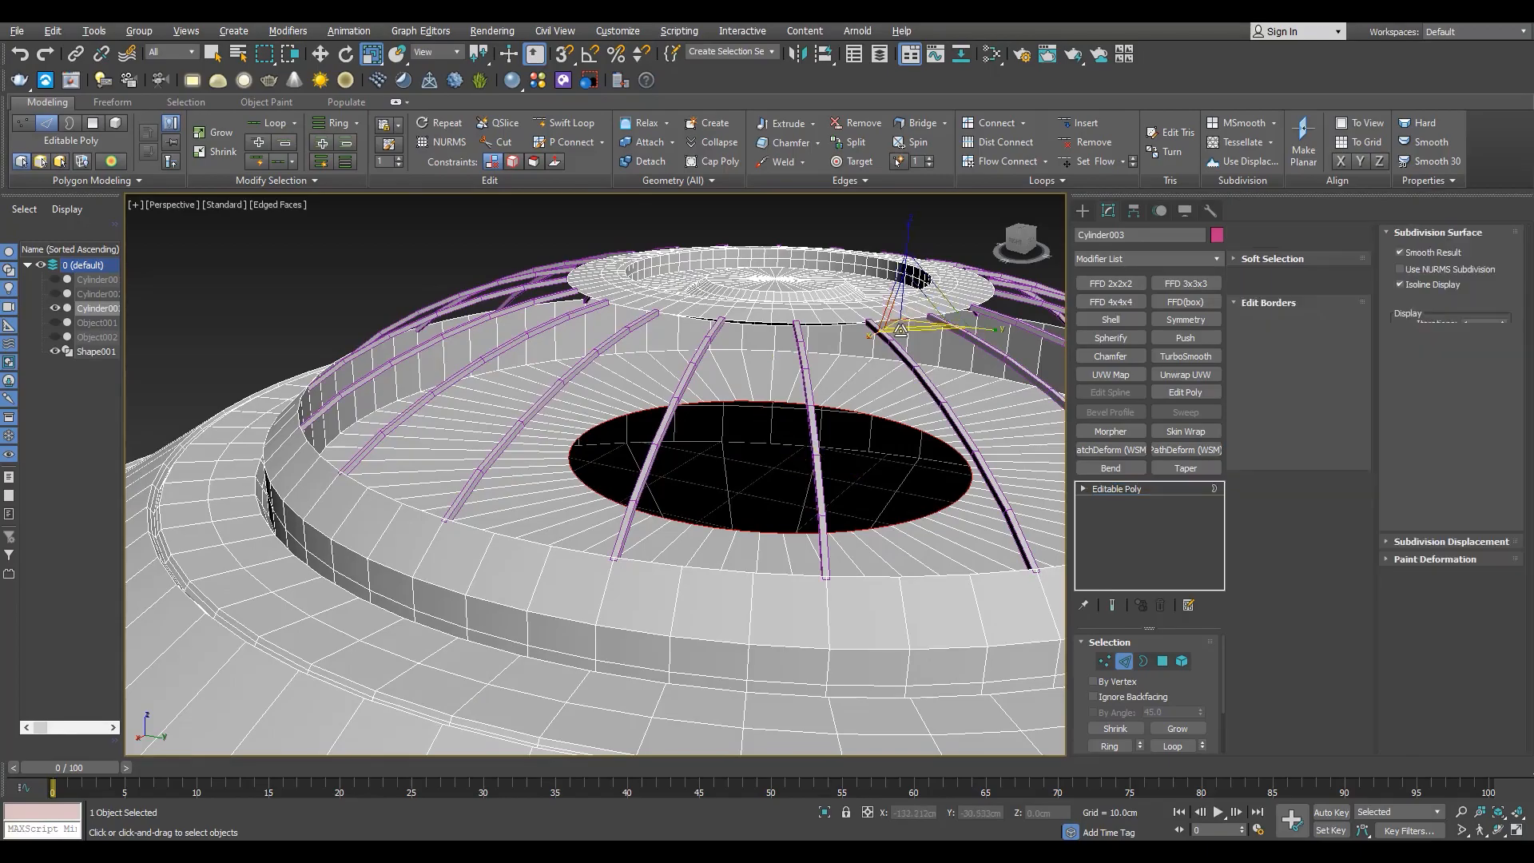
middle_click_drag(898, 321, 871, 283, "alt")
left_click(853, 321, "ctrl")
middle_click_drag(863, 343, 867, 415, "alt")
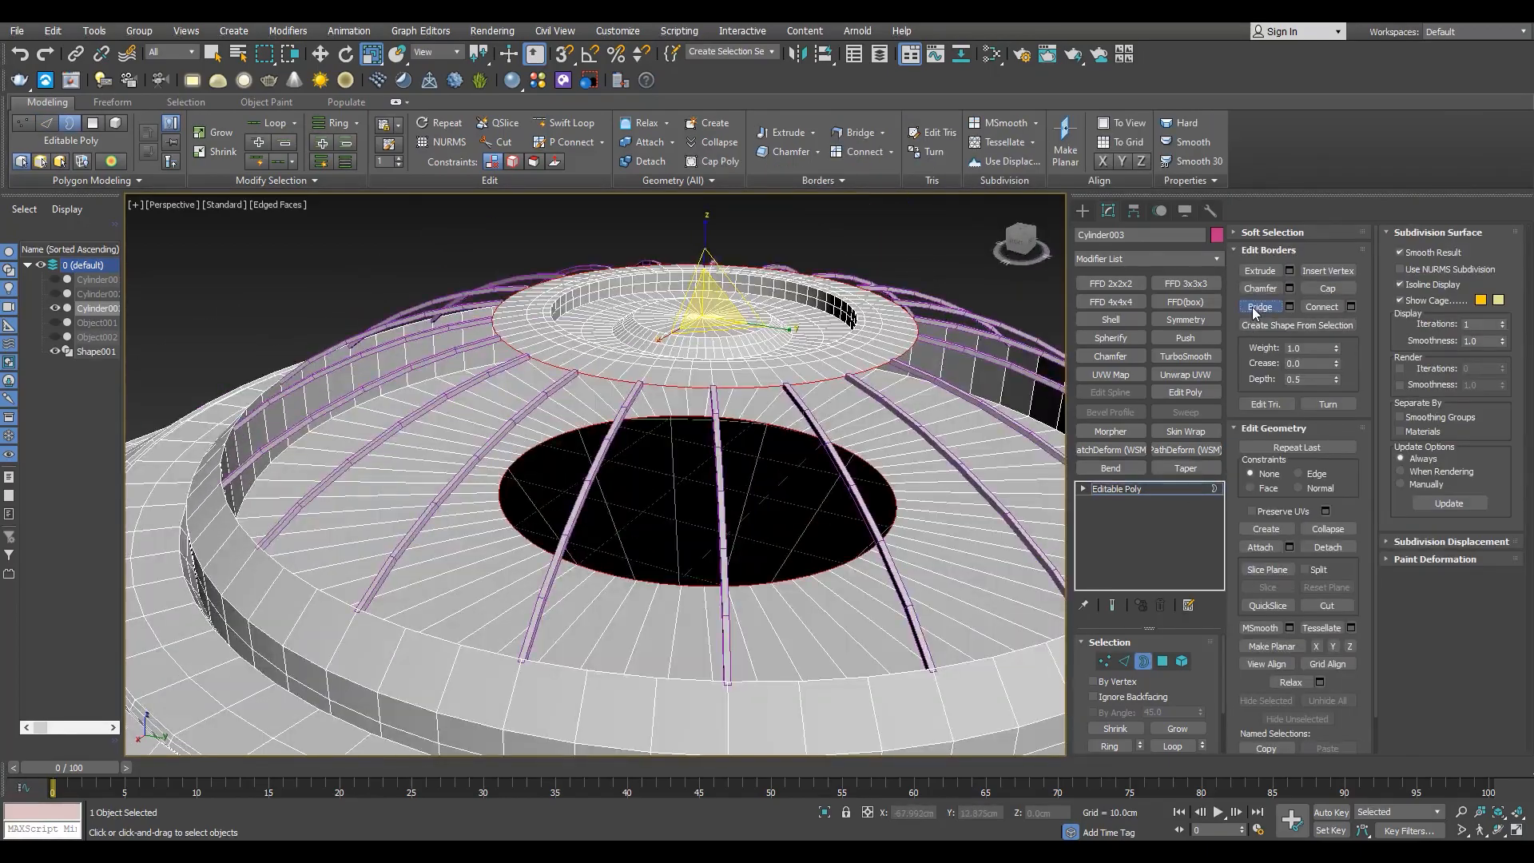
left_click(1255, 308)
middle_click_drag(751, 447, 741, 506, "alt")
scroll(742, 479, "down", 5)
scroll(867, 475, "up", 5)
key("3")
Select all vertices of the column's top cap in the front view and raise them slightly to meet the rib ends.
key("alt+w")
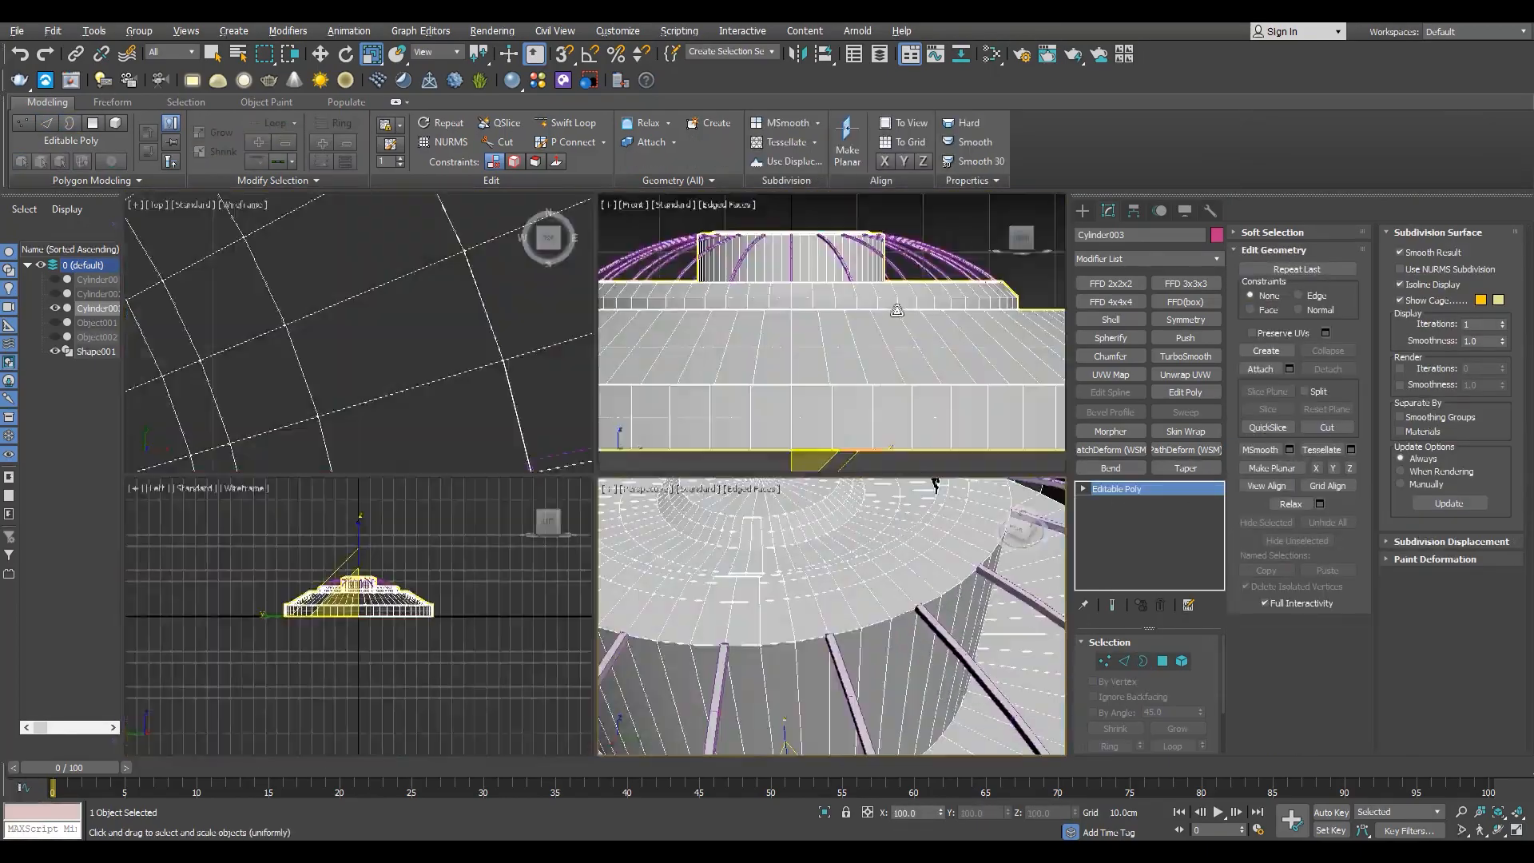
middle_click(910, 352)
key("alt+w")
scroll(911, 351, "down", 3)
key("1")
left_click_drag(946, 276, 506, 352)
key("alt+w")
middle_click(671, 515)
key("alt+w")
scroll(664, 421, "up", 3)
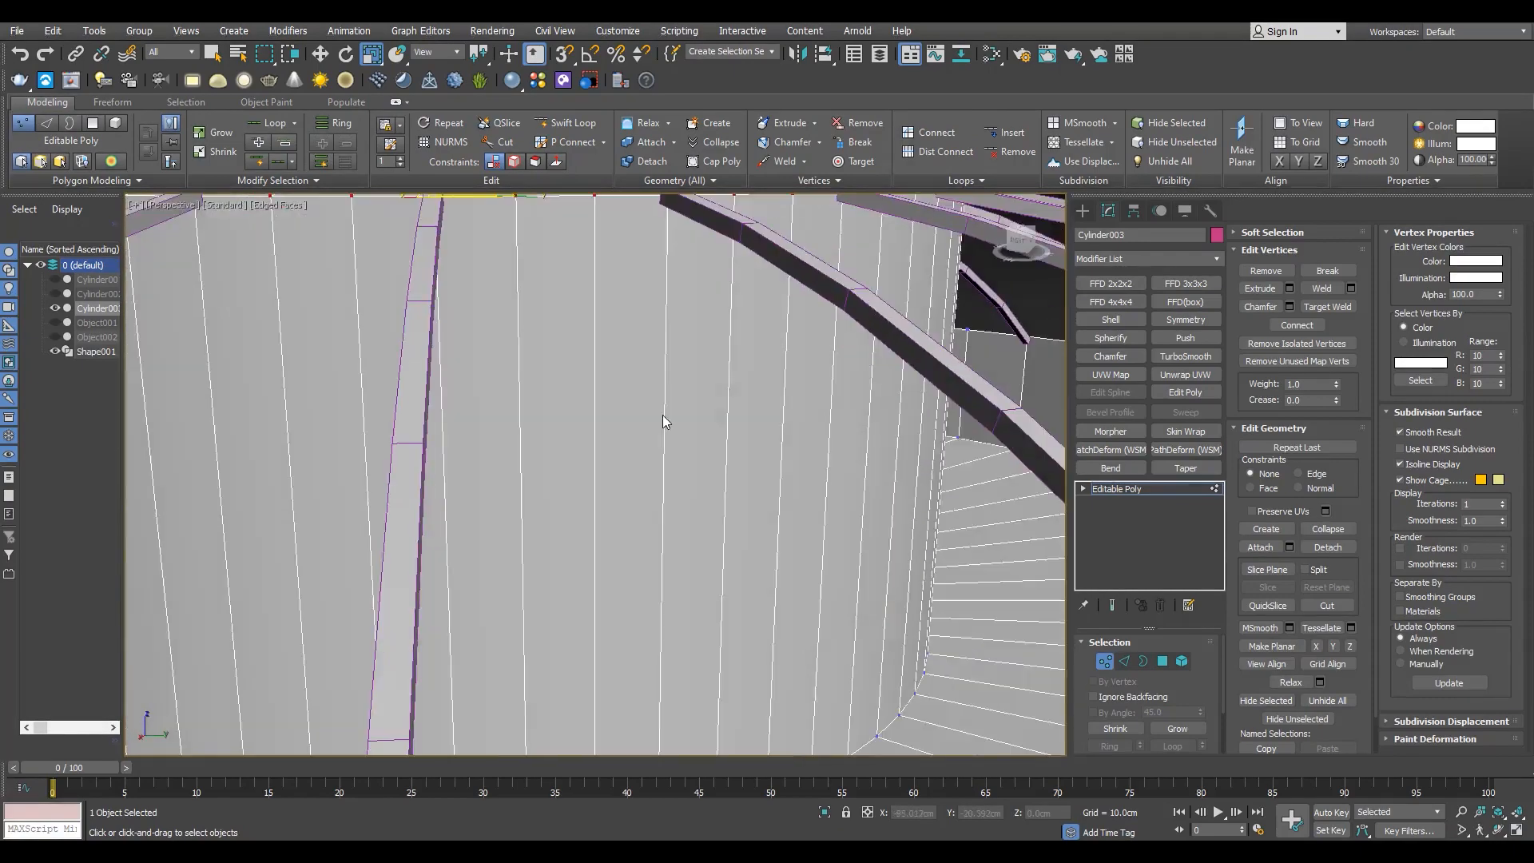
middle_click_drag(663, 421, 477, 250, "alt")
key("w")
left_click_drag(487, 245, 487, 240)
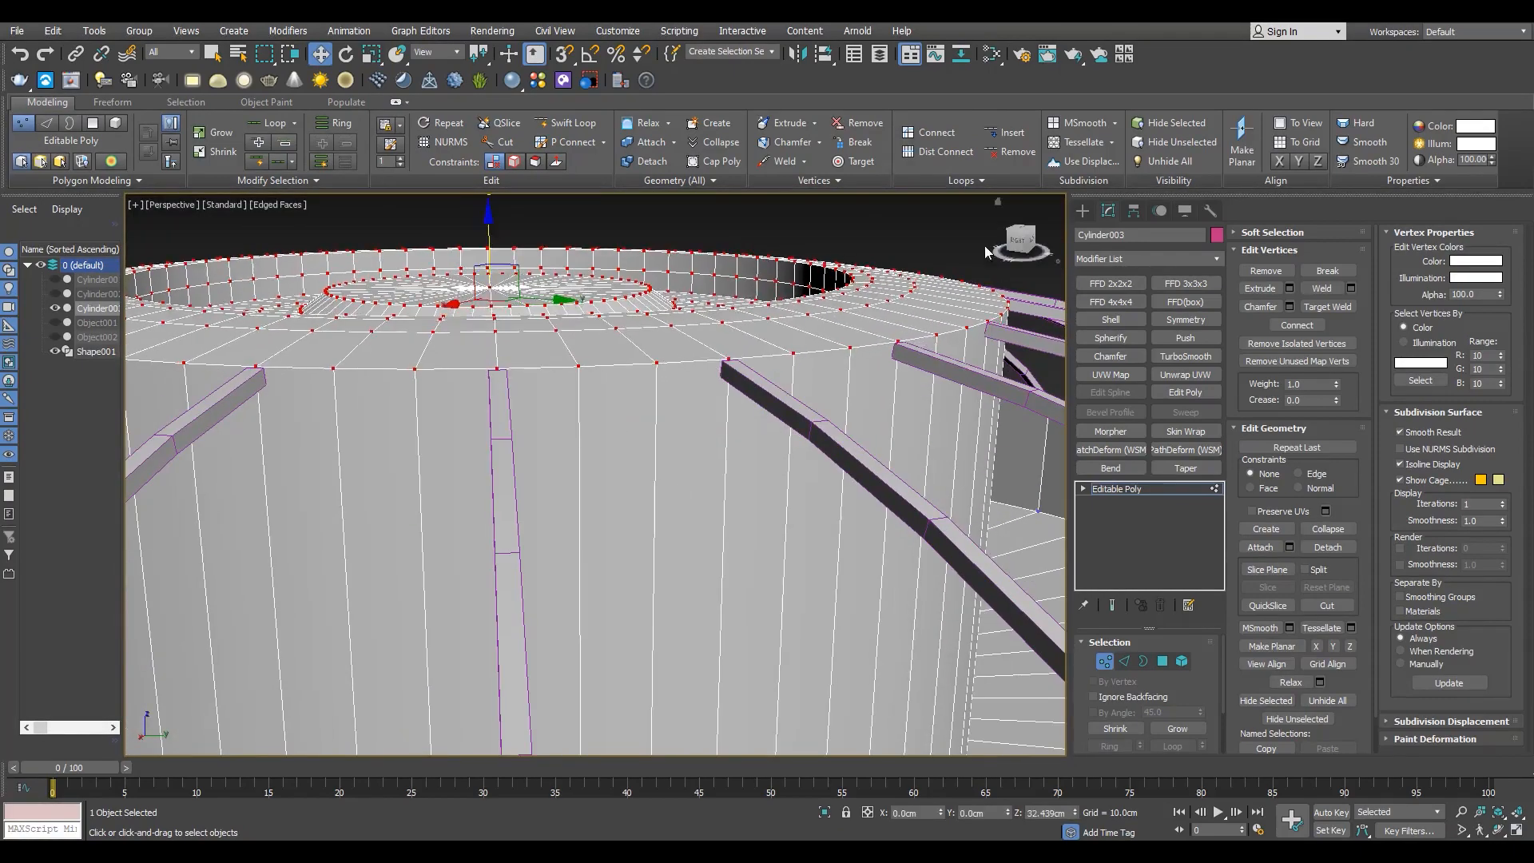
middle_click_drag(986, 248, 524, 453, "alt")
scroll(828, 328, "down", 5)
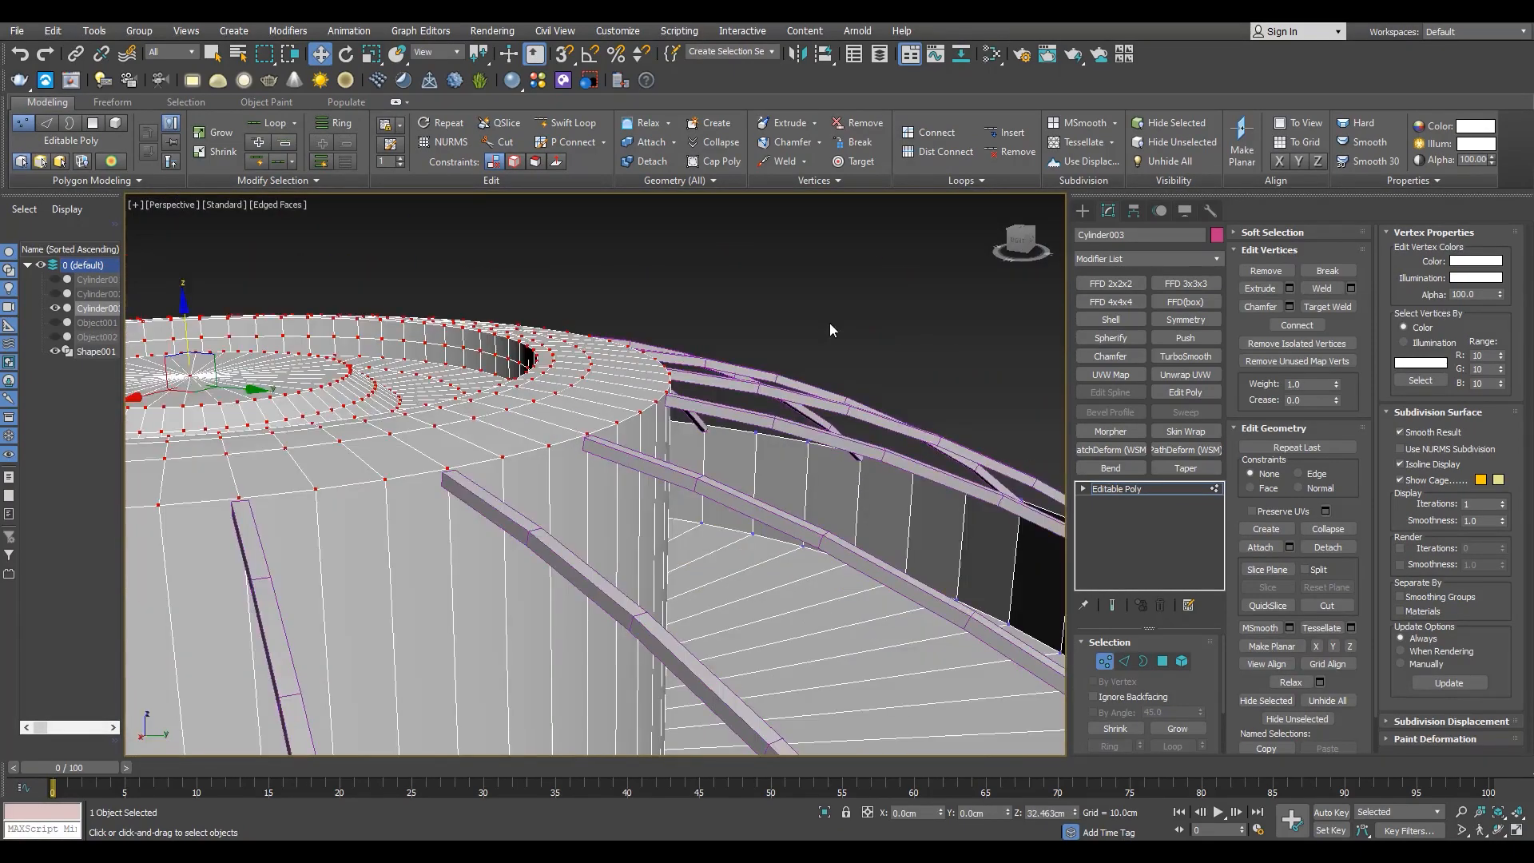
left_click(829, 328)
middle_click_drag(828, 327, 576, 471, "alt")
left_click(1116, 488)
Turn off the edge display and unhide the dome band copy Object002.
middle_click_drag(995, 496, 835, 567, "alt")
scroll(836, 568, "down", 2)
key("F4")
left_click(56, 336)
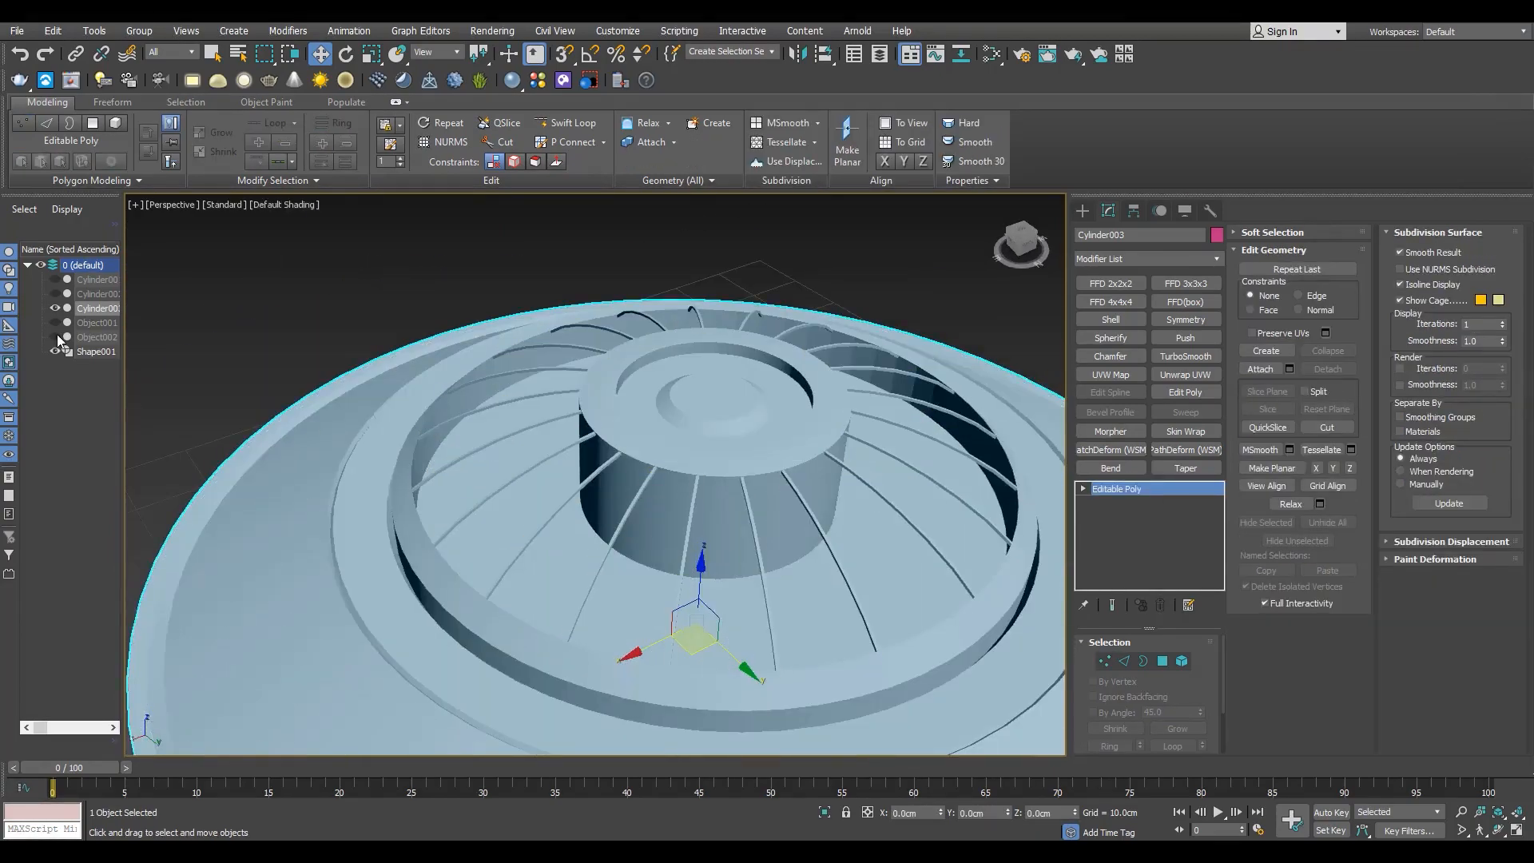
Create a shape from the horizontal edge loops of the dome band Object002, then hide the band.
left_click(554, 486)
scroll(606, 456, "up", 2)
key("F4")
key("2")
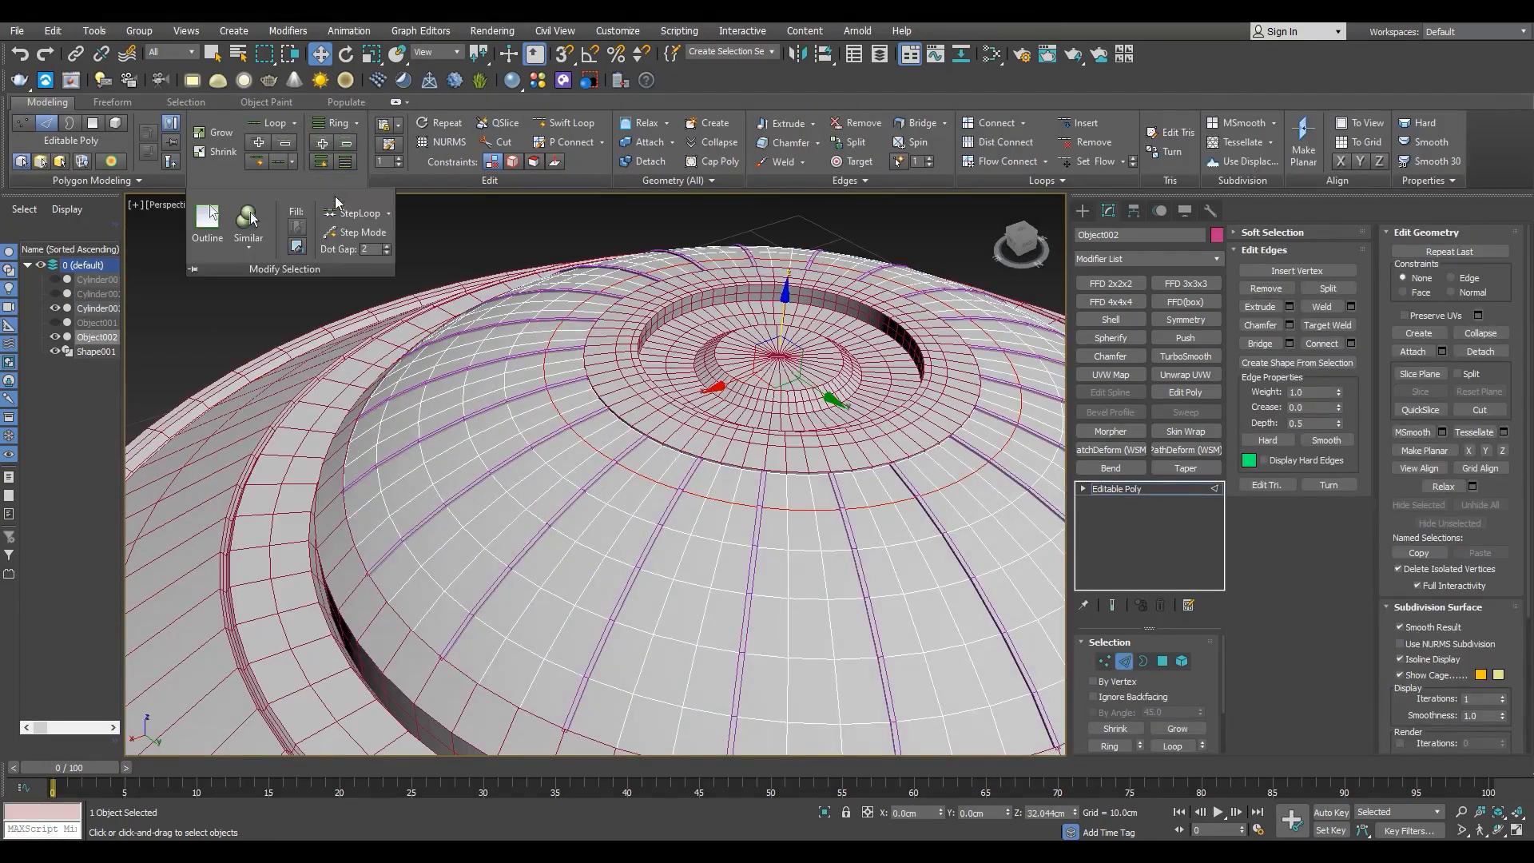
key("3")
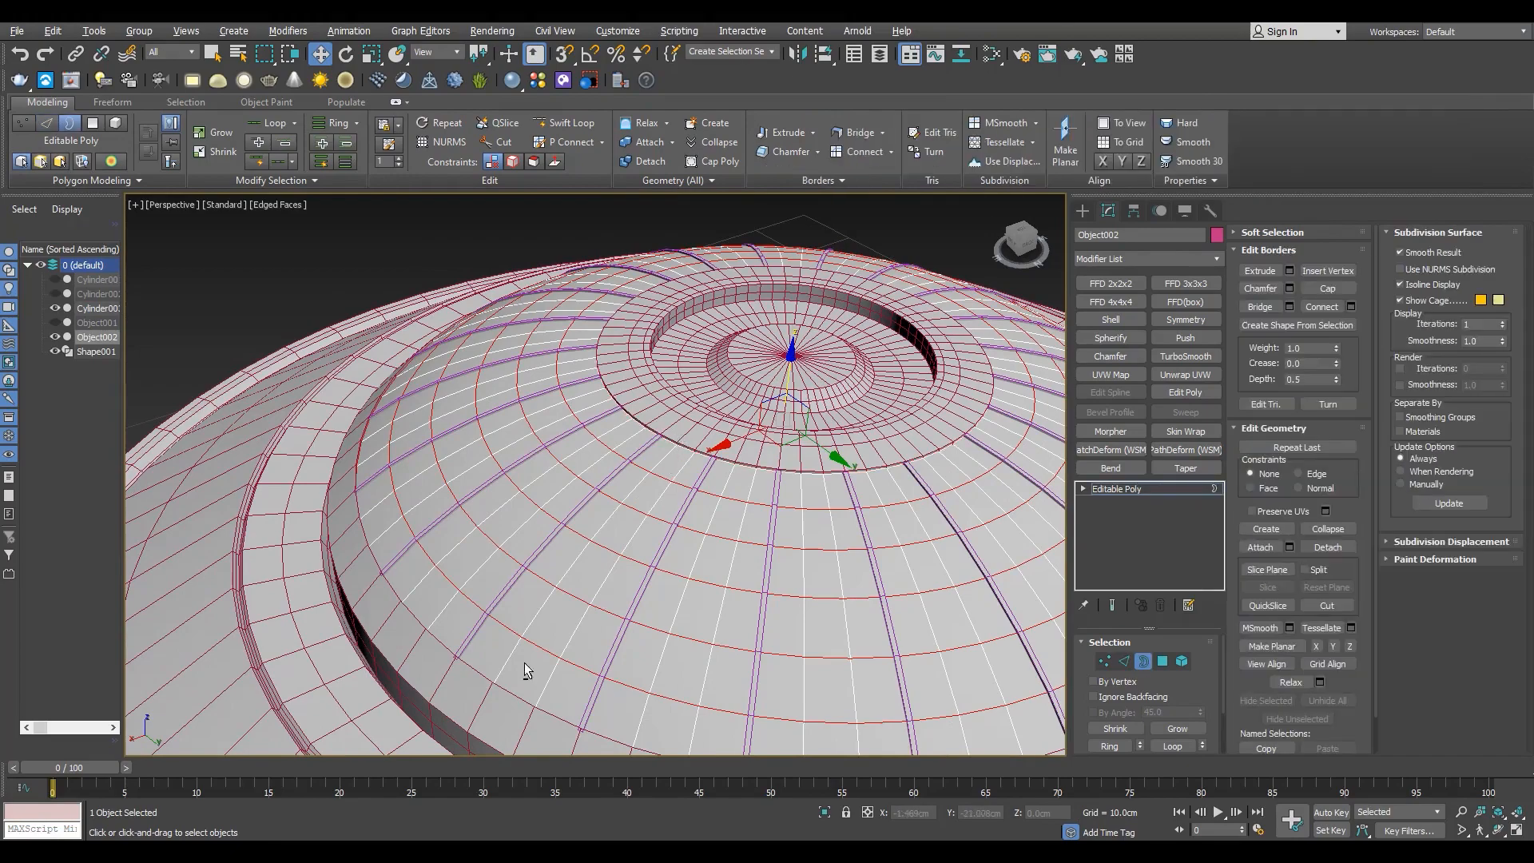
key("F3")
key("F3")
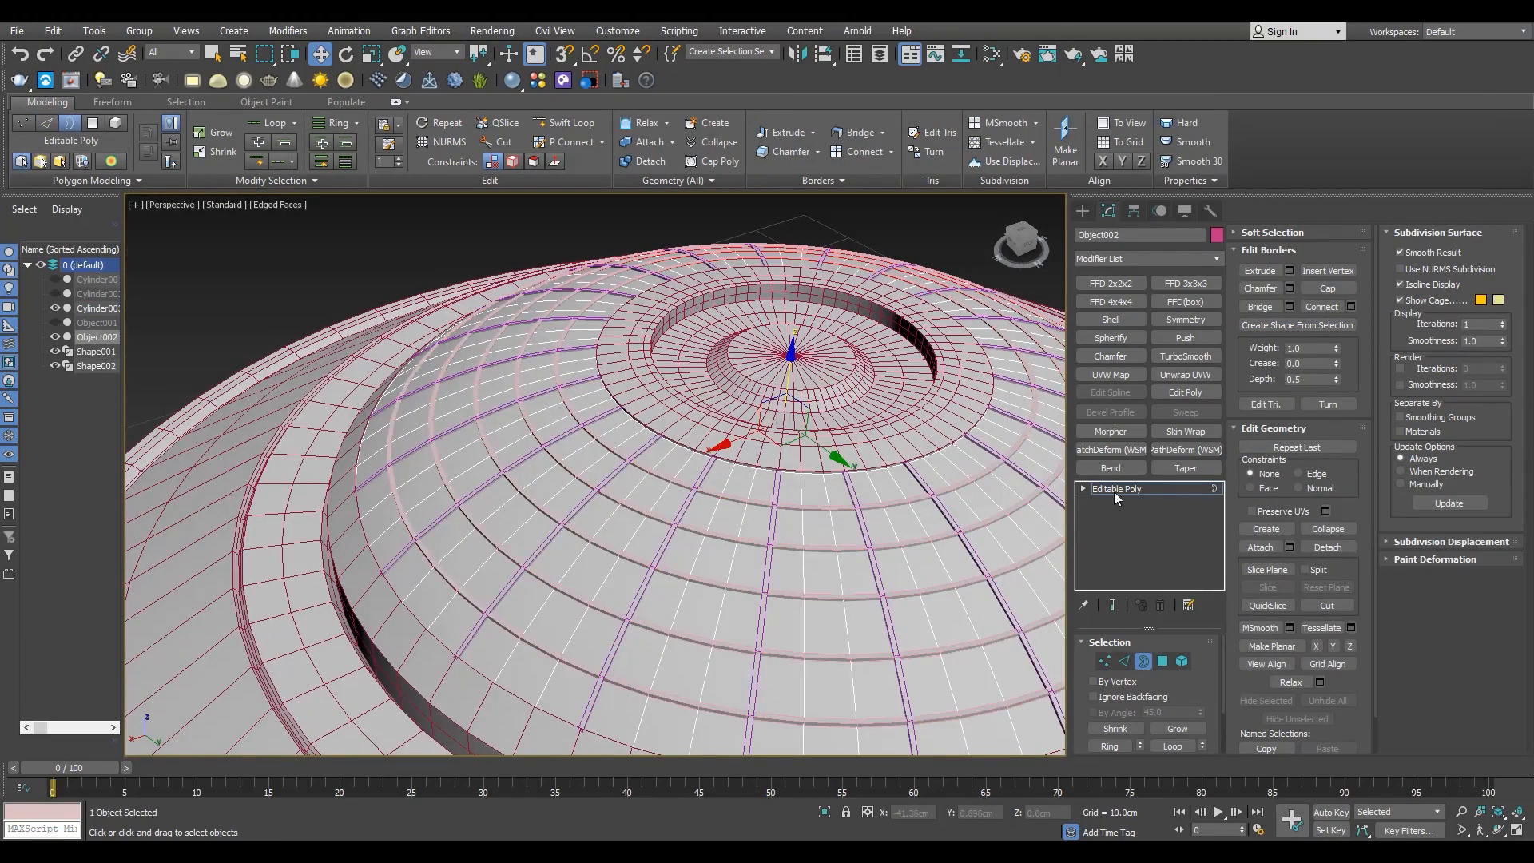
left_click(1115, 491)
left_click(55, 337)
Examine how the new horizontal rings cross the ribs around the column, with and without edge display.
mouse_move(548, 531)
middle_mouse_down("alt")
mouse_move(548, 496)
mouse_move(619, 595)
mouse_move(618, 510)
mouse_move(678, 619)
mouse_move(627, 639)
mouse_move(718, 637)
middle_mouse_up("alt")
scroll(527, 472, "down", 4)
key("F4")
scroll(591, 519, "up", 5)
key("F4")
scroll(718, 638, "down", 5)
scroll(718, 637, "up", 5)
key("F4")
key("F4")
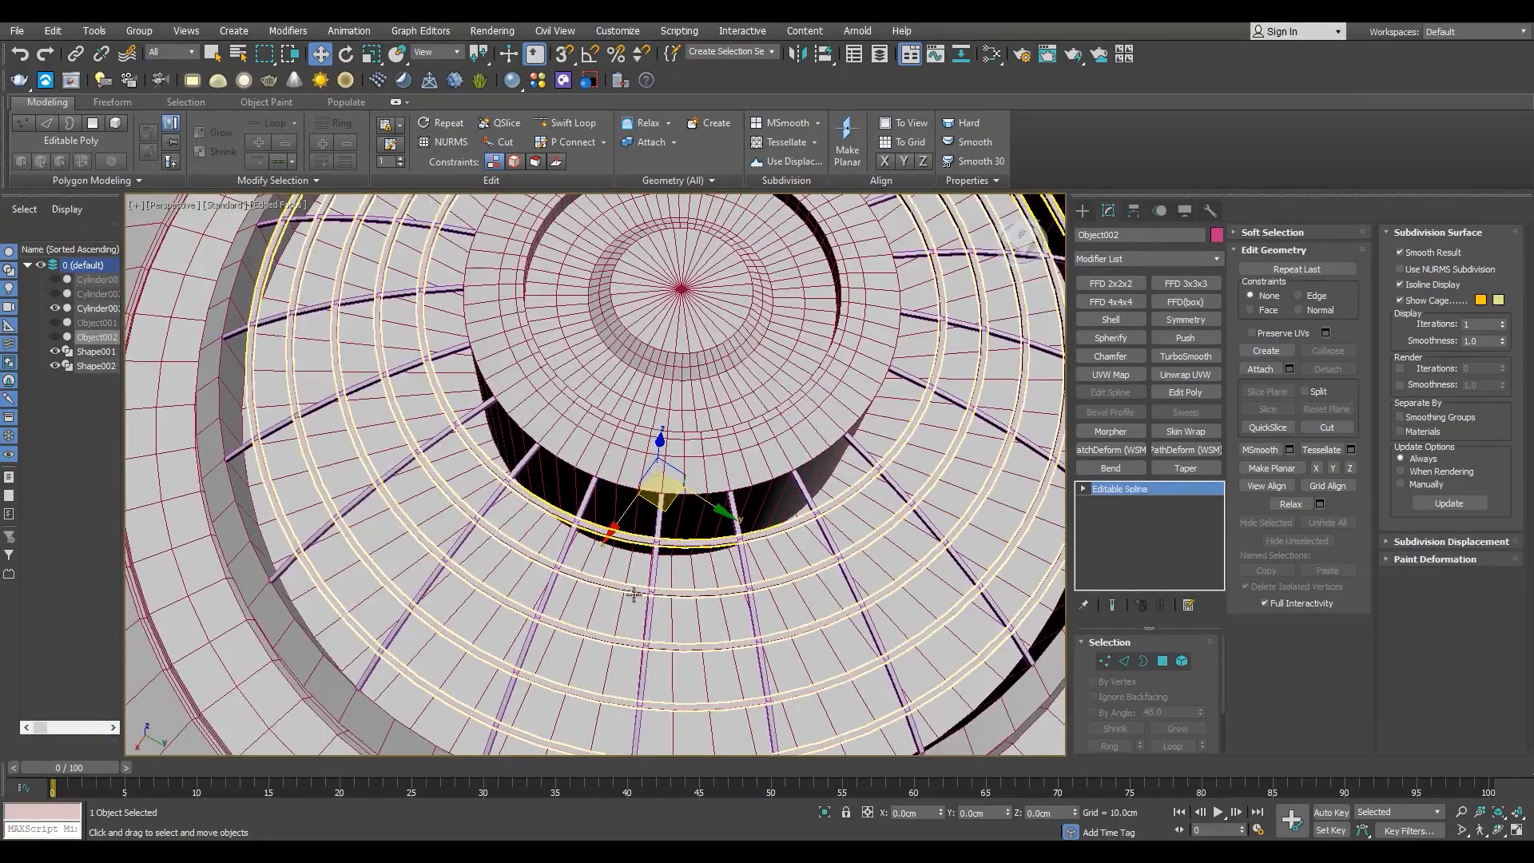
Select the ring shape Shape002 and set its rectangular section width to 0.3 cm.
left_click(633, 593)
middle_click_drag(634, 592, 607, 447, "alt")
scroll(575, 443, "up", 2)
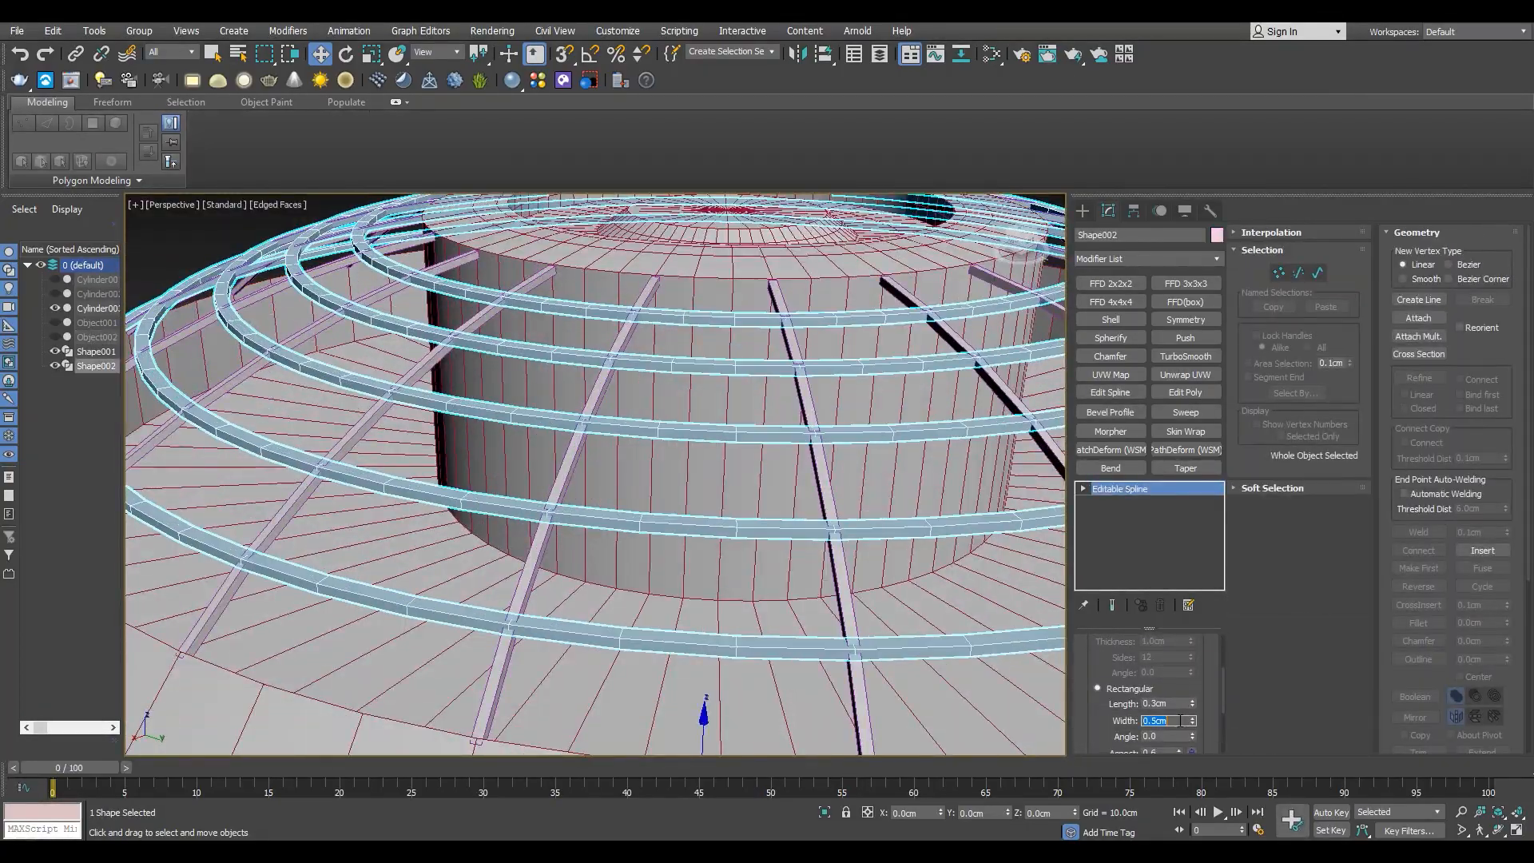
middle_click_drag(671, 344, 605, 390, "alt")
scroll(605, 390, "up", 4)
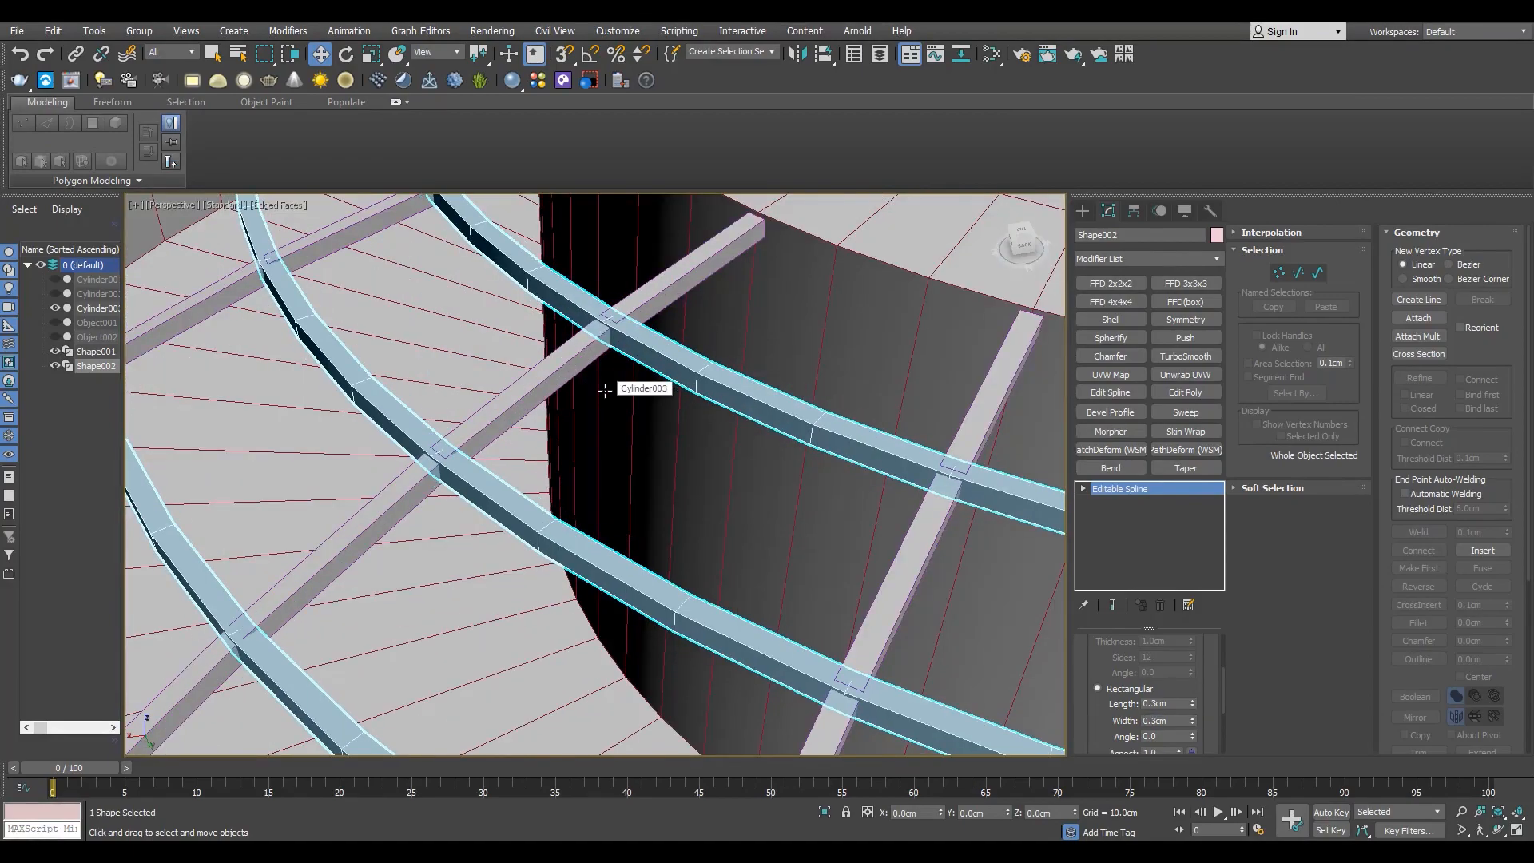
scroll(604, 391, "down", 10)
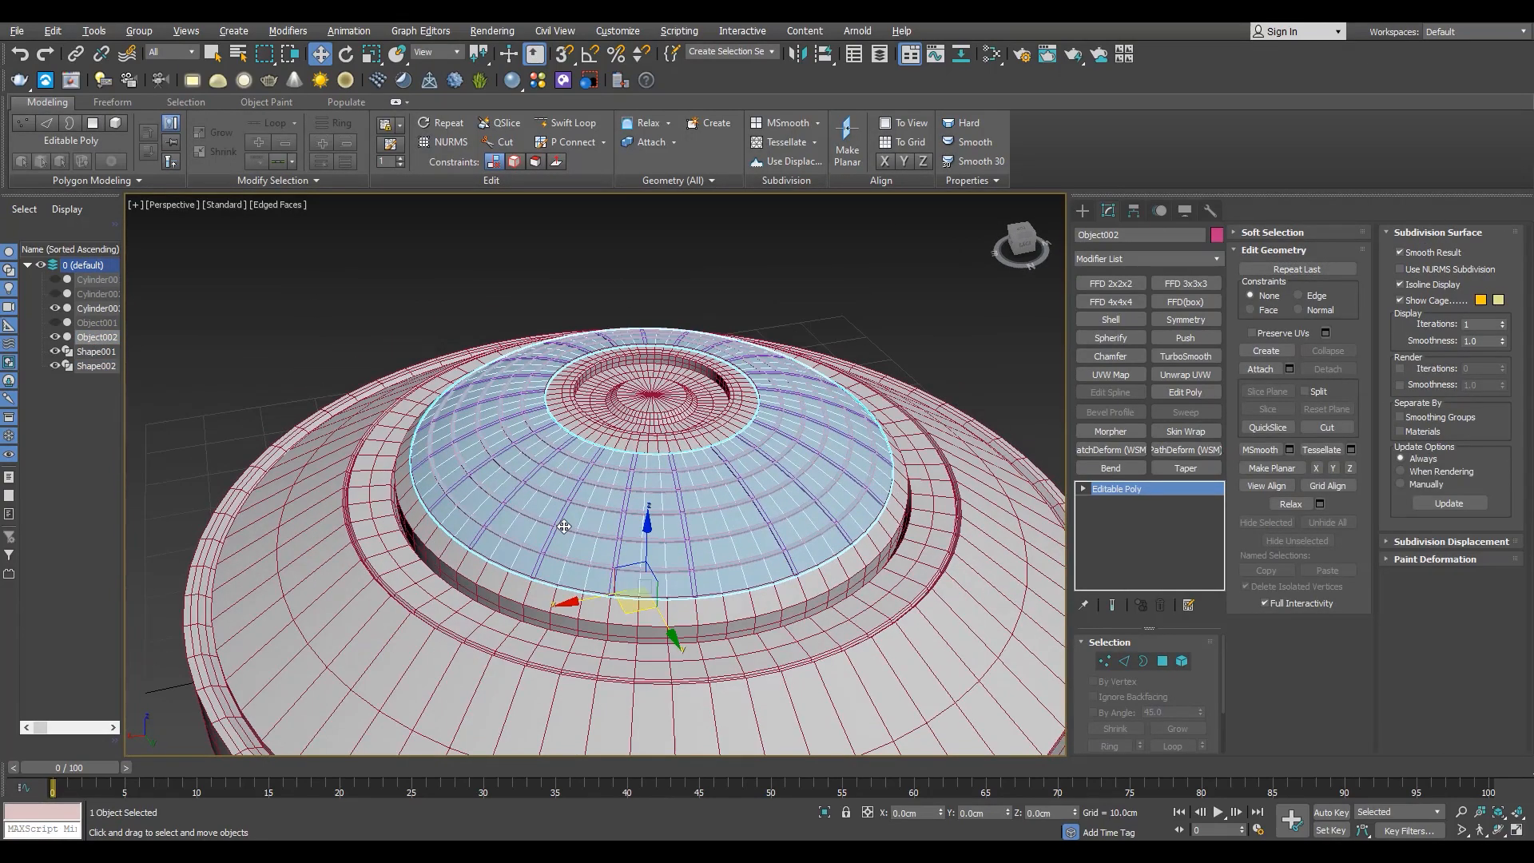
Detach the lowest ring spline of Shape002 as its own shape.
middle_click_drag(563, 526, 559, 515, "alt")
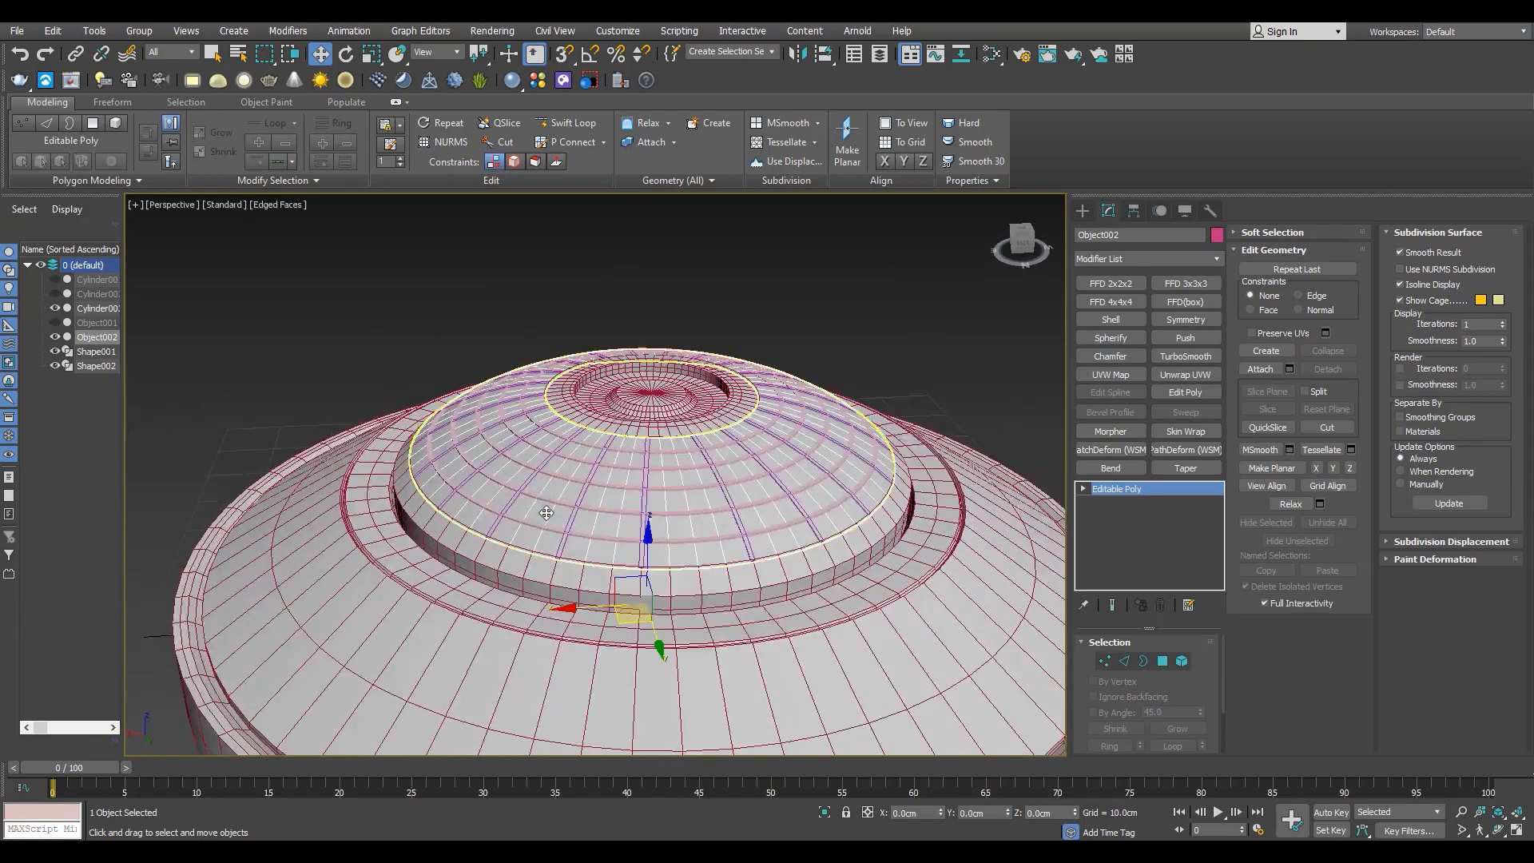
scroll(561, 511, "up", 8)
scroll(564, 509, "down", 8)
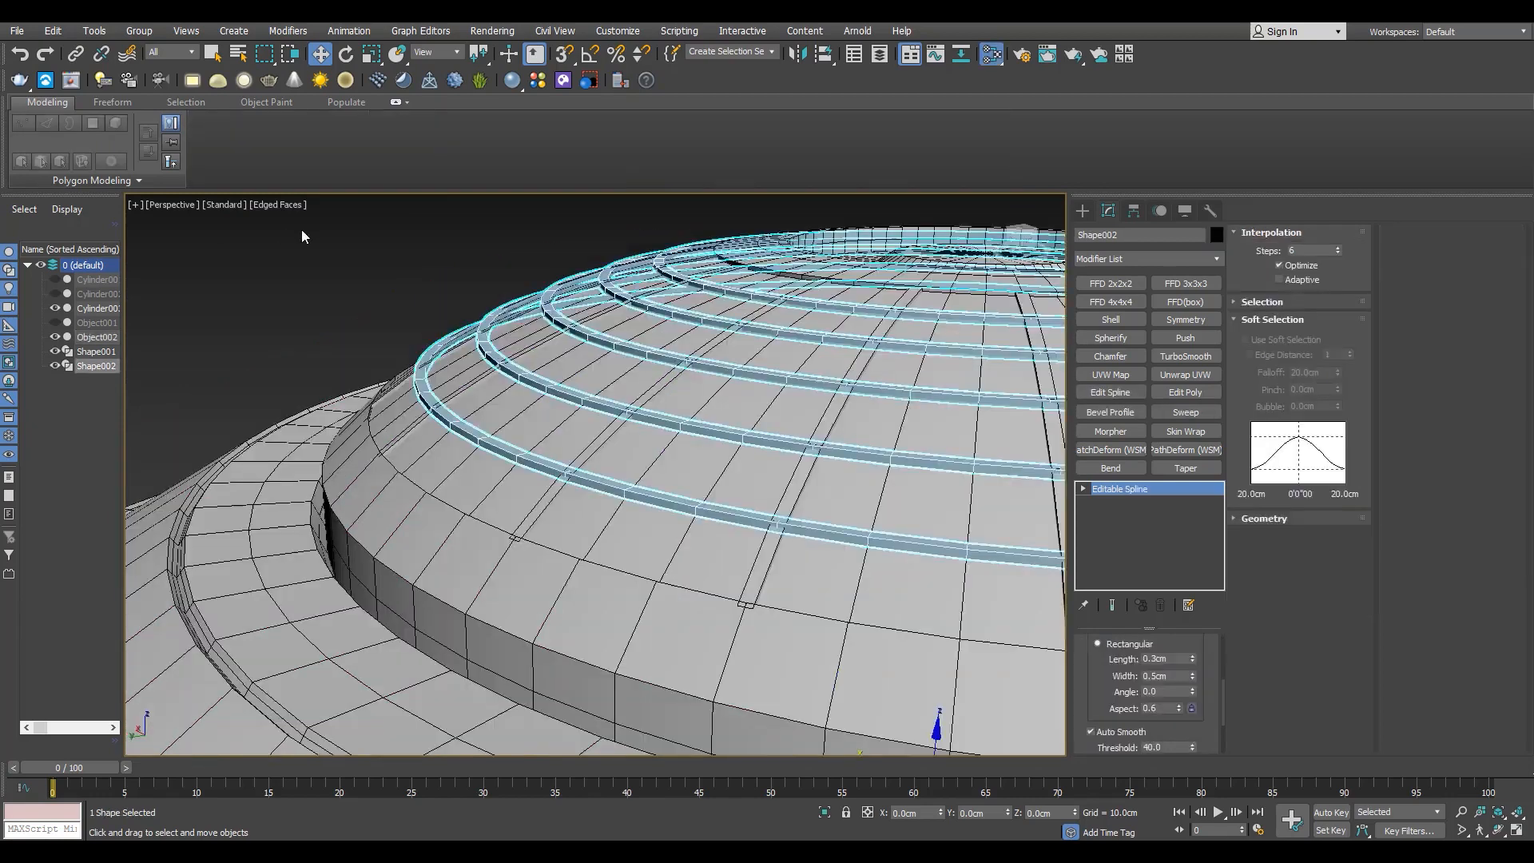
left_click(301, 233)
left_click(445, 415)
key("F3")
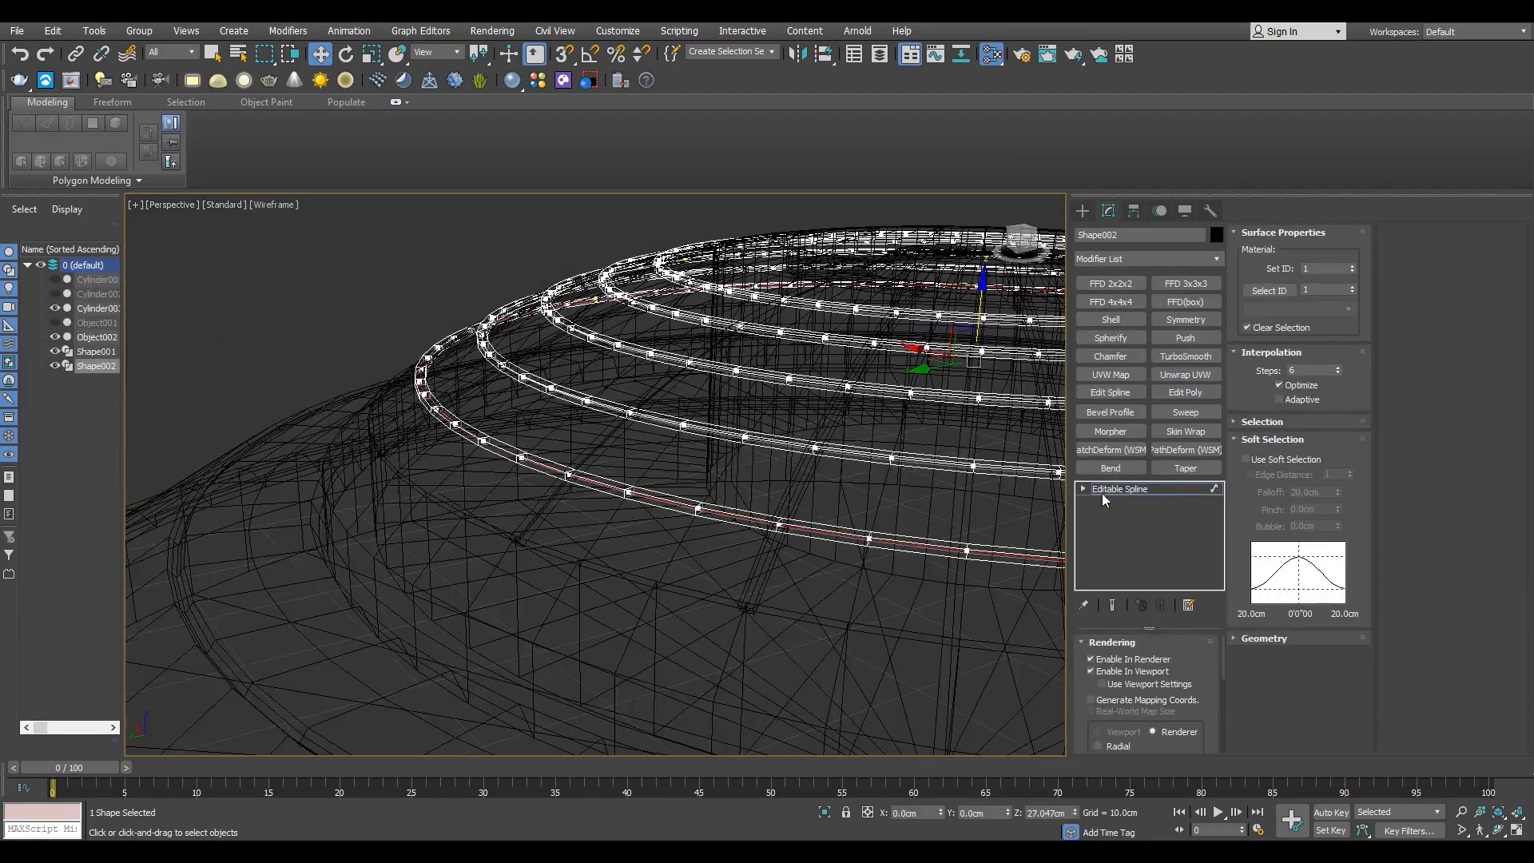
key("F3")
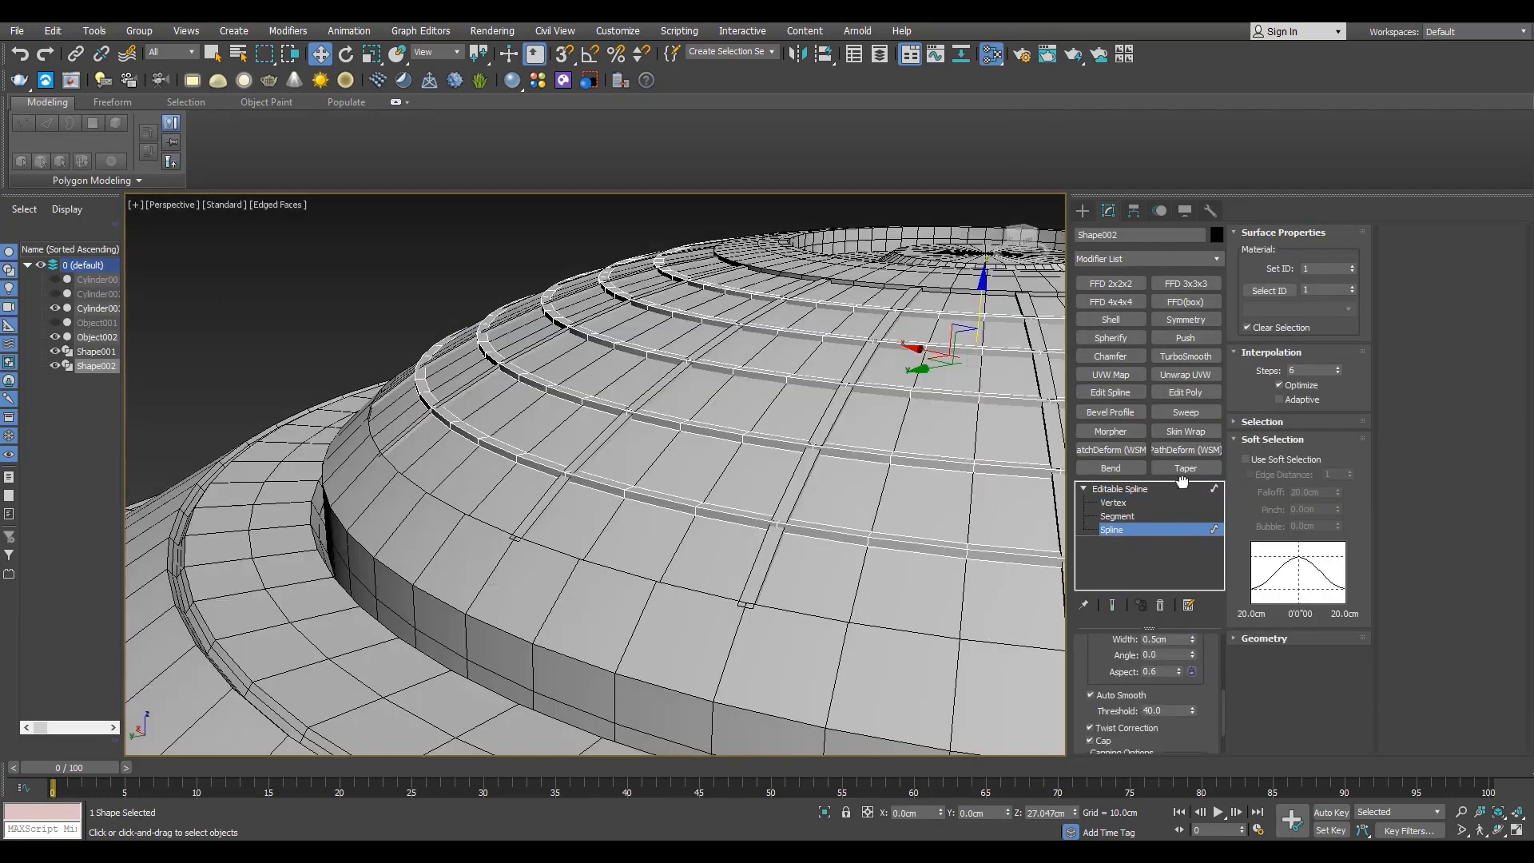
left_click(1263, 637)
left_click_drag(1457, 424, 1448, 238)
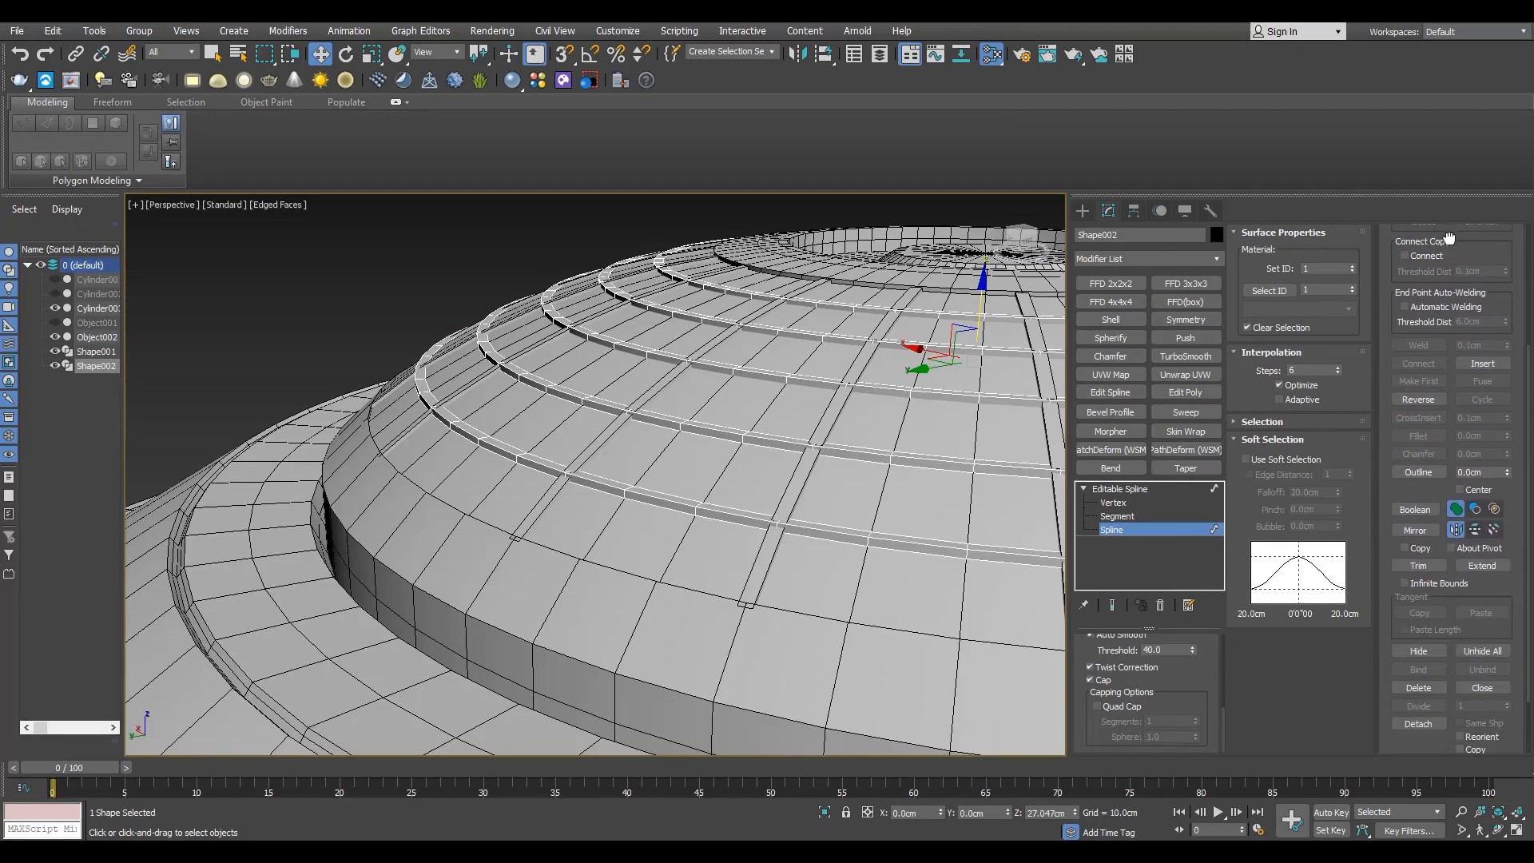
left_click(1419, 724)
key("Return")
key("F3")
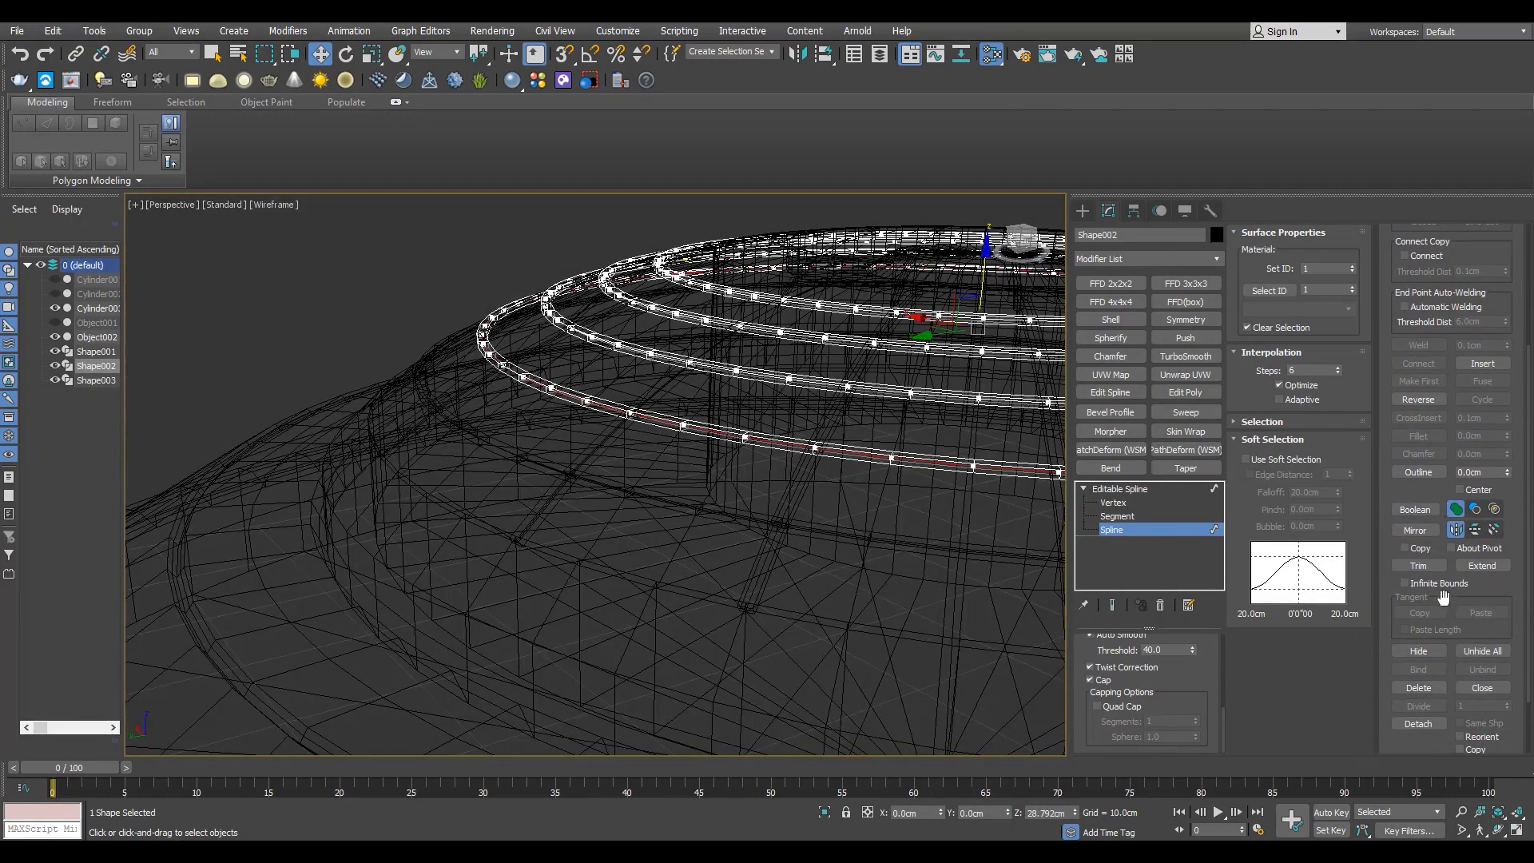
Detach the remaining ring splines of Shape002 one by one, keeping only the innermost ring in it.
left_click(811, 438)
middle_click_drag(787, 438, 648, 471, "alt")
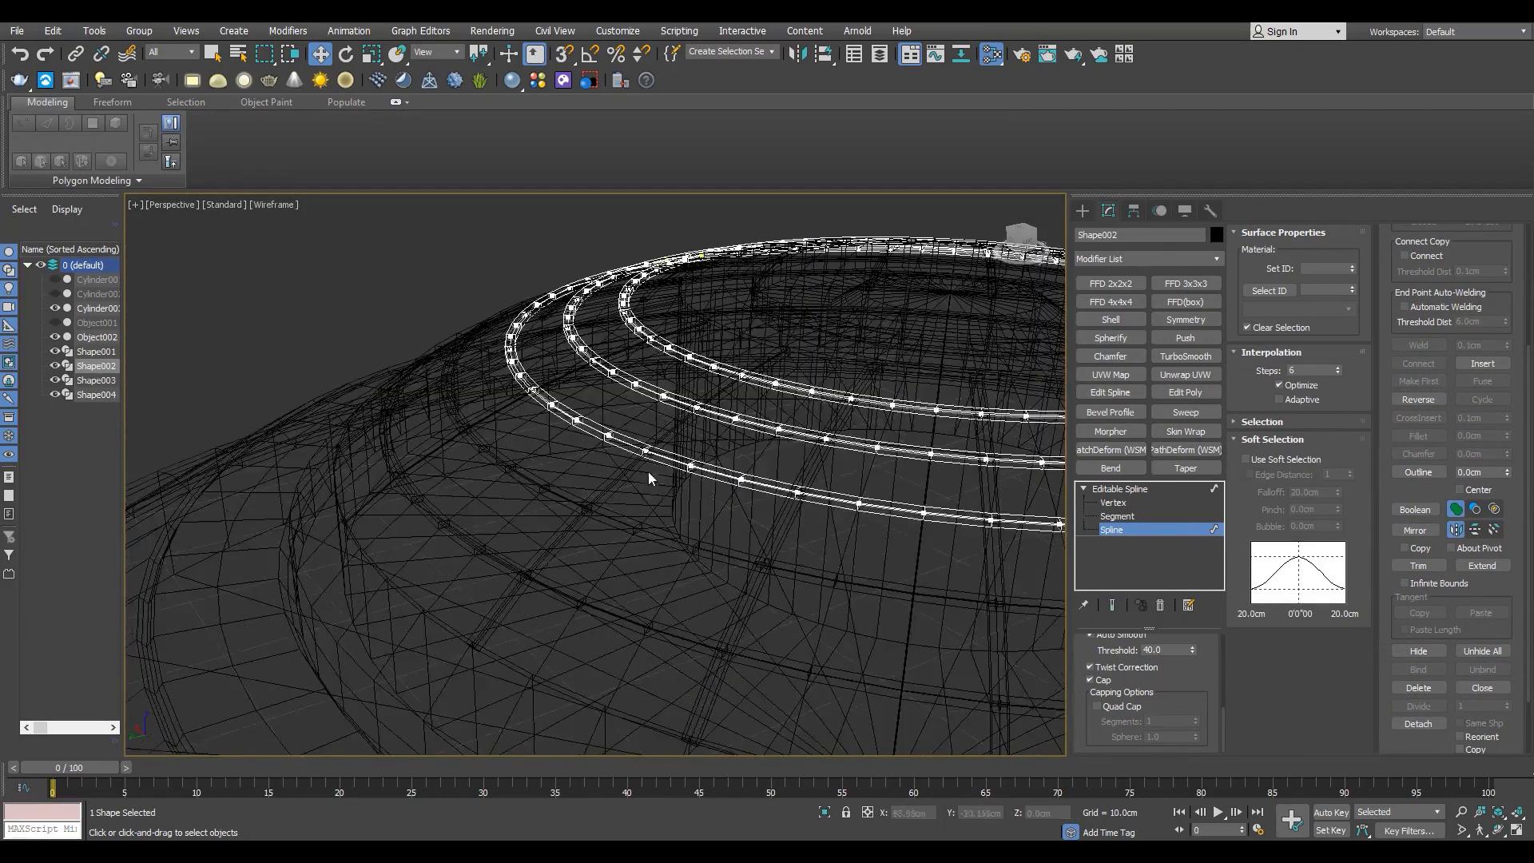
left_click(1419, 724)
left_click(780, 429)
key("F3")
left_click(1125, 489)
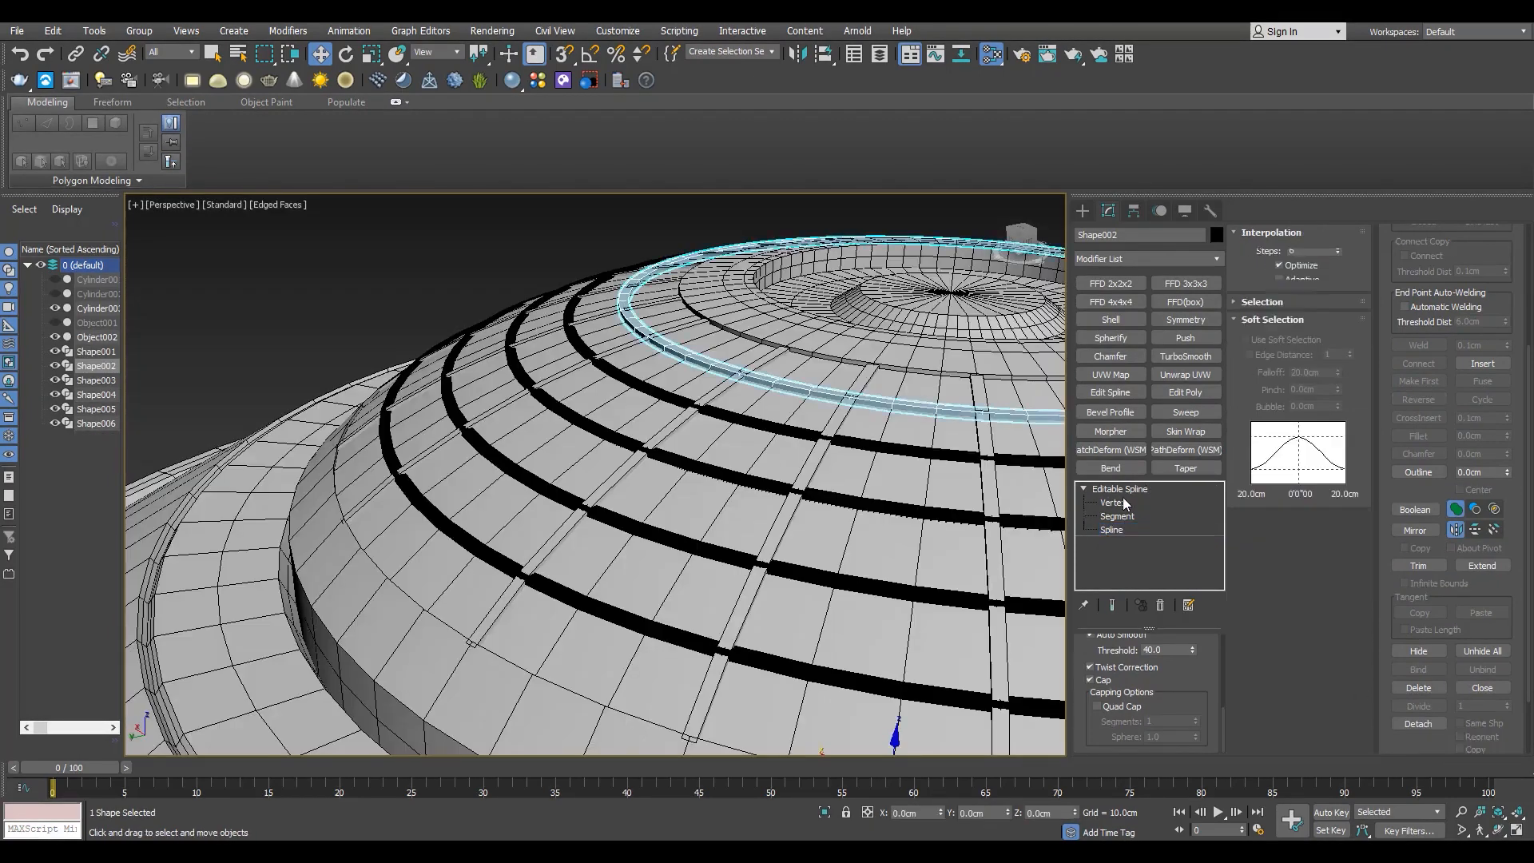
Select the detached ring shapes on the dome together, with the edge display off.
left_click(1135, 529)
scroll(703, 400, "up", 3)
left_click(1135, 489)
left_click(711, 488)
key("F4")
mouse_move(743, 467)
middle_mouse_down()
mouse_move(689, 451)
mouse_move(639, 383)
middle_mouse_up()
scroll(689, 451, "down", 3)
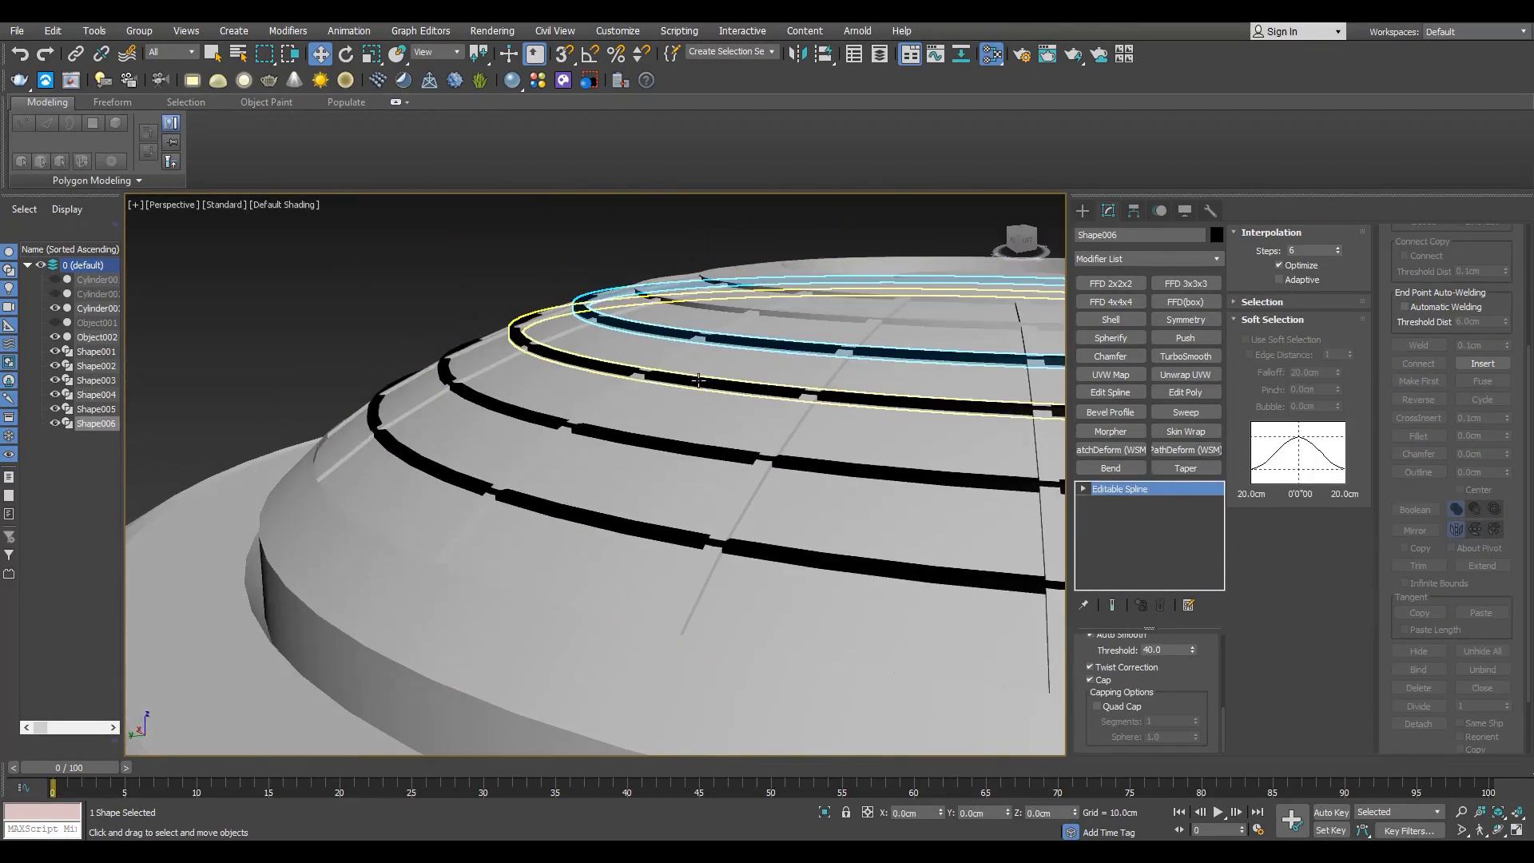
left_click(607, 367, "ctrl")
left_click(599, 438, "ctrl")
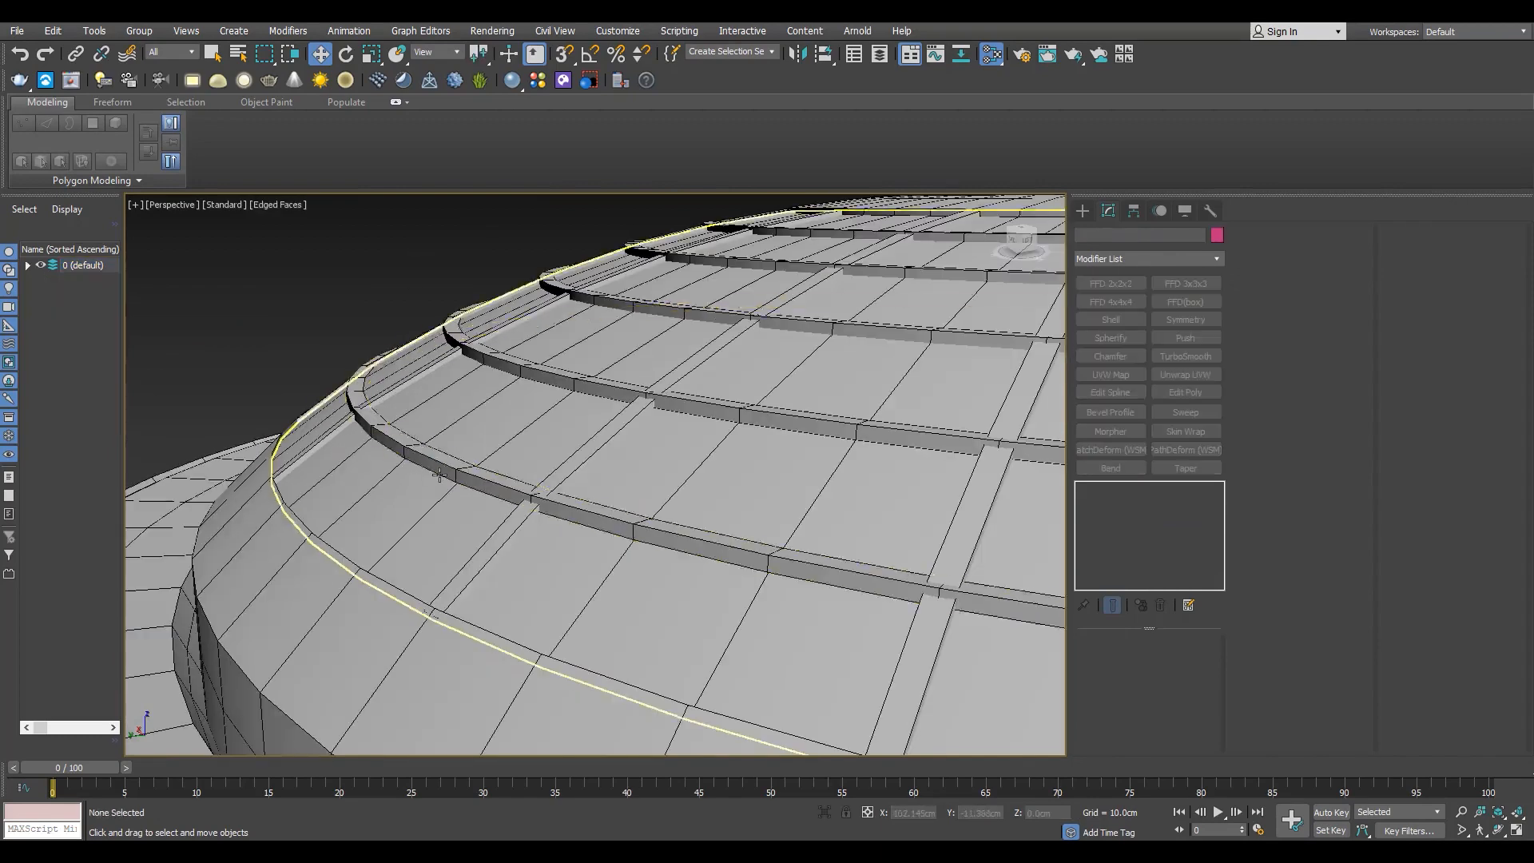
Select the lowest ring, Shape003, and set its rectangular section angle to 36.
left_click(903, 583)
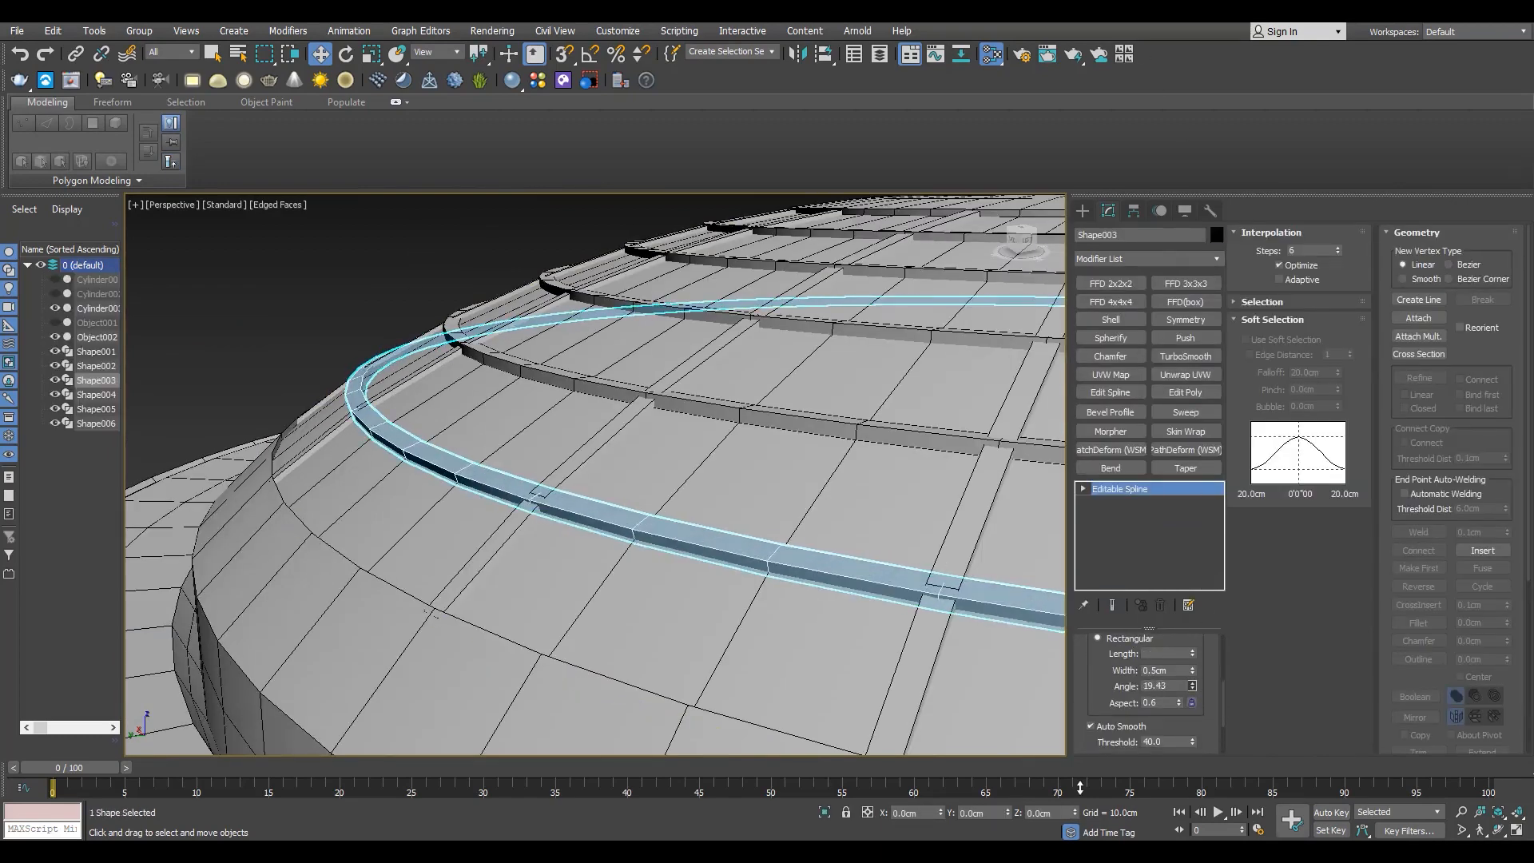
left_click_drag(837, 302, 837, 297)
middle_click_drag(519, 423, 487, 424, "alt")
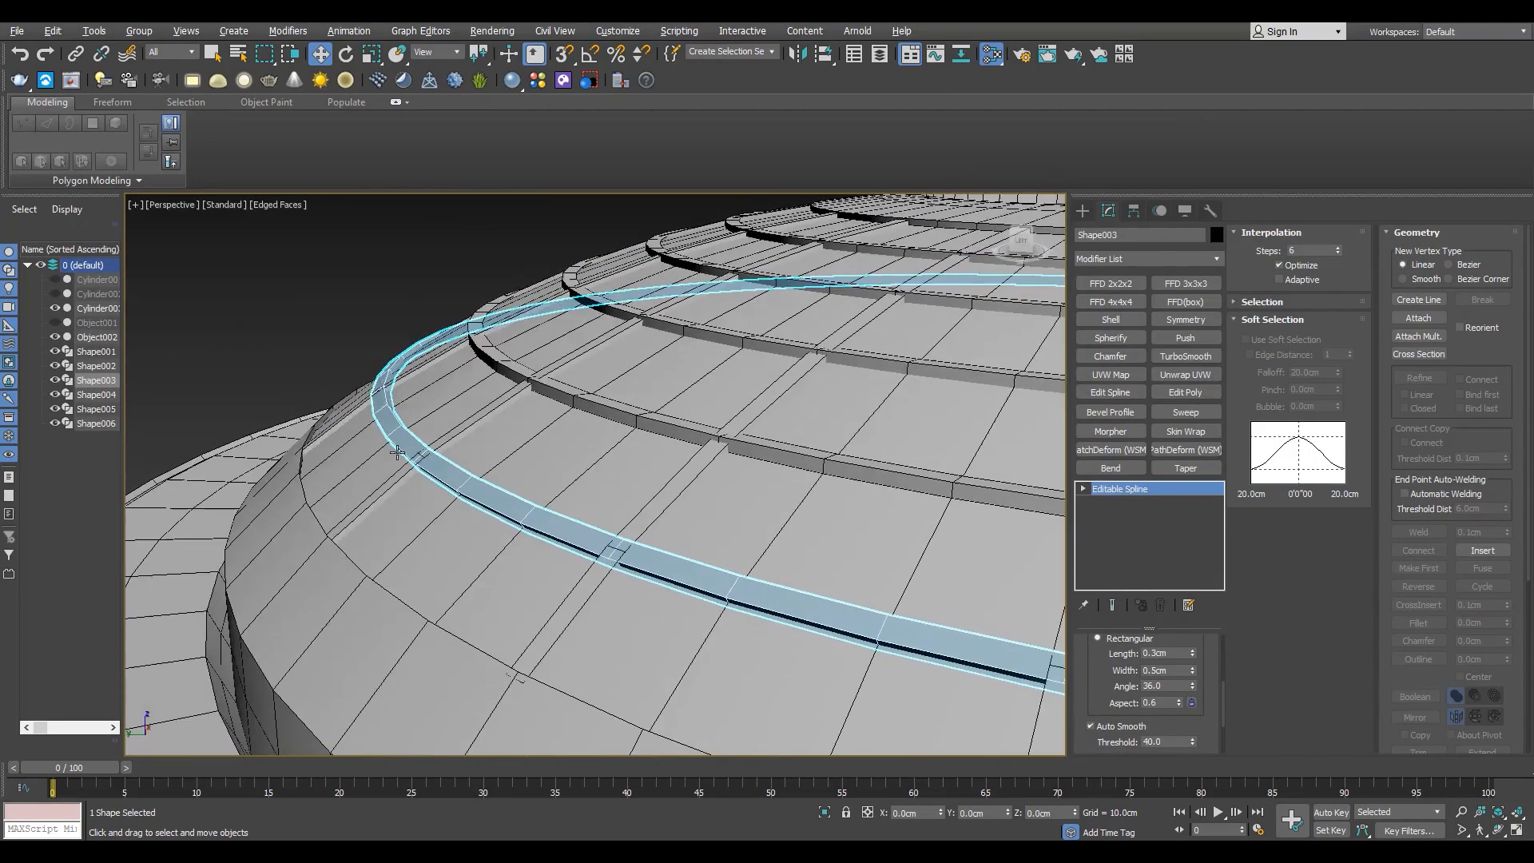
Tilt the rectangular sections of the next two rings to follow the dome, with angles of about 27 for Shape004 and -19.95 for Shape005.
scroll(416, 400, "up", 5)
middle_click_drag(480, 559, 534, 609, "alt")
scroll(534, 609, "up", 2)
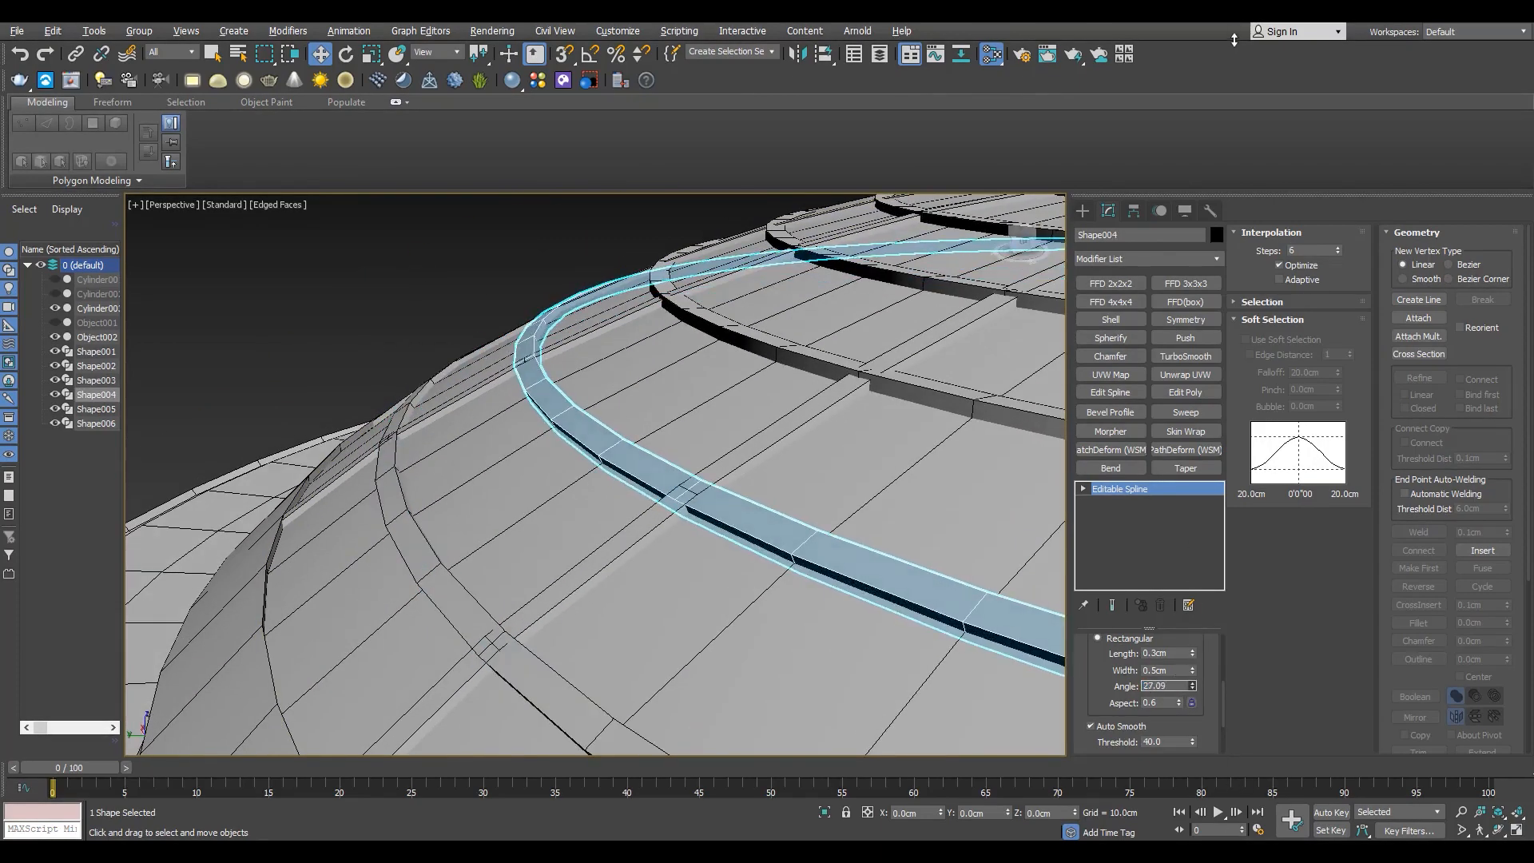
left_click_drag(1234, 40, 1234, 34)
middle_click_drag(751, 447, 739, 409, "alt")
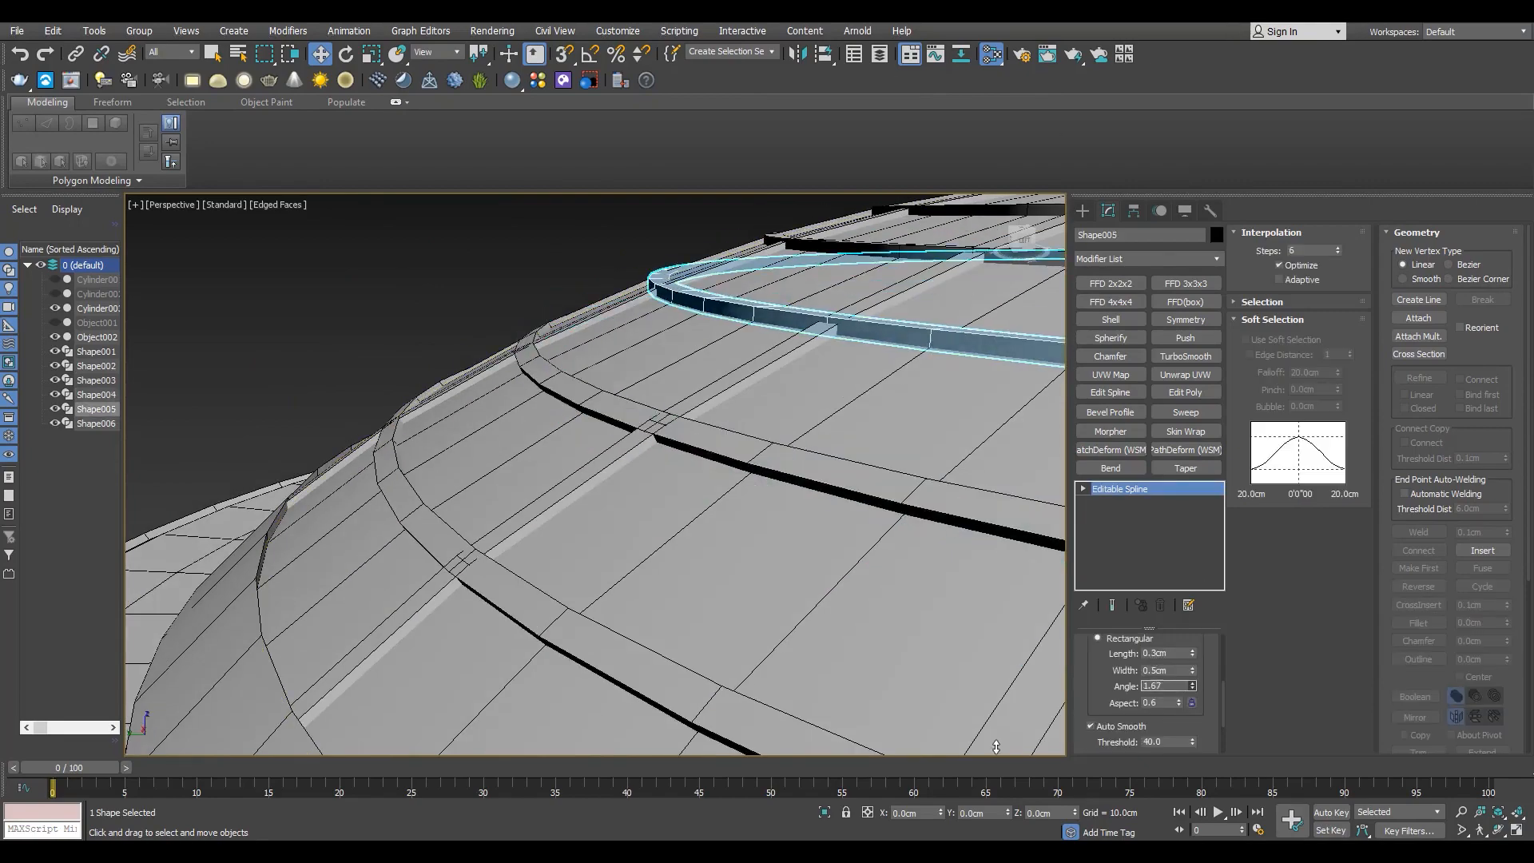
middle_click_drag(943, 544, 983, 607, "alt")
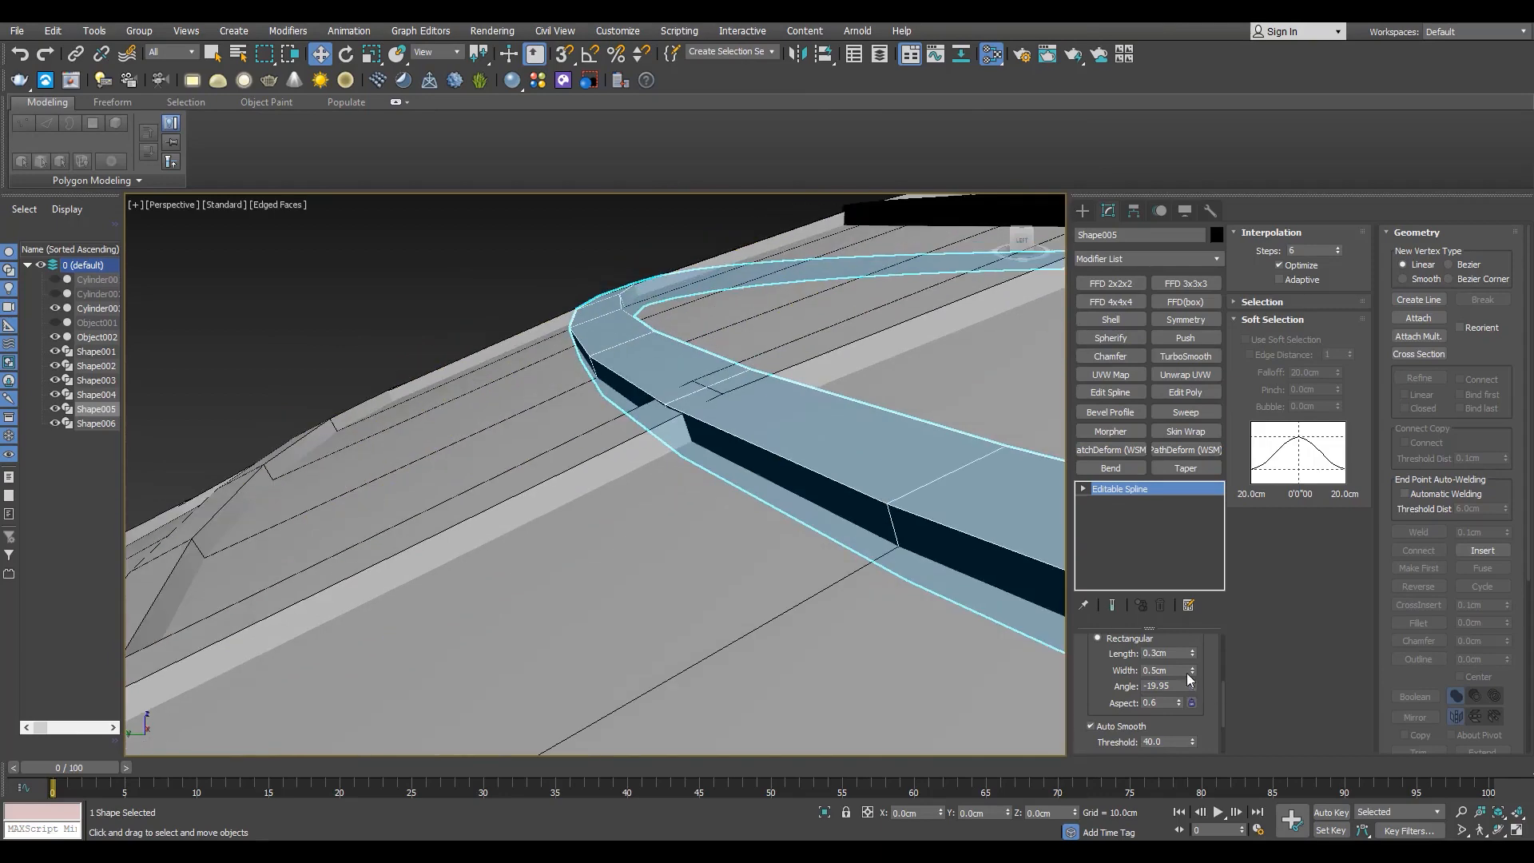
scroll(545, 542, "down", 4)
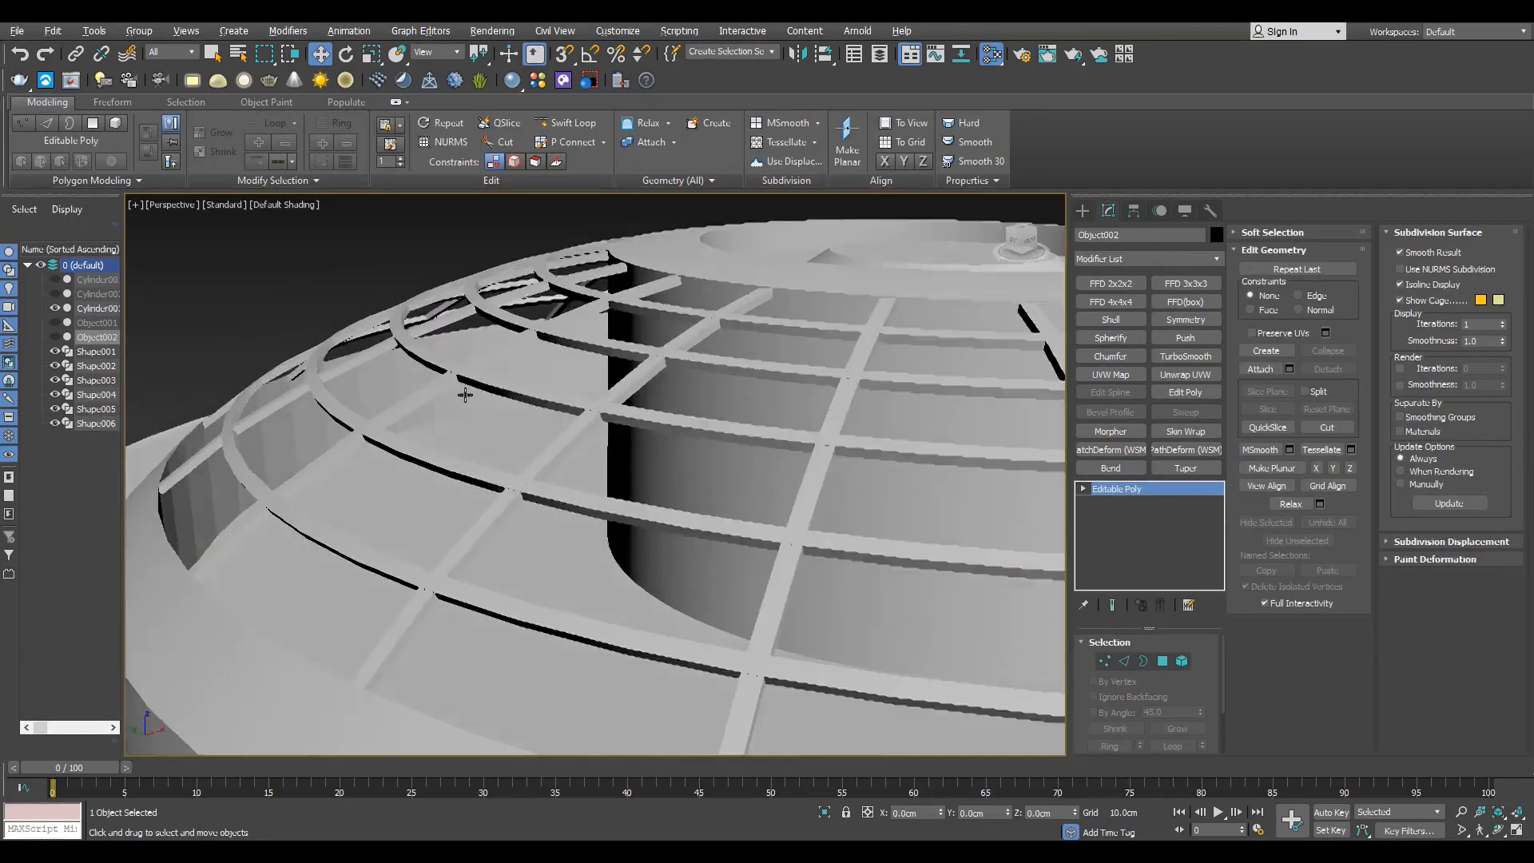
Examine the rib-and-ring lattice and the vertices of Cylinder003 in perspective and in the top wireframe view.
mouse_move(493, 419)
middle_mouse_down("alt")
mouse_move(479, 445)
mouse_move(479, 418)
mouse_move(479, 432)
middle_mouse_up("alt")
scroll(480, 445, "down", 4)
scroll(479, 418, "up", 2)
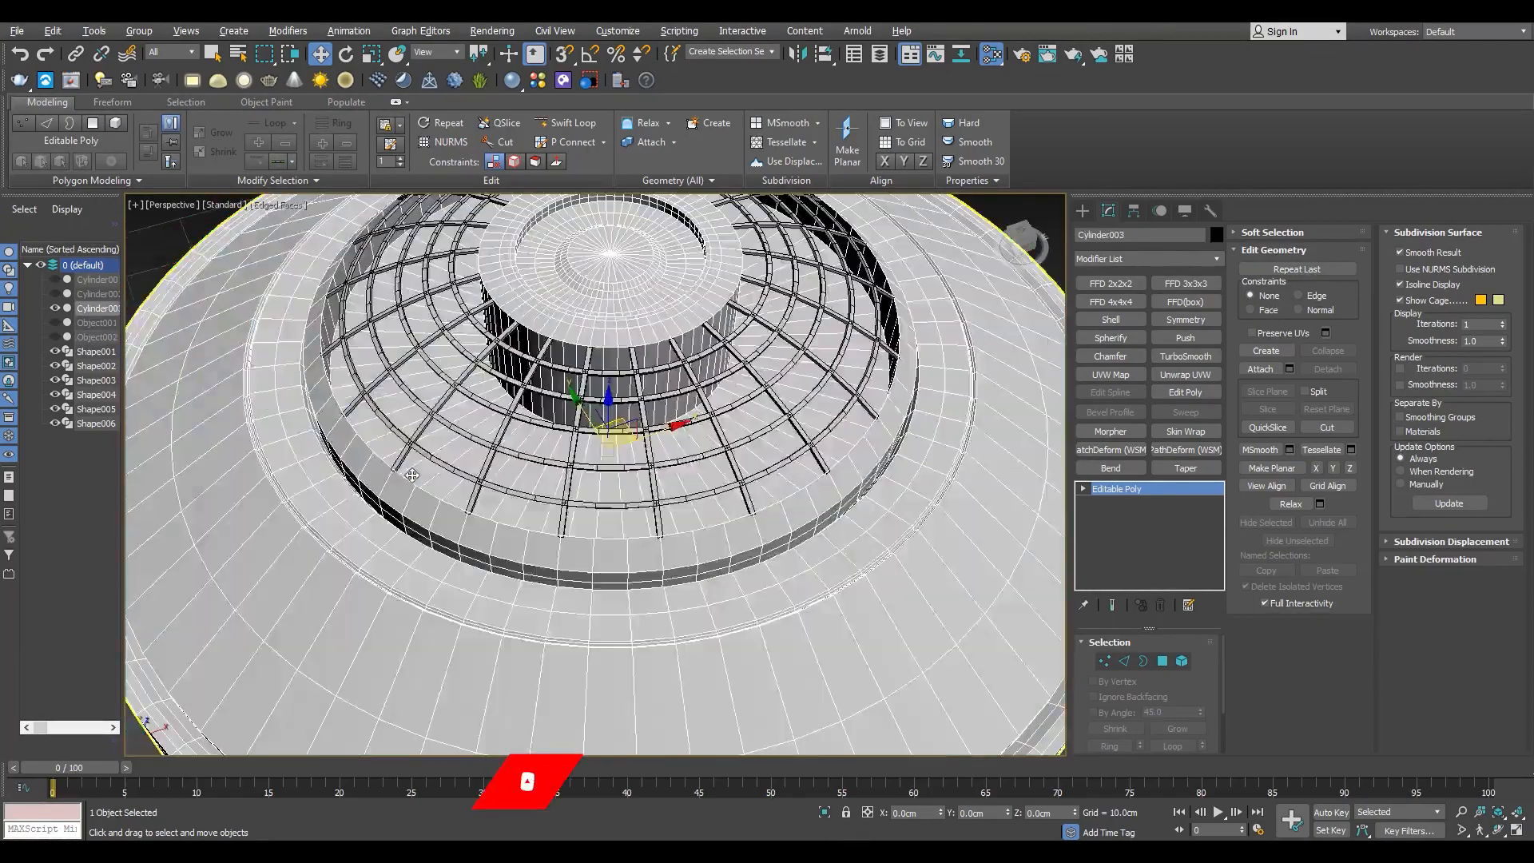
key("t")
key("F3")
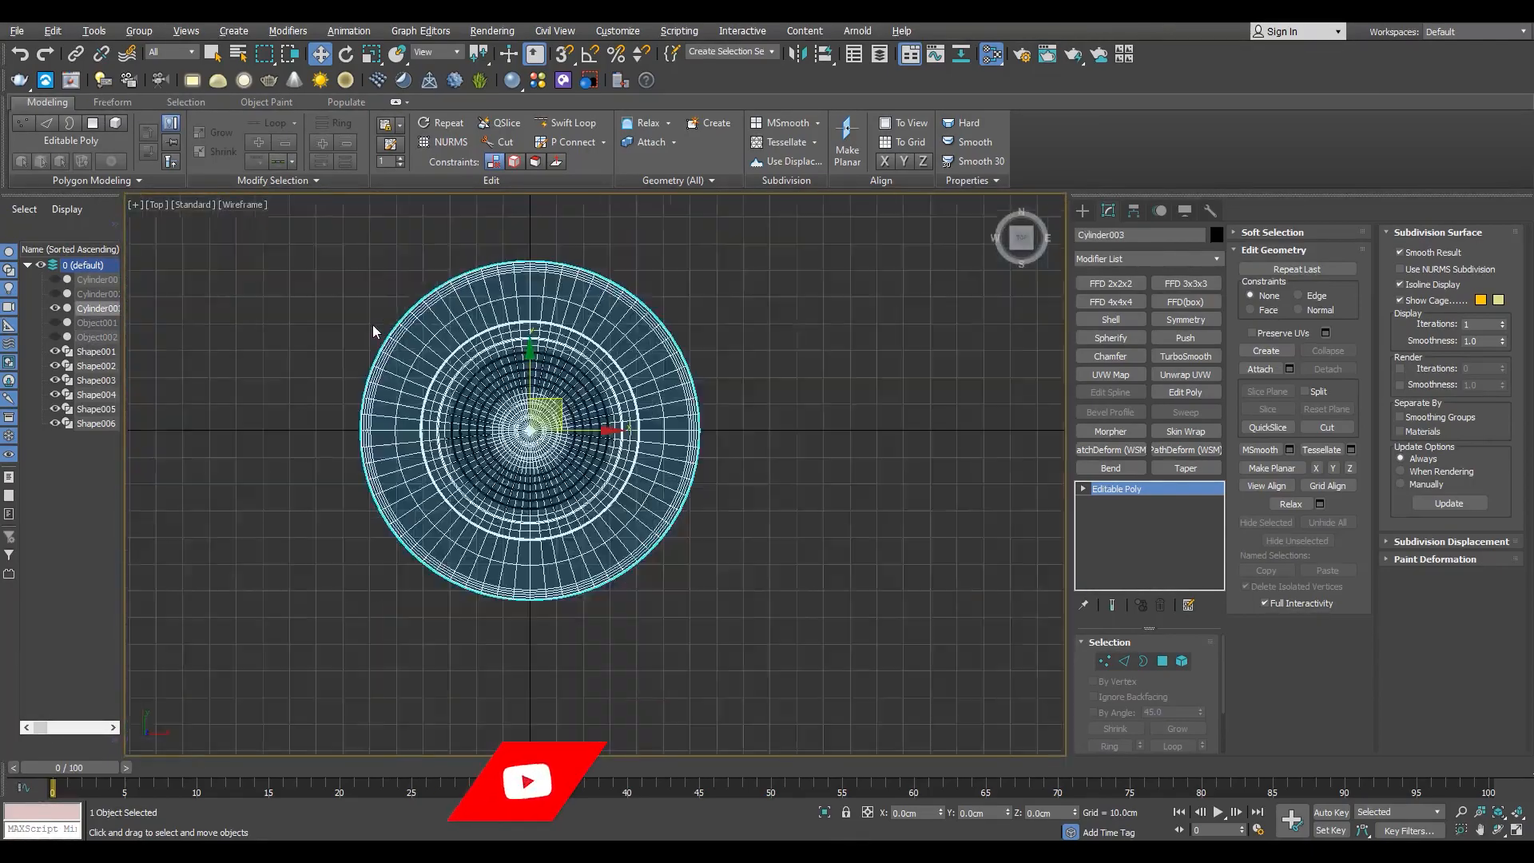
scroll(540, 463, "up", 8)
key("1")
left_click(462, 521)
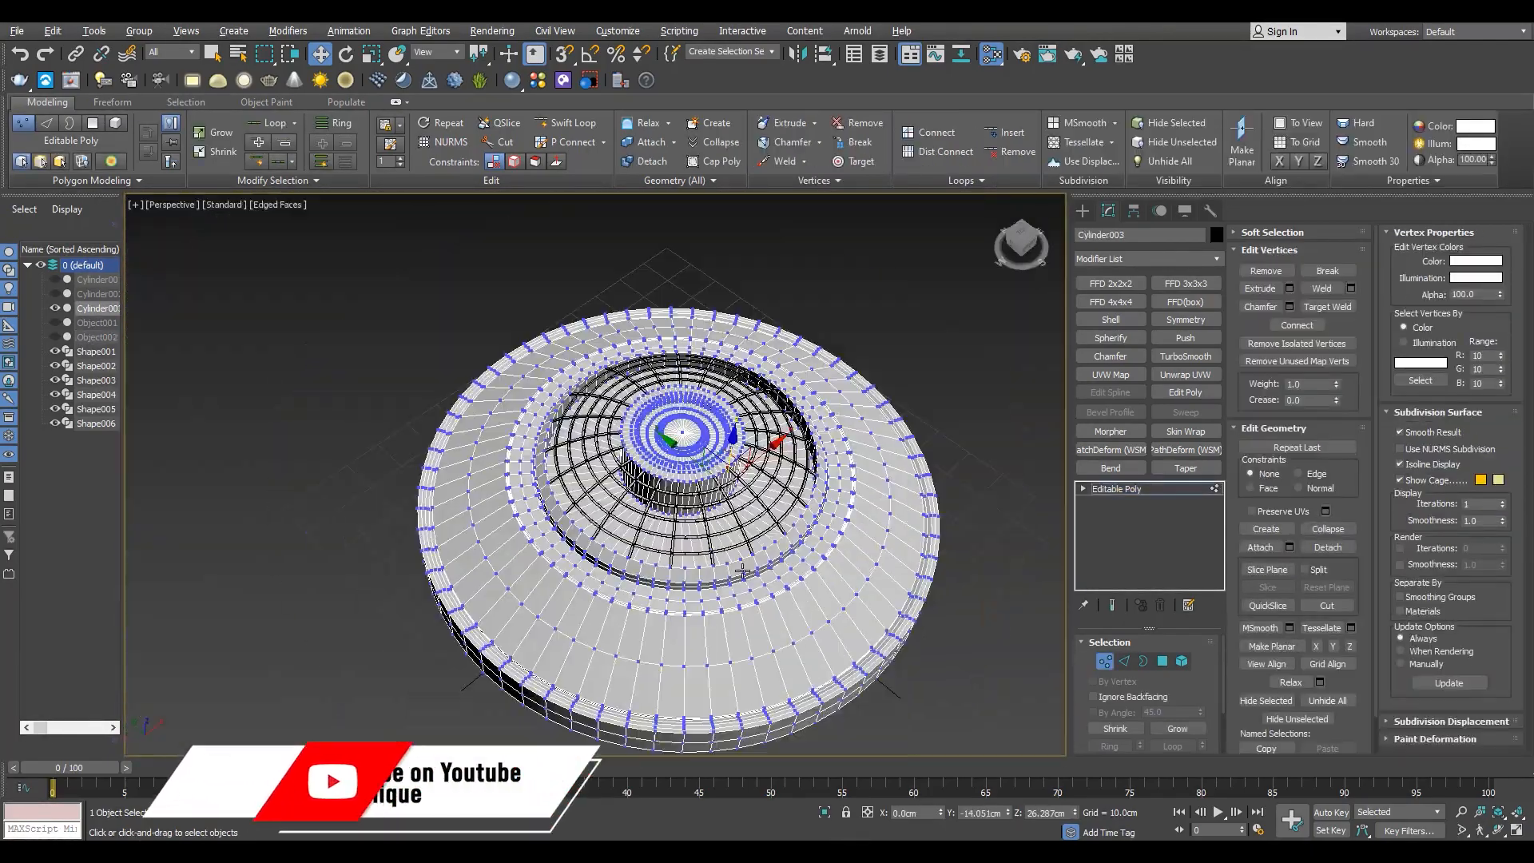
Detach two adjacent polygons of Cylinder003's inner floor, between the rim and the column, as a separate object.
mouse_move(680, 447)
middle_mouse_down("alt")
mouse_move(557, 511)
mouse_move(675, 531)
mouse_move(551, 551)
mouse_move(679, 588)
middle_mouse_up("alt")
scroll(680, 439, "up", 6)
key("2")
double_click(680, 439)
scroll(680, 441, "down", 5)
scroll(557, 527, "up", 5)
key("4")
scroll(639, 511, "down", 3)
scroll(675, 531, "up", 3)
left_click(569, 614)
left_click(1326, 540)
left_click(816, 441)
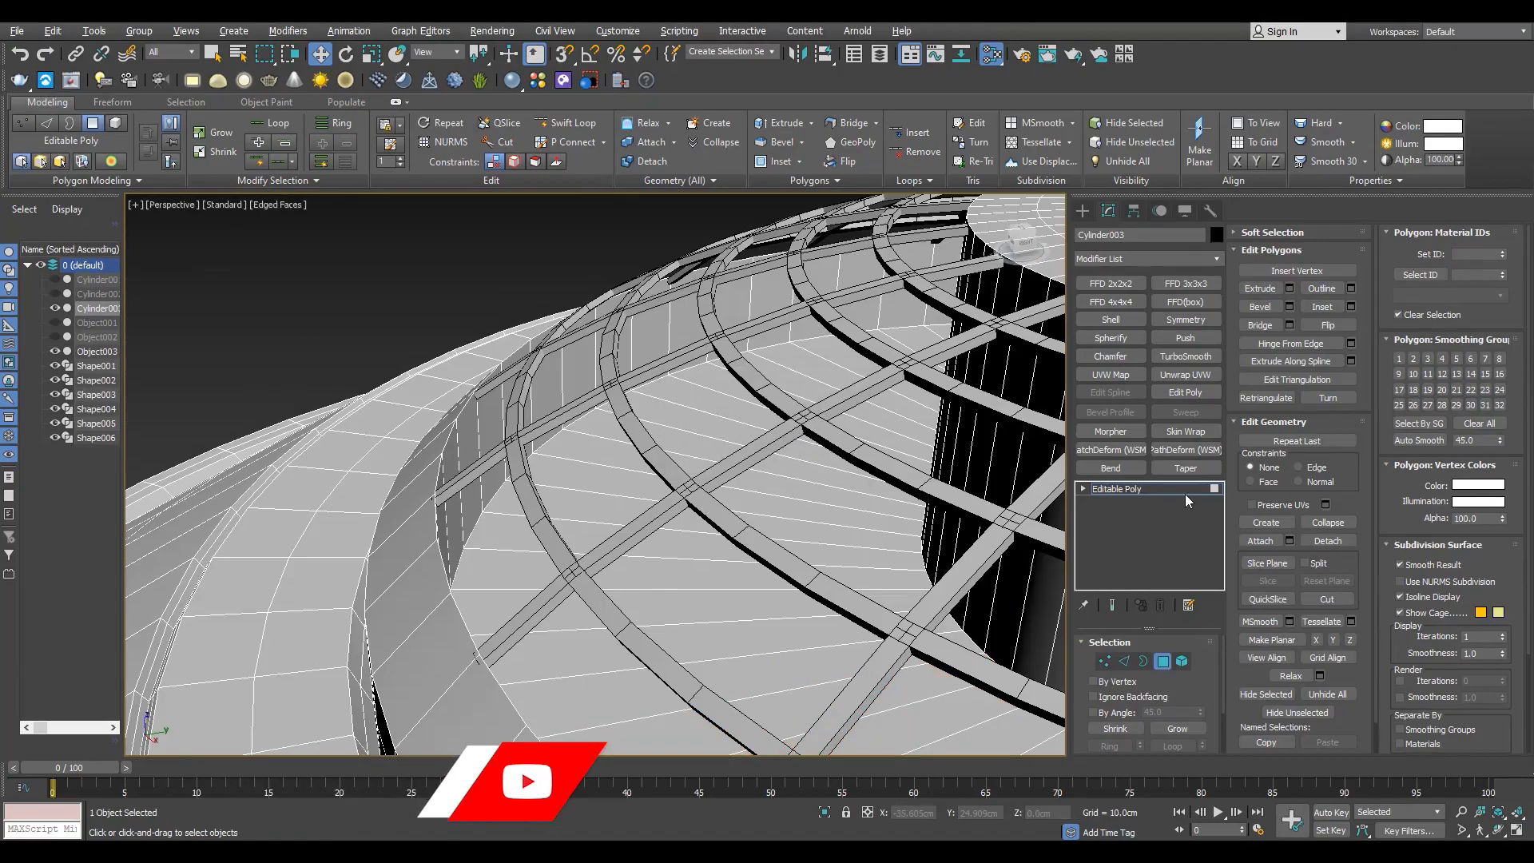
Select the detached floor piece and apply a Shell modifier with an outer amount of 3.7 cm.
left_click(1167, 489)
left_click(95, 351)
scroll(838, 504, "down", 5)
mouse_move(881, 507)
middle_mouse_down("alt")
mouse_move(881, 607)
mouse_move(875, 519)
middle_mouse_up("alt")
scroll(875, 519, "up", 5)
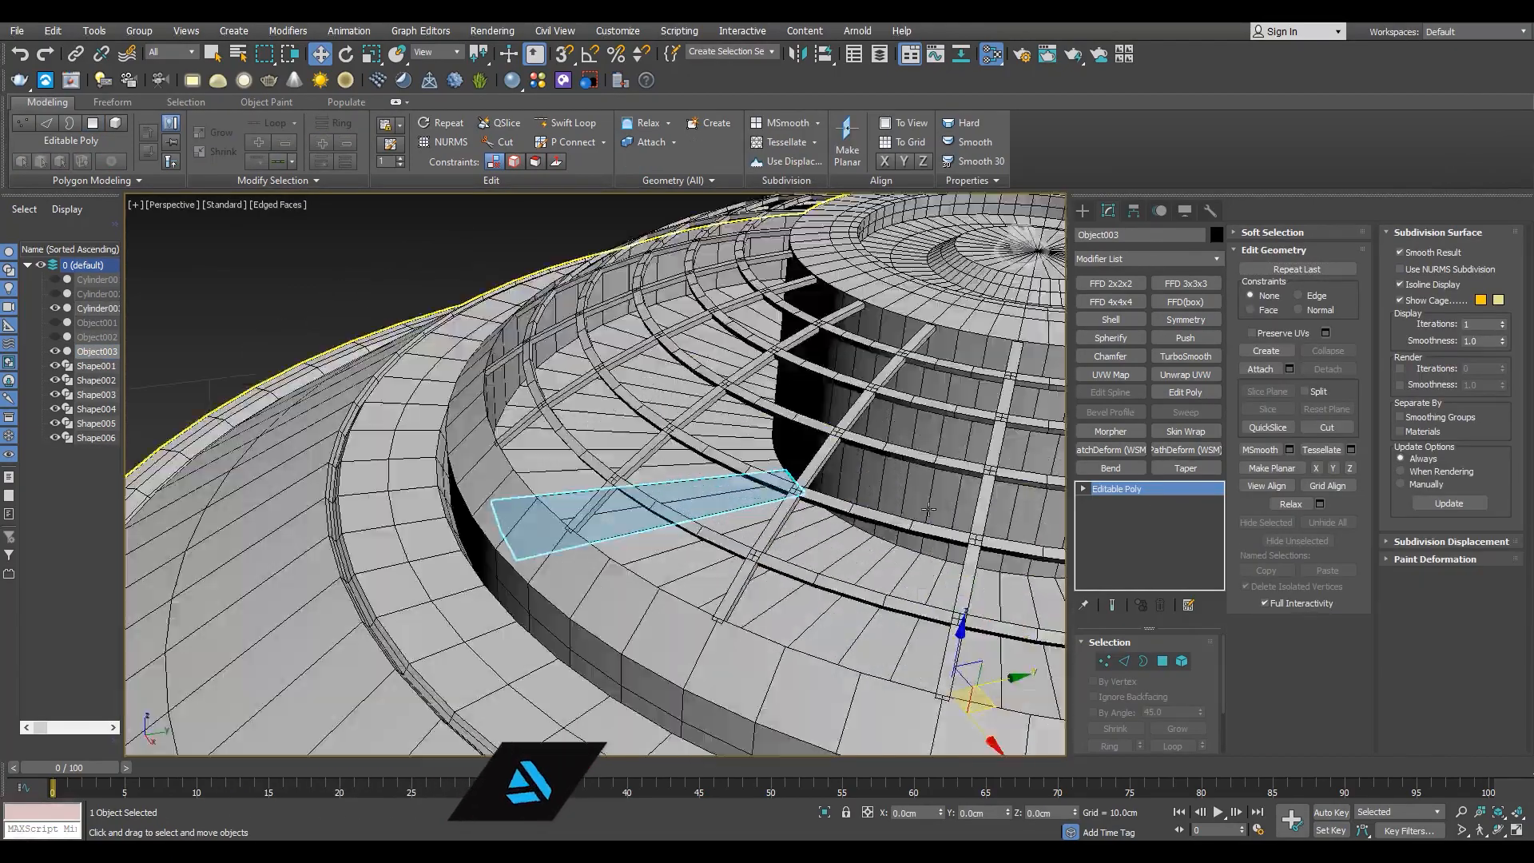
left_click(1110, 318)
middle_click_drag(671, 496, 615, 499, "alt")
left_click_drag(1184, 534, 1184, 573)
middle_click_drag(631, 472, 692, 468, "alt")
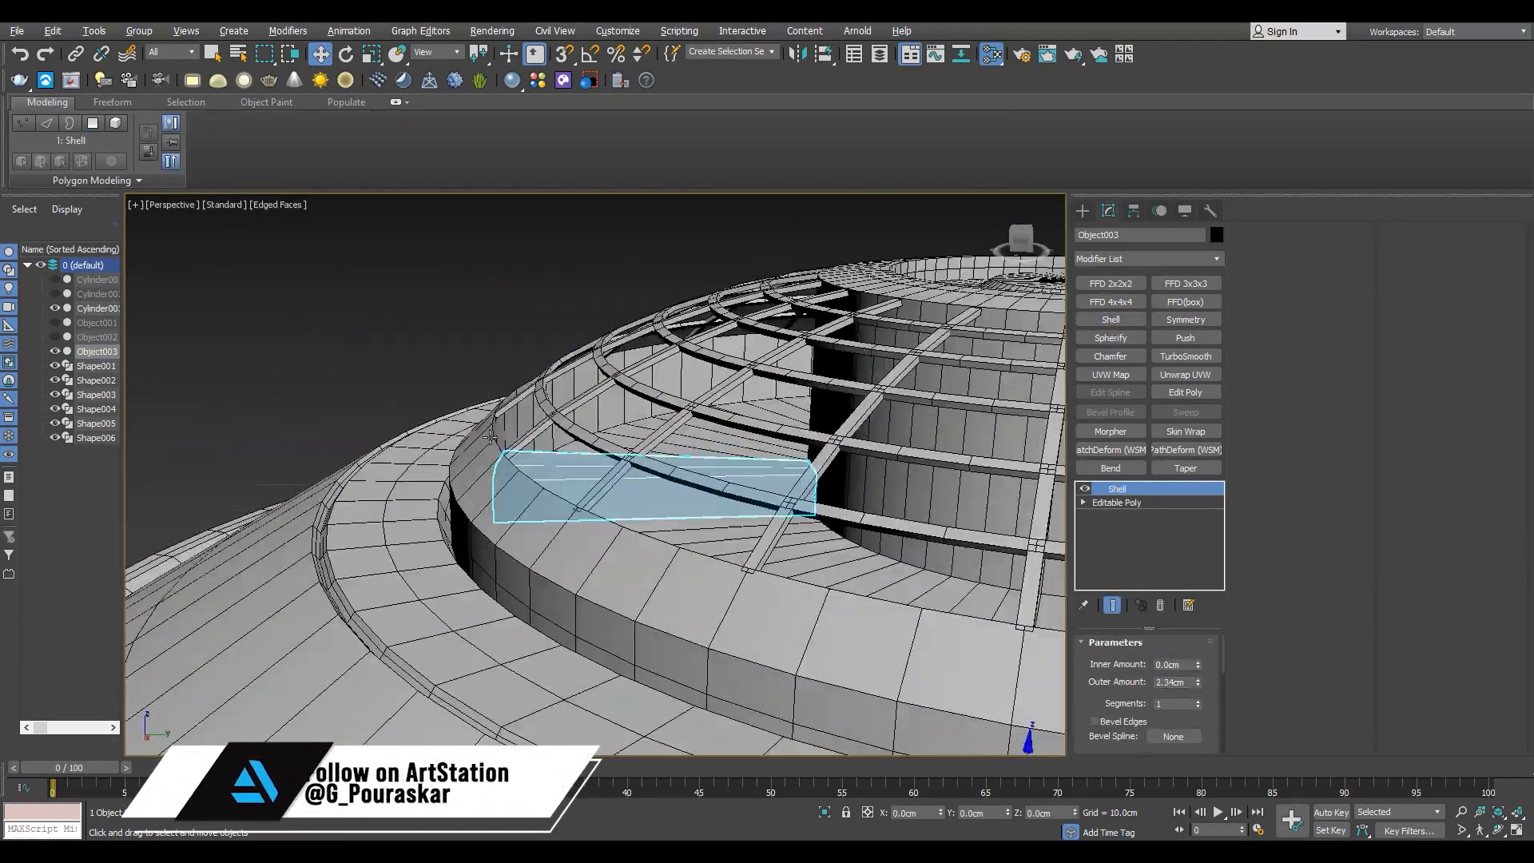
scroll(692, 468, "up", 3)
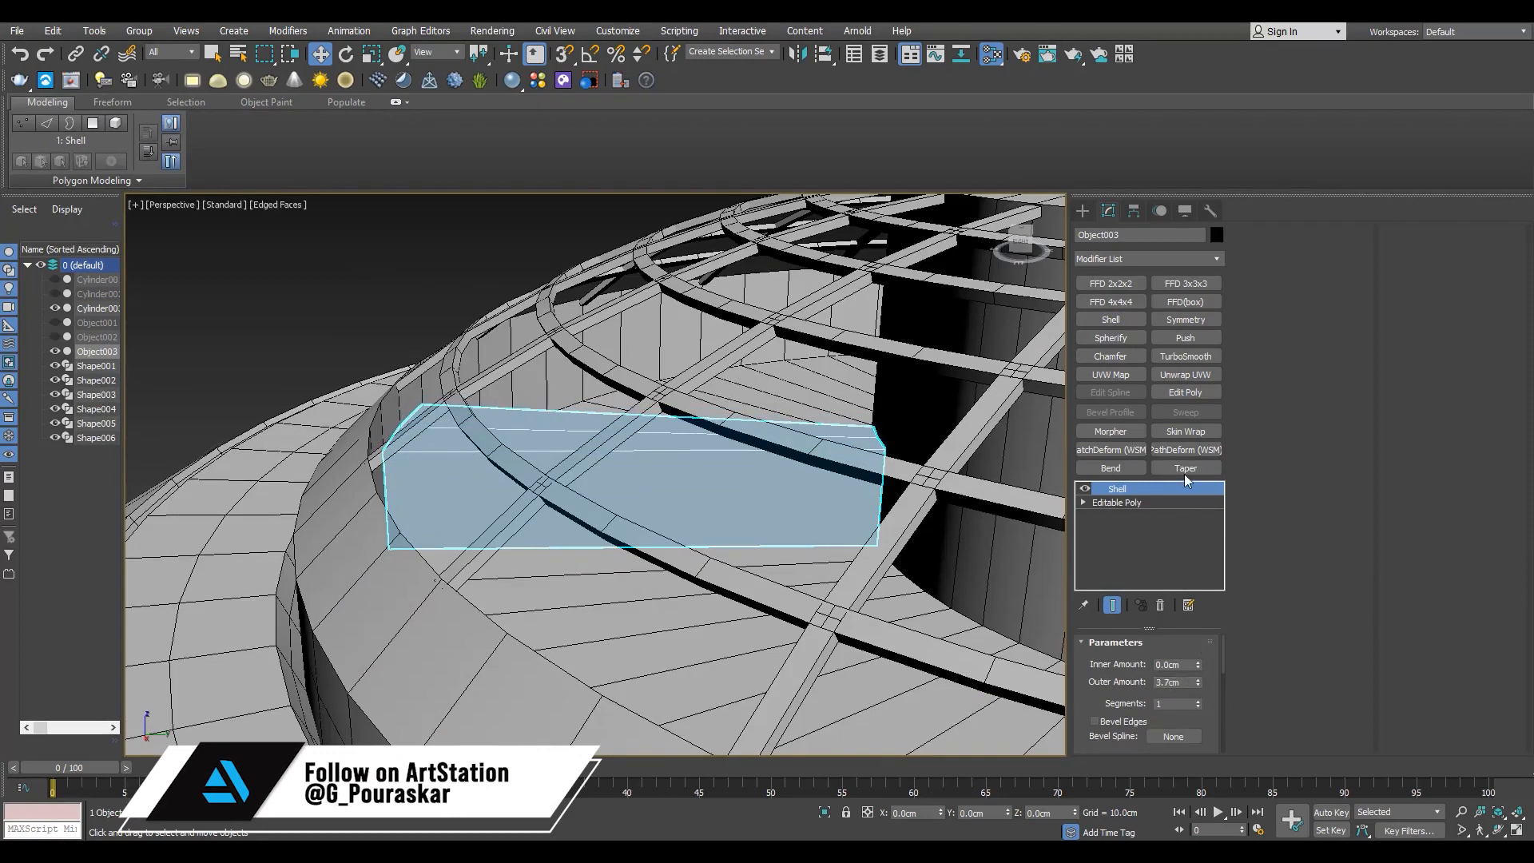
Add an Edit Poly modifier to the shelled block and connect its lengthwise edges with 3 segments.
left_click(1189, 392)
key("2")
middle_click_drag(663, 624, 686, 639)
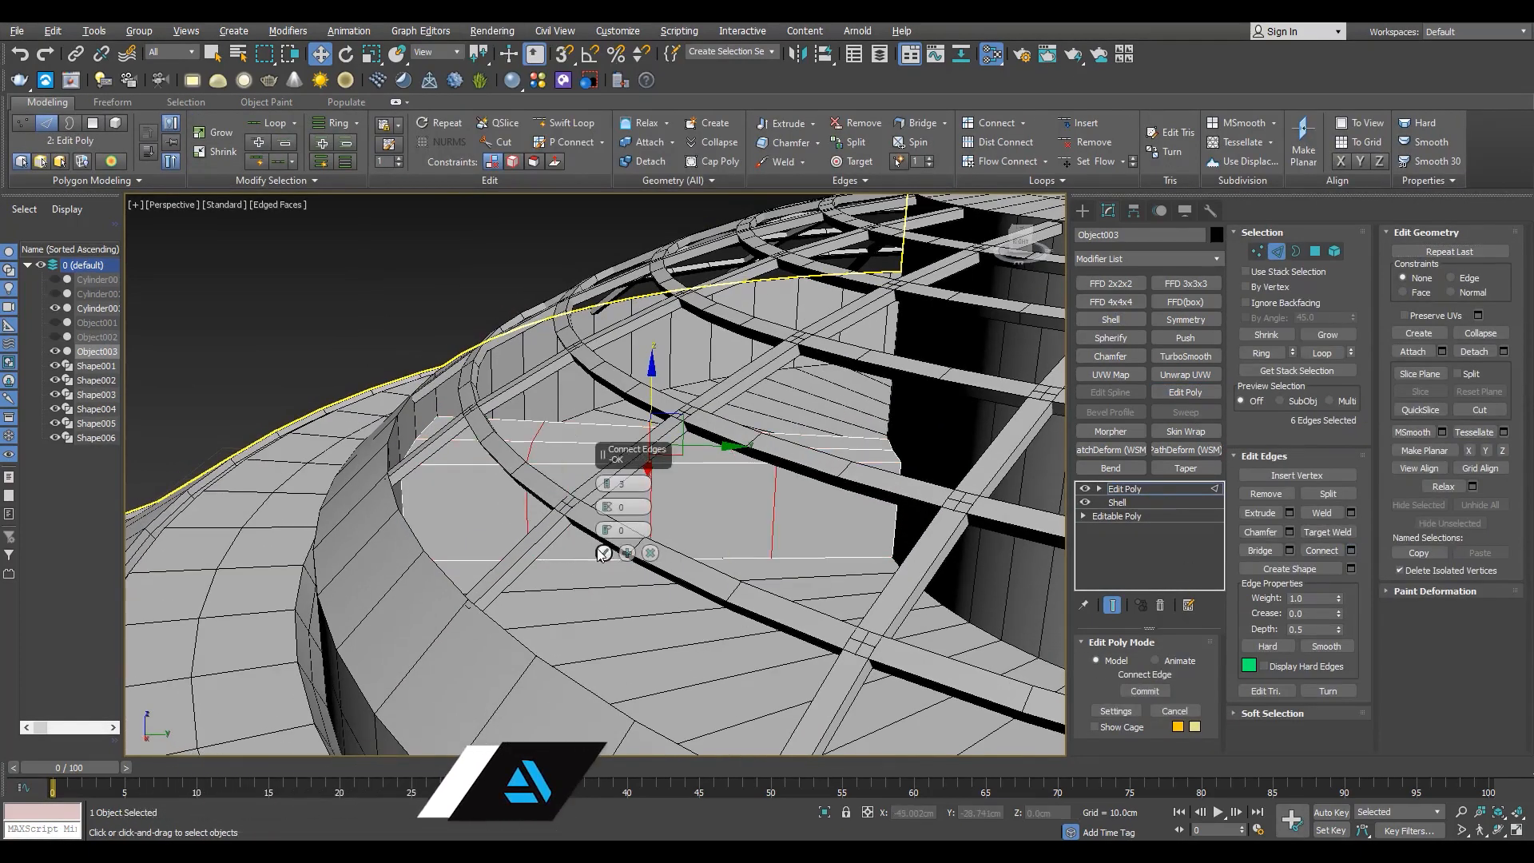
Isolate the block and raise its inner top vertices in the left view to arch the top, highest in the middle.
key("alt+w")
middle_click(679, 416)
key("alt+w")
key("alt+w")
key("alt+q")
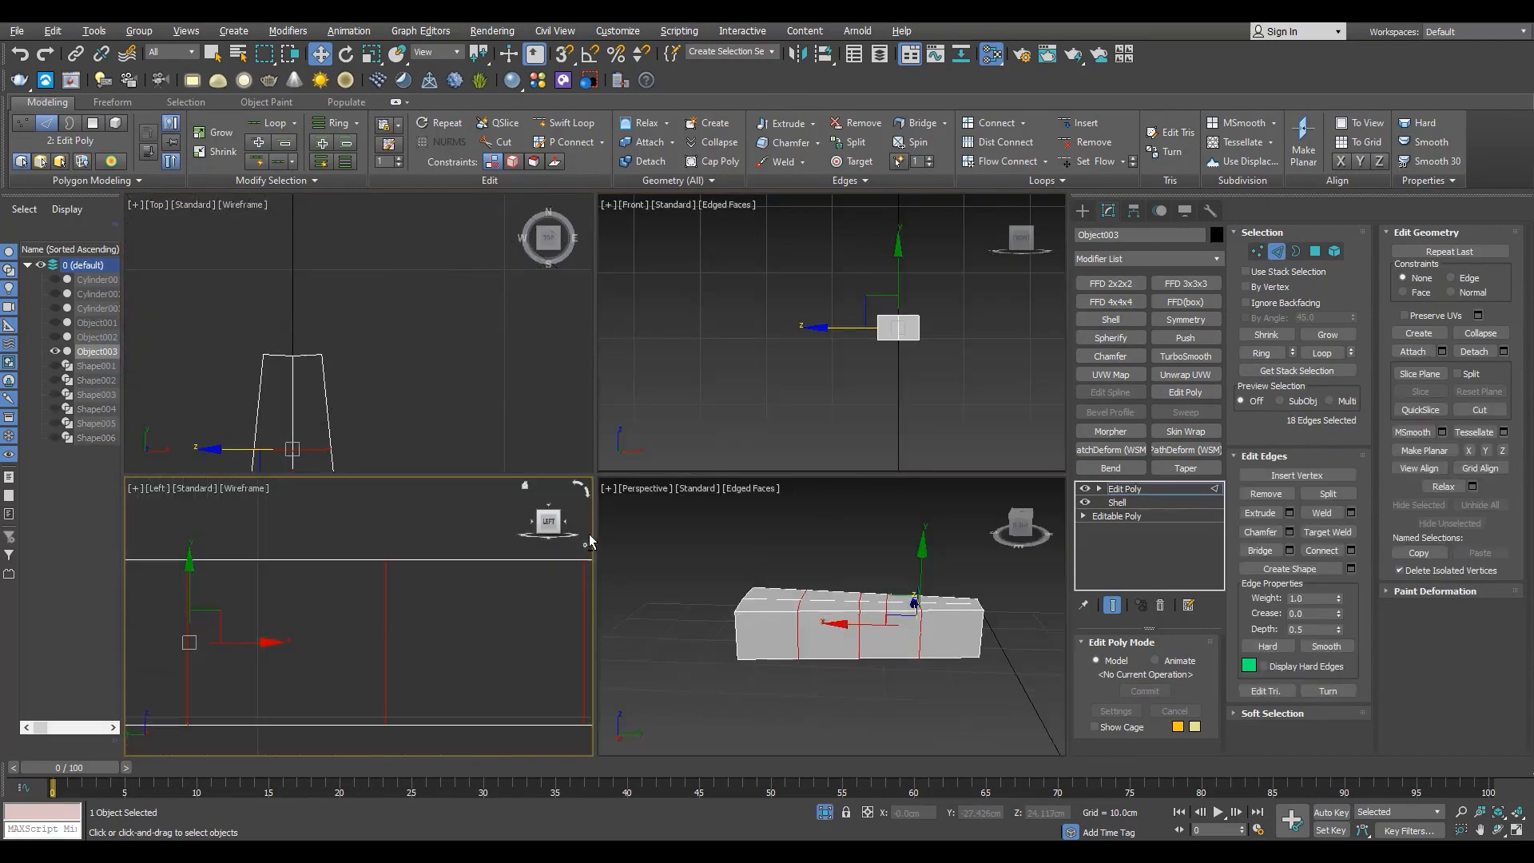
scroll(415, 592, "down", 5)
key("alt+w")
key("1")
left_click_drag(871, 359, 486, 438)
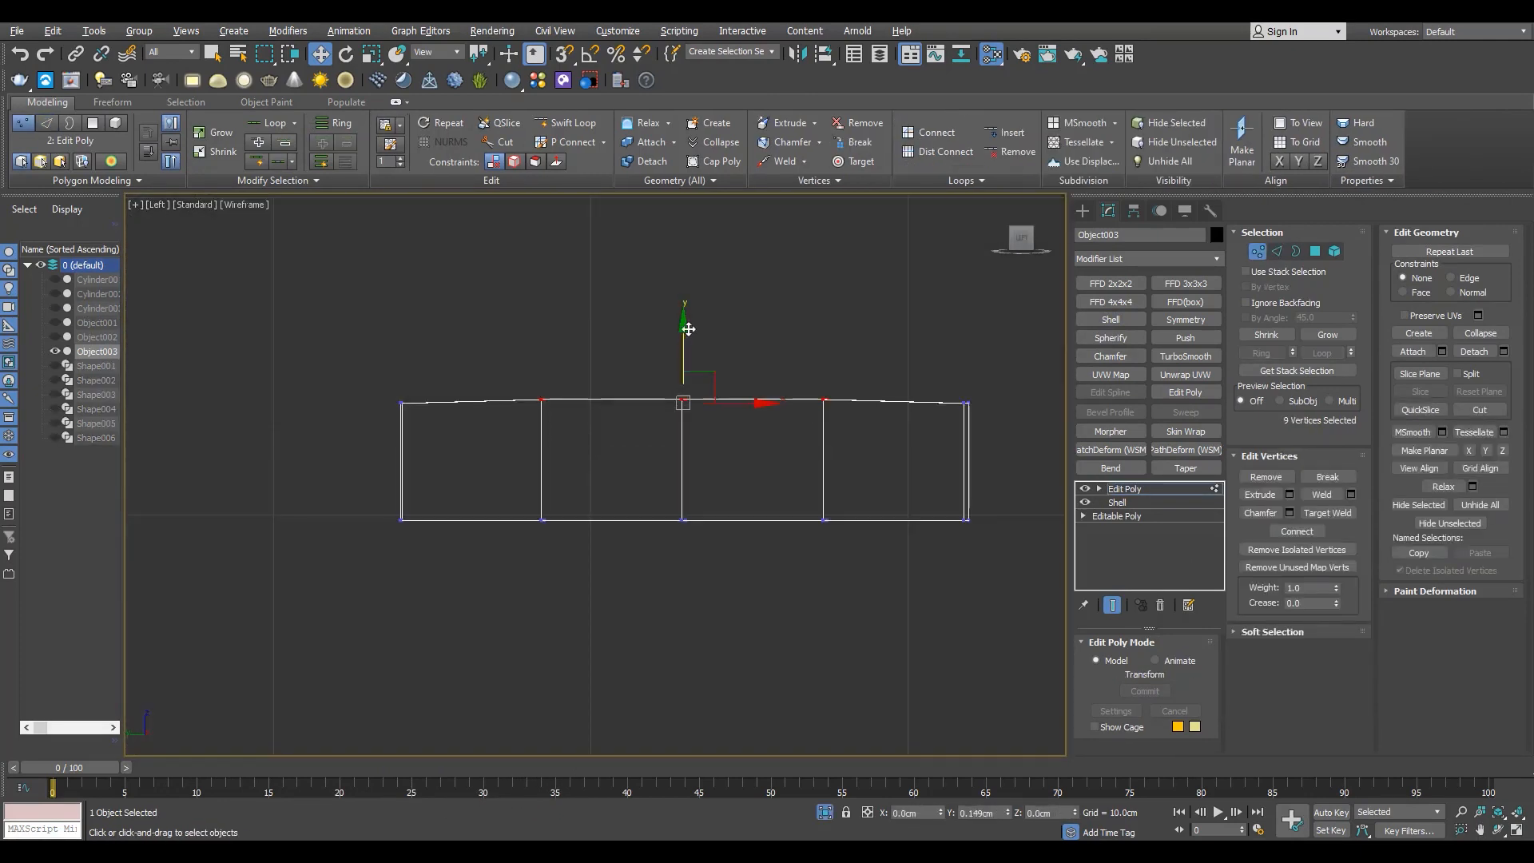
left_click_drag(684, 280, 684, 283)
Leave isolation and split the arched block along its middle lengthwise edge loop.
key("alt+w")
middle_click(876, 579)
key("alt+w")
key("alt+q")
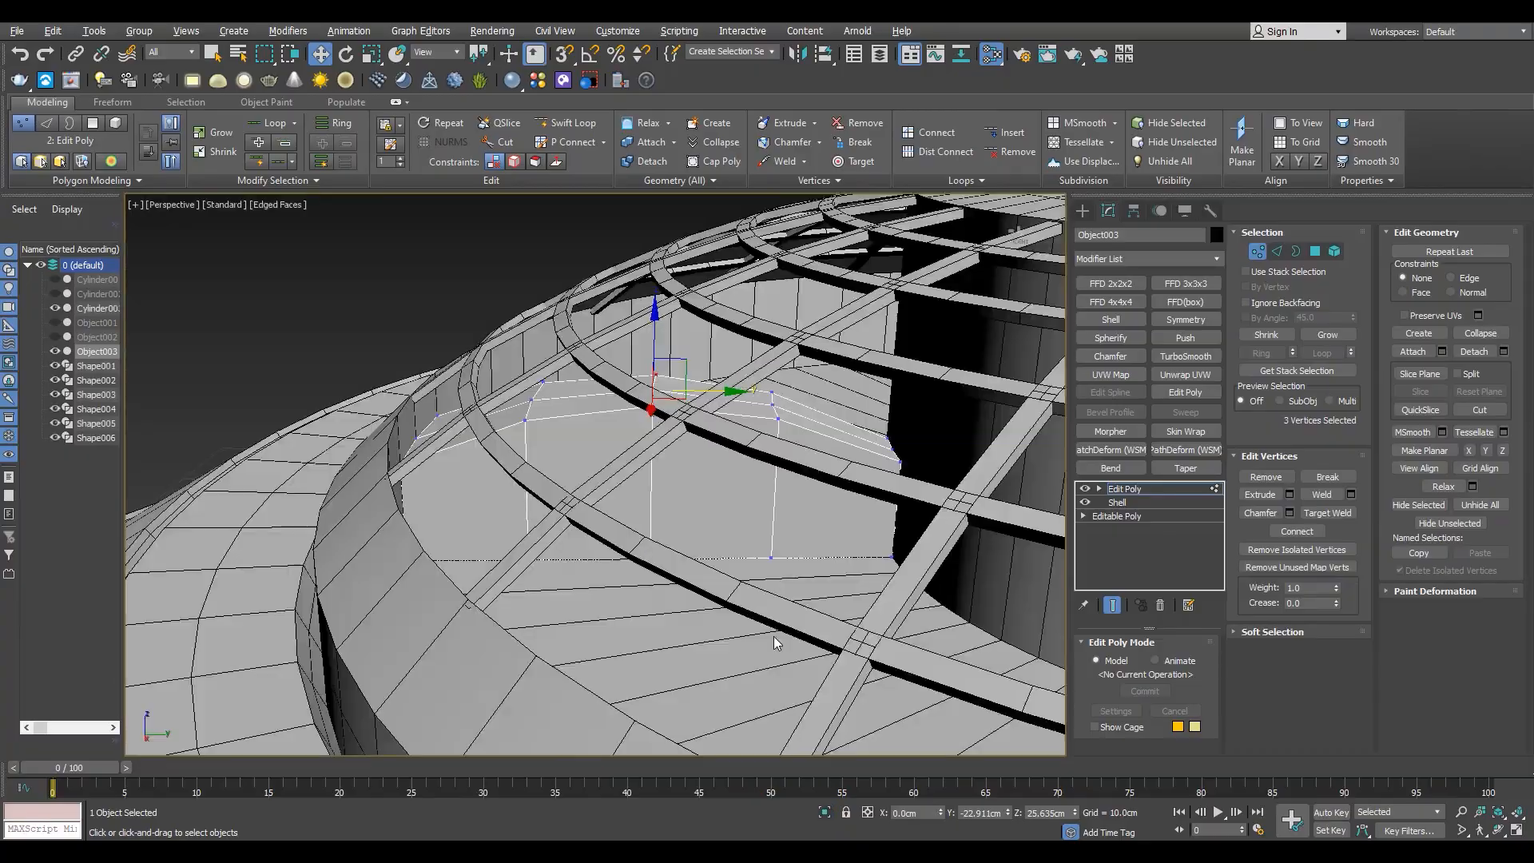
middle_click_drag(777, 479, 839, 472, "alt")
scroll(736, 435, "up", 3)
key("2")
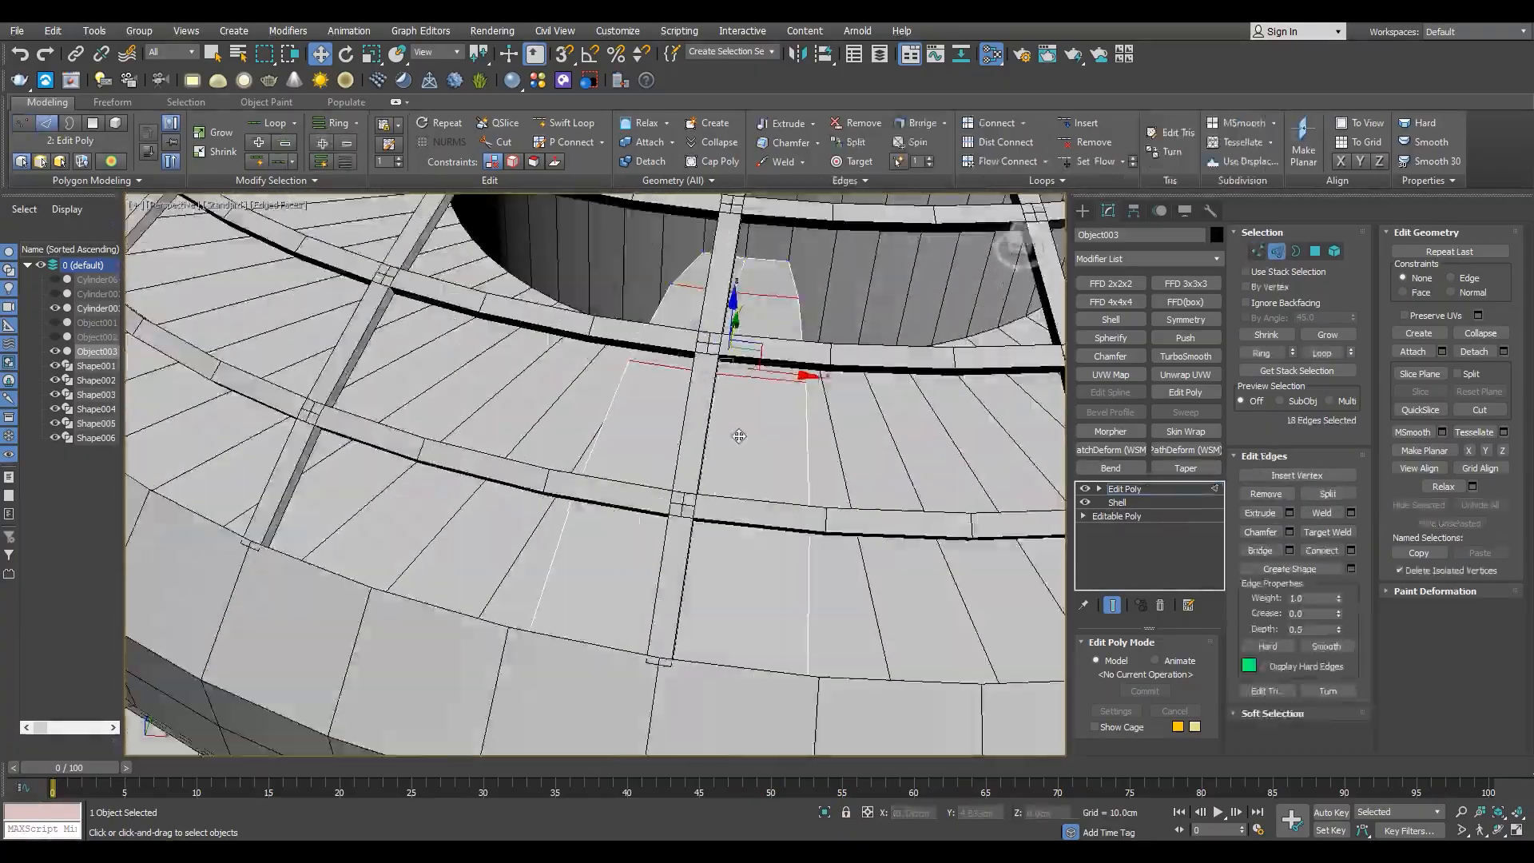
key("F3")
double_click(700, 434)
scroll(623, 457, "down", 2)
mouse_move(700, 435)
middle_mouse_down("alt")
mouse_move(622, 457)
mouse_move(746, 433)
mouse_move(723, 436)
middle_mouse_up("alt")
right_click(723, 437)
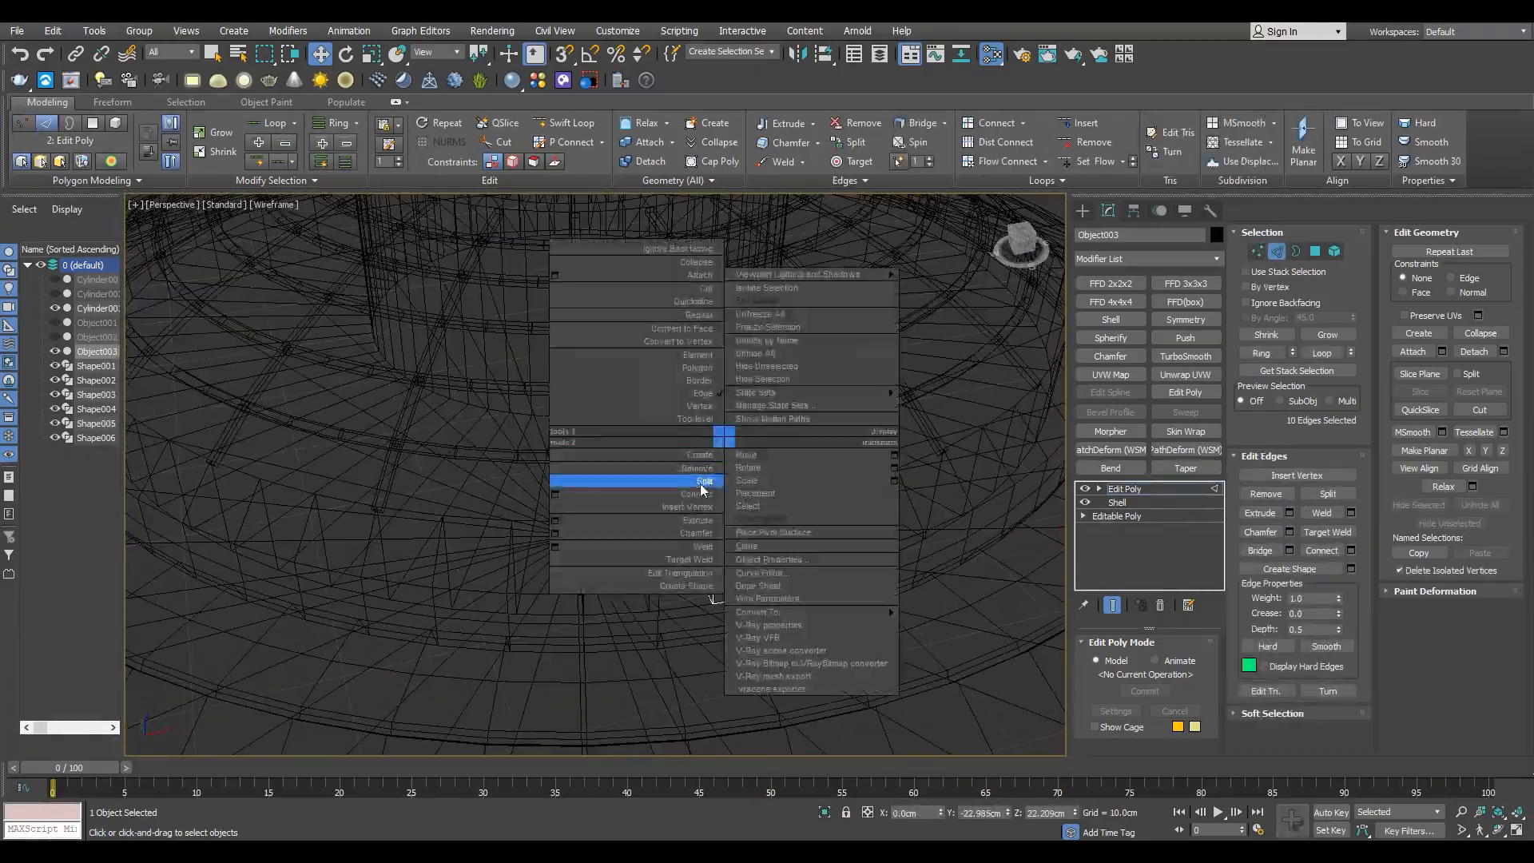
left_click(701, 486)
Delete one half of the split block and select the open border of the remaining half.
key("5")
left_click(700, 486)
key("F3")
key("Delete")
key("3")
key("F3")
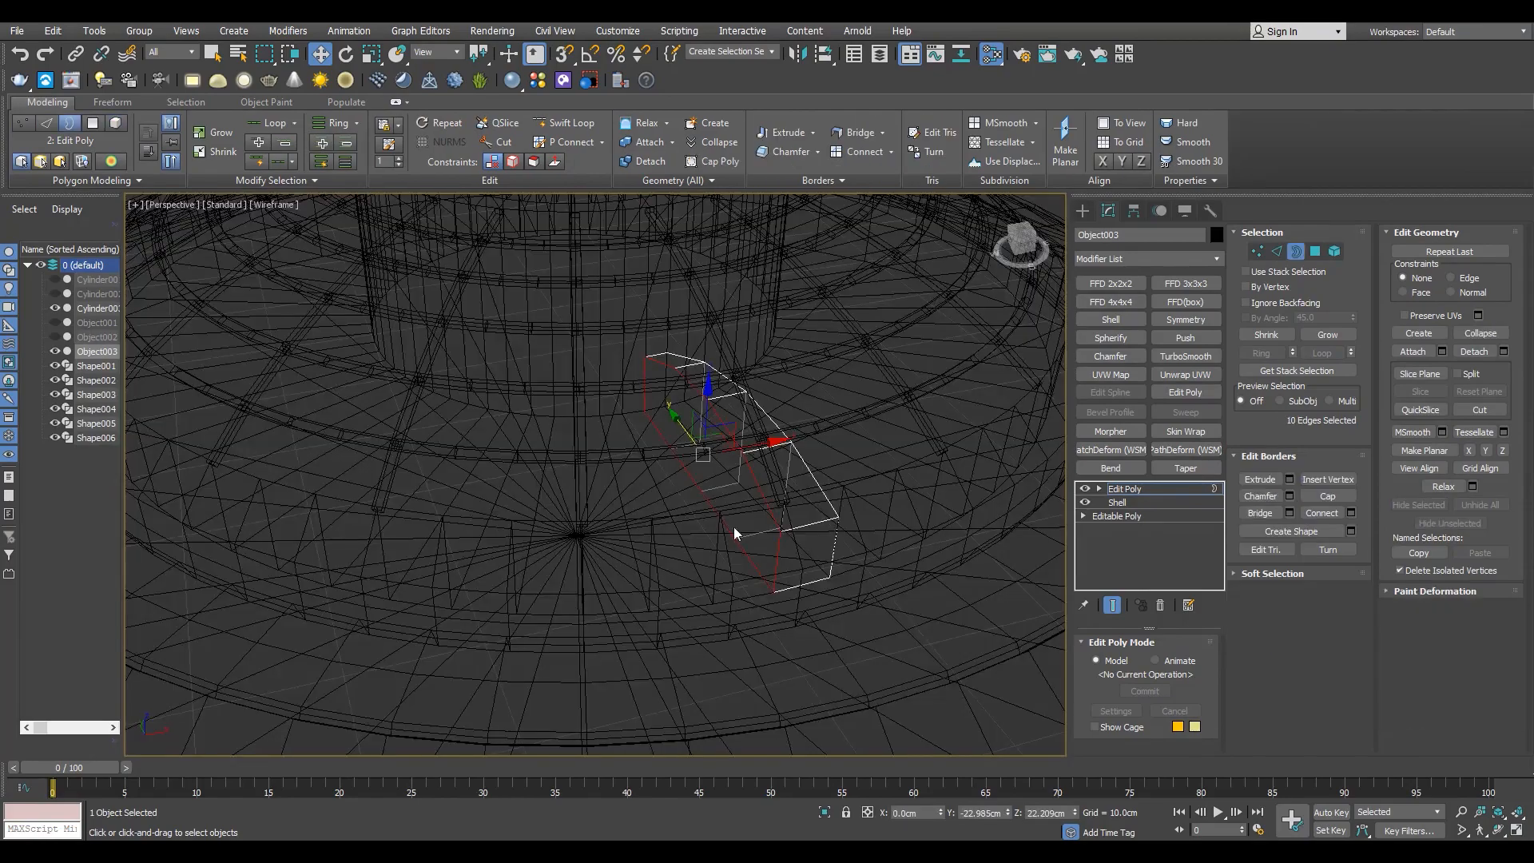
Select vertices at the ends of the remaining half-block and convert the object to an Editable Poly.
middle_click_drag(733, 526, 769, 567, "alt")
key("1")
left_click_drag(768, 567, 659, 503)
left_click_drag(671, 348, 633, 290)
middle_click_drag(663, 344, 489, 518, "alt")
key("1")
right_click(685, 421)
left_click(858, 607)
Cancel the free rotated copy of the block and turn on angle snap for a 20-degree rotation.
key("e")
key("F3")
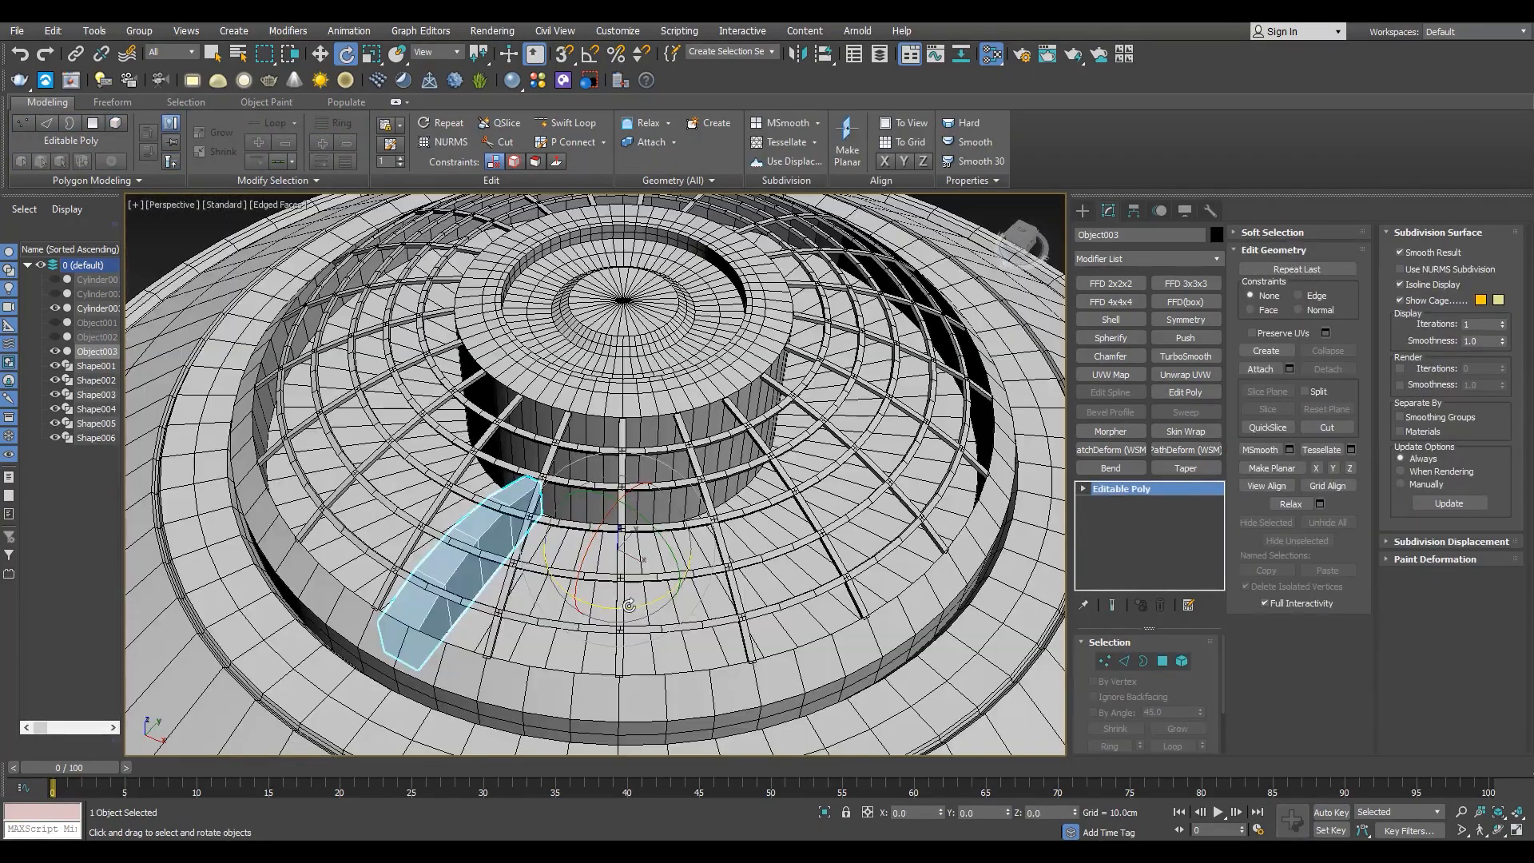
left_click_drag(601, 607, 630, 608, "shift")
left_click(830, 496)
key("a")
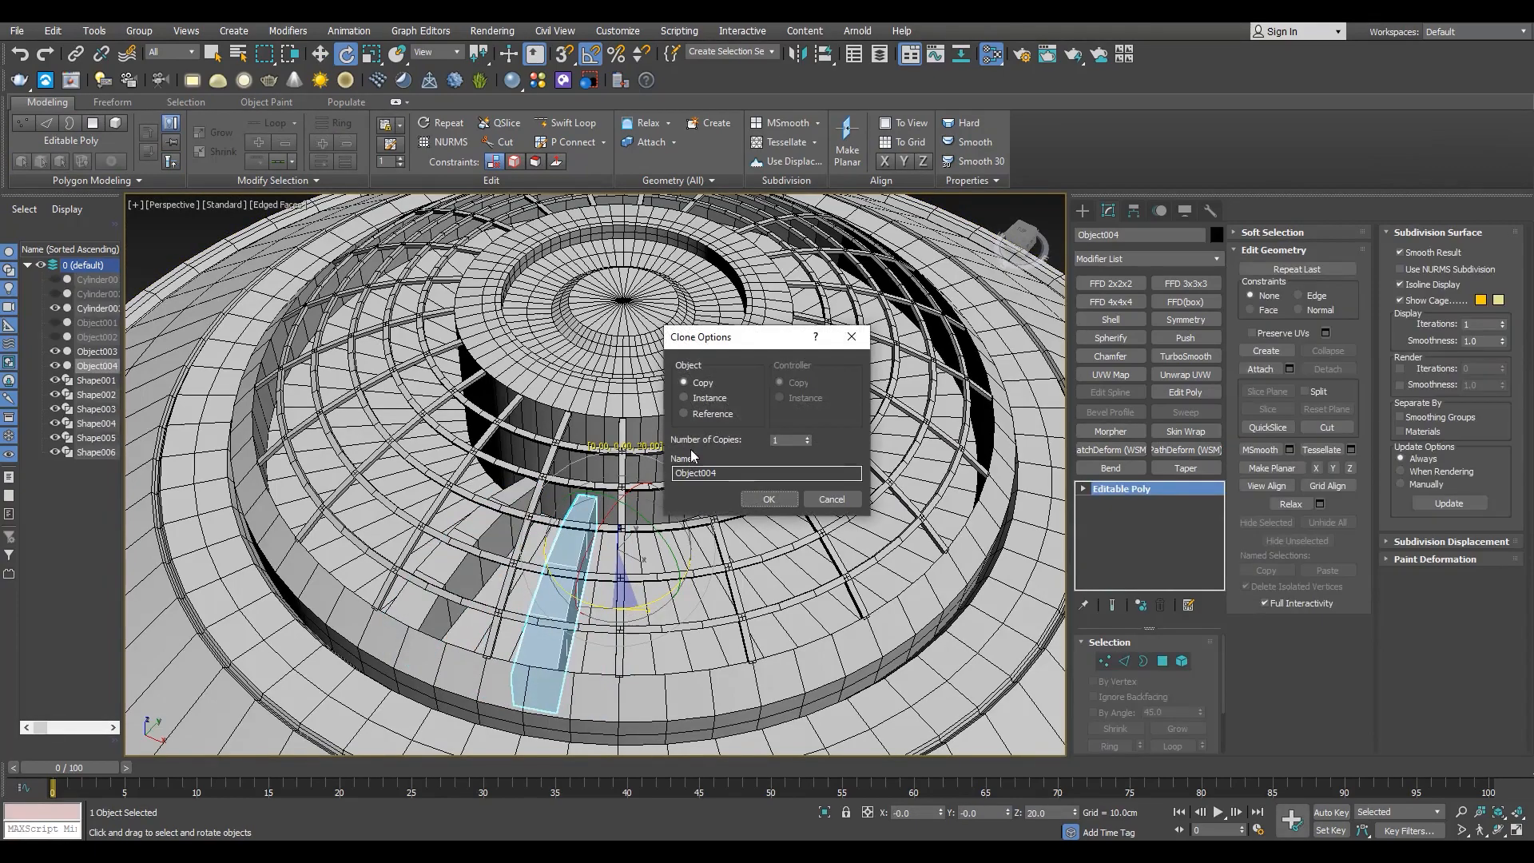
Try making 7 rotated copies of the arched block at 20-degree spacing around the central column.
left_click(786, 441)
type("7")
left_click(769, 499)
middle_click_drag(671, 543, 559, 567, "alt")
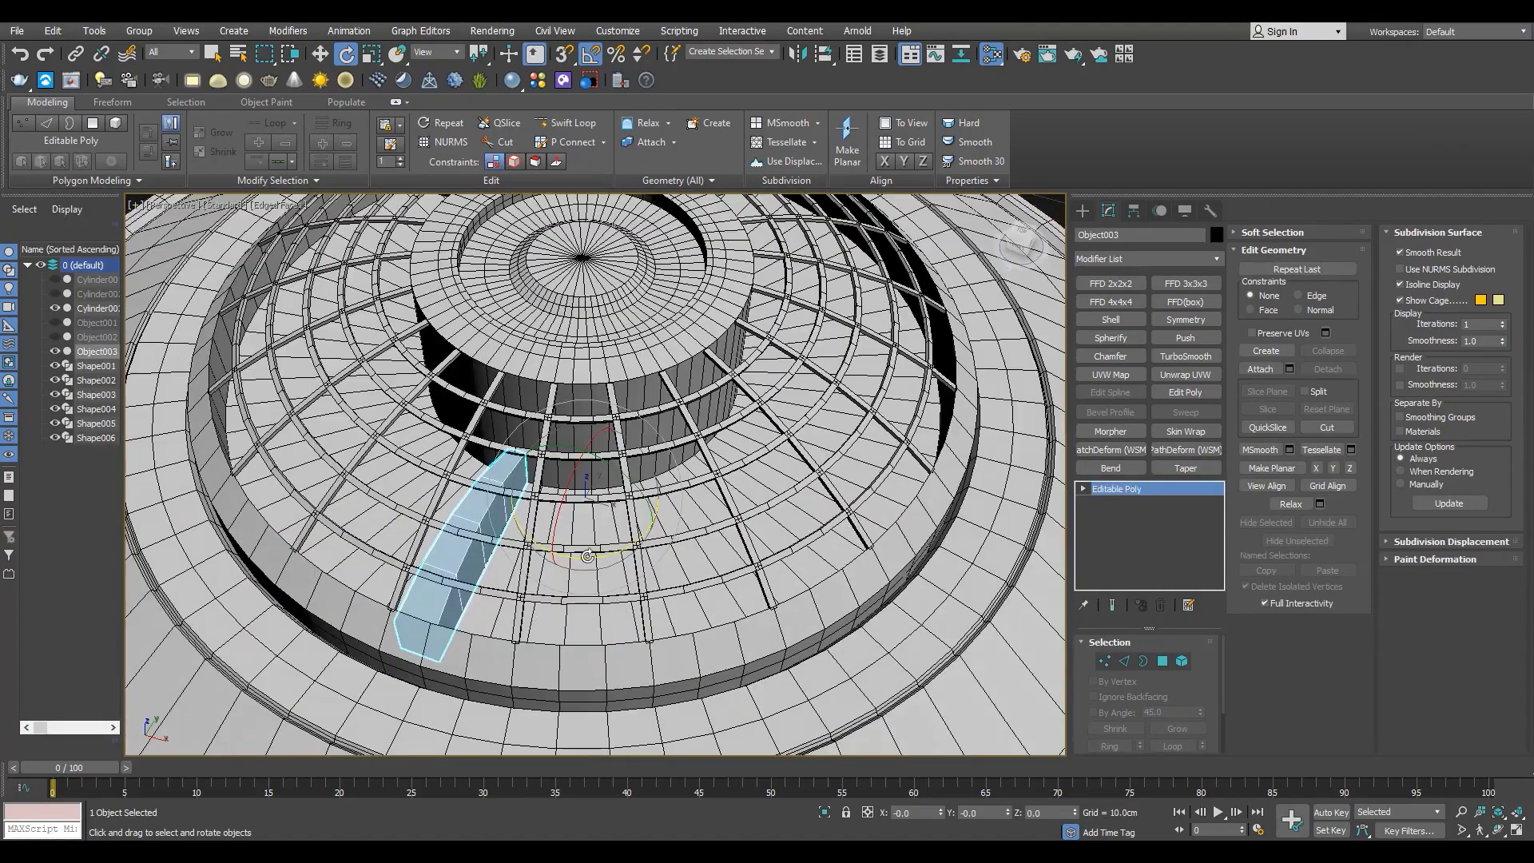
Rotate-copy the arched block in 20-degree increments around the disc's centre, making 17 copies that complete the circle.
left_click_drag(583, 560, 604, 561)
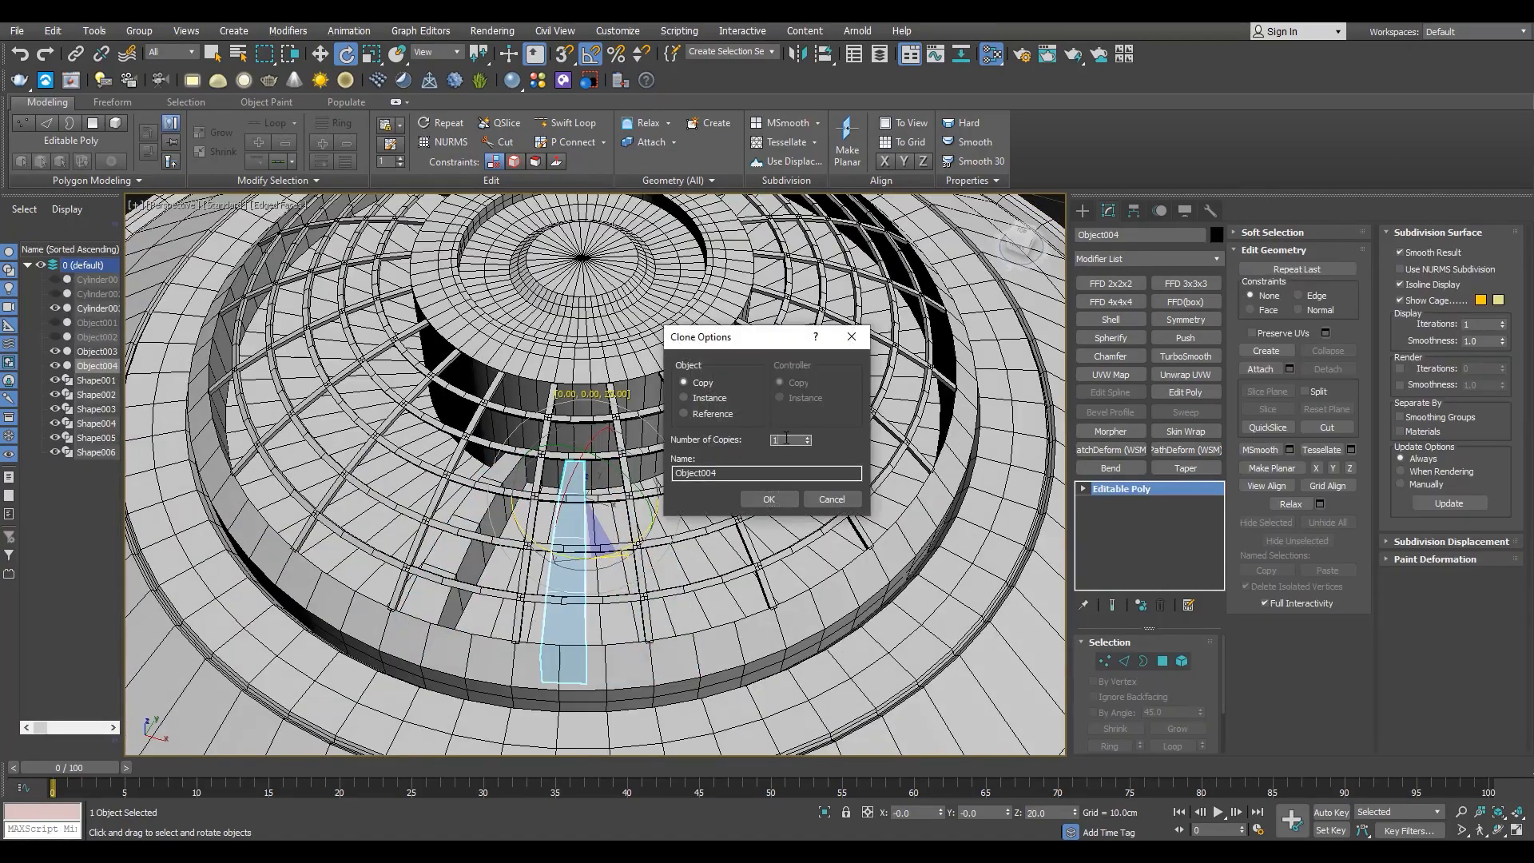
left_click(768, 498)
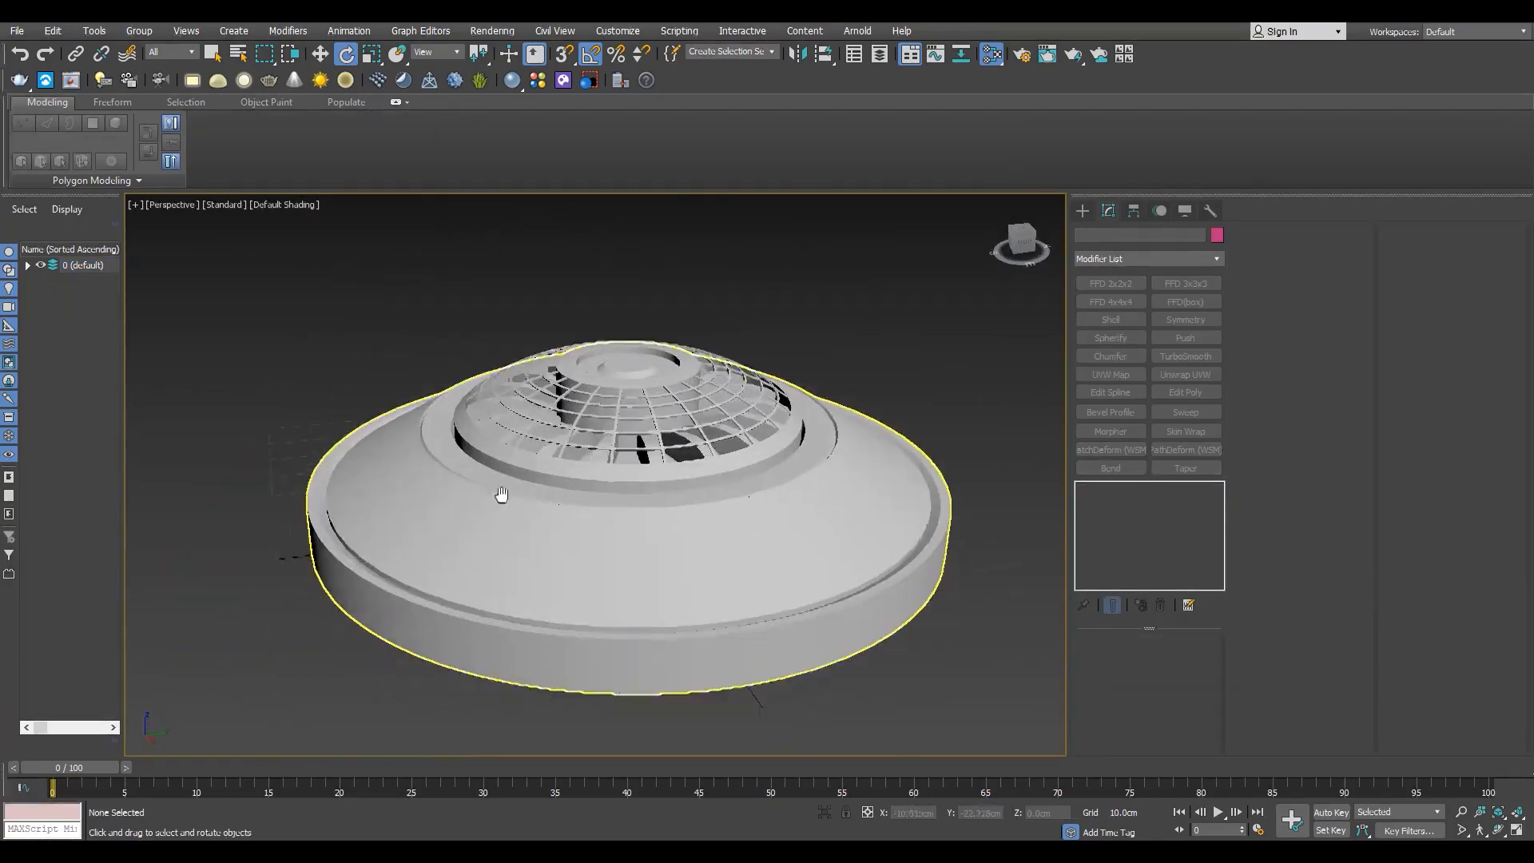
On Cylinder003, position an edge loop around the dome rim's outer wall, just above the ledge.
scroll(501, 499, "up", 4)
left_click(504, 502)
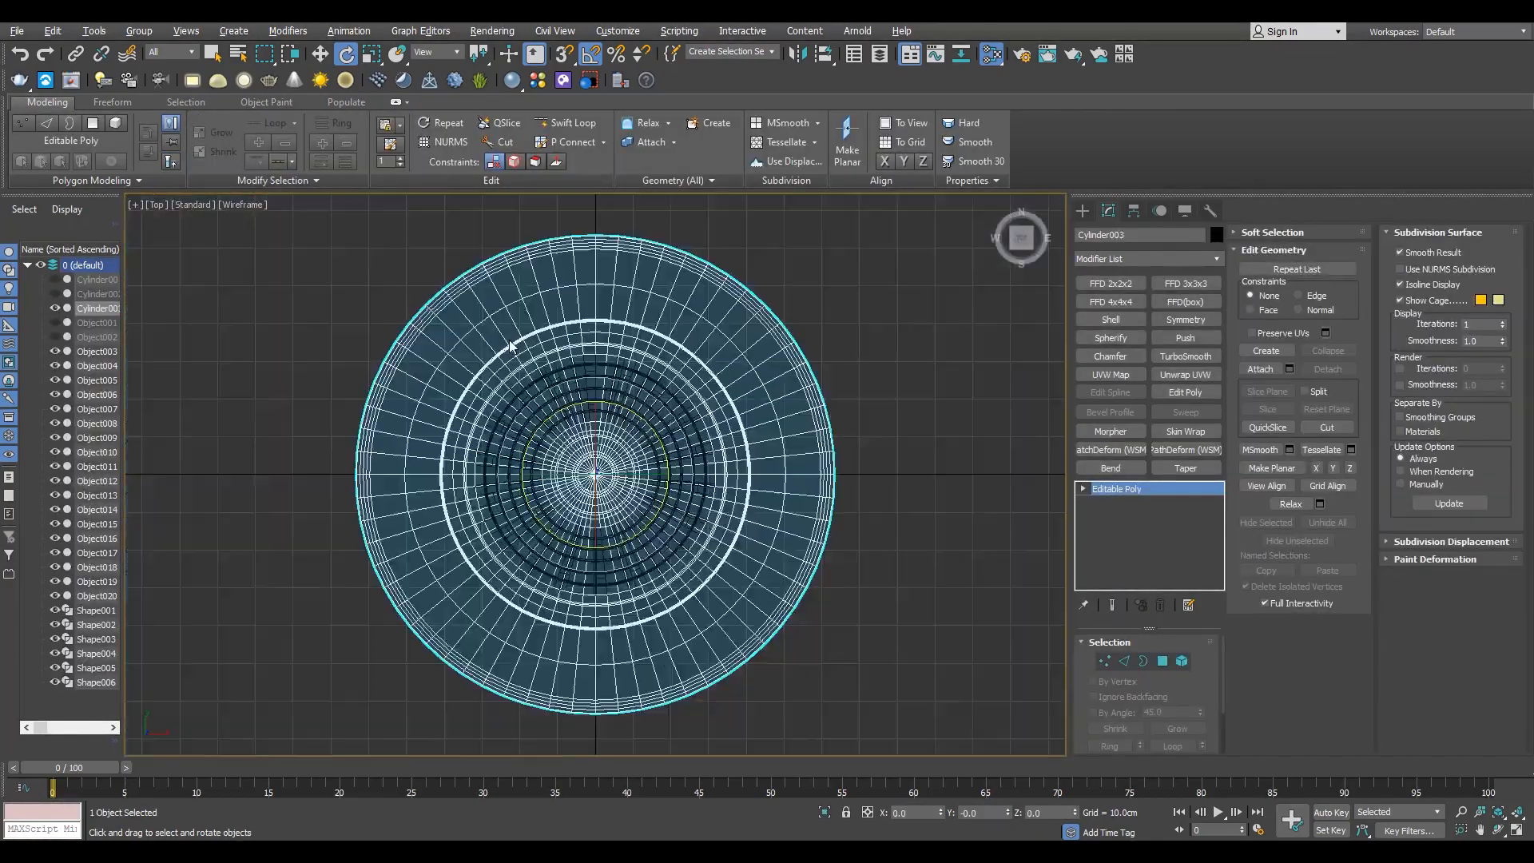
scroll(446, 372, "up", 5)
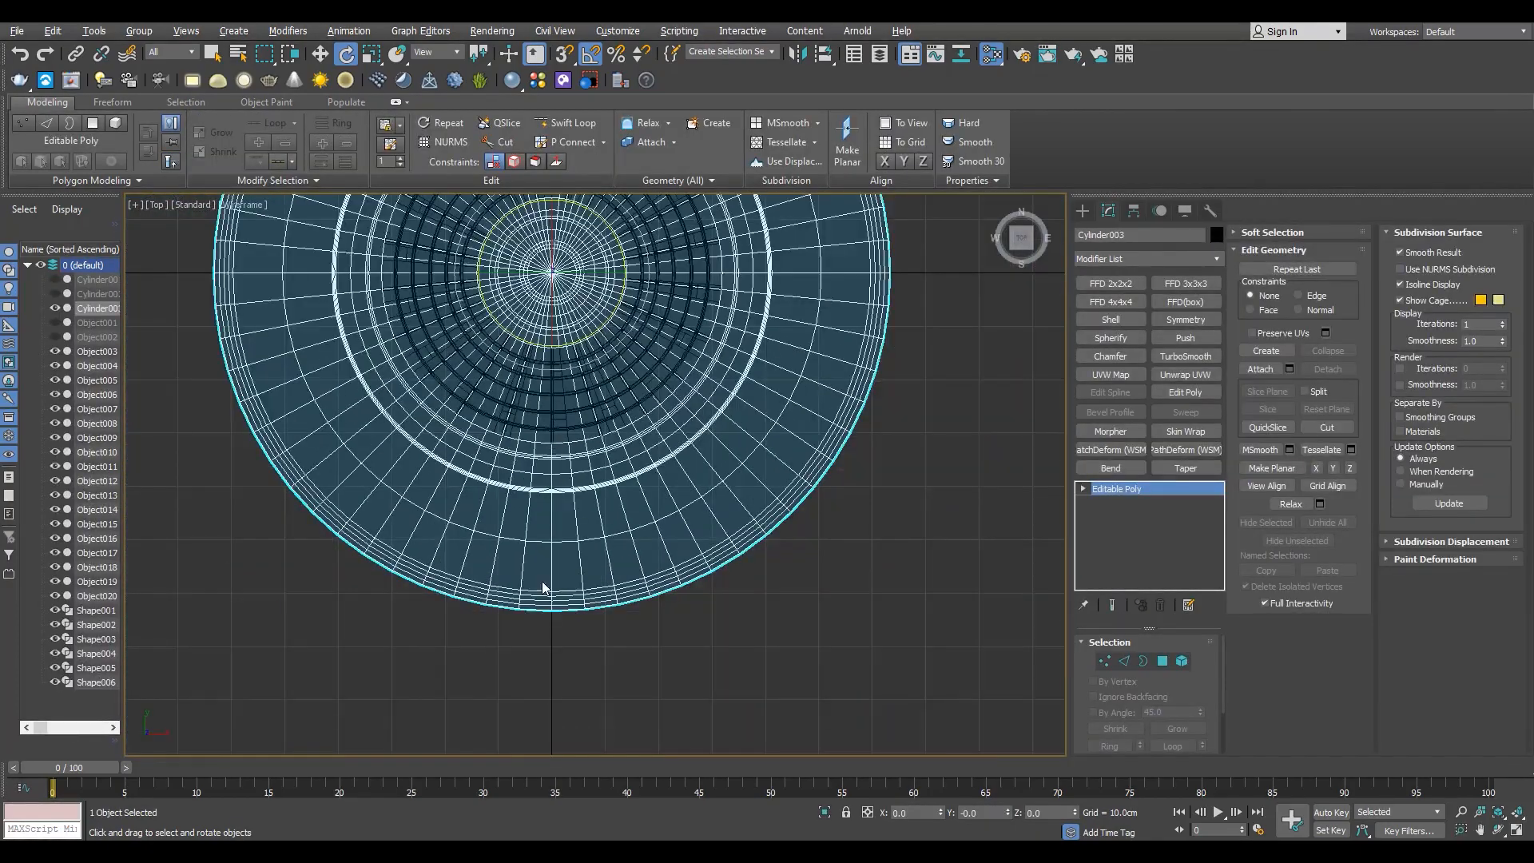
key("1")
left_click(606, 439)
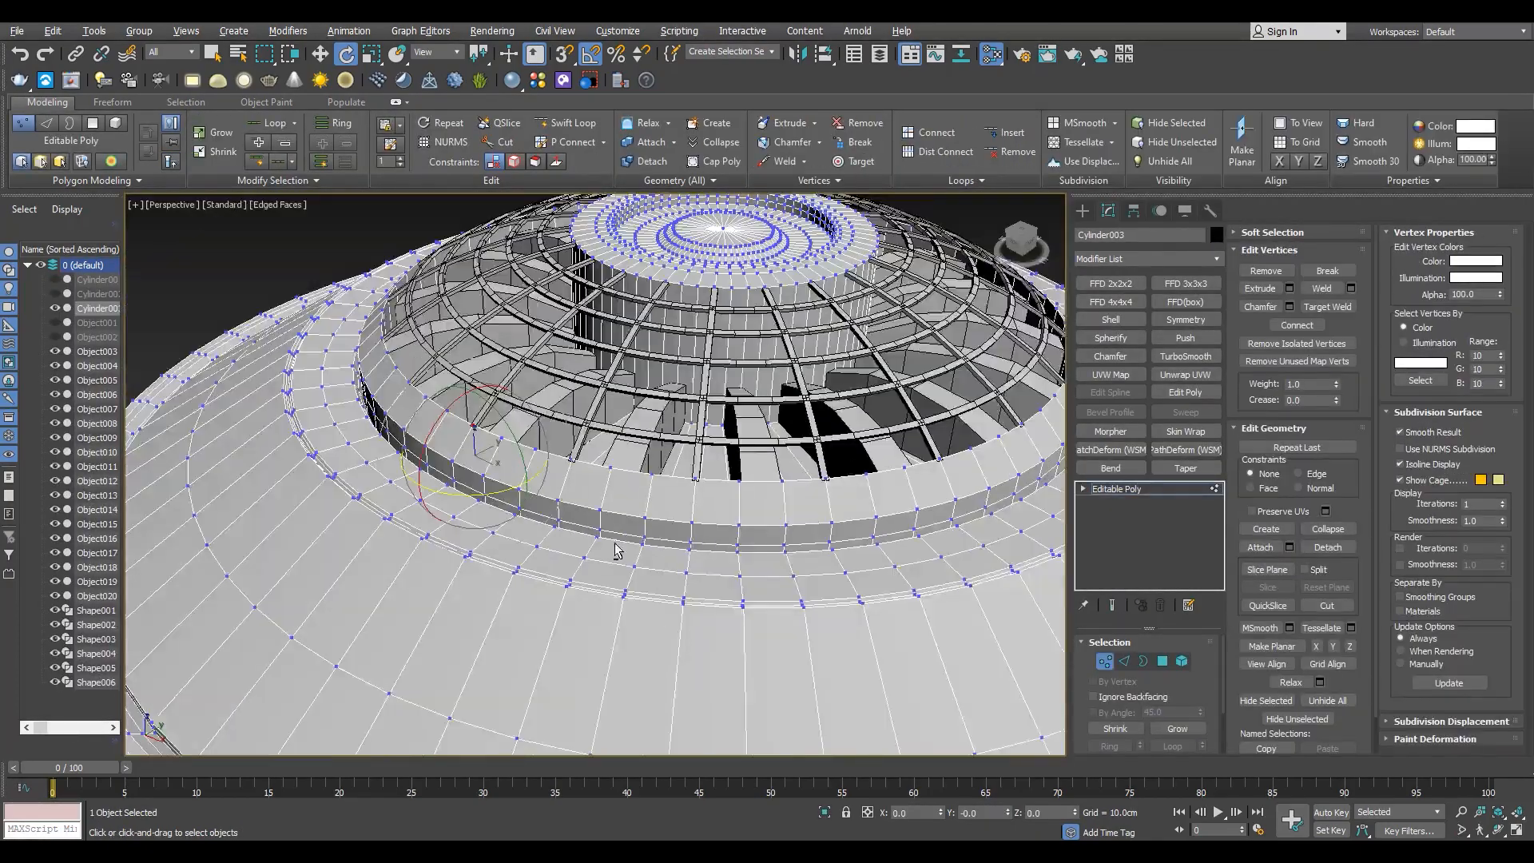
key("4")
left_click(460, 473)
middle_click_drag(695, 559, 564, 540, "alt")
key("2")
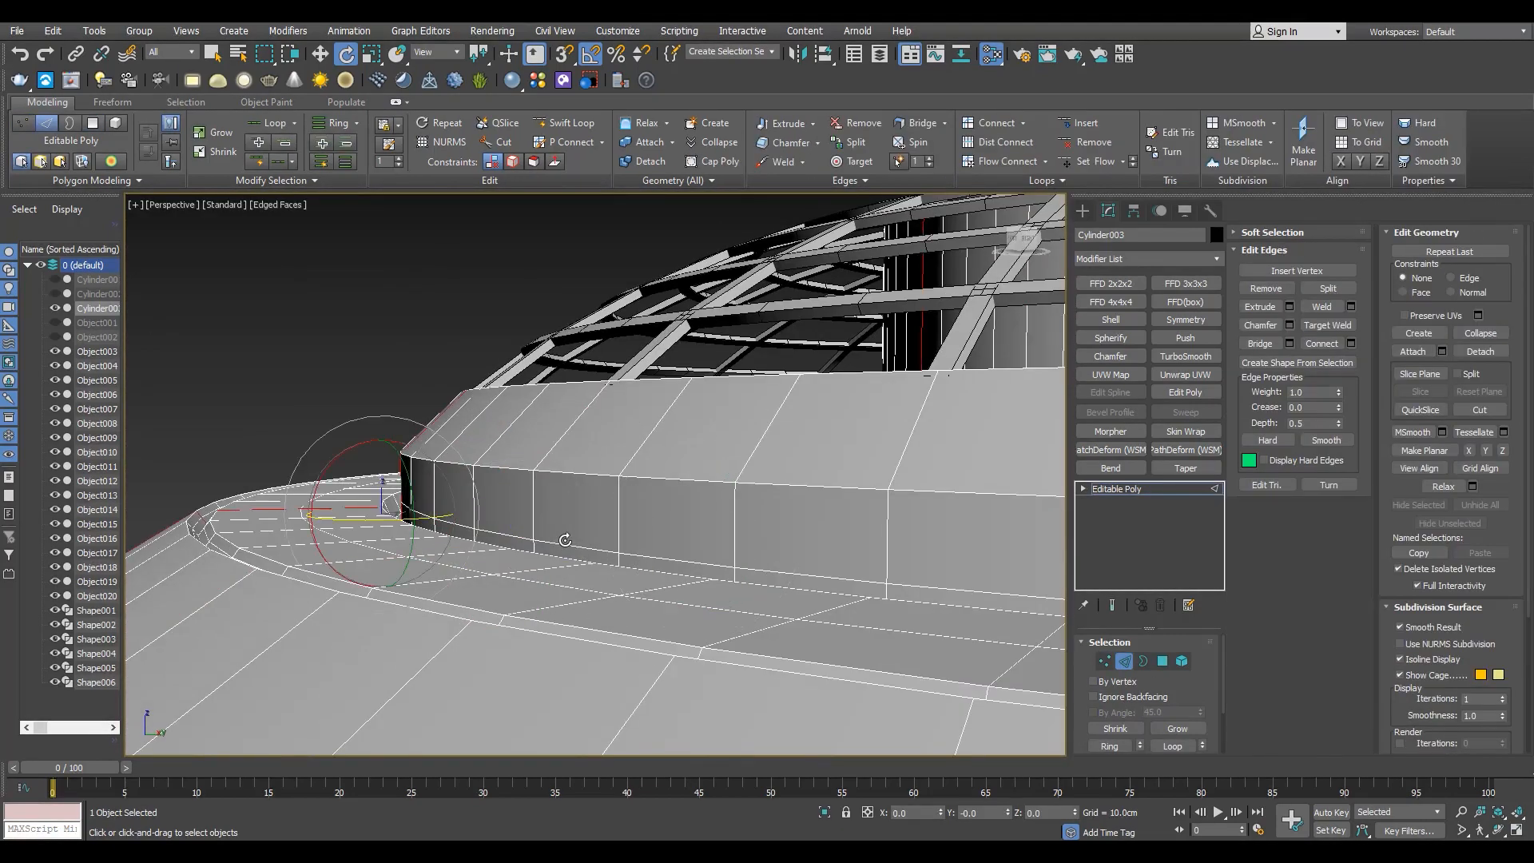
scroll(599, 466, "down", 5)
scroll(739, 523, "up", 3)
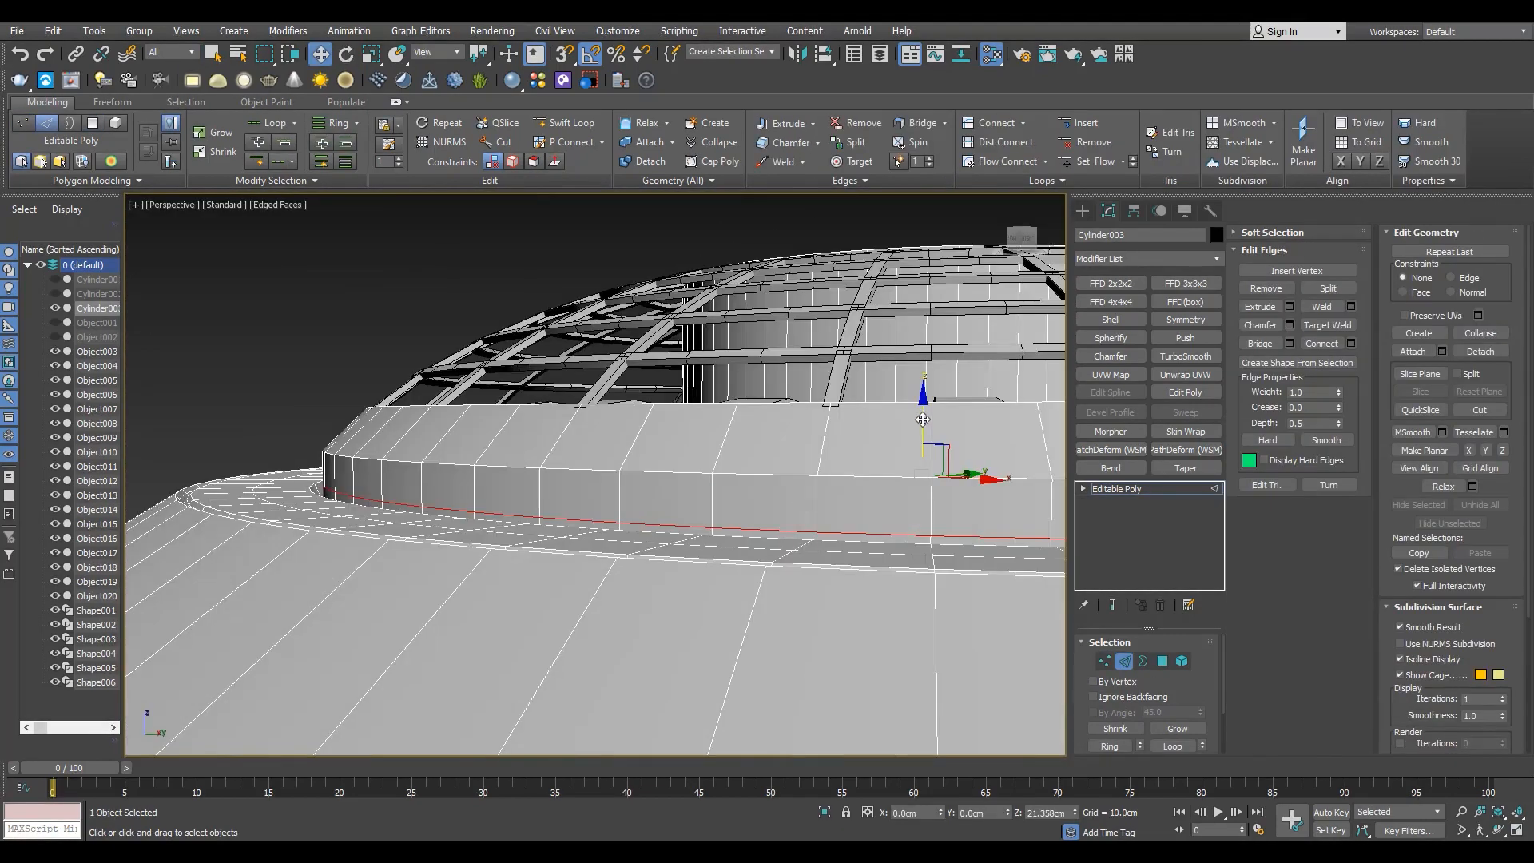
scroll(310, 488, "up", 2)
scroll(311, 488, "down", 3)
Select the front polygon of the rim's outer wall beside the centre line.
key("4")
middle_click_drag(311, 488, 411, 561, "alt")
scroll(465, 502, "up", 3)
left_click(447, 507, "ctrl")
key("t")
key("F3")
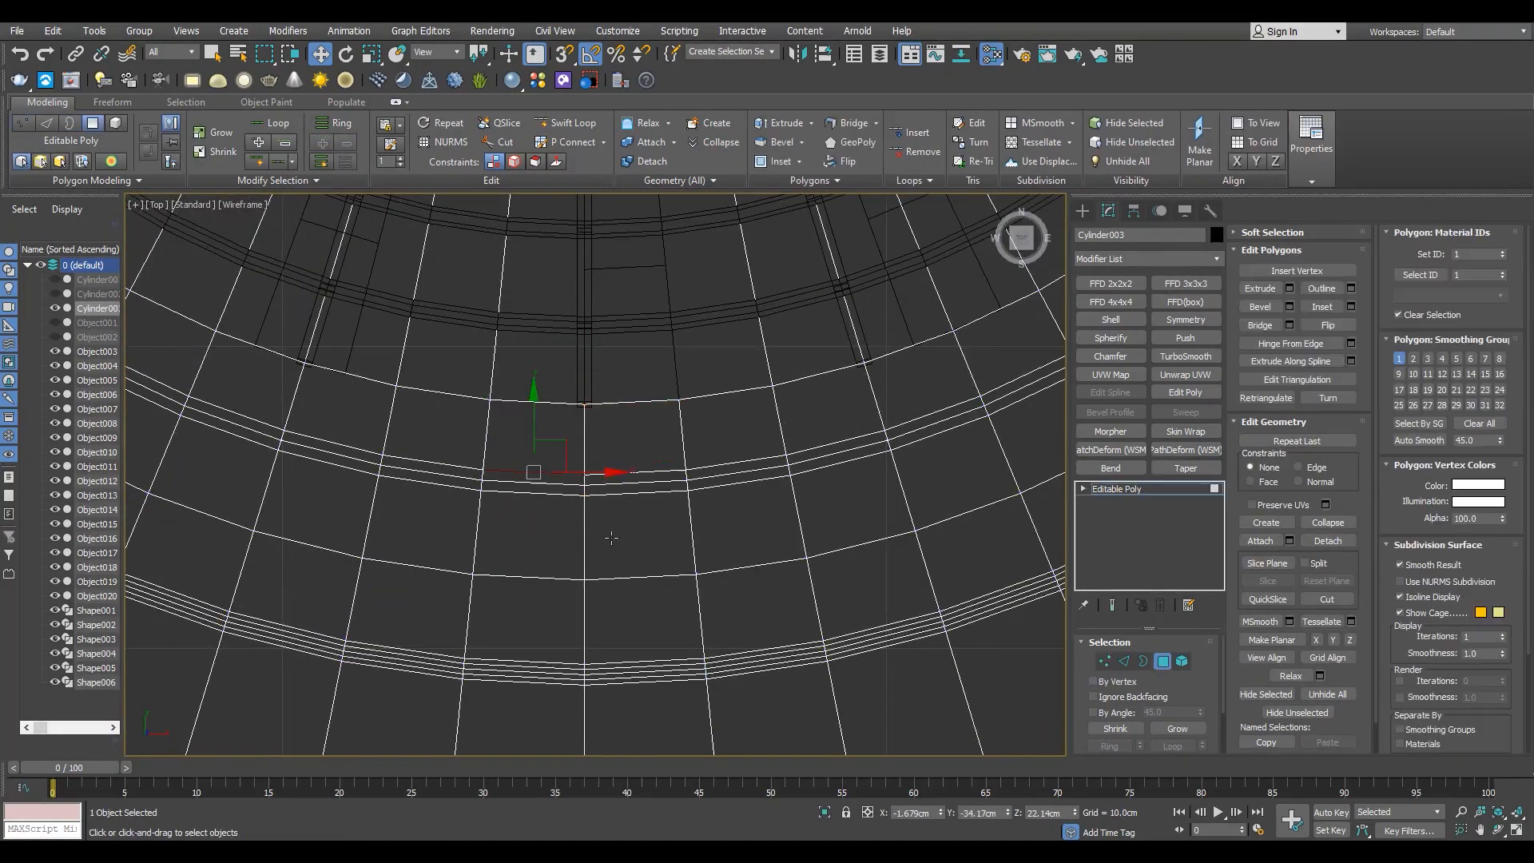
key("p")
key("F3")
left_click(535, 592, "ctrl")
key("alt+w")
key("alt+w")
middle_click_drag(511, 583, 615, 524, "alt")
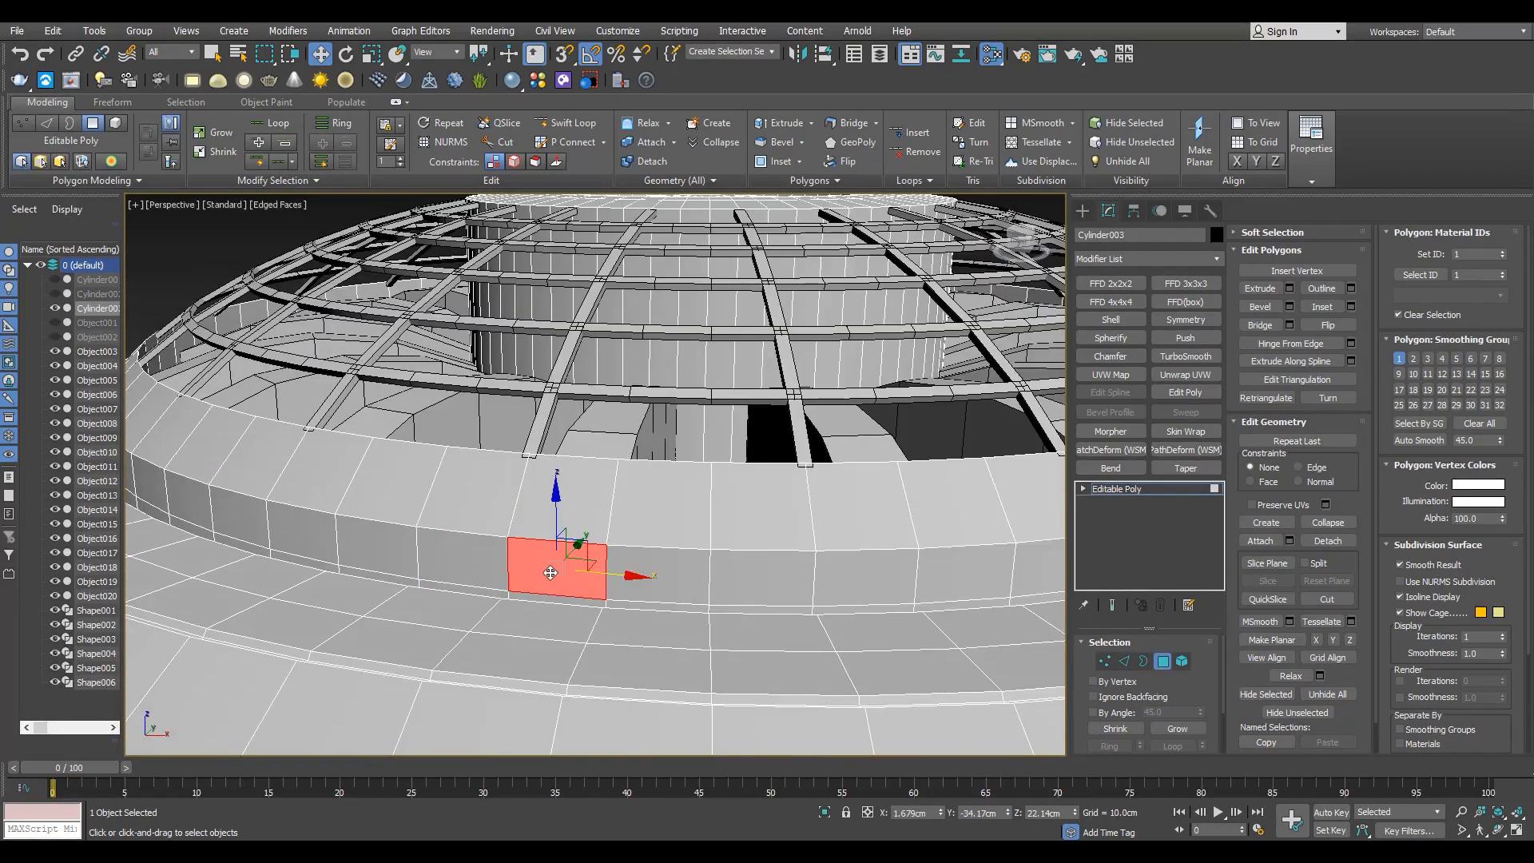
middle_click_drag(493, 570, 527, 551, "alt")
Hinge the selected wall polygon outward from its side edge by about 185 degrees with 4 segments.
mouse_move(1358, 499)
left_mouse_down()
mouse_move(1357, 477)
mouse_move(1357, 497)
left_mouse_up()
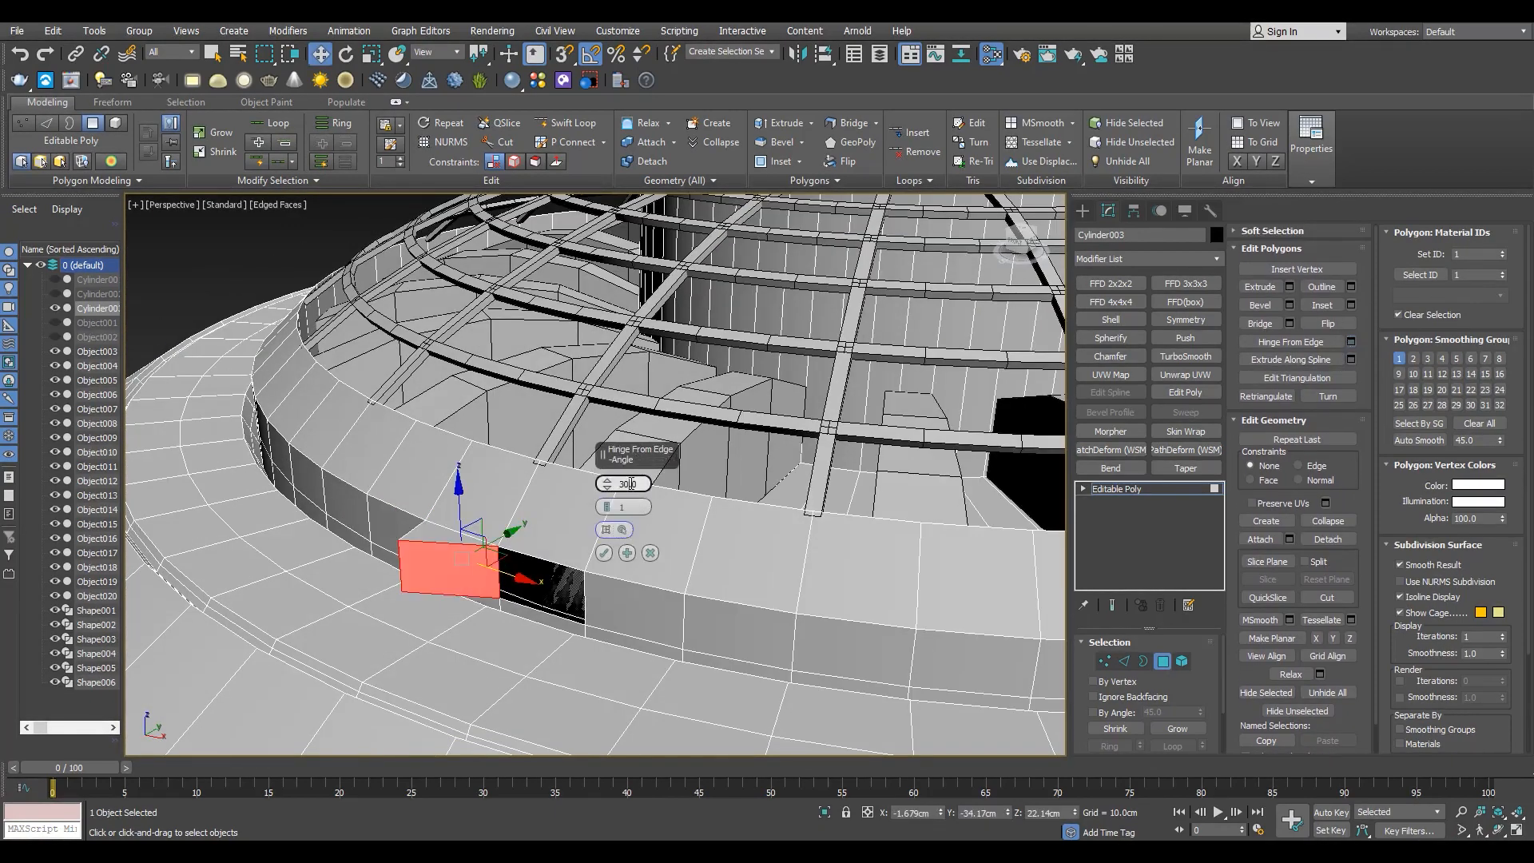
middle_click_drag(571, 599, 543, 607, "alt")
scroll(543, 607, "up", 4)
mouse_move(608, 483)
left_mouse_down()
mouse_move(613, 469)
mouse_move(609, 487)
left_mouse_up()
scroll(329, 518, "down", 5)
middle_click_drag(328, 517, 484, 515, "alt")
scroll(484, 516, "up", 6)
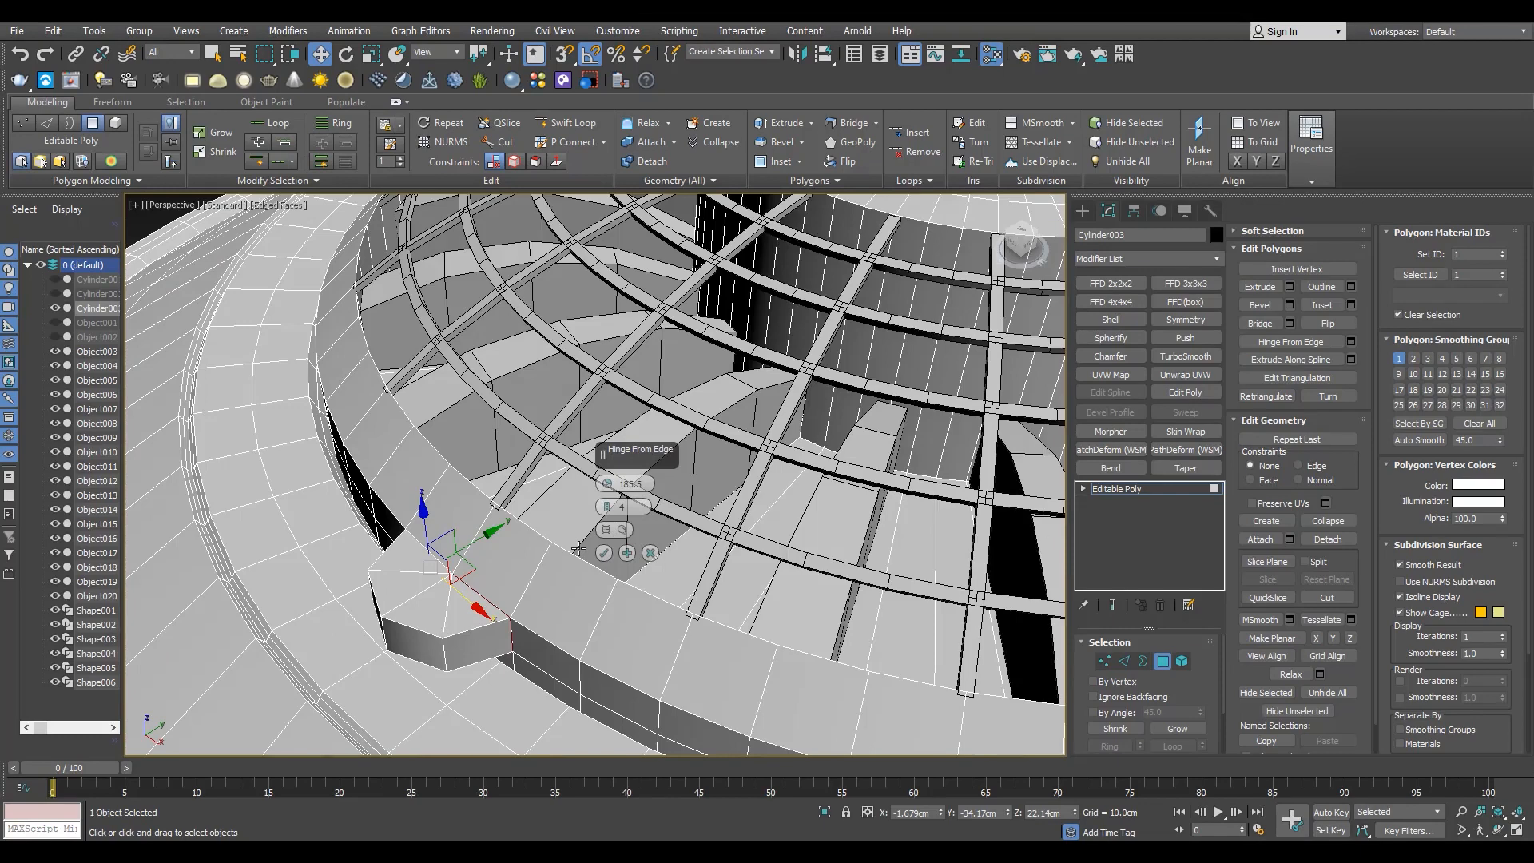
left_click(603, 553)
Check the vertices and open borders where the hinged block meets the rim wall.
scroll(534, 582, "up", 4)
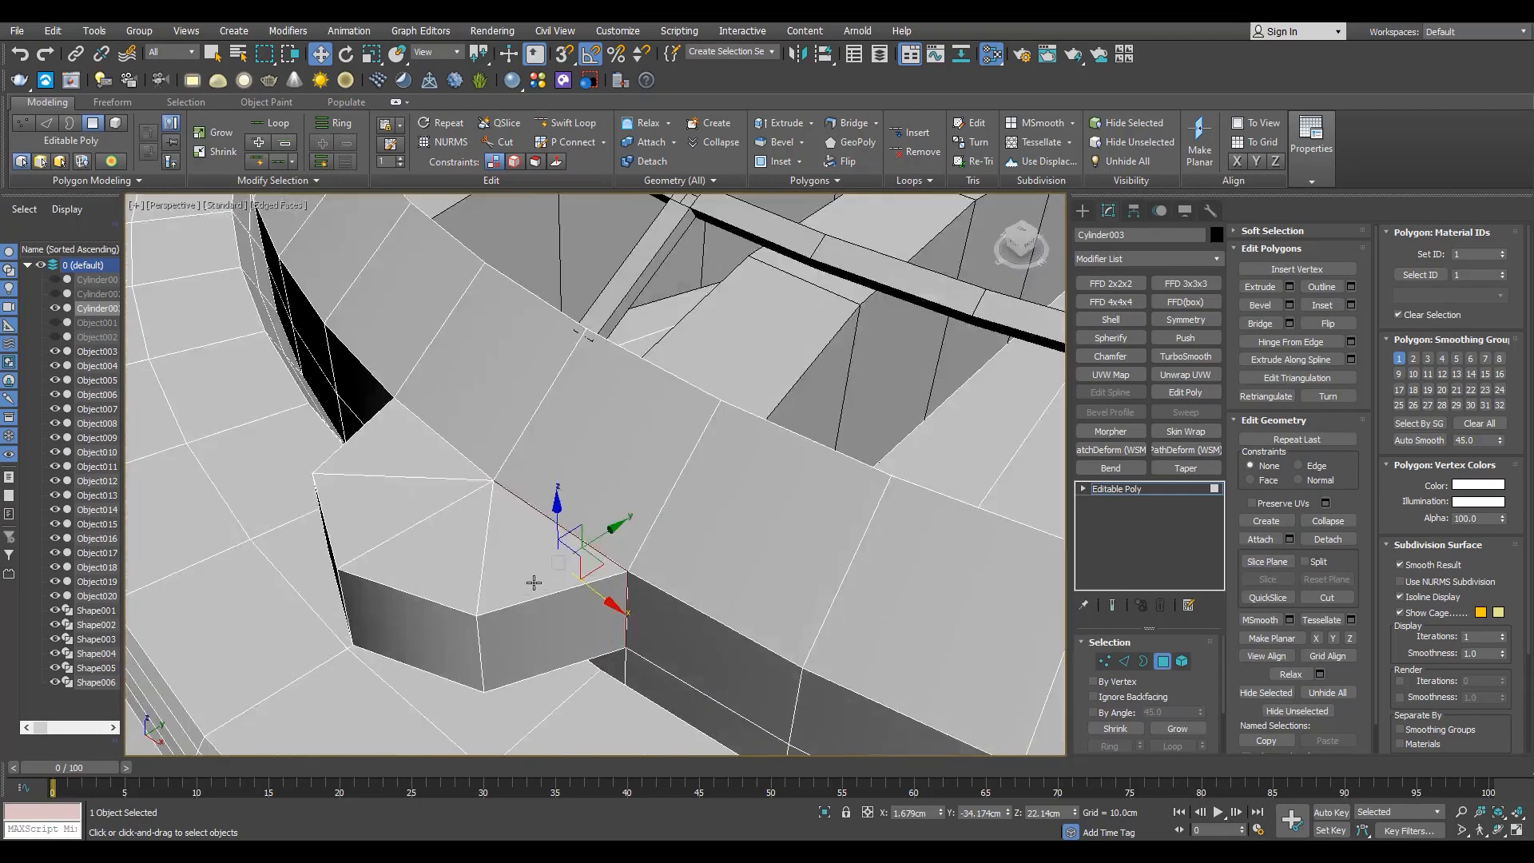
key("F3")
key("F3")
key("1")
key("F3")
left_click_drag(663, 614, 622, 563)
left_click_drag(1214, 680, 1234, 609)
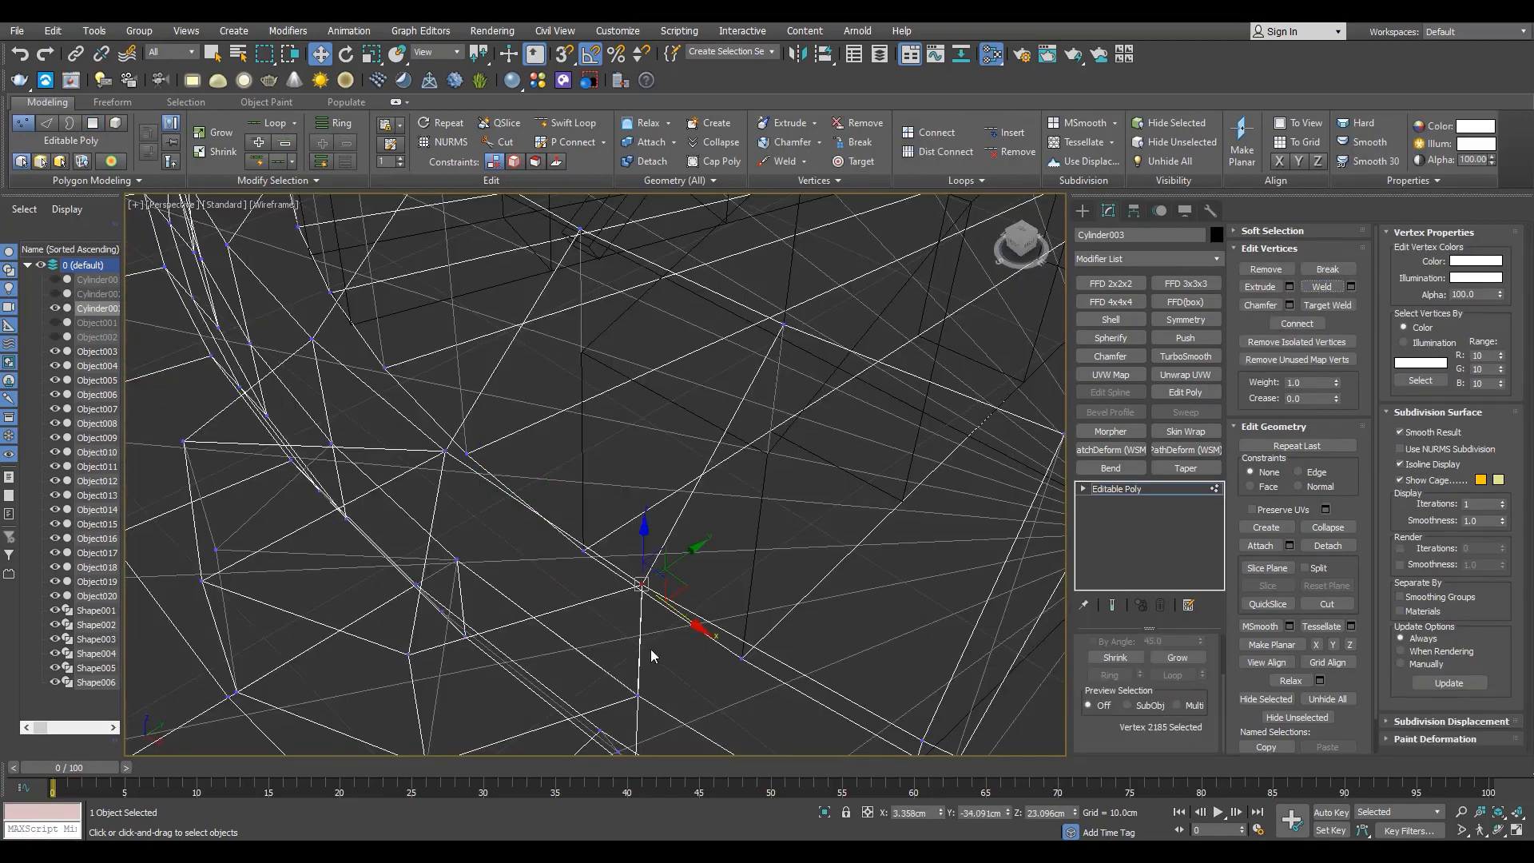
middle_click_drag(651, 655, 670, 645, "alt")
left_click_drag(669, 679, 591, 753)
key("3")
scroll(534, 575, "down", 5)
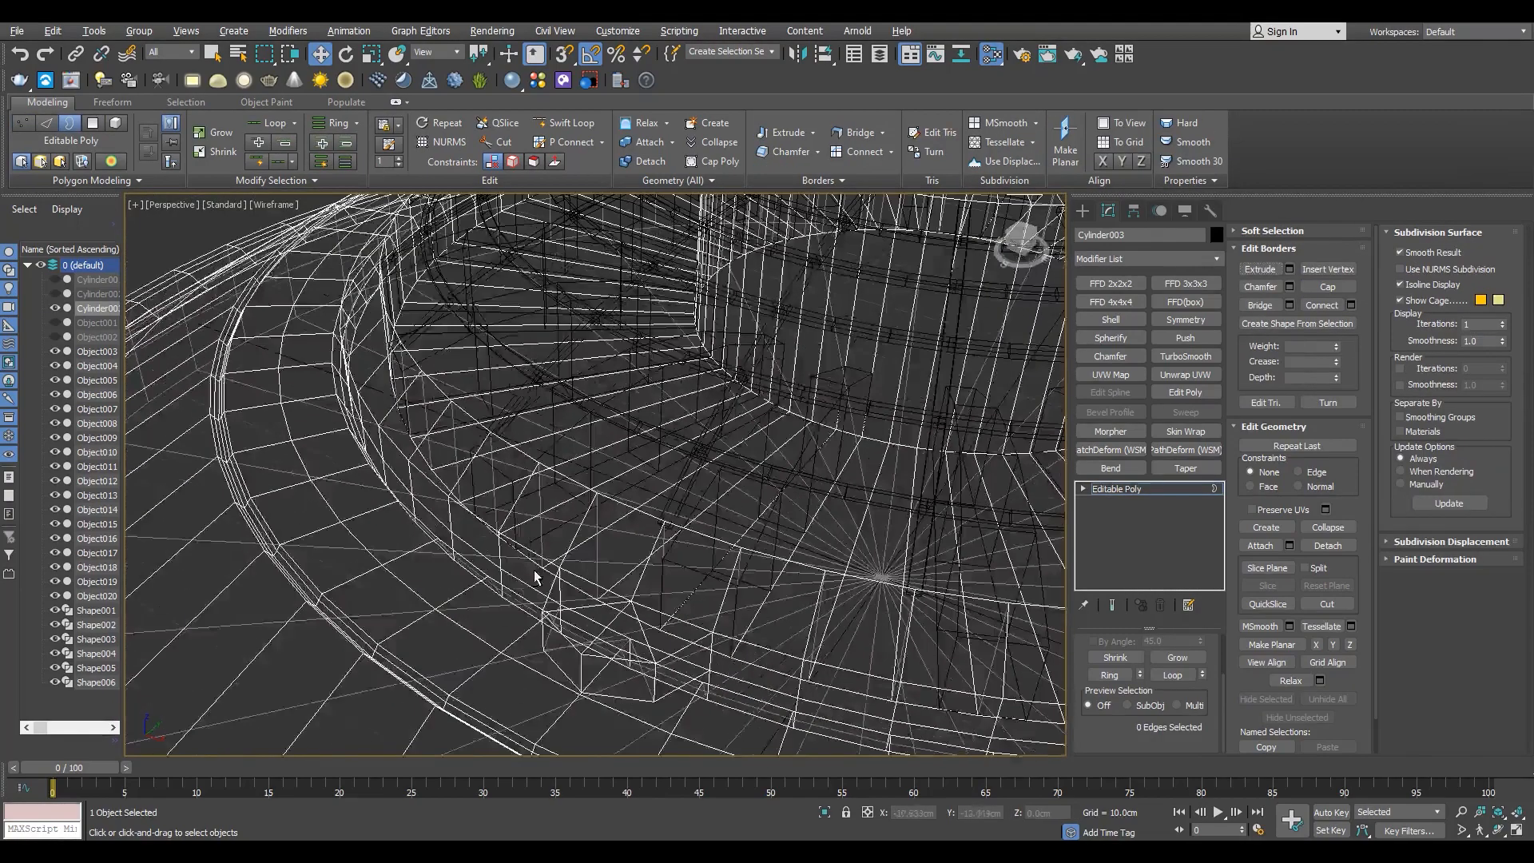
Remove the intermediate radial edges on the hinged block's top and underside, keeping only the middle one.
key("F3")
key("2")
key("F3")
middle_click_drag(548, 622, 520, 663, "alt")
left_click(539, 558, "ctrl")
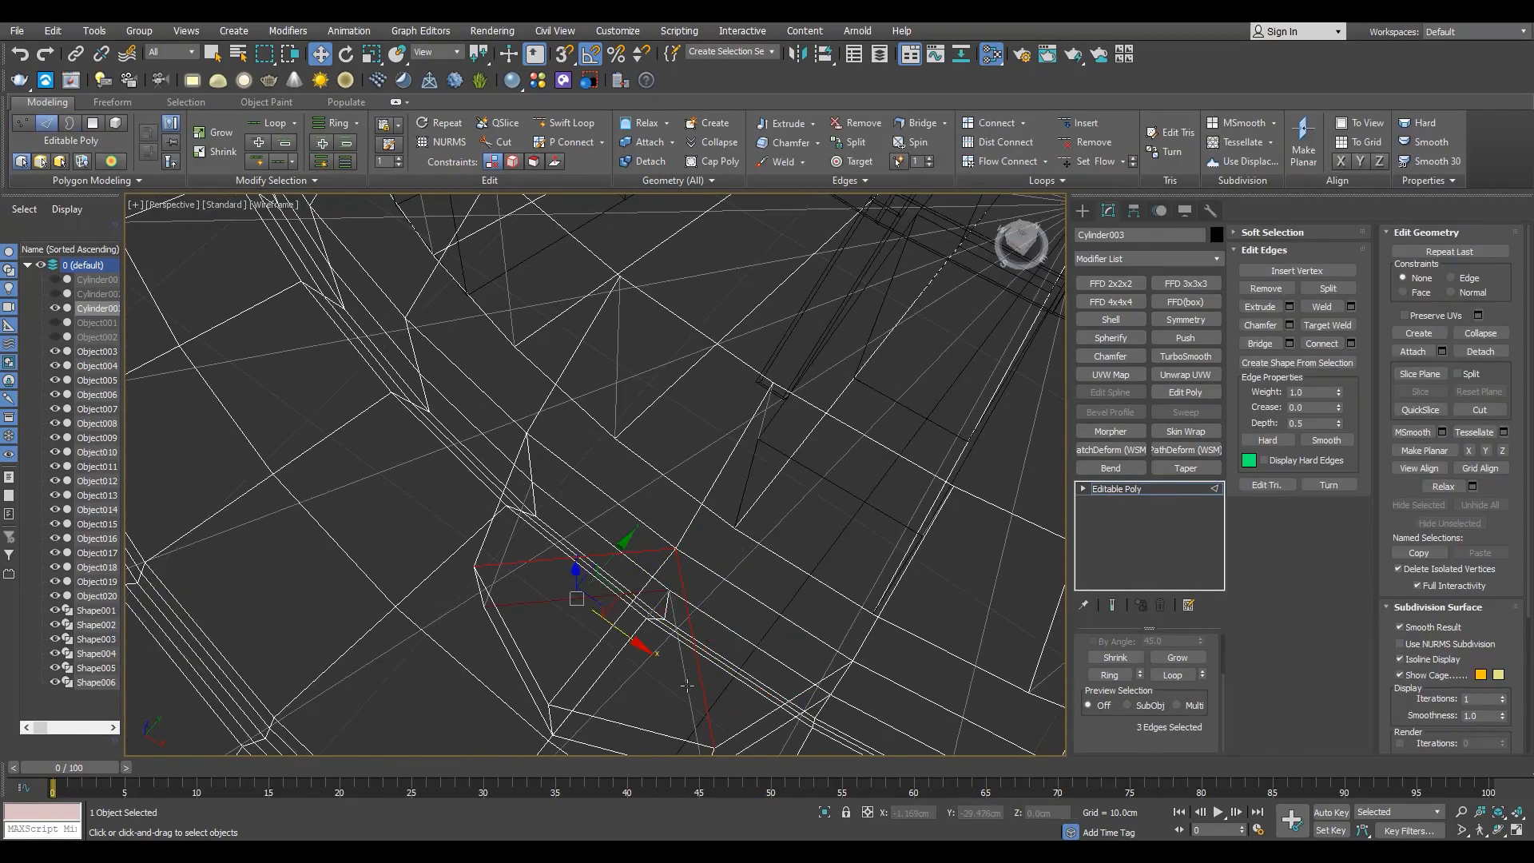
key("F3")
Select the hinged block's eight outer polygons and extend them outward from the rim wall by about 1.44 cm along Y.
key("4")
left_click(443, 421)
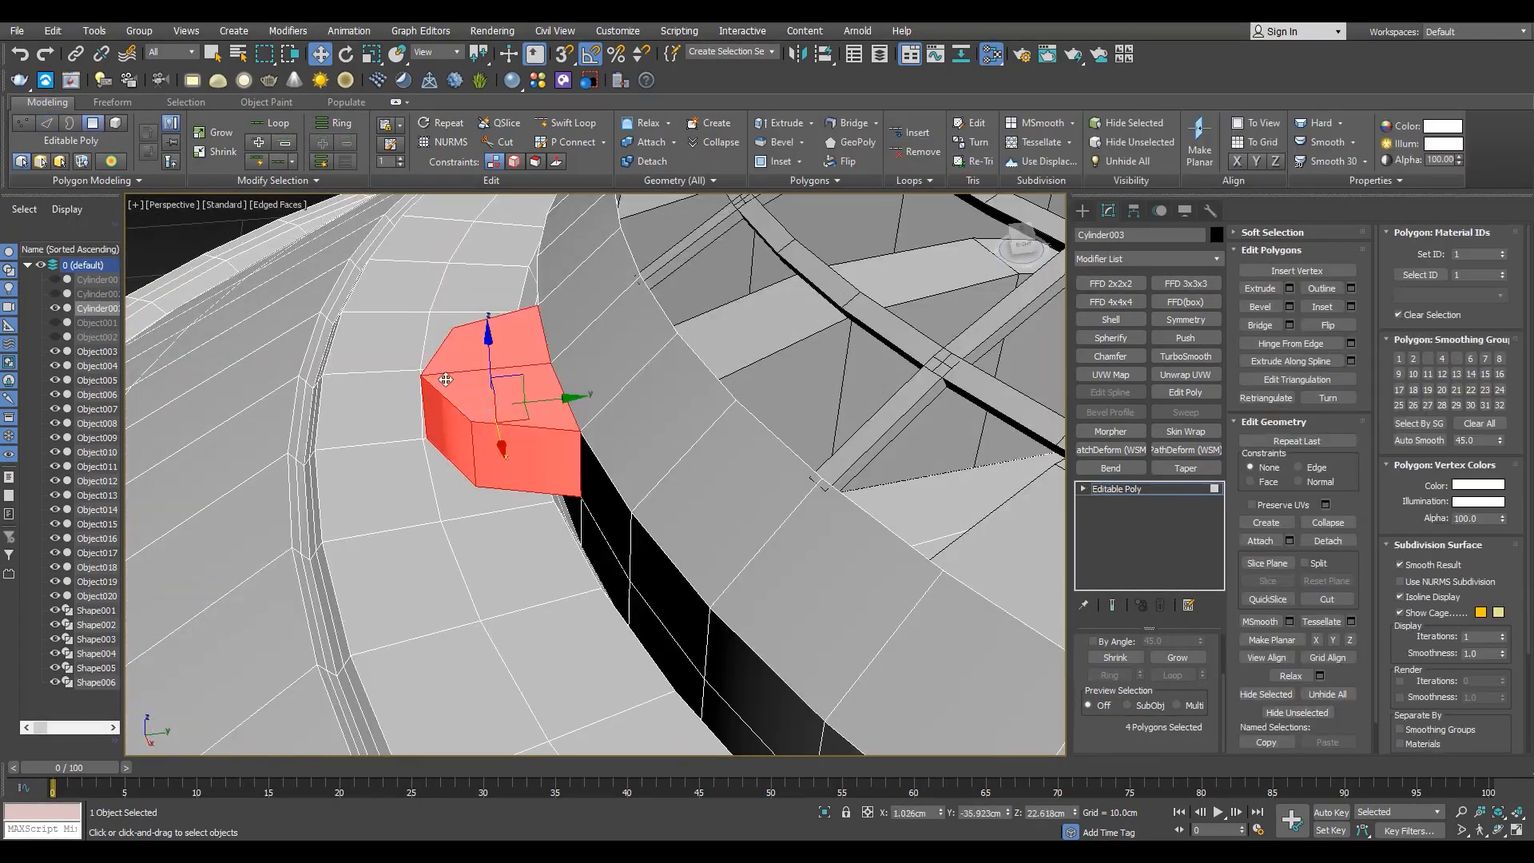
left_click(465, 479, "ctrl")
middle_click_drag(446, 379, 384, 472, "alt")
left_click(404, 476, "ctrl")
key("F3")
left_click(495, 479)
left_click(610, 511, "ctrl")
middle_click_drag(720, 471, 609, 534, "alt")
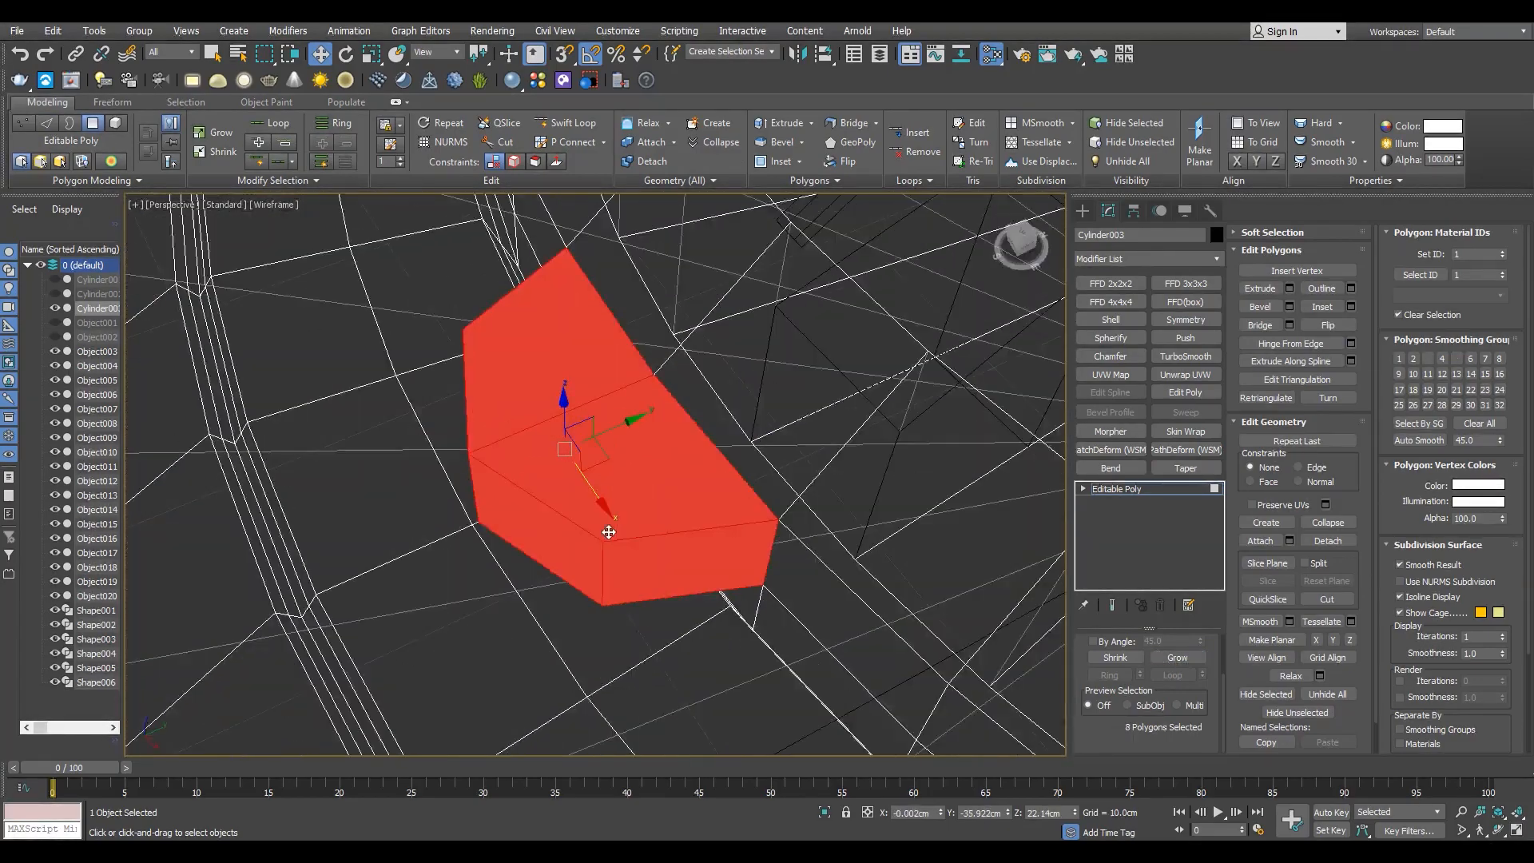
key("F3")
key("ctrl+shift+b")
left_click_drag(594, 431, 534, 481)
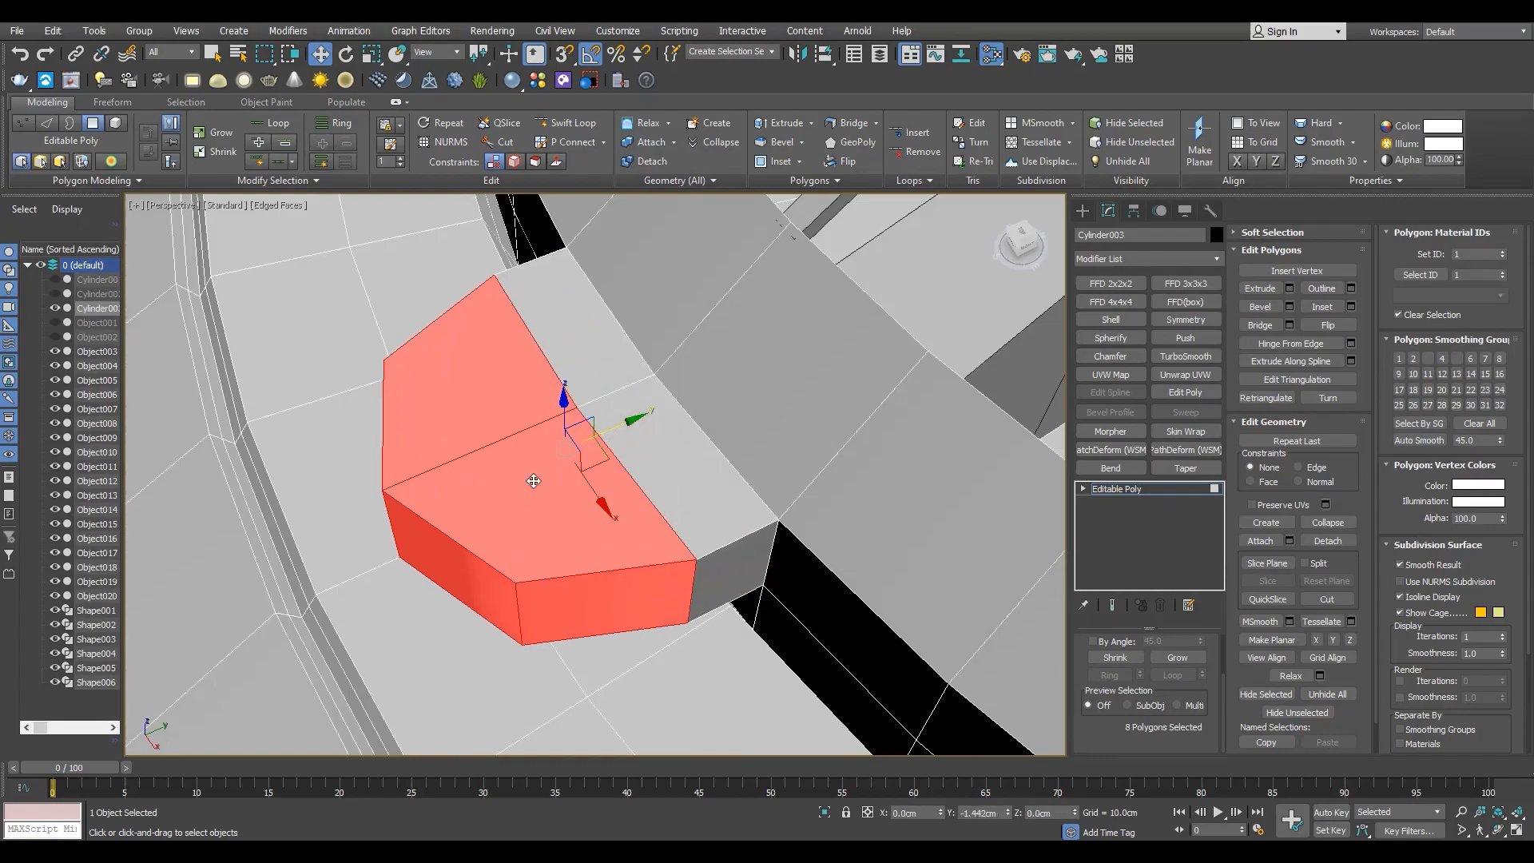
Select the edge loop at the foot of the rim wall together with the protruding block's bottom edges.
scroll(530, 493, "down", 4)
middle_click_drag(530, 493, 794, 623, "alt")
key("alt+w")
key("2")
key("alt+w")
key("F3")
double_click(773, 480, "ctrl")
scroll(794, 623, "up", 2)
double_click(749, 620, "ctrl")
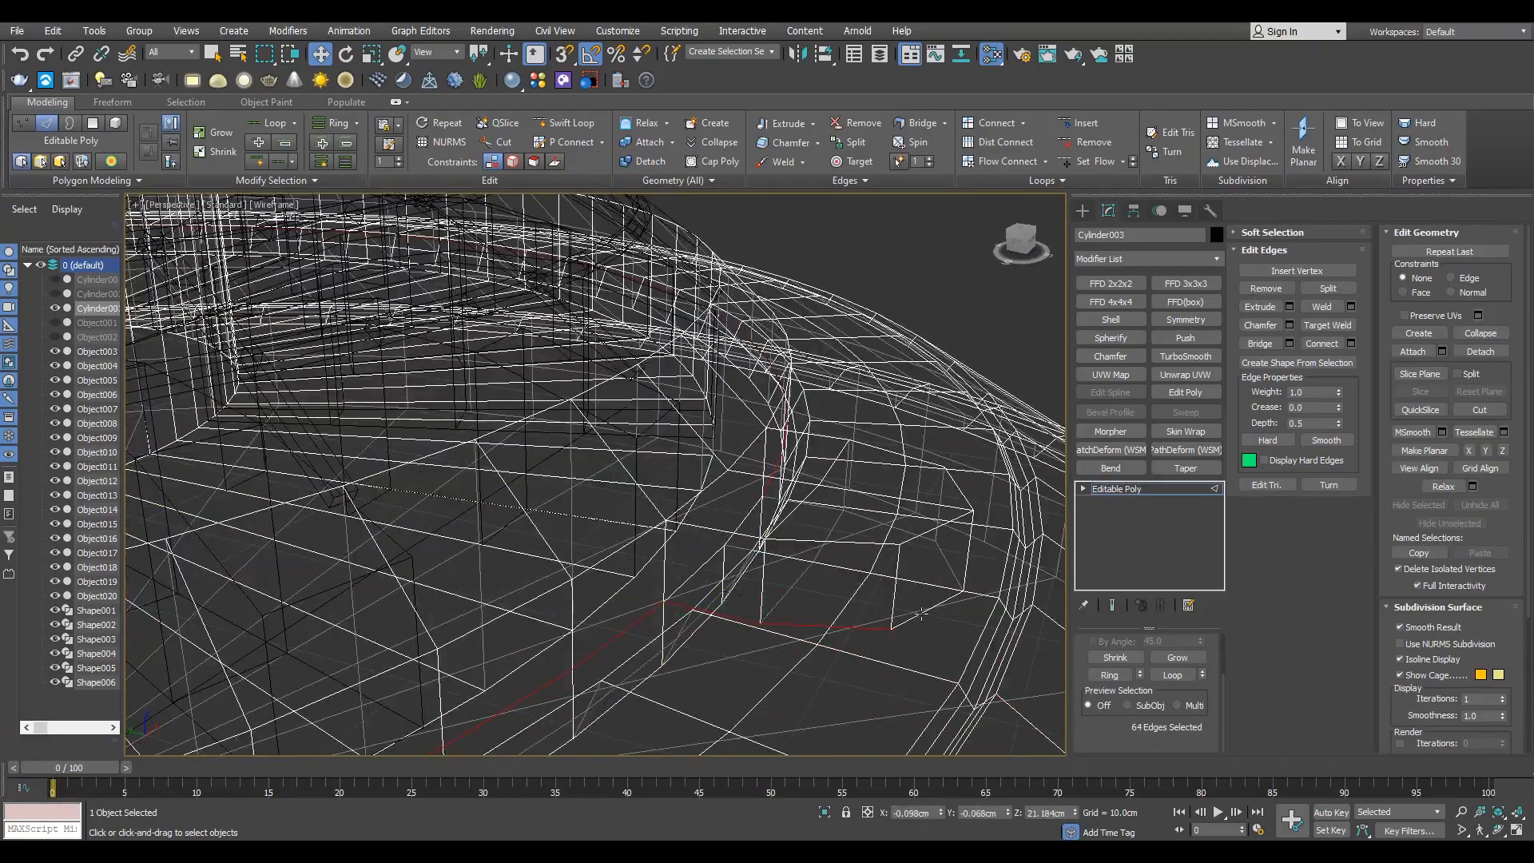
double_click(879, 513, "ctrl")
scroll(871, 511, "down", 3)
middle_click_drag(862, 511, 764, 456, "alt")
key("F3")
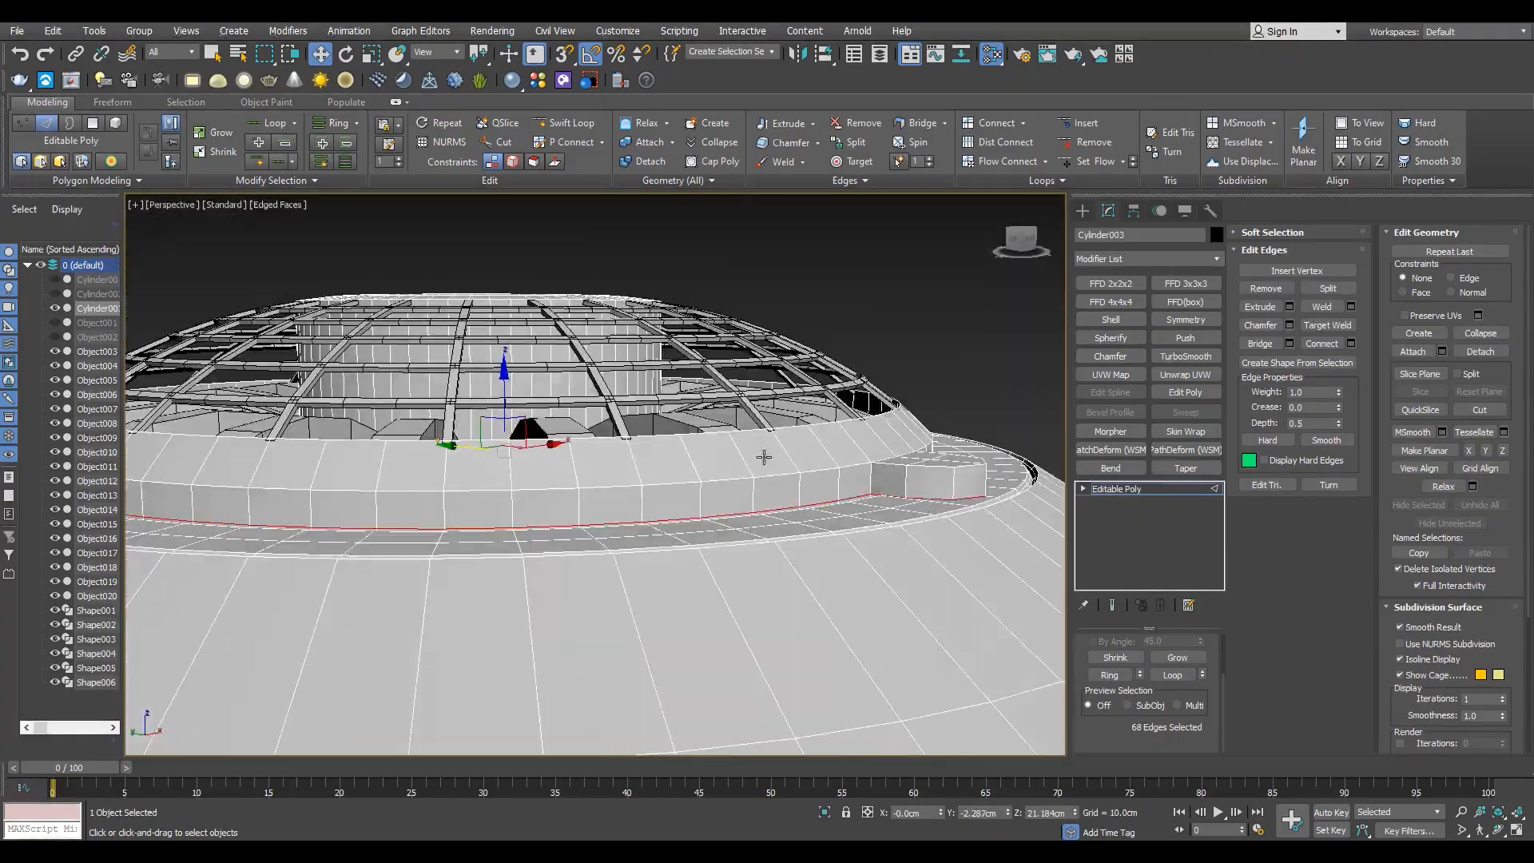
key("f")
scroll(759, 456, "up", 2)
key("p")
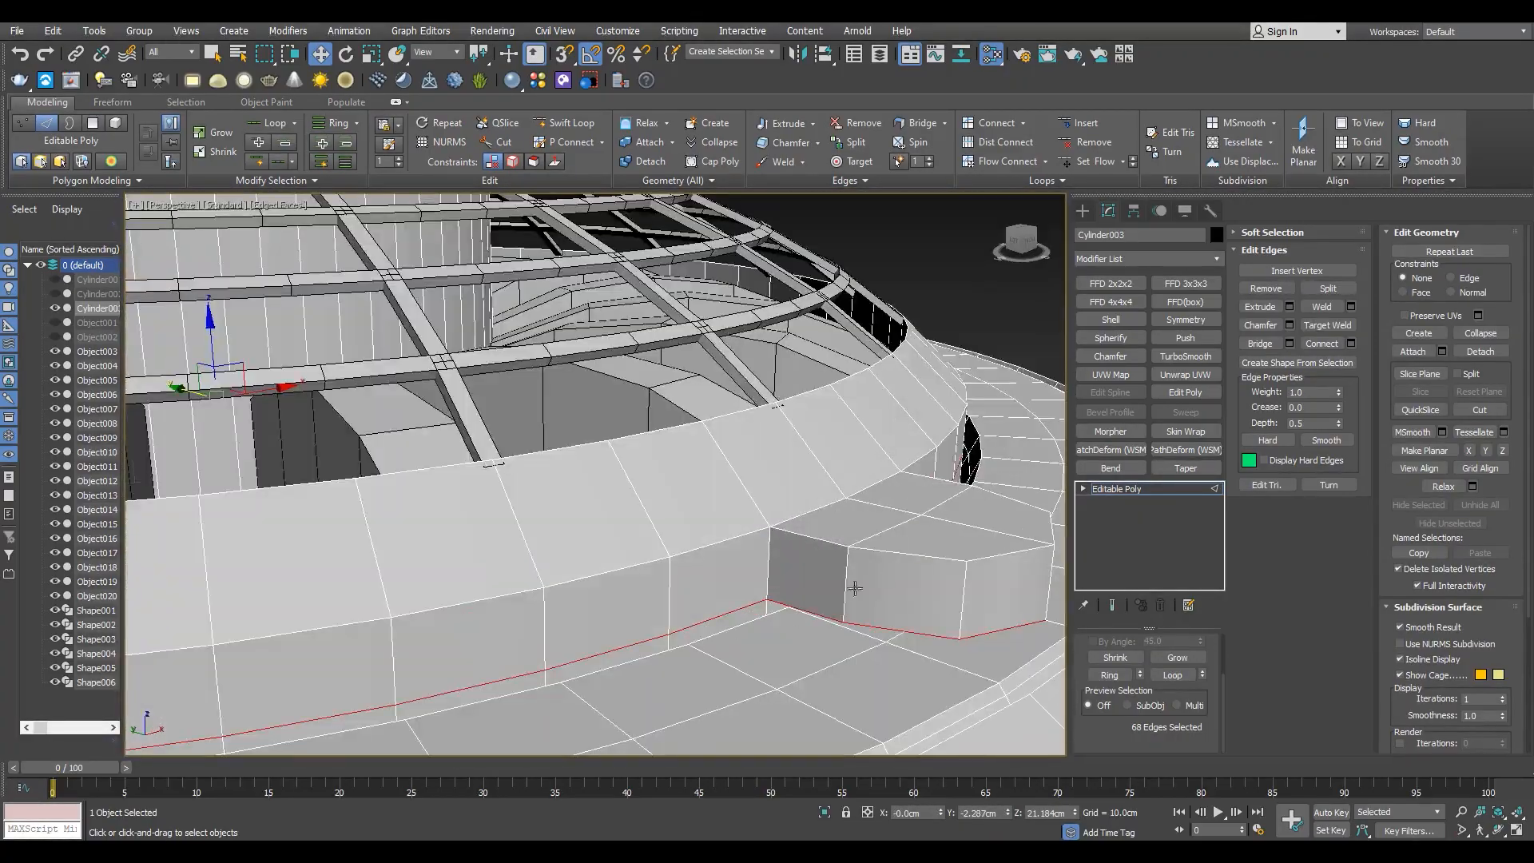
Try raising the selected rim and block base edges by about 1.15 cm.
scroll(855, 588, "up", 2)
key("F3")
key("F3")
scroll(895, 533, "down", 5)
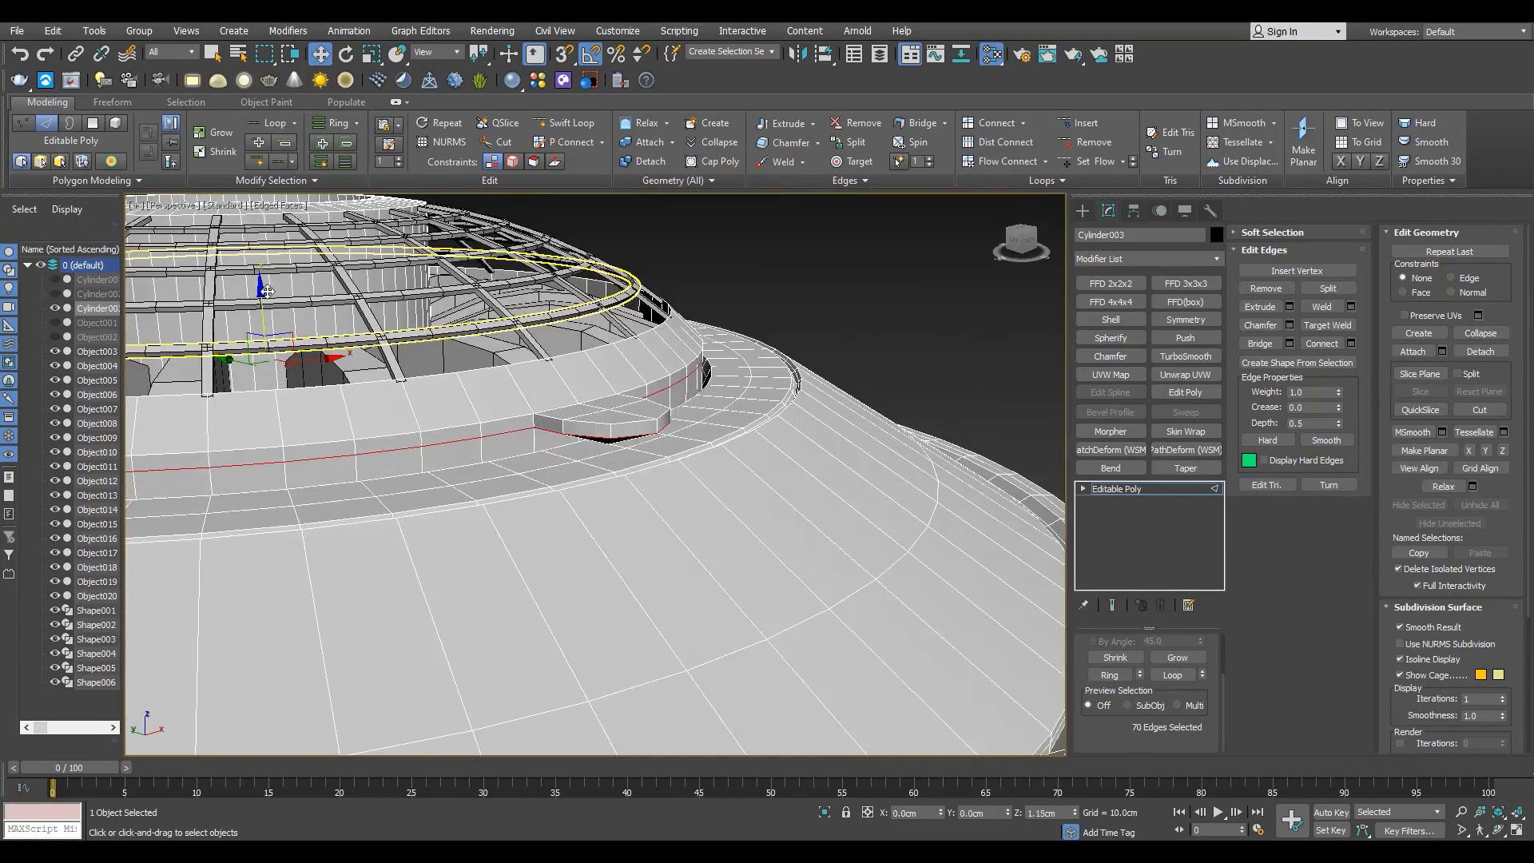
middle_click_drag(435, 351, 469, 312, "alt")
Examine the protruding block and the selected base edges from the left and in perspective, in shaded and wireframe display.
key("f")
key("l")
key("F3")
scroll(471, 499, "down", 1)
middle_click_drag(471, 499, 780, 501)
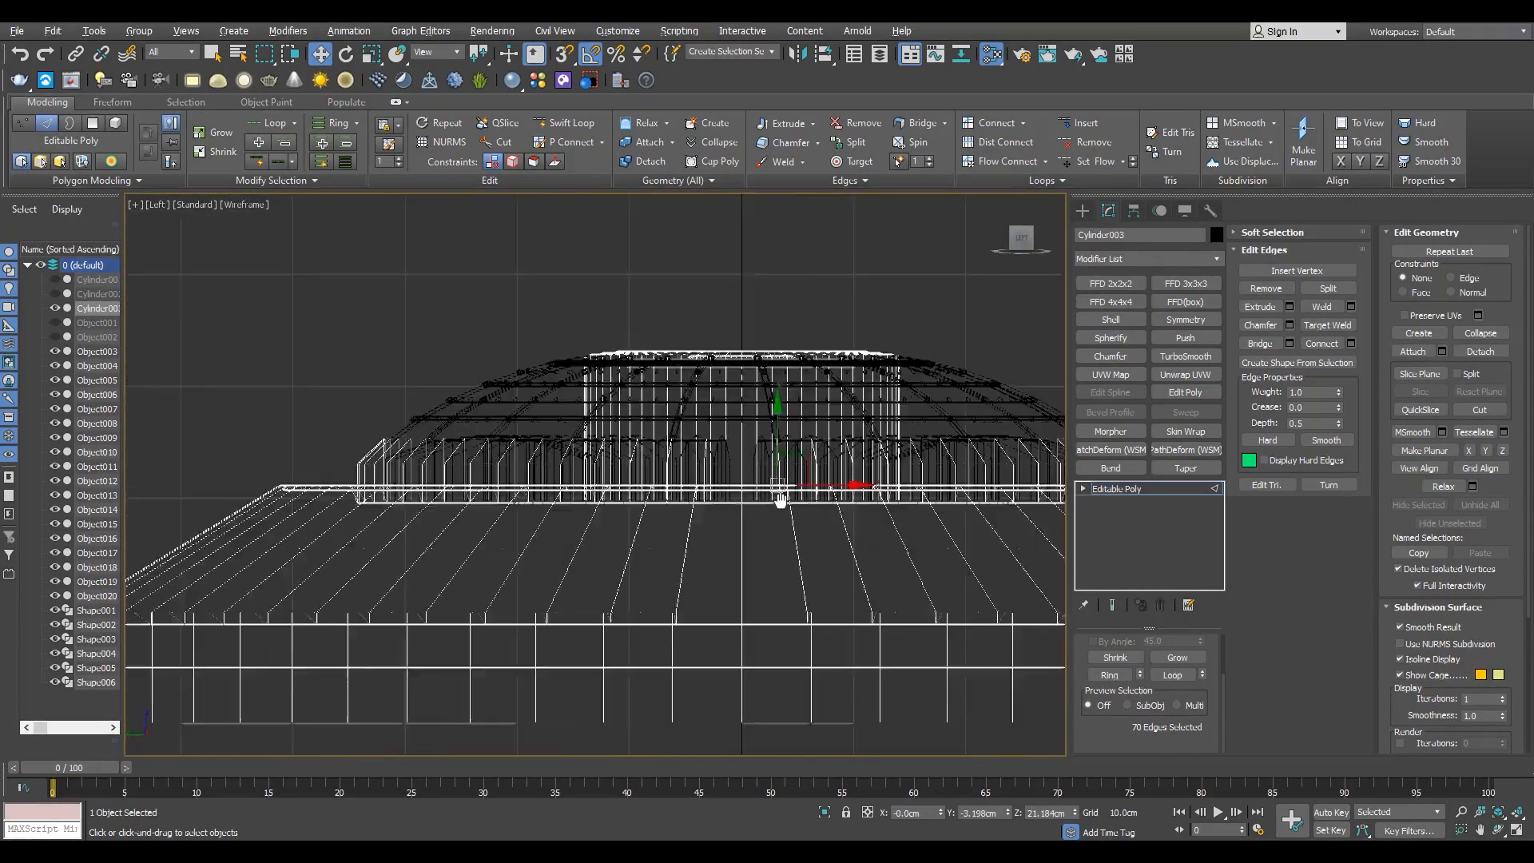
key("F3")
key("alt+w")
middle_click(877, 650)
key("alt+w")
key("F3")
scroll(736, 375, "up", 3)
mouse_move(736, 376)
middle_mouse_down("alt")
mouse_move(732, 445)
mouse_move(735, 372)
mouse_move(714, 309)
mouse_move(706, 417)
mouse_move(722, 335)
mouse_move(731, 395)
middle_mouse_up("alt")
key("F3")
key("F3")
key("F3")
Move the block's outer polygons back toward the rim wall and raise its bottom vertices about 0.9 cm above the ledge.
key("4")
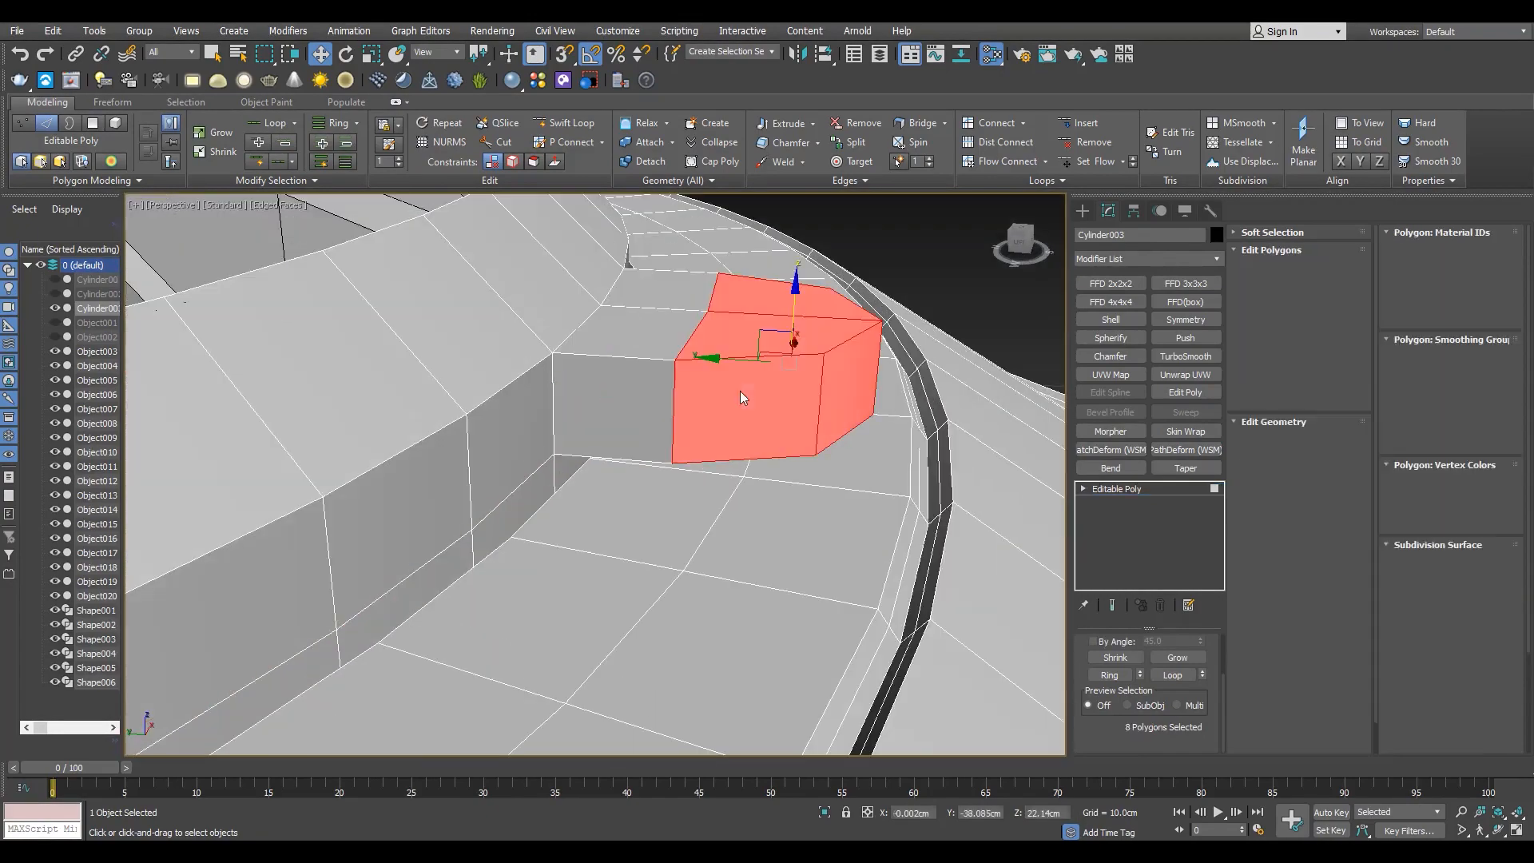
scroll(764, 370, "down", 3)
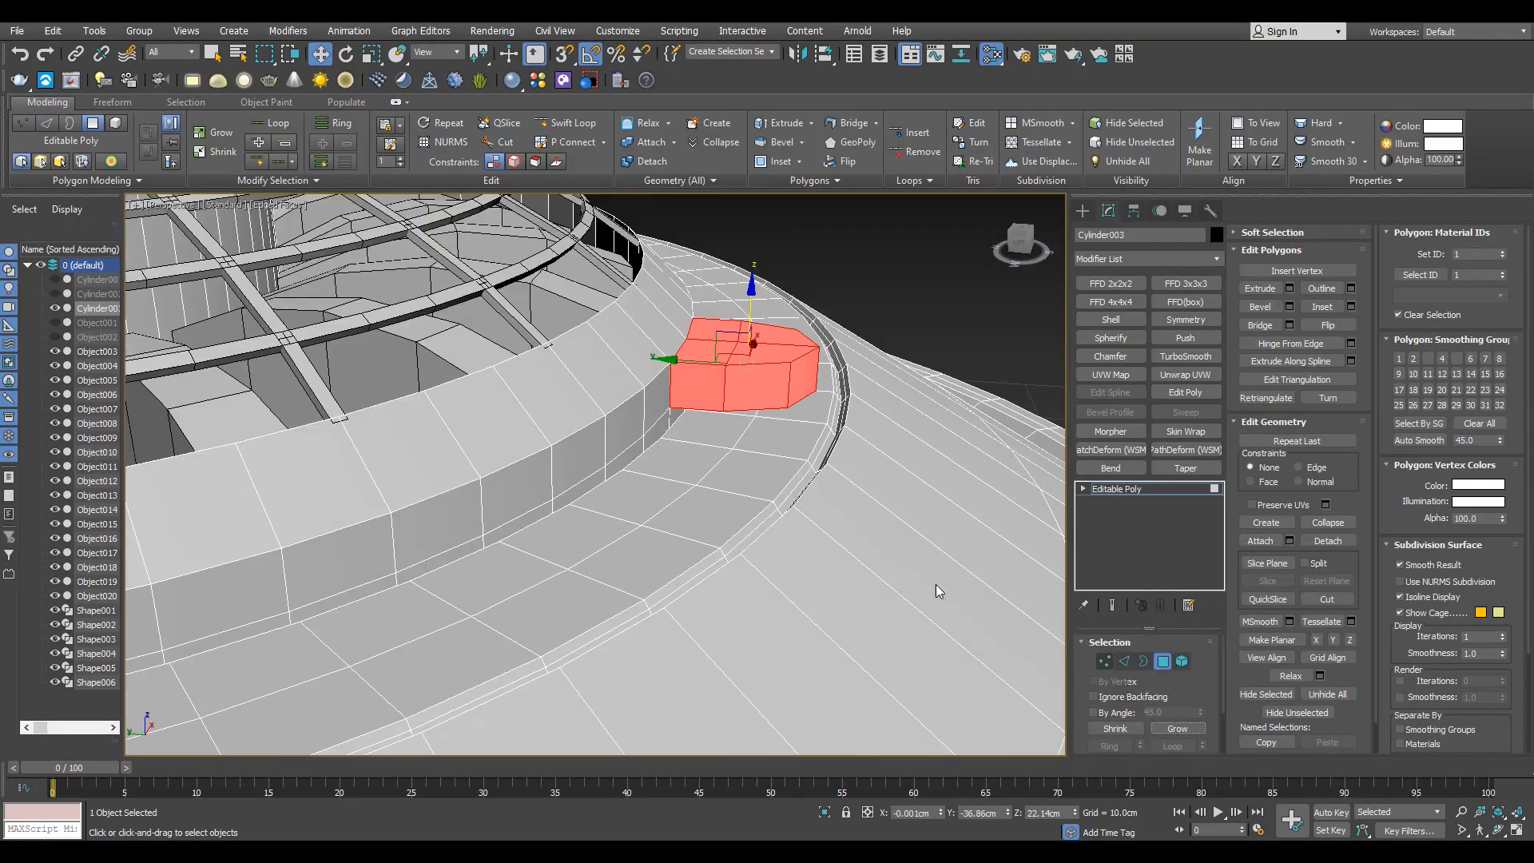
key("1")
middle_click_drag(807, 415, 774, 342, "alt")
key("F3")
left_click_drag(853, 314, 655, 357, "alt")
key("F3")
scroll(742, 345, "up", 3)
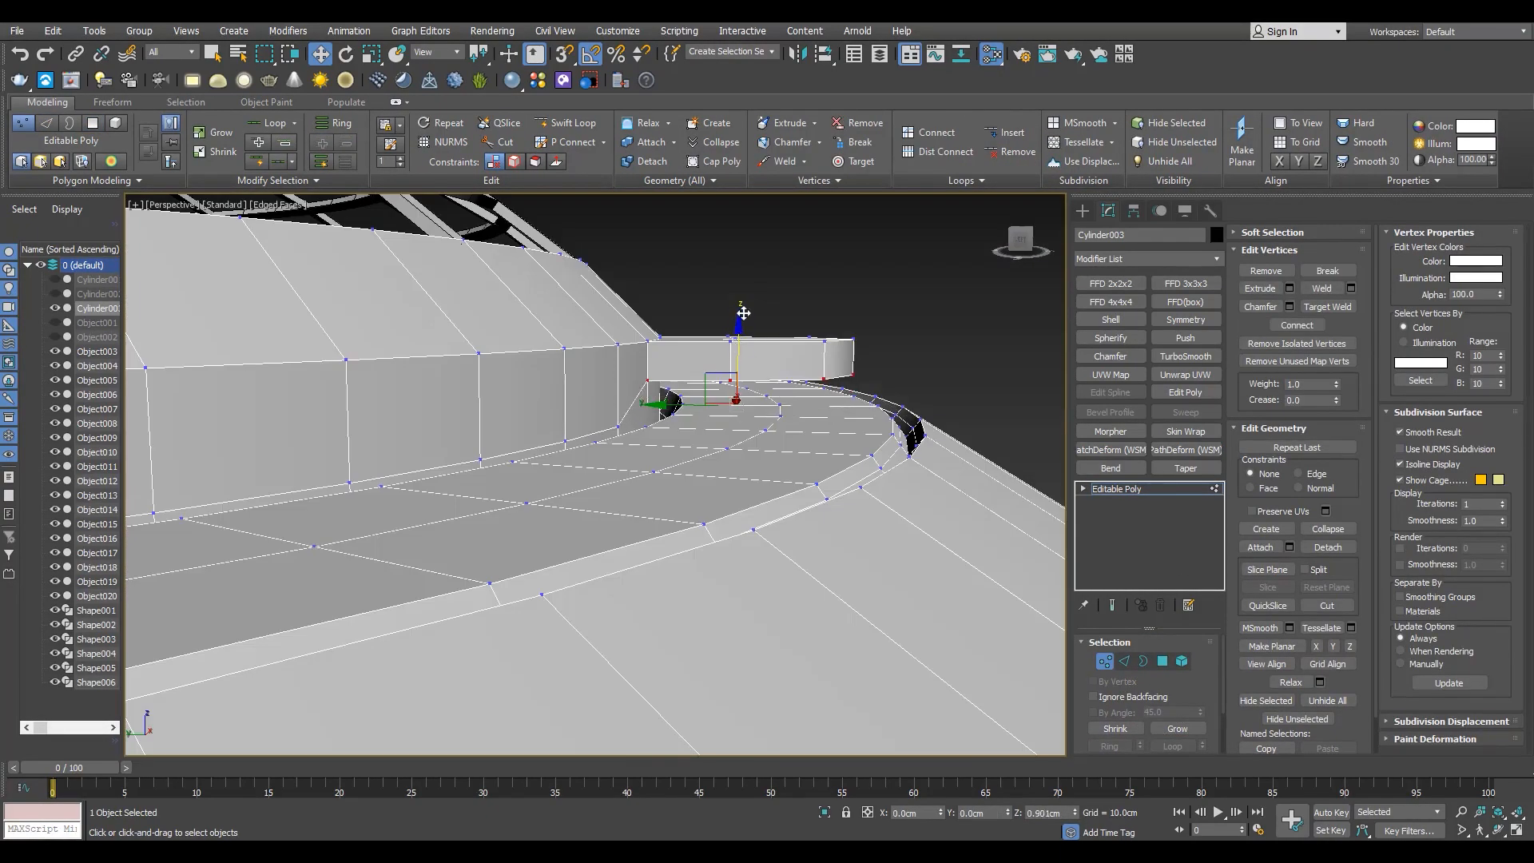
left_click_drag(743, 314, 743, 319)
middle_click_drag(743, 319, 619, 359, "alt")
left_click_drag(773, 356, 773, 359)
Raise the edge loop at the foot of the rim wall to the protruding block's bottom height of 22.13 cm, using vertex snapping.
scroll(749, 366, "down", 4)
middle_click_drag(720, 355, 713, 367, "alt")
scroll(713, 367, "up", 5)
key("2")
key("F3")
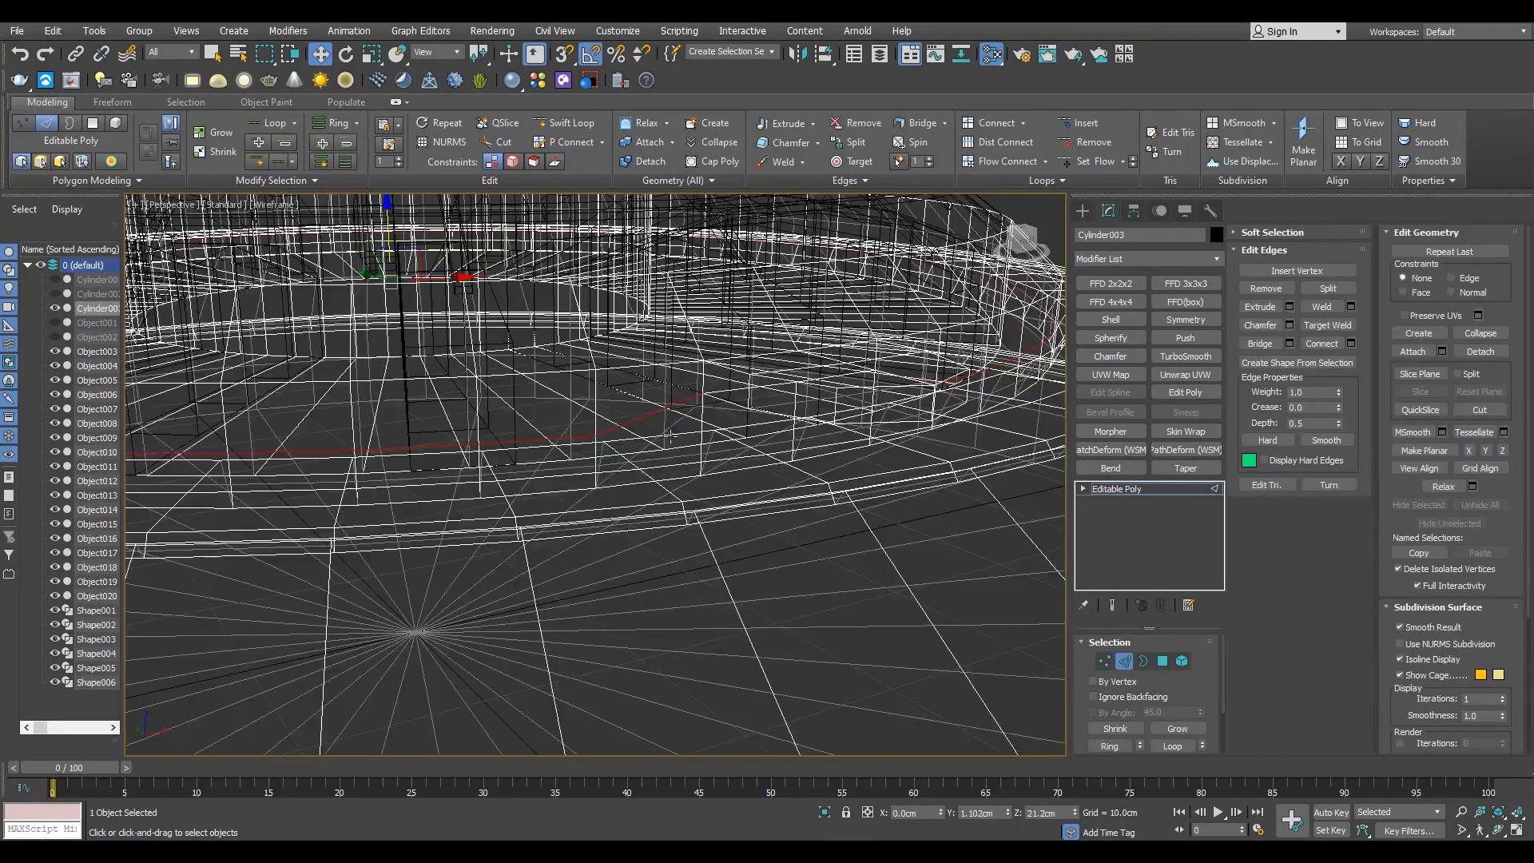
middle_click_drag(729, 420, 448, 531, "alt")
key("F3")
scroll(448, 530, "down", 3)
scroll(791, 398, "up", 5)
key("s")
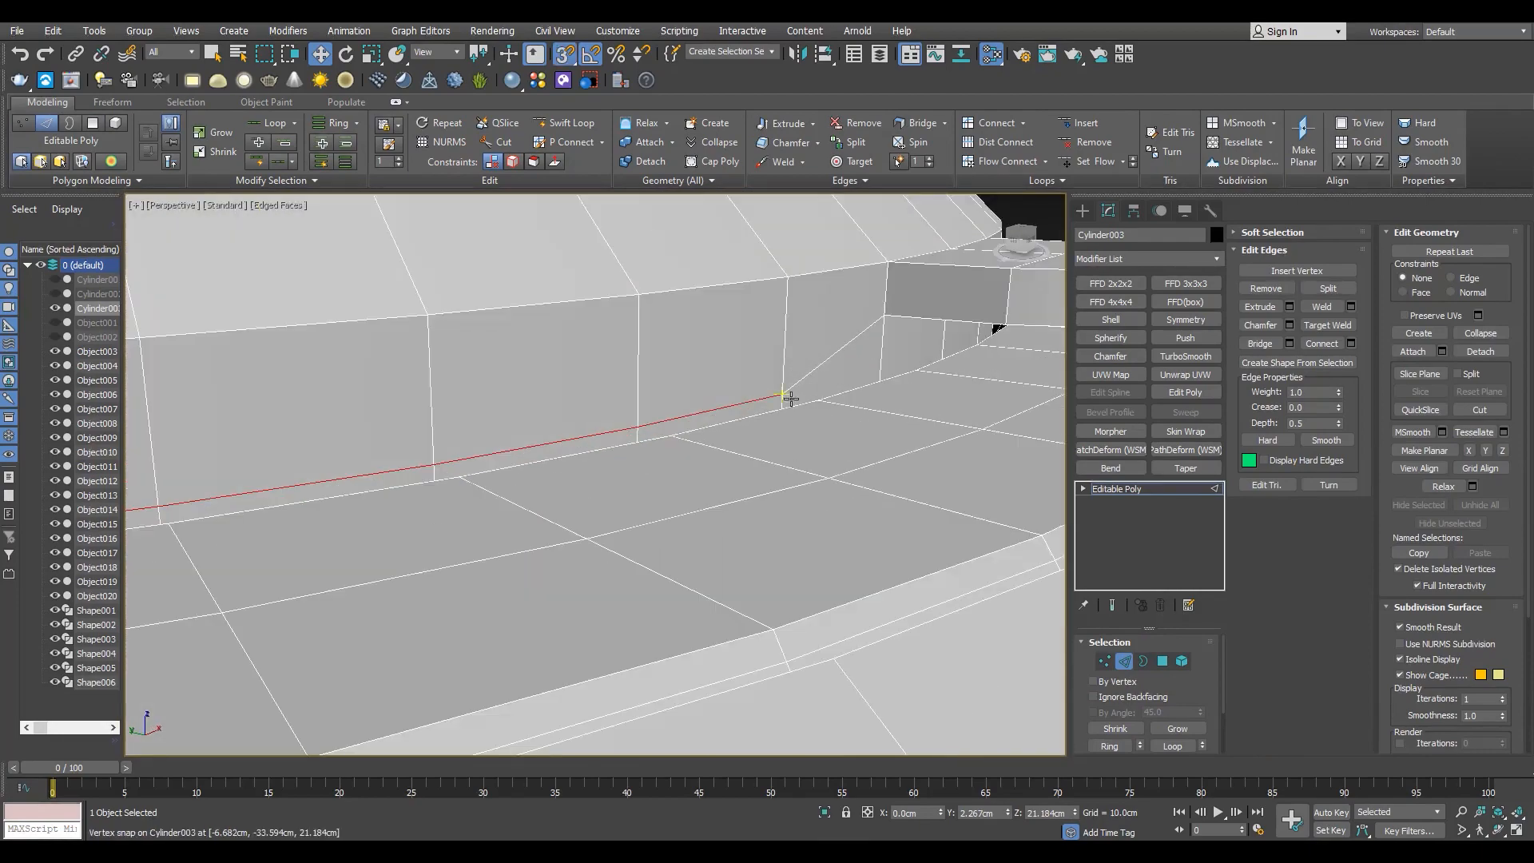
Select the ledge vertices around the rim wall in the front view and raise them about 0.6 cm.
scroll(826, 361, "down", 5)
key("alt+w")
right_click(813, 328)
scroll(813, 328, "down", 5)
key("alt+w")
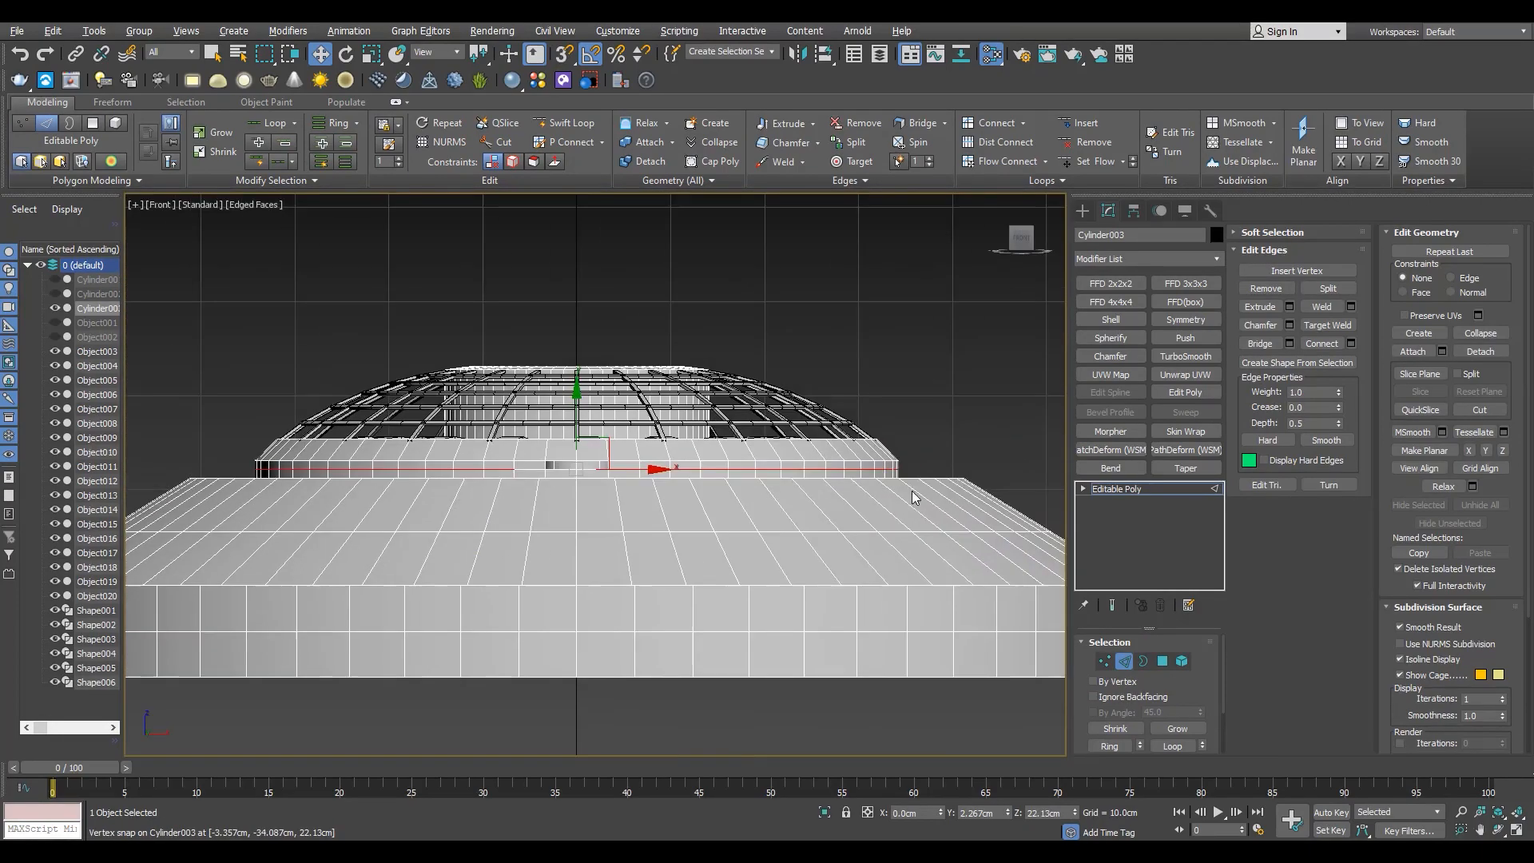
key("1")
left_click_drag(612, 526, 973, 484)
scroll(964, 478, "up", 2)
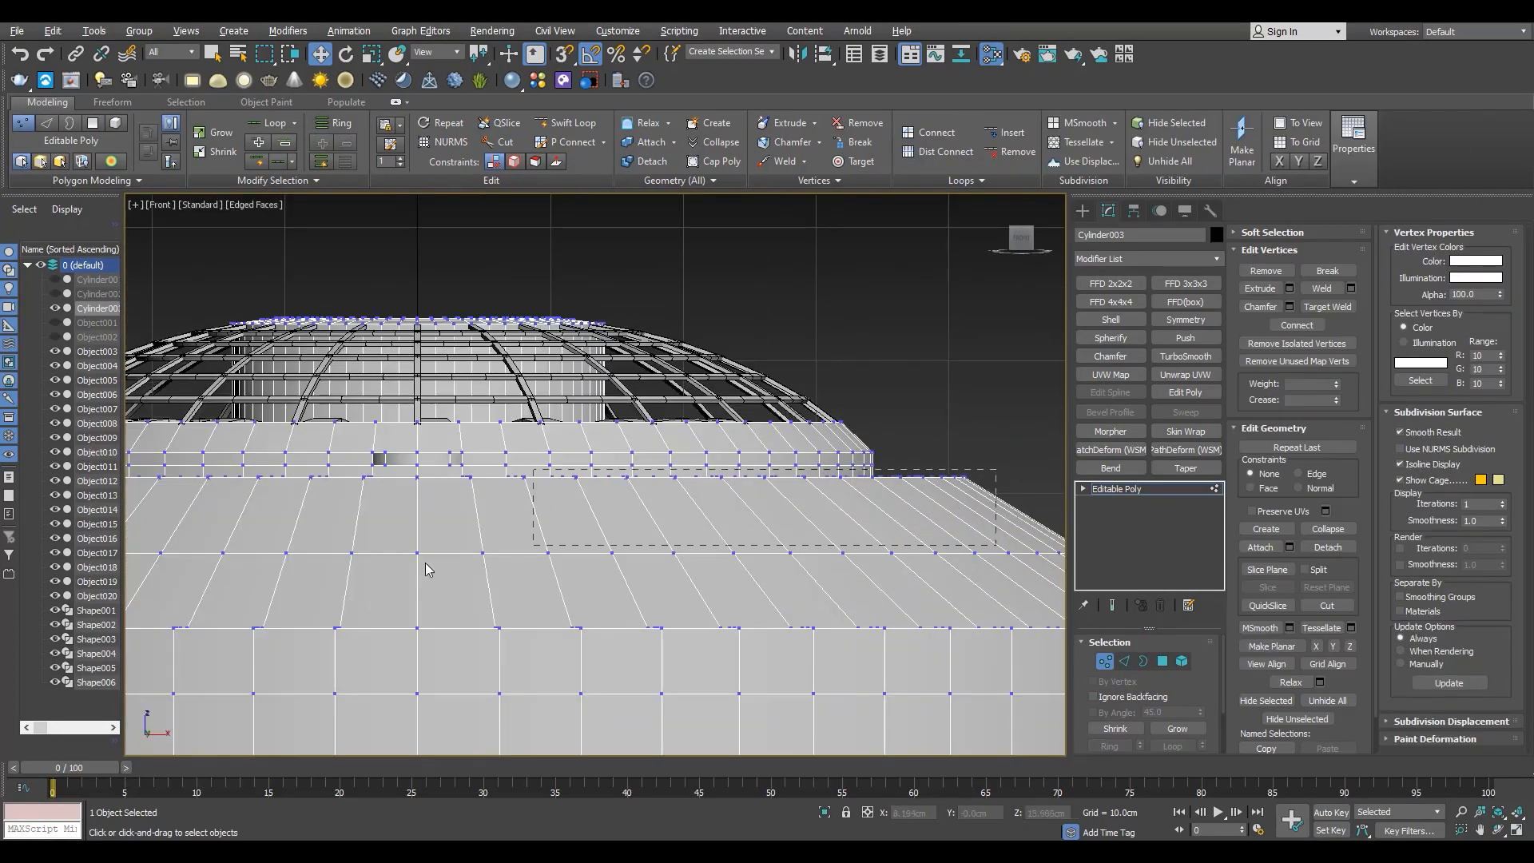
middle_click_drag(146, 502, 490, 504)
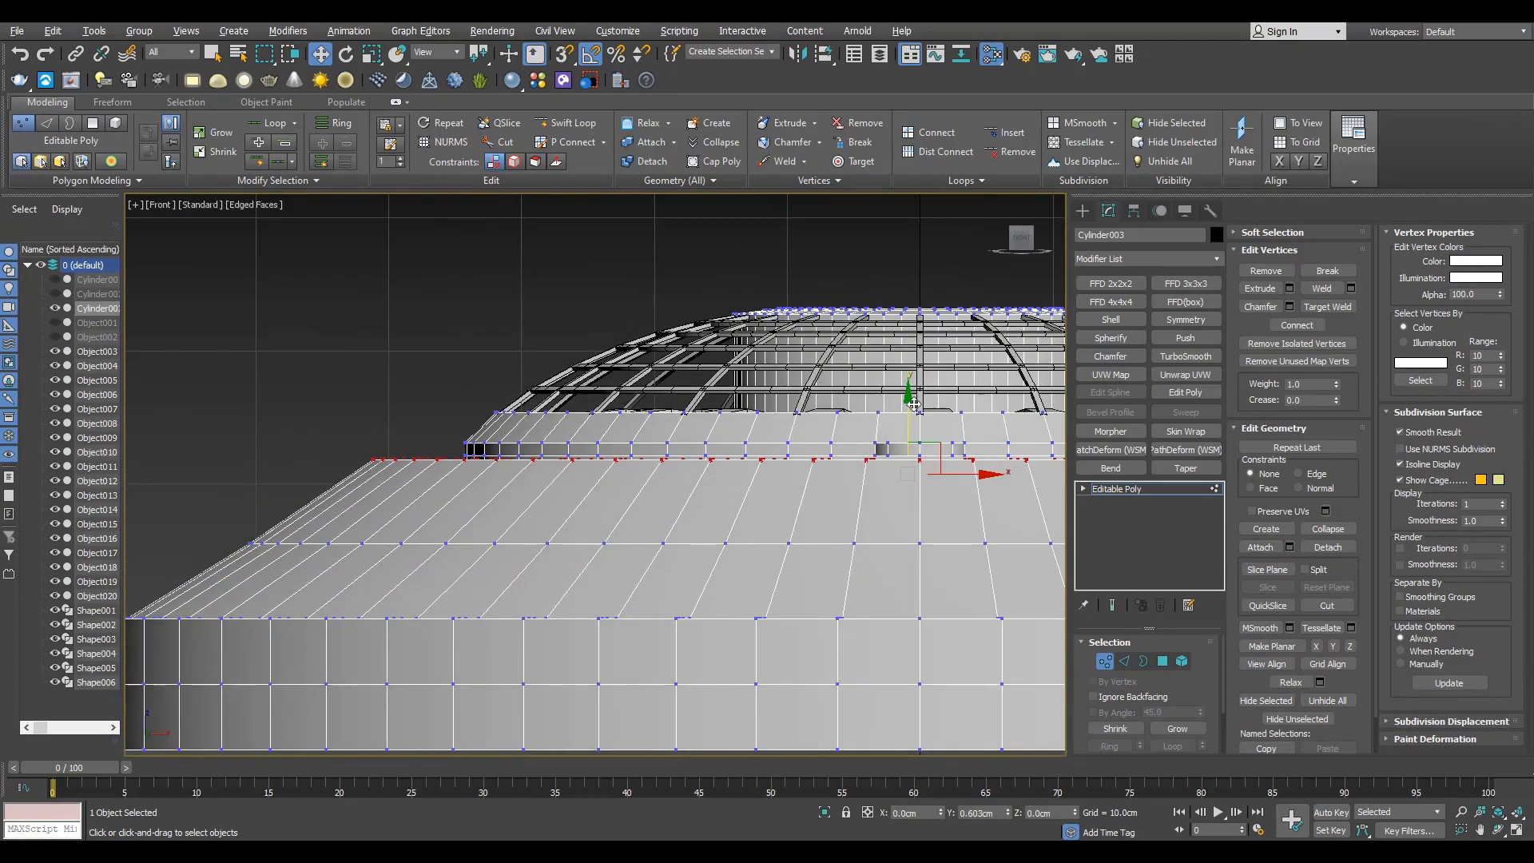
key("2")
key("alt+w")
right_click(741, 520)
key("alt+w")
Select the protruding block's outer side polygons and move them slightly outward from the rim wall.
middle_click_drag(746, 517, 856, 606, "alt")
scroll(796, 499, "up", 3)
left_click(1119, 486)
scroll(804, 516, "down", 3)
key("4")
scroll(815, 507, "up", 3)
left_click(865, 560)
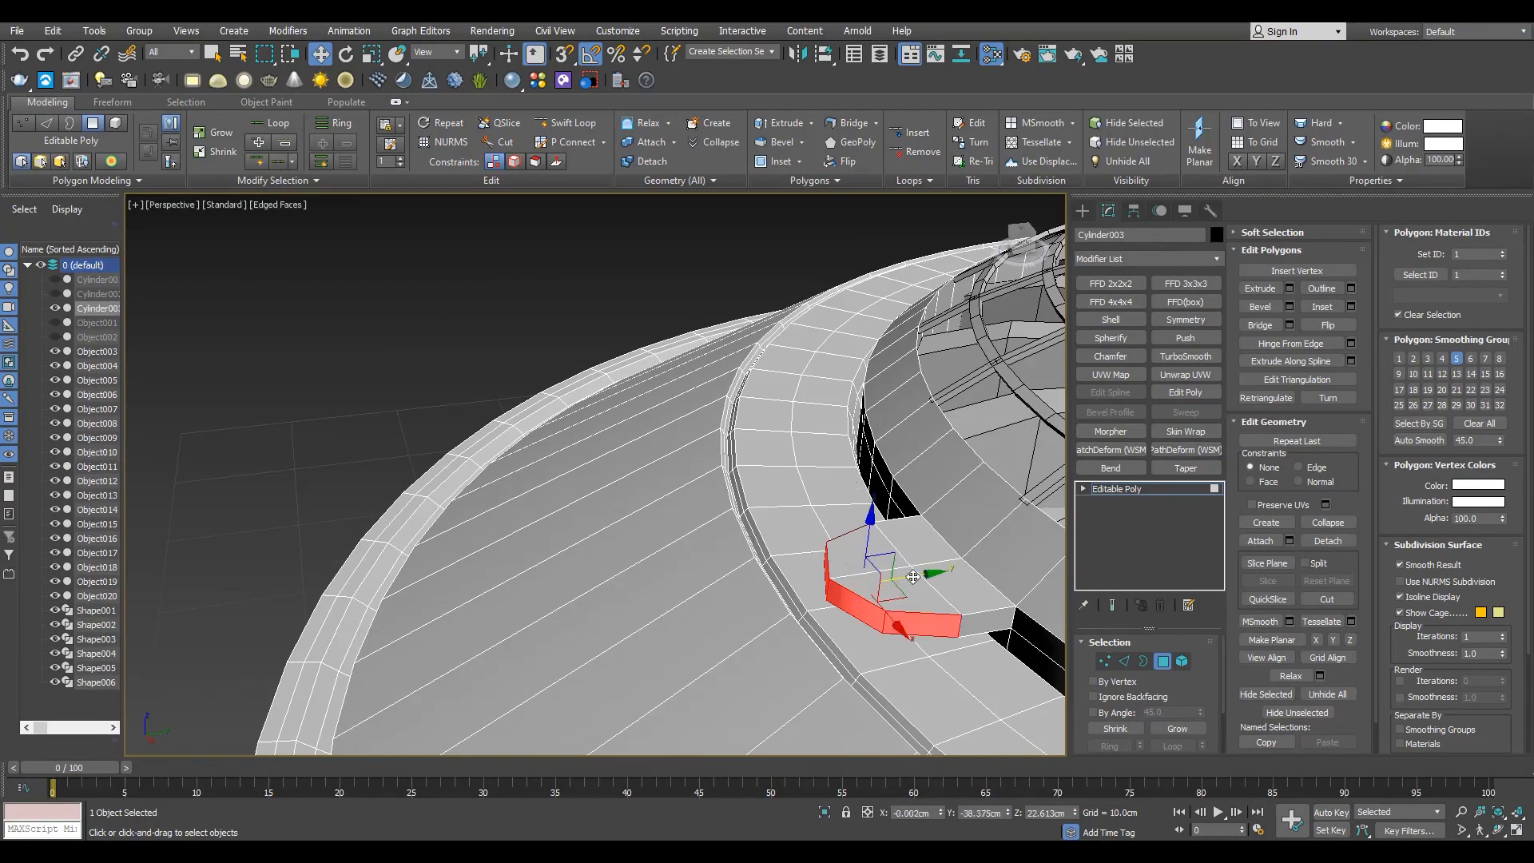
left_click_drag(902, 583, 893, 584)
mouse_move(892, 584)
middle_mouse_down("alt")
mouse_move(895, 551)
mouse_move(918, 590)
middle_mouse_up("alt")
scroll(918, 590, "up", 2)
key("F3")
left_click_drag(918, 585, 871, 581)
key("F3")
middle_click_drag(814, 582, 856, 676, "alt")
Detach the protruding block as a separate object and clone it around the disc's center with a 90° rotation in the top view.
scroll(858, 676, "down", 3)
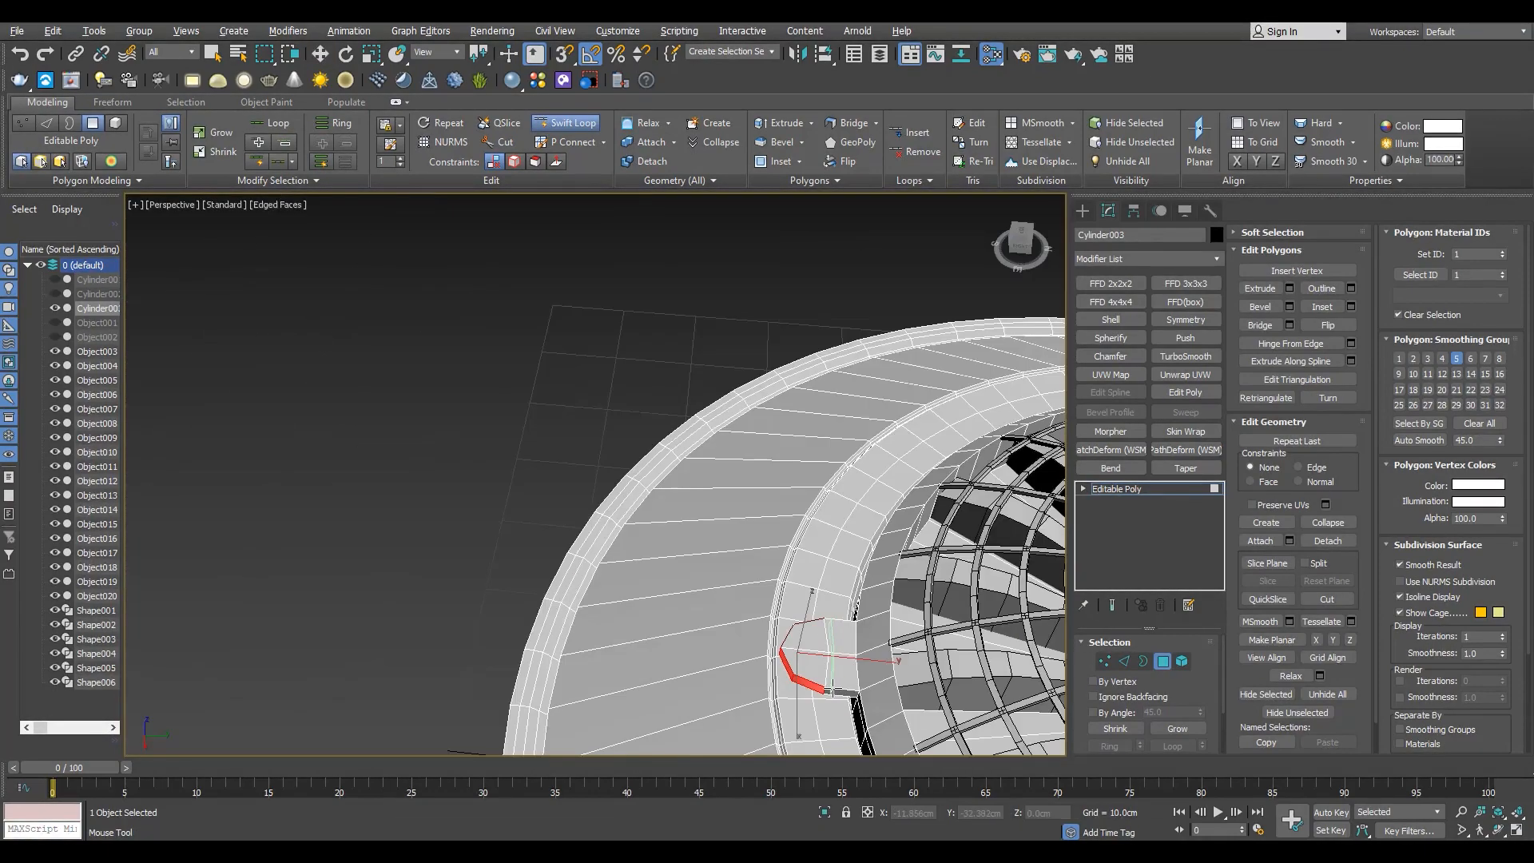
scroll(858, 676, "up", 2)
scroll(860, 664, "down", 5)
middle_click_drag(913, 616, 846, 482, "alt")
key("alt+w")
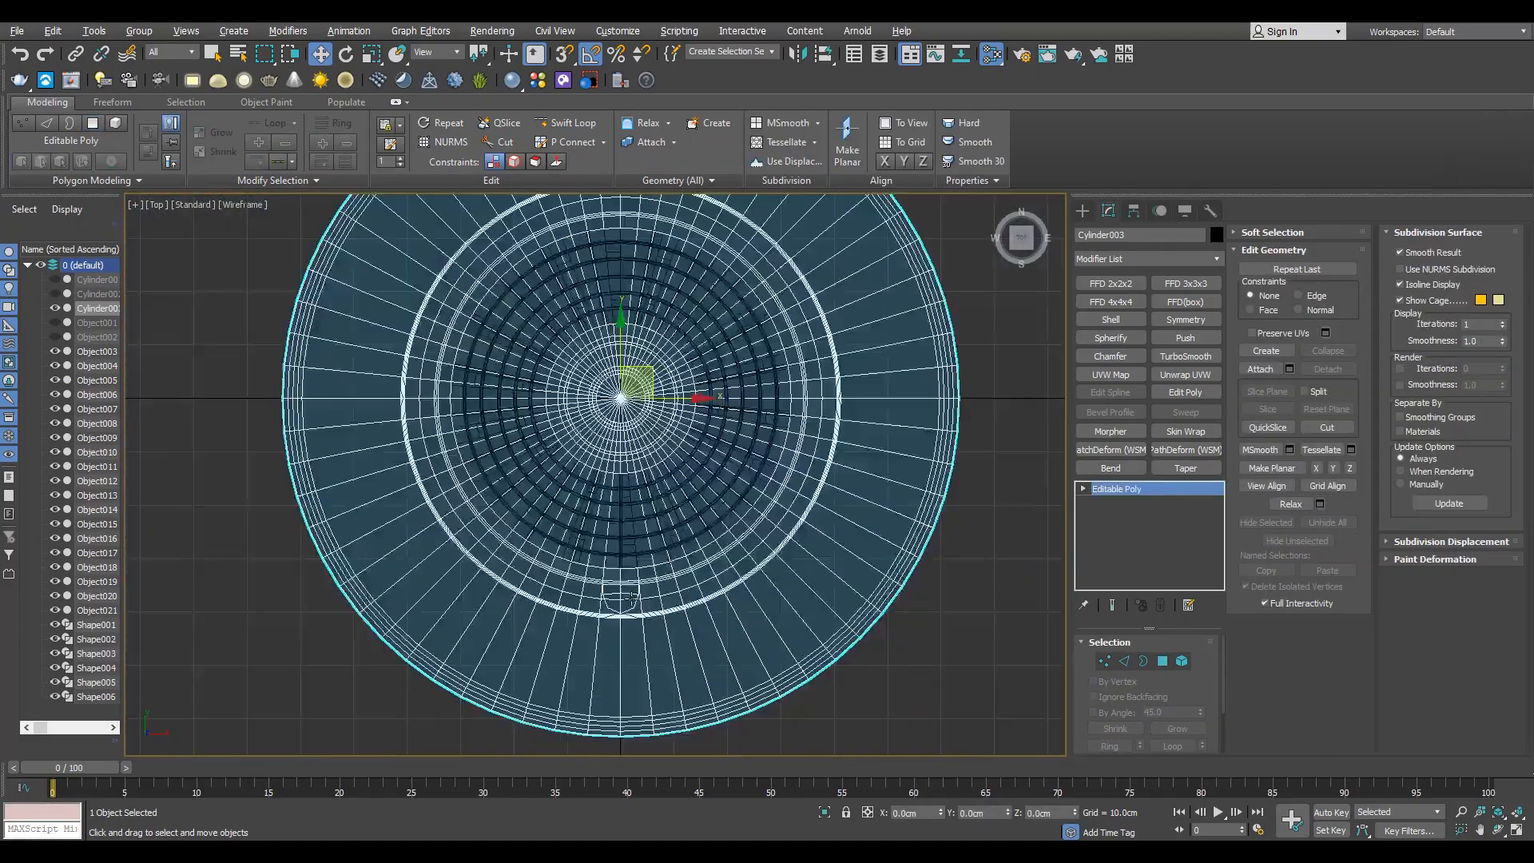
key("F3")
key("e")
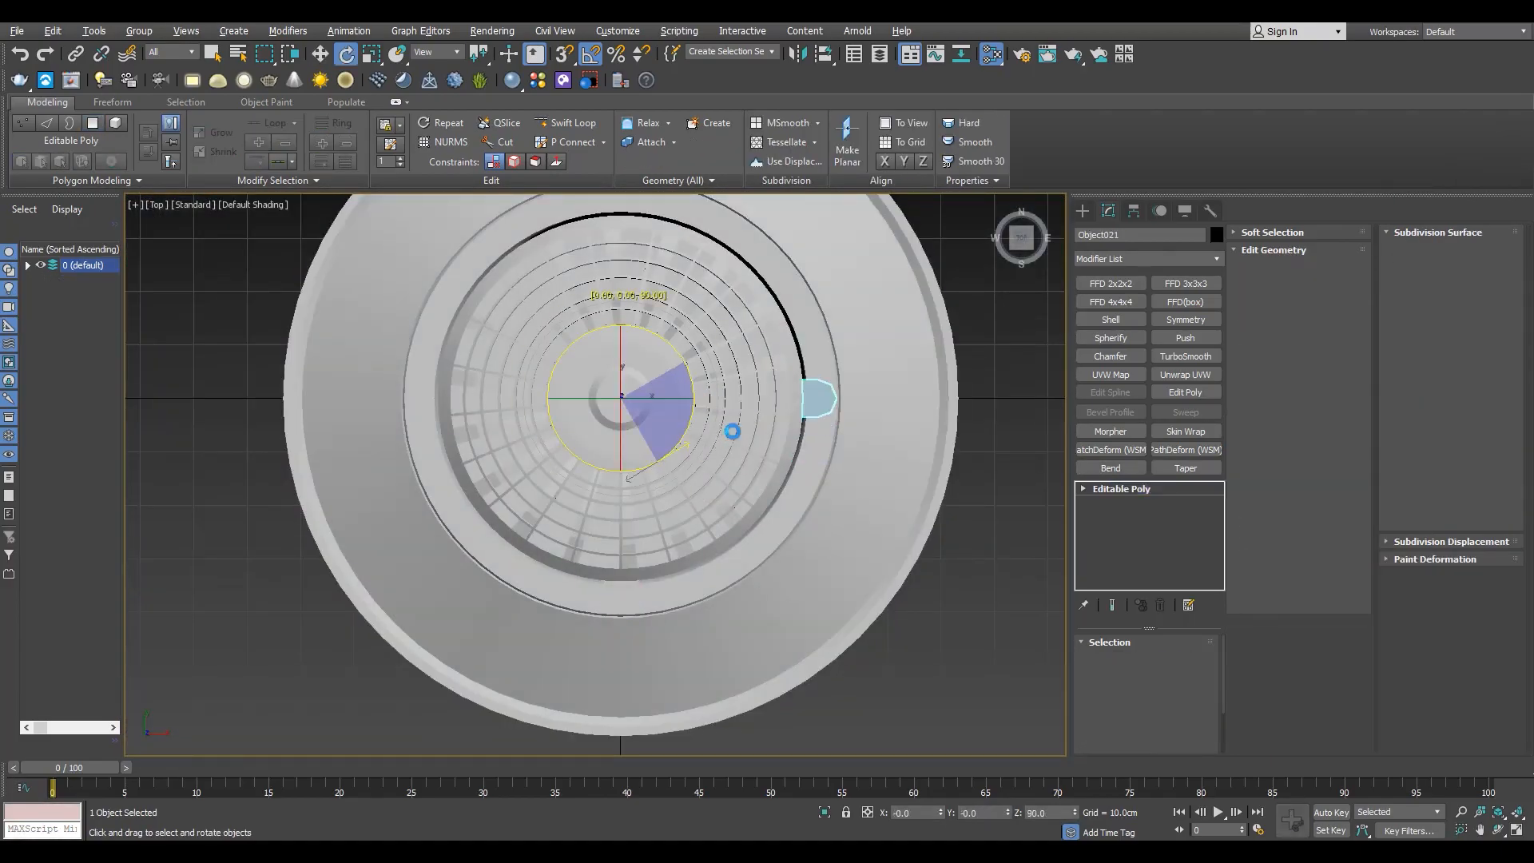
left_click_drag(732, 432, 731, 432, "shift")
left_click(762, 496)
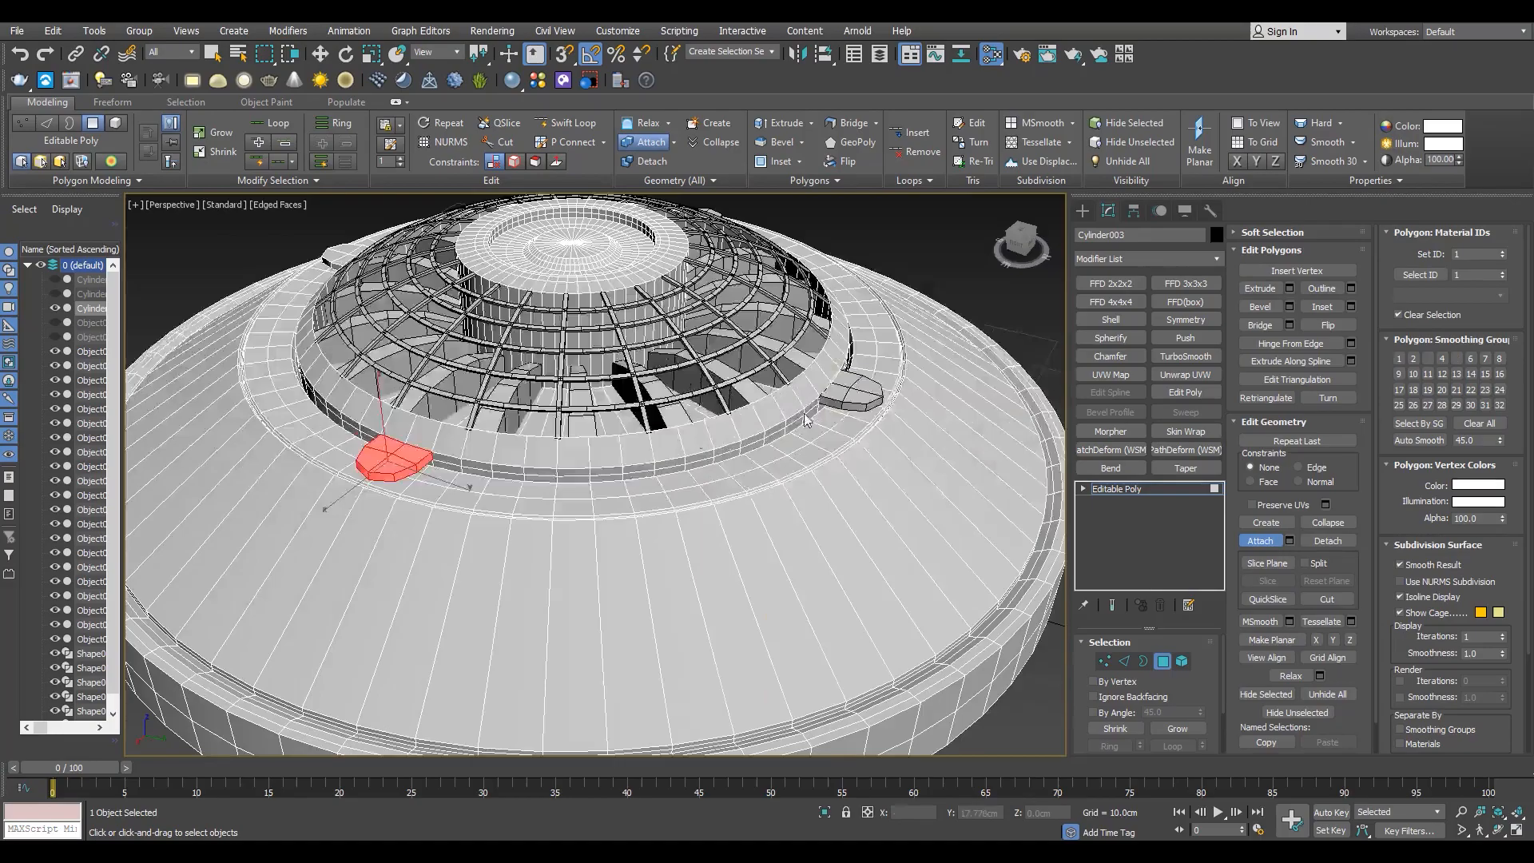
Check the cloned blocks against the rim wall in see-through and wireframe display, and attach them to the disc.
right_click(805, 419)
scroll(805, 419, "up", 3)
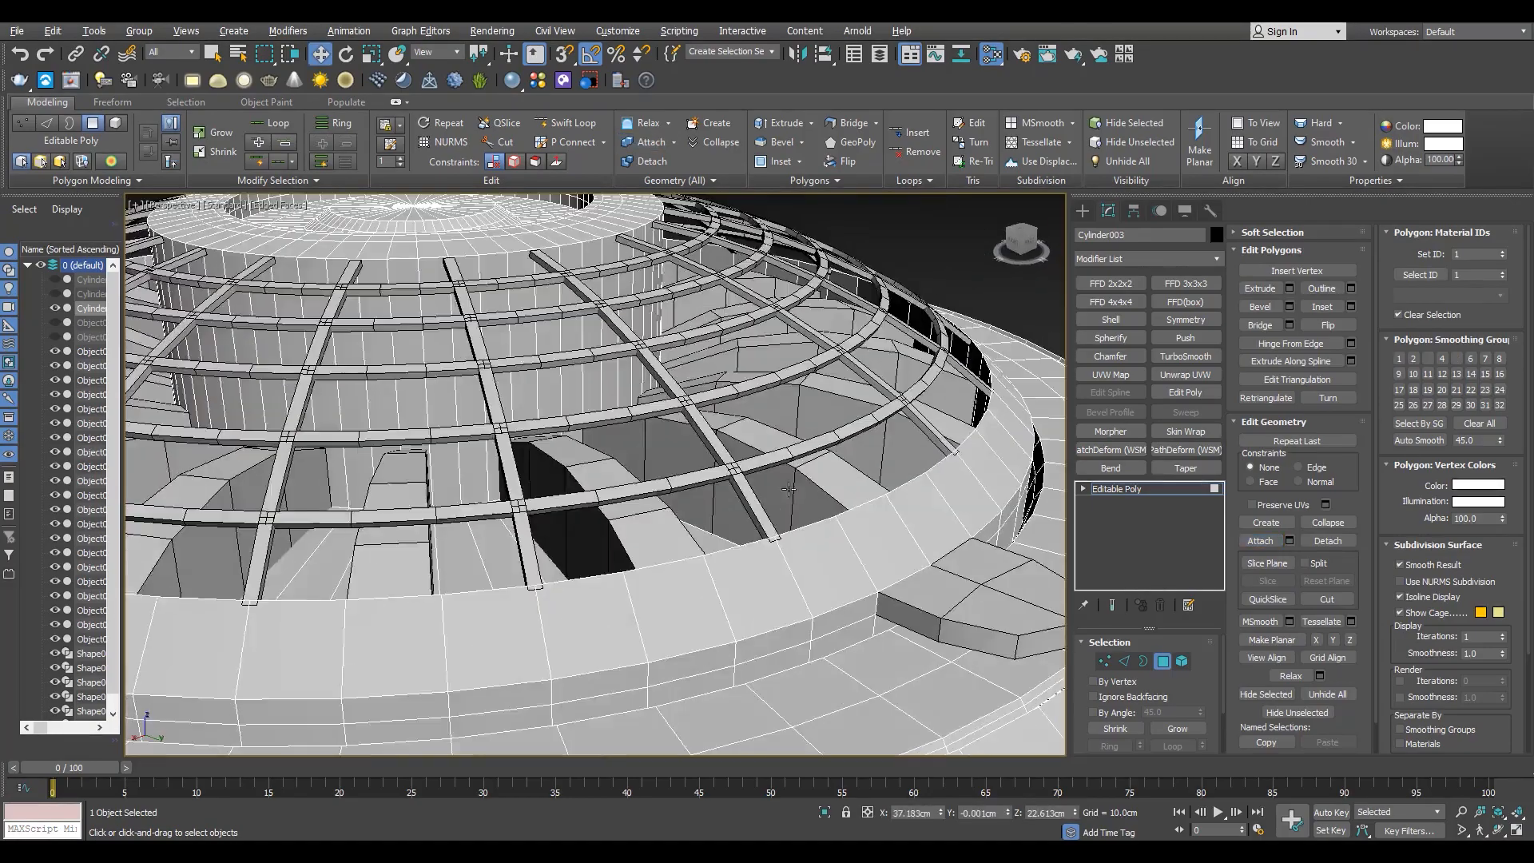
key("4")
key("alt+x")
key("alt+x")
key("4")
scroll(754, 514, "down", 4)
middle_click_drag(753, 503, 709, 510, "alt")
scroll(710, 510, "up", 6)
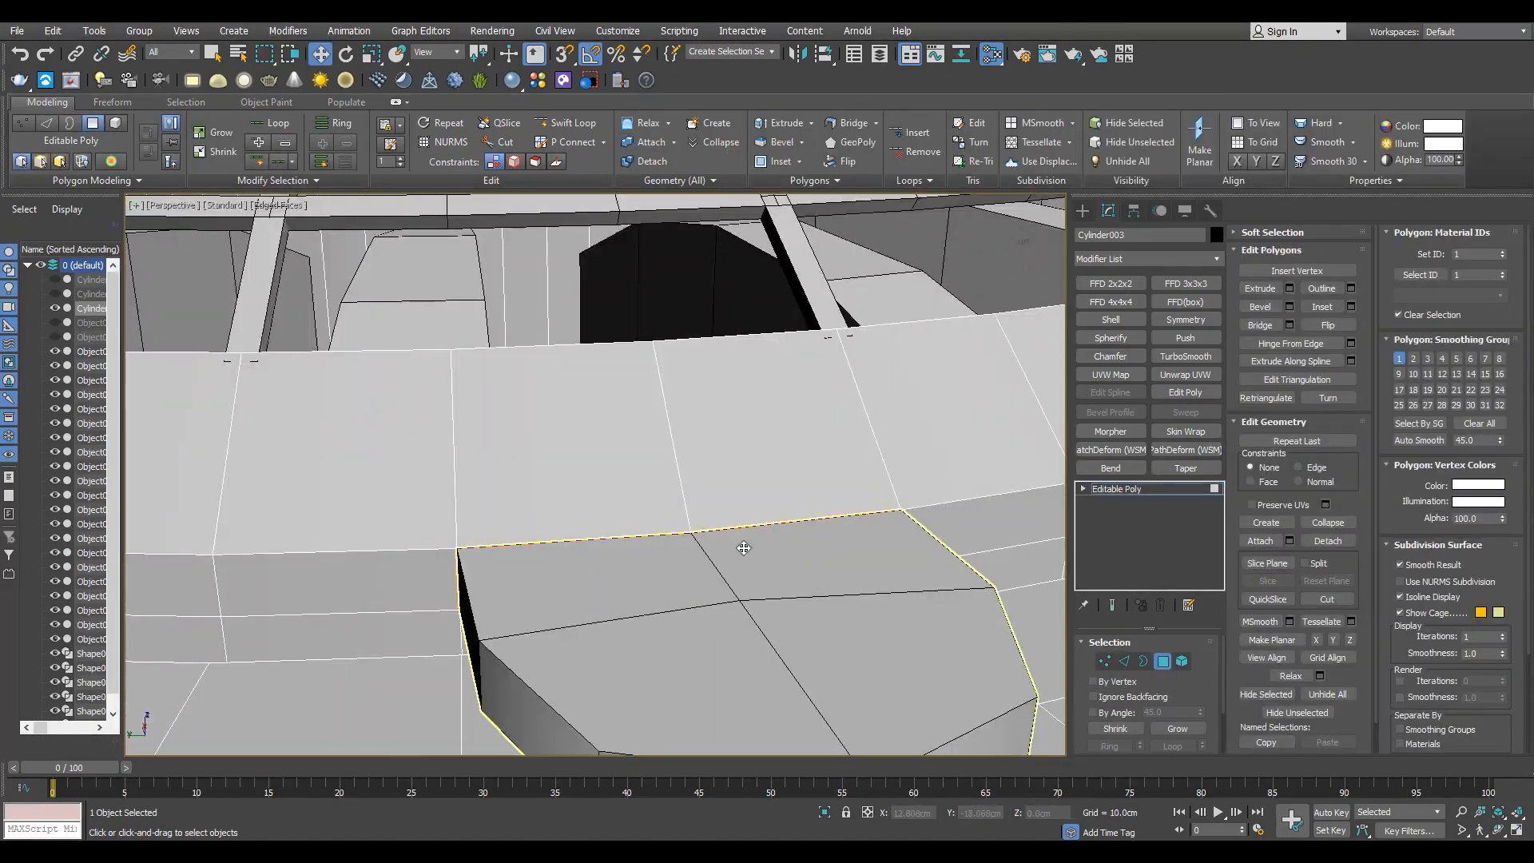
key("F3")
key("F3")
scroll(756, 607, "down", 8)
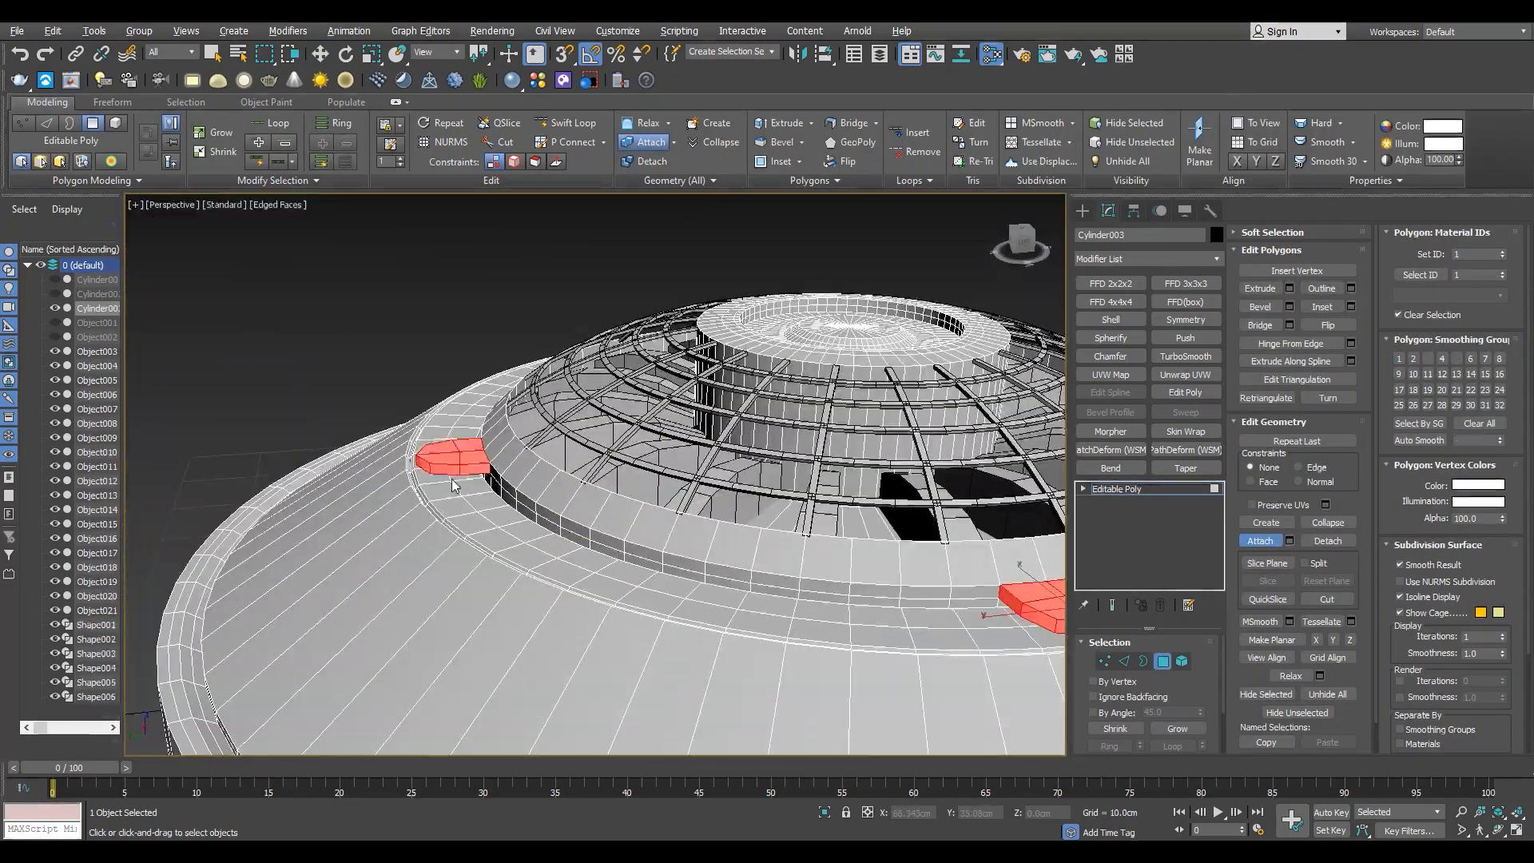
Select the open borders where the attached blocks meet the rim wall and weld their vertices.
scroll(698, 520, "up", 2)
key("3")
scroll(761, 563, "up", 5)
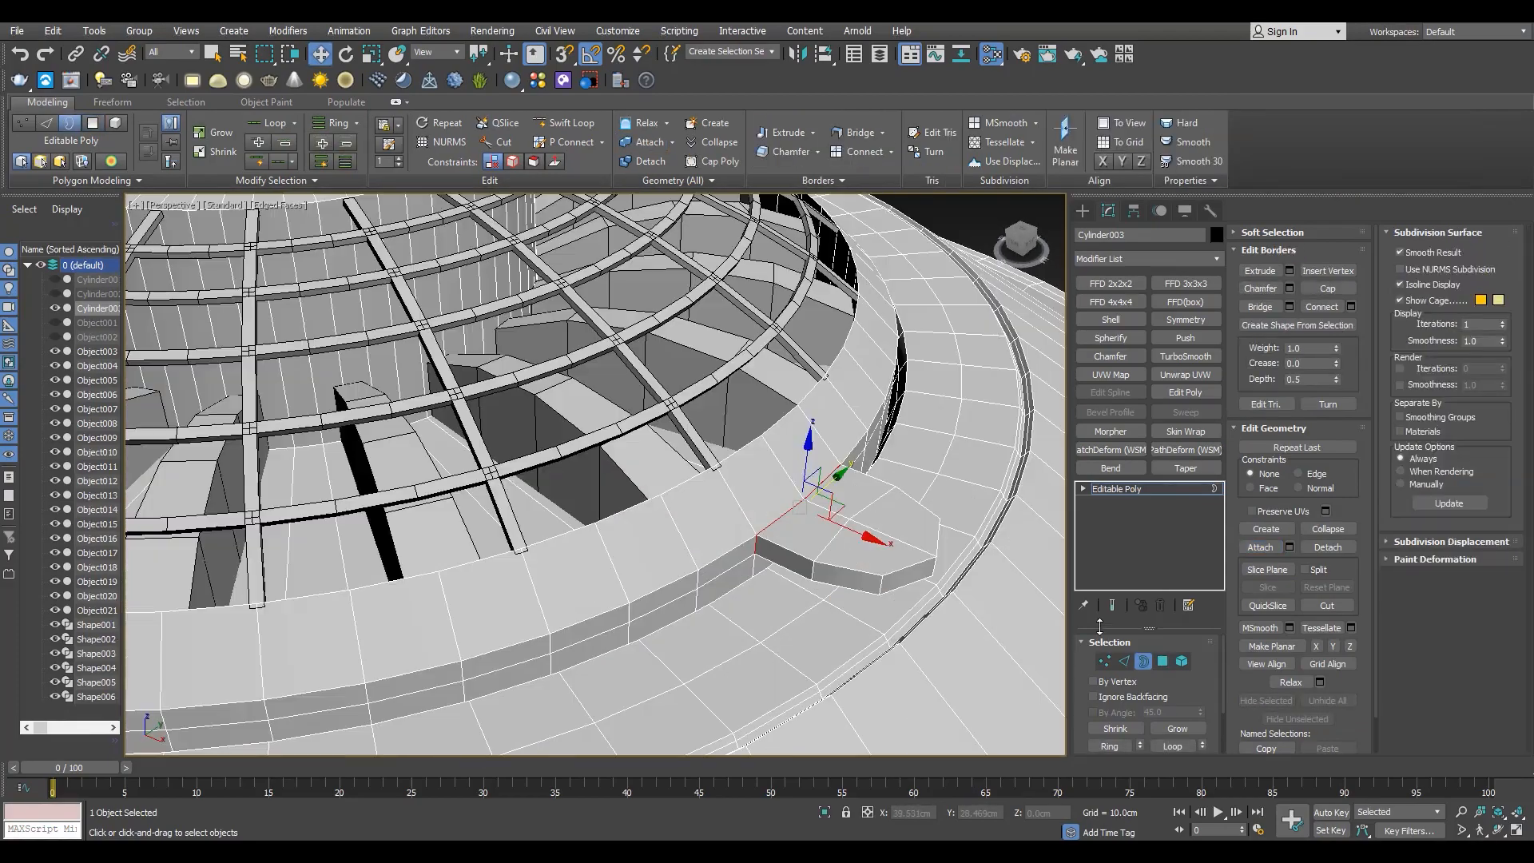
left_click(1105, 660)
key("3")
Inspect the disc and its attached blocks from several angles, with and without edge display.
scroll(786, 484, "down", 7)
middle_click_drag(830, 480, 786, 479, "alt")
key("F4")
scroll(613, 497, "up", 5)
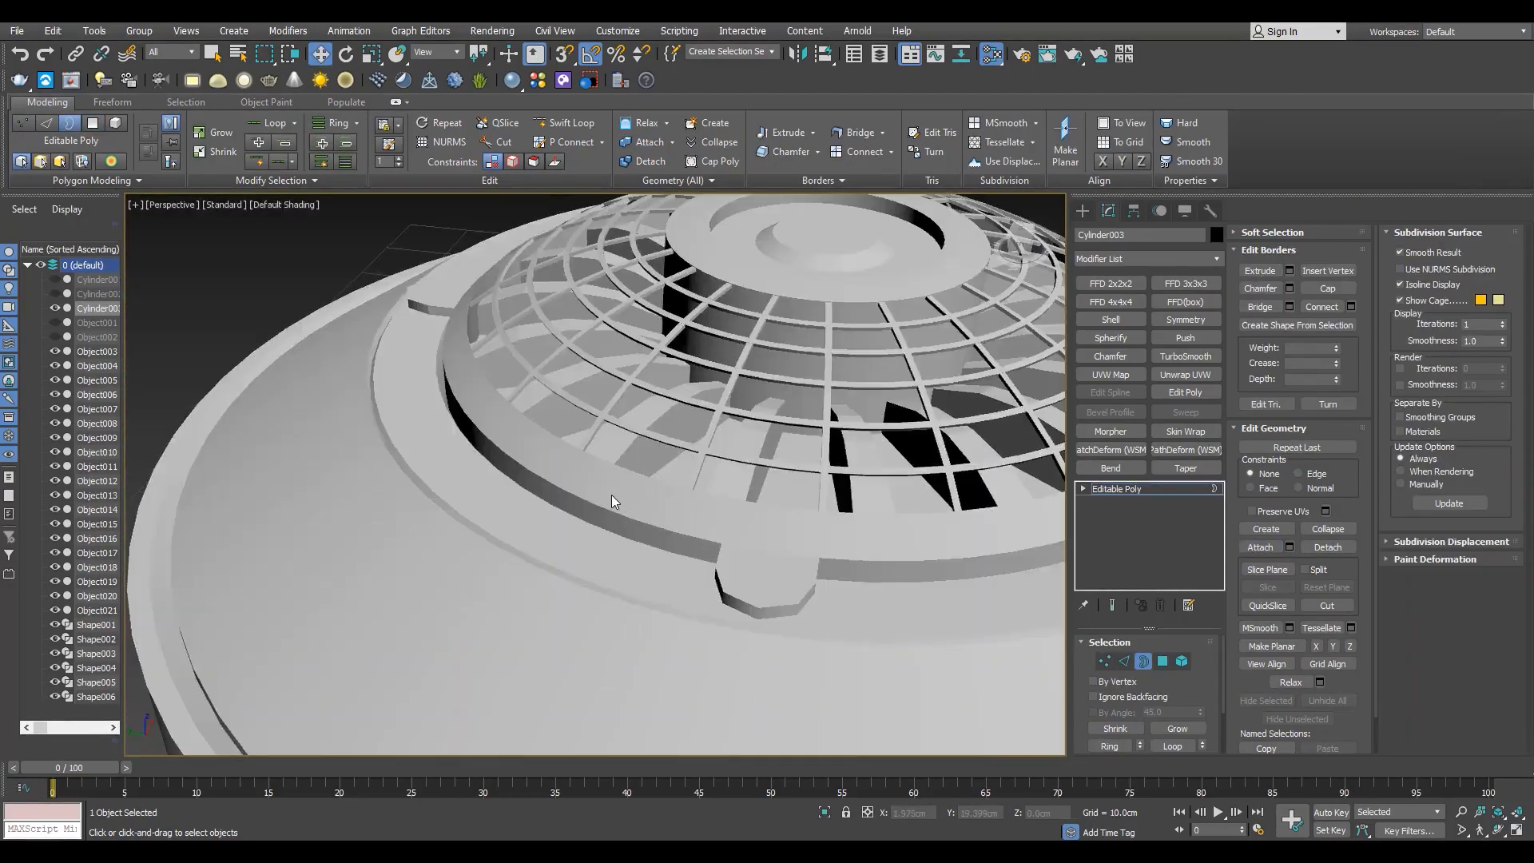
scroll(613, 497, "down", 6)
mouse_move(613, 497)
middle_mouse_down("alt")
mouse_move(531, 574)
mouse_move(610, 426)
middle_mouse_up("alt")
scroll(844, 491, "up", 4)
key("F4")
key("3")
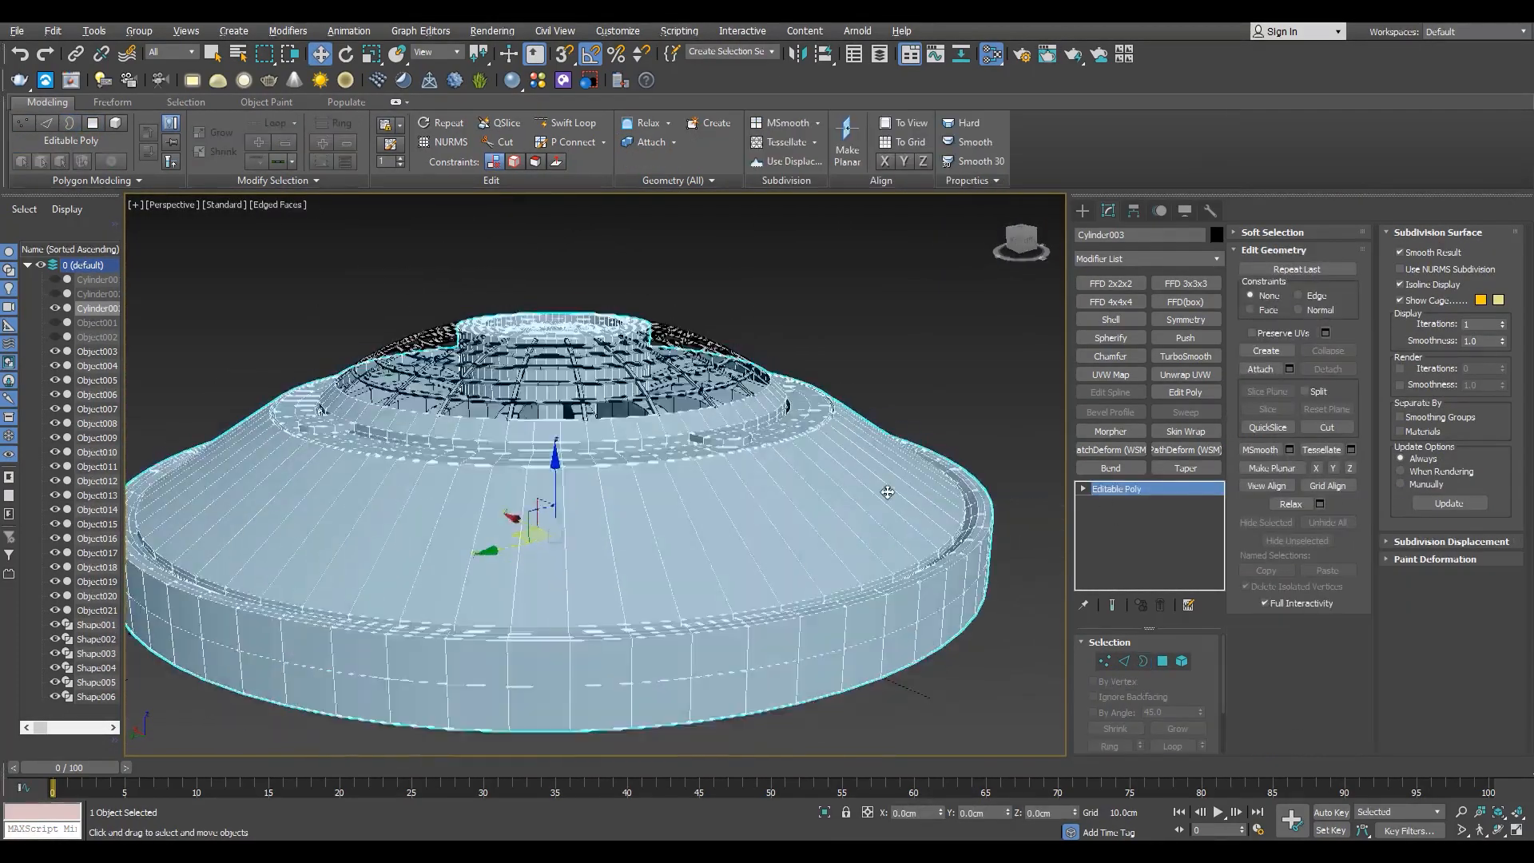
middle_click_drag(884, 490, 525, 461, "alt")
key("F4")
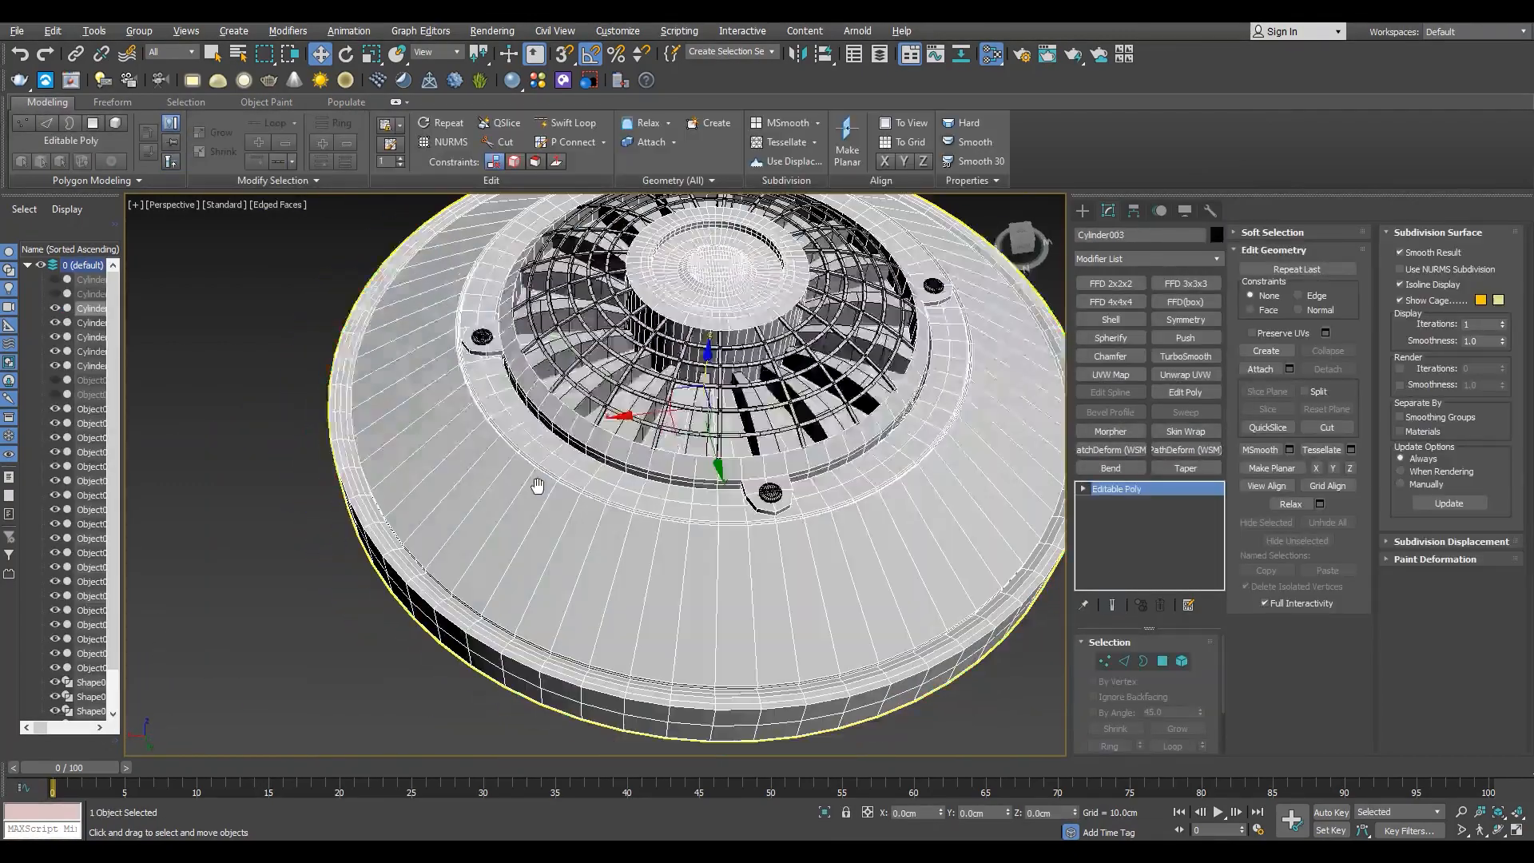
Isolate the disc body and select the upper edge loop of its outer rim.
key("alt+q")
middle_click_drag(536, 486, 559, 400, "alt")
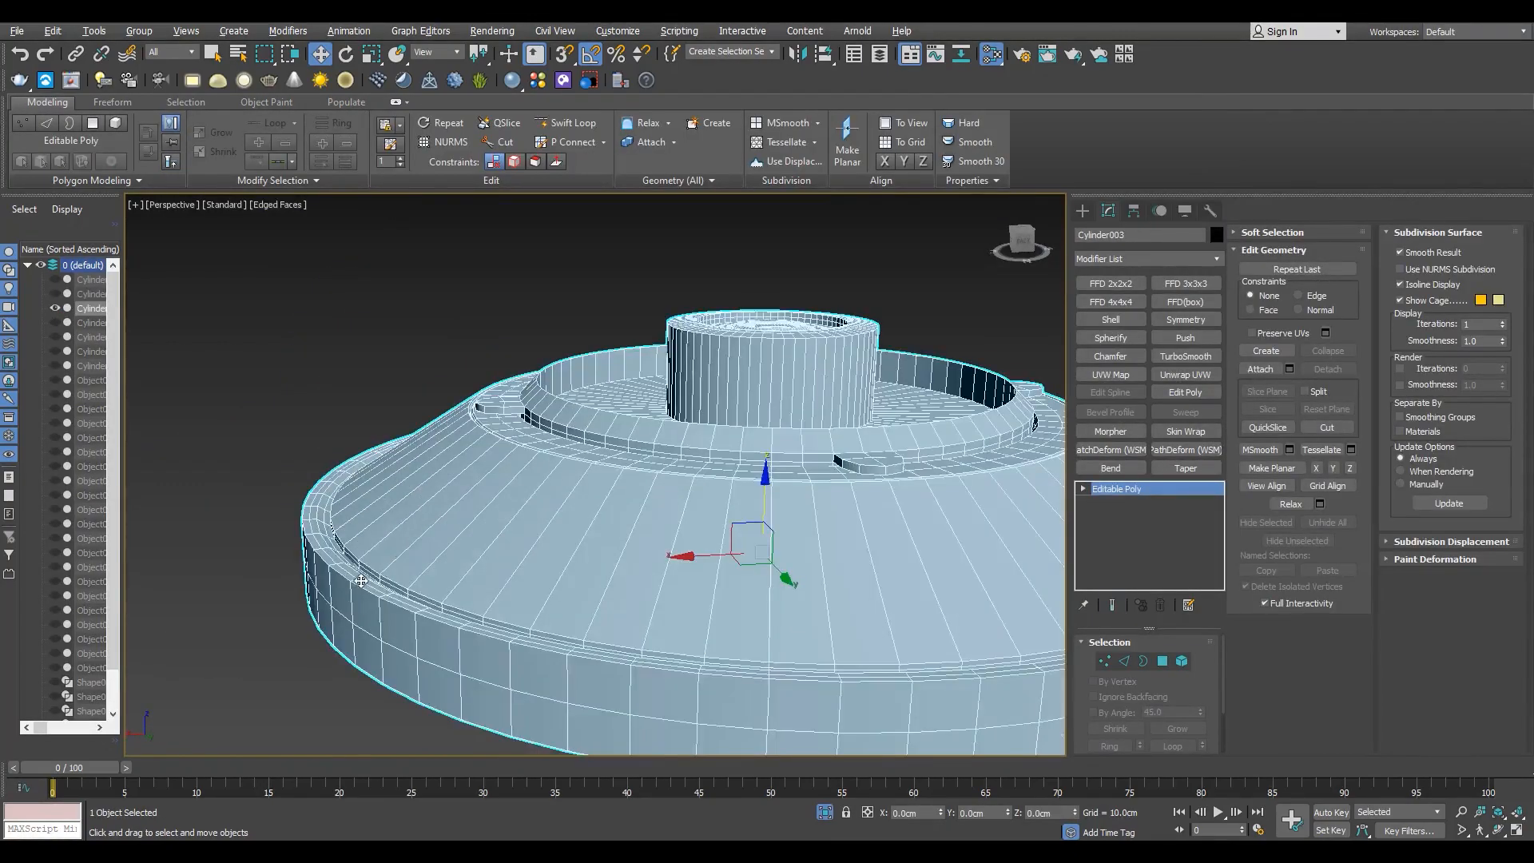
scroll(301, 535, "up", 4)
key("2")
double_click(301, 548)
scroll(299, 491, "up", 2)
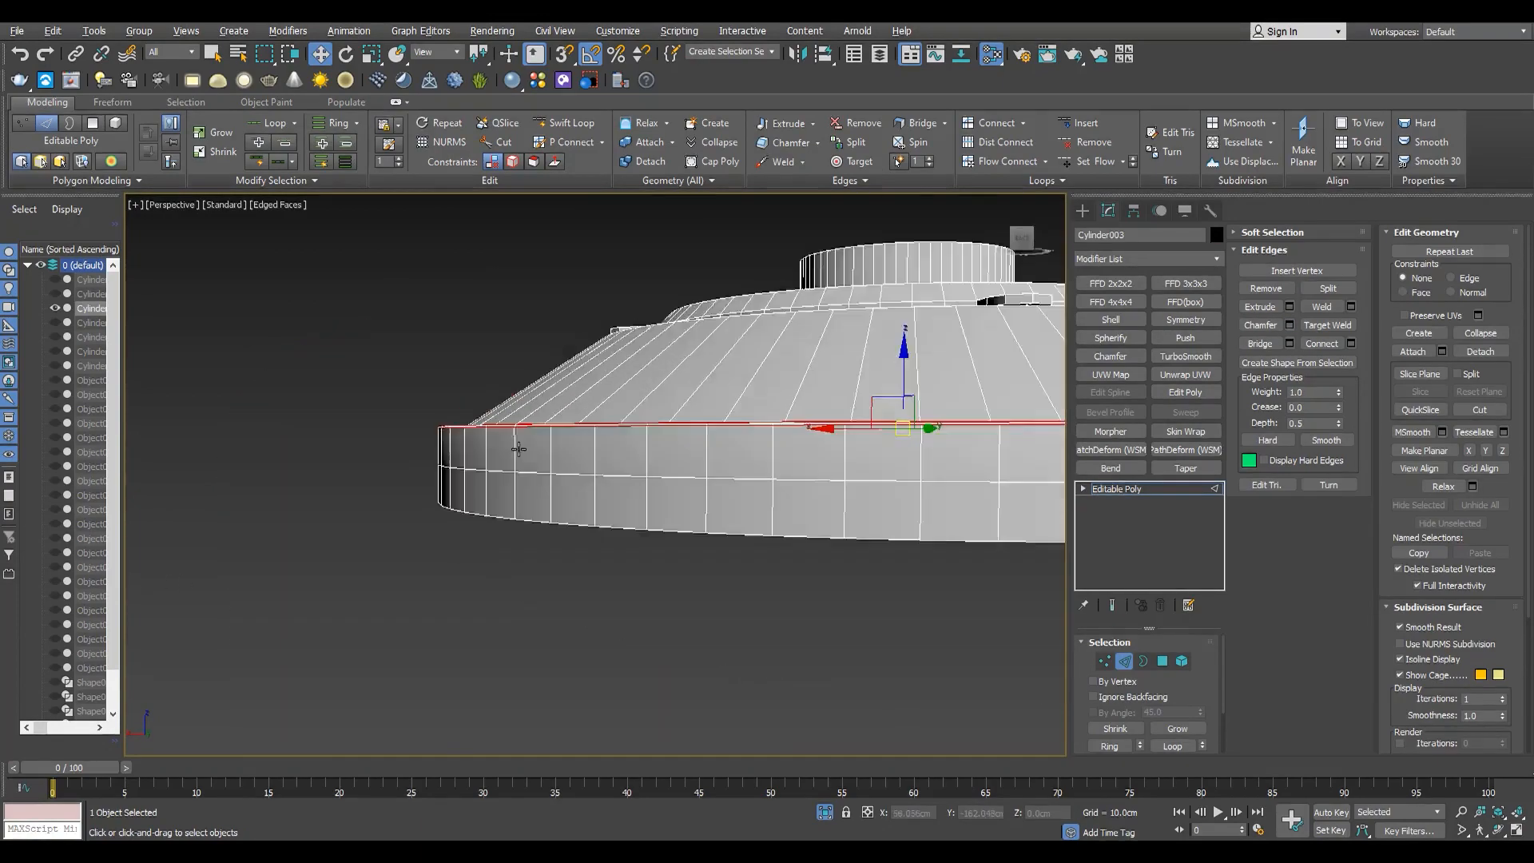
Chamfer the edge loop around the disc's underside by 0.211 cm with one segment.
middle_click_drag(559, 479, 608, 399, "alt")
key("F3")
key("4")
left_click(654, 546)
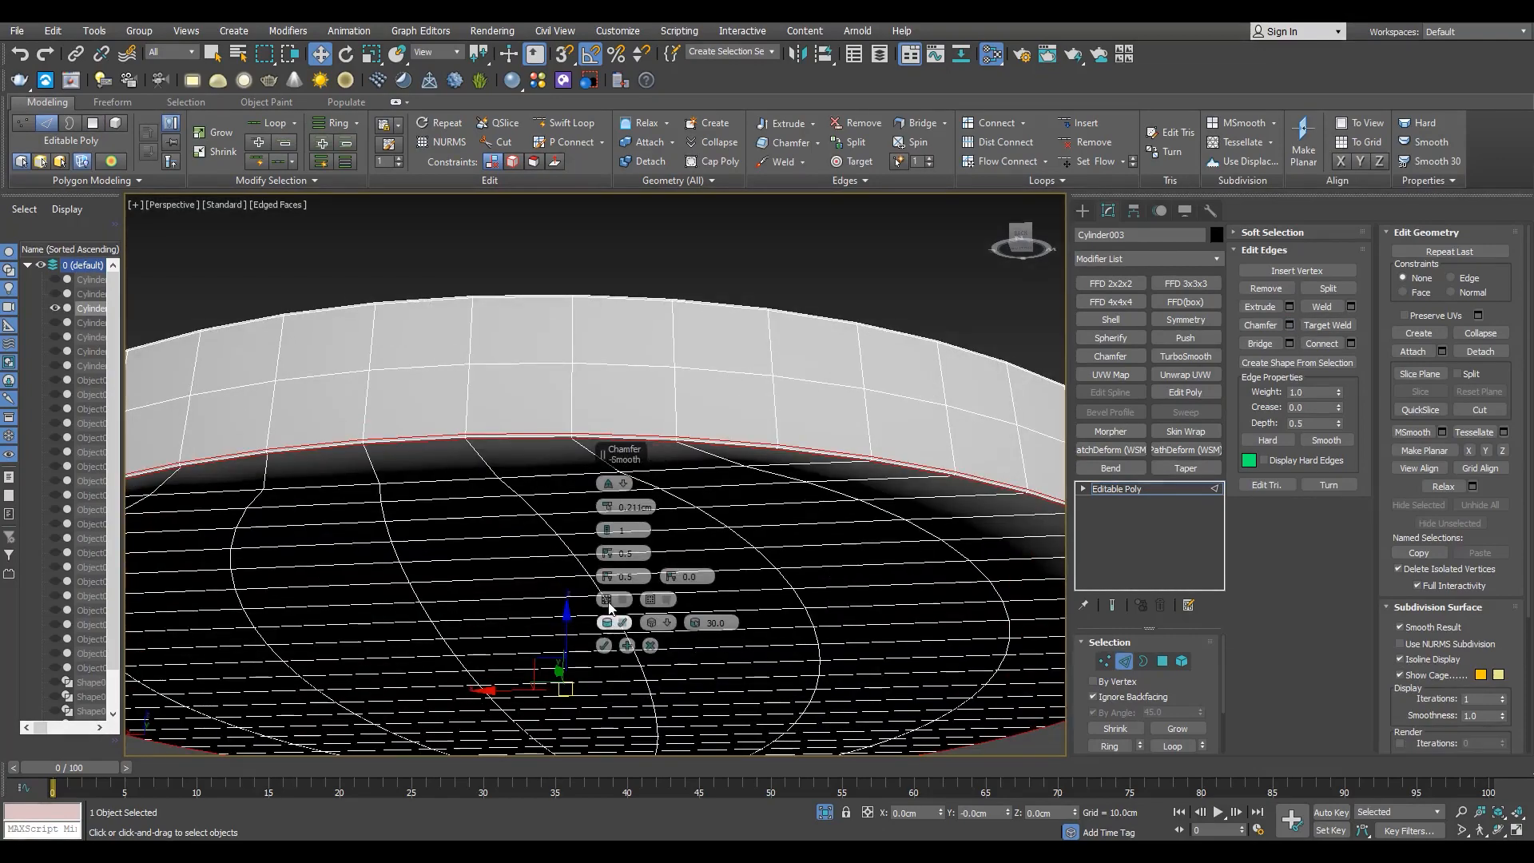
left_click(604, 645)
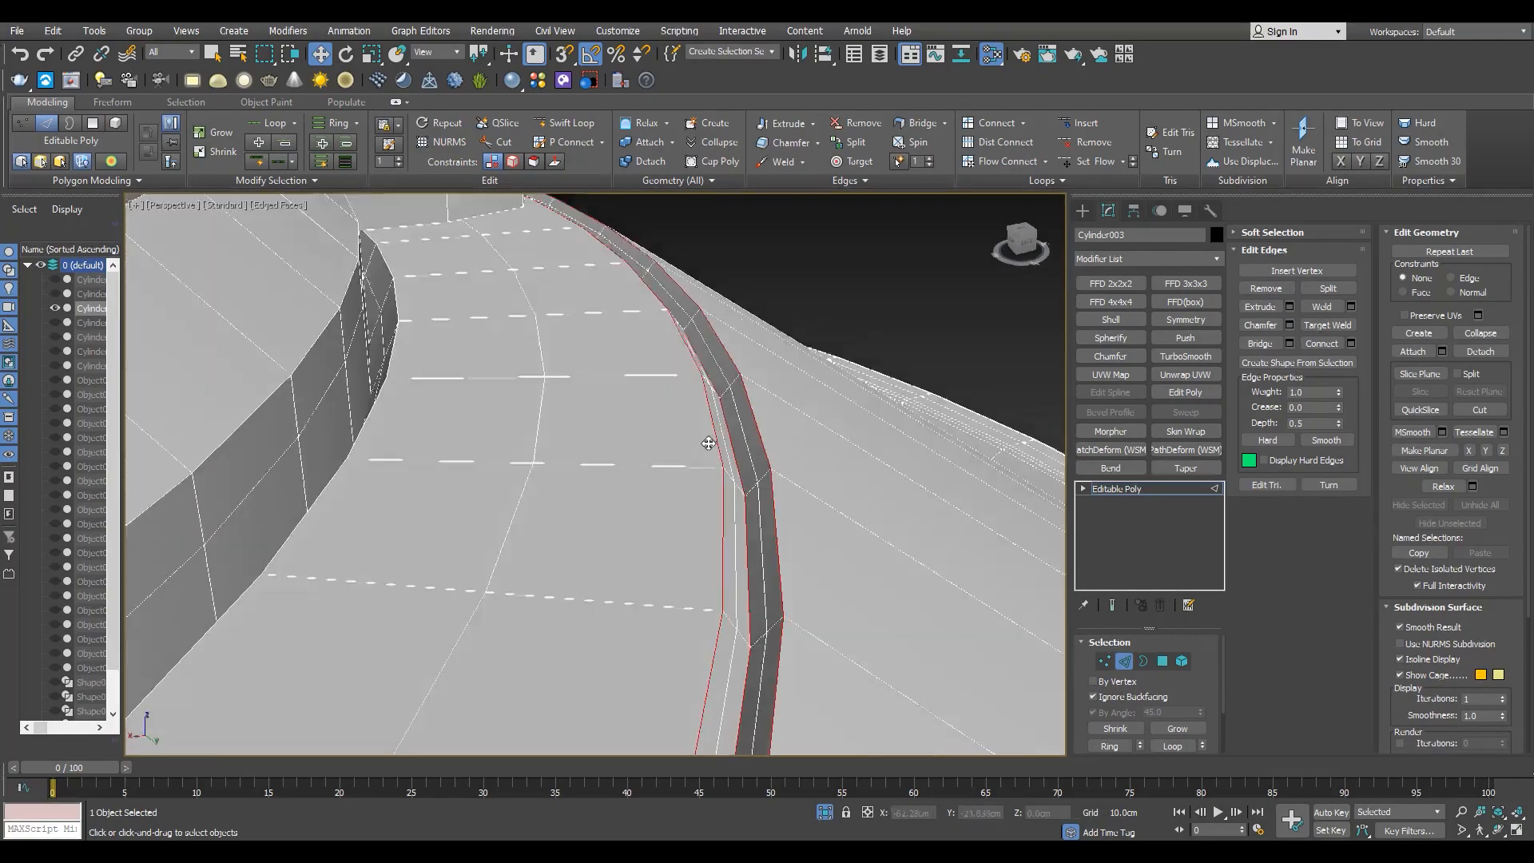
Chamfer the edge loops outlining the rim wall and its protruding blocks, and preview the disc briefly with TurboSmooth.
middle_click_drag(708, 443, 683, 430, "alt")
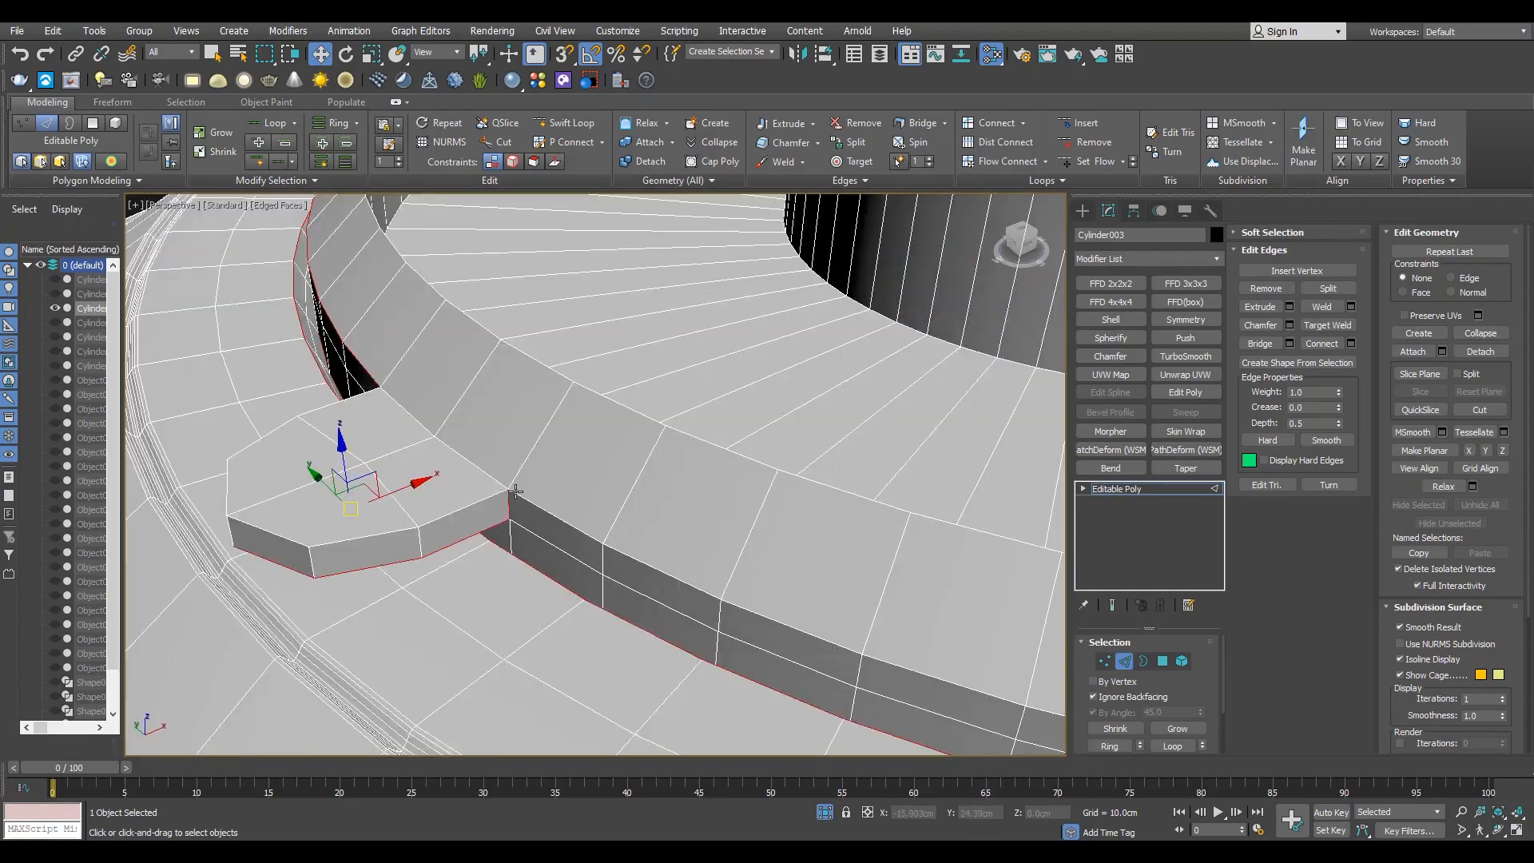
double_click(515, 492, "ctrl")
key("F3")
scroll(504, 507, "up", 3)
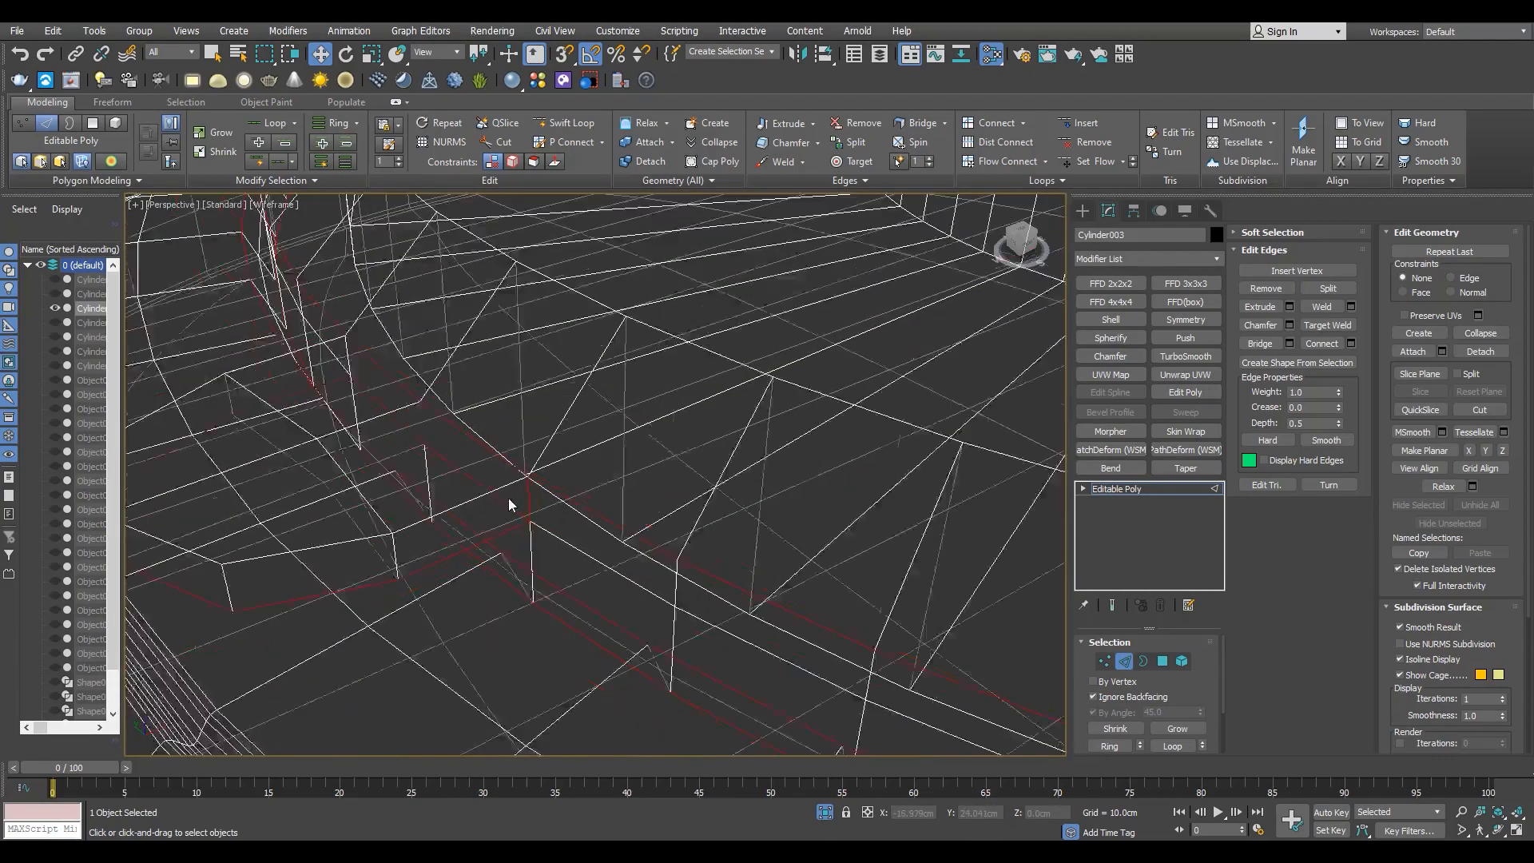
key("F3")
scroll(510, 499, "down", 6)
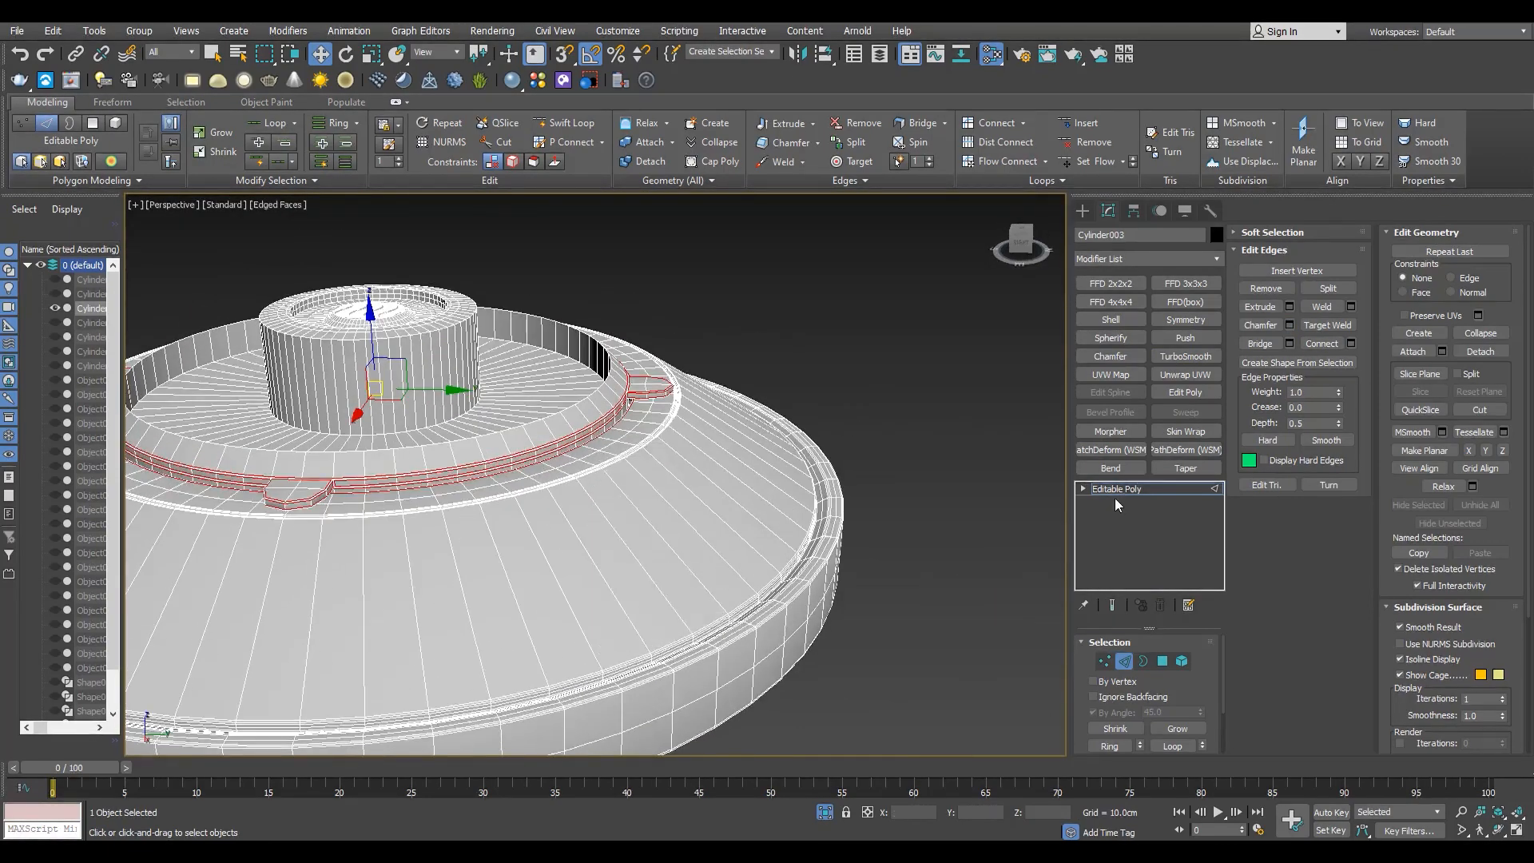
left_click(1185, 356)
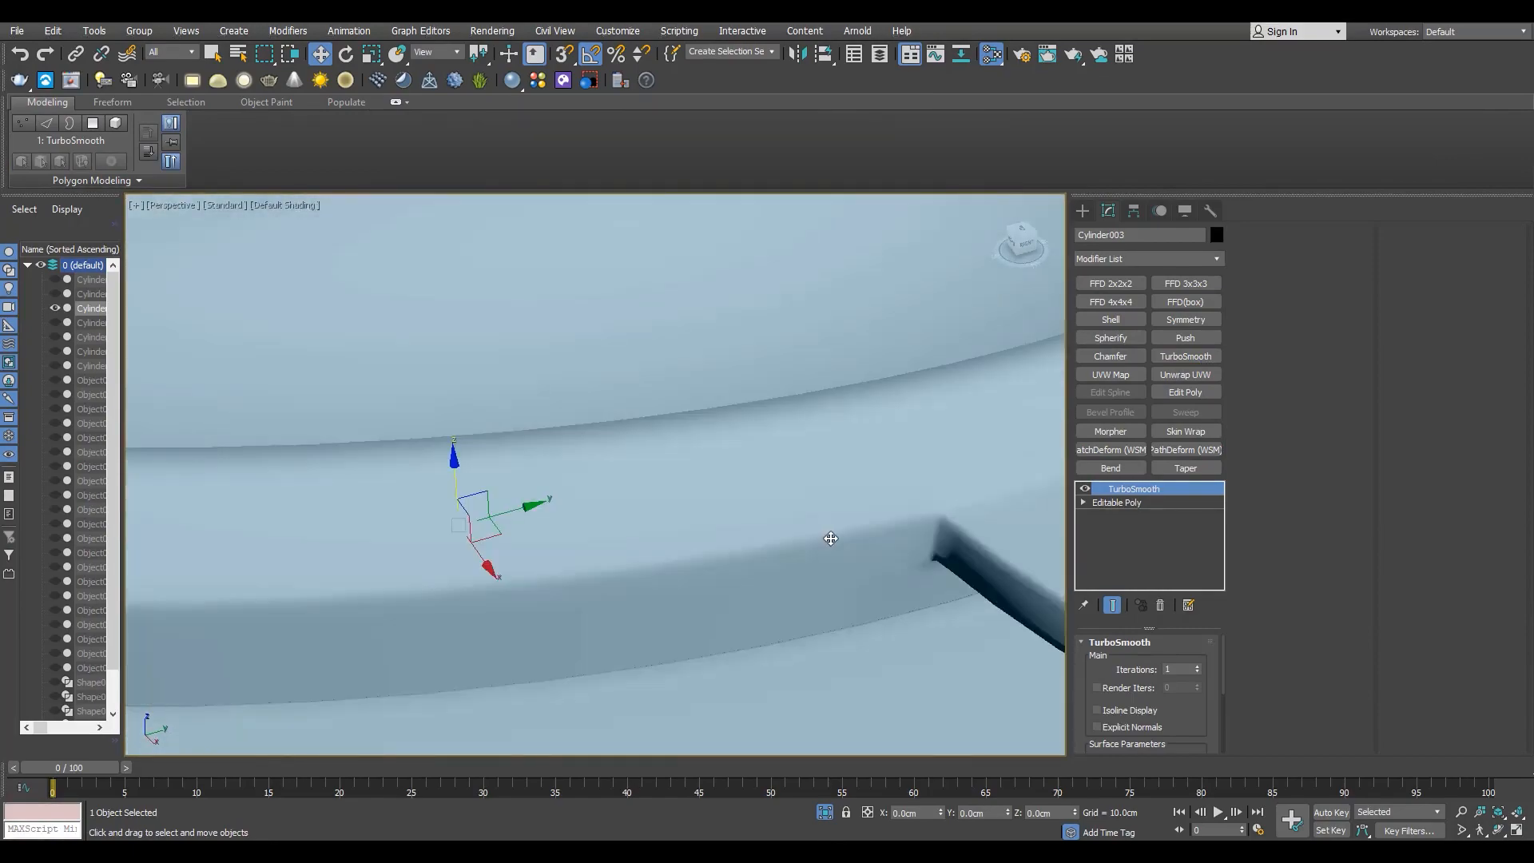
key("ctrl+z")
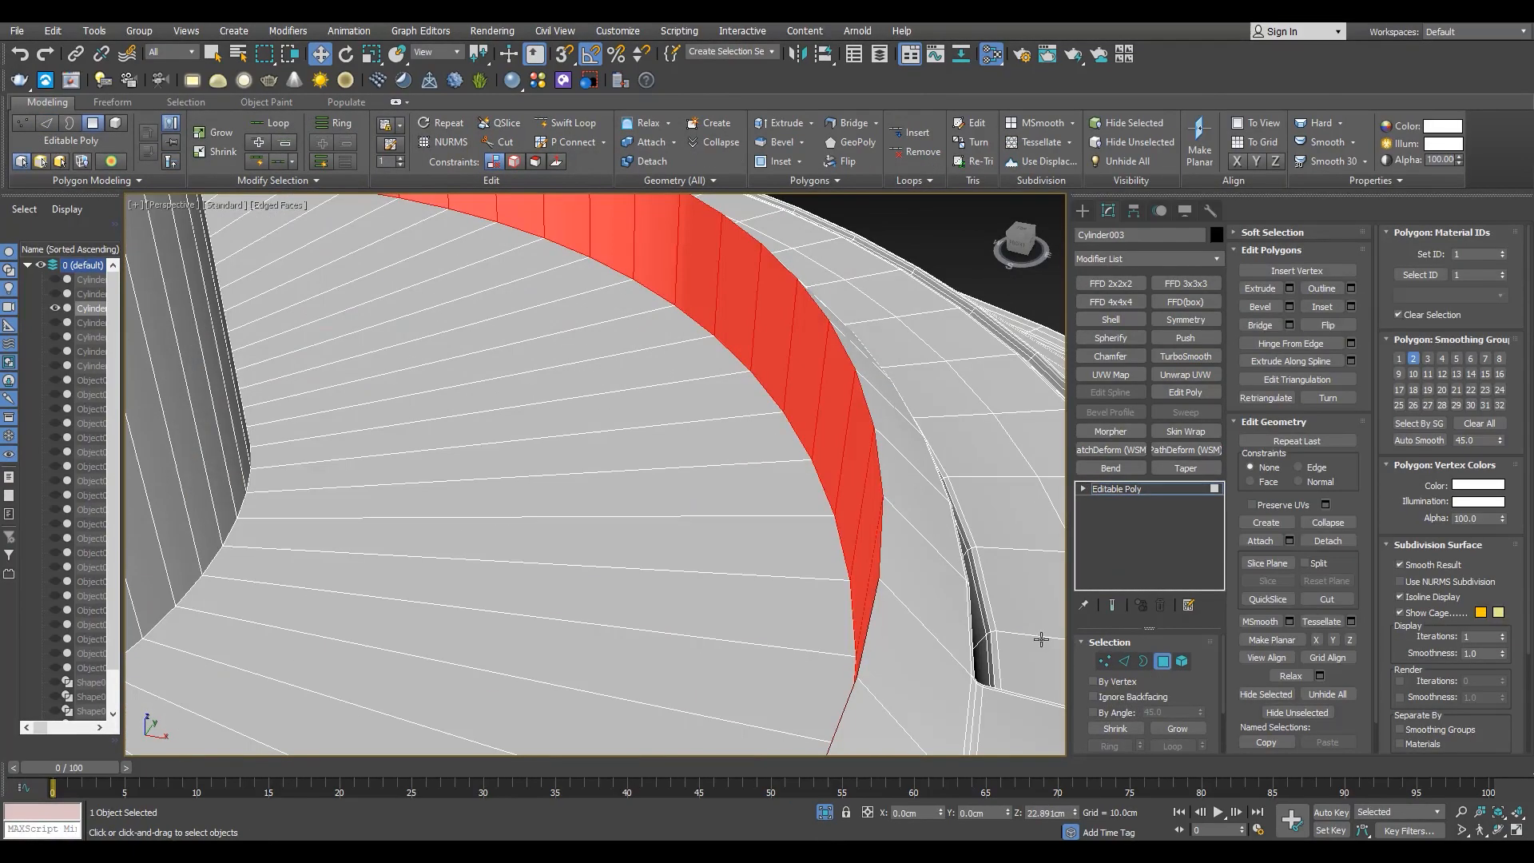
Chamfer the edge loops of the inner rim wall, the central cylinder's foot and top, and the recess in its top.
left_click(1124, 661)
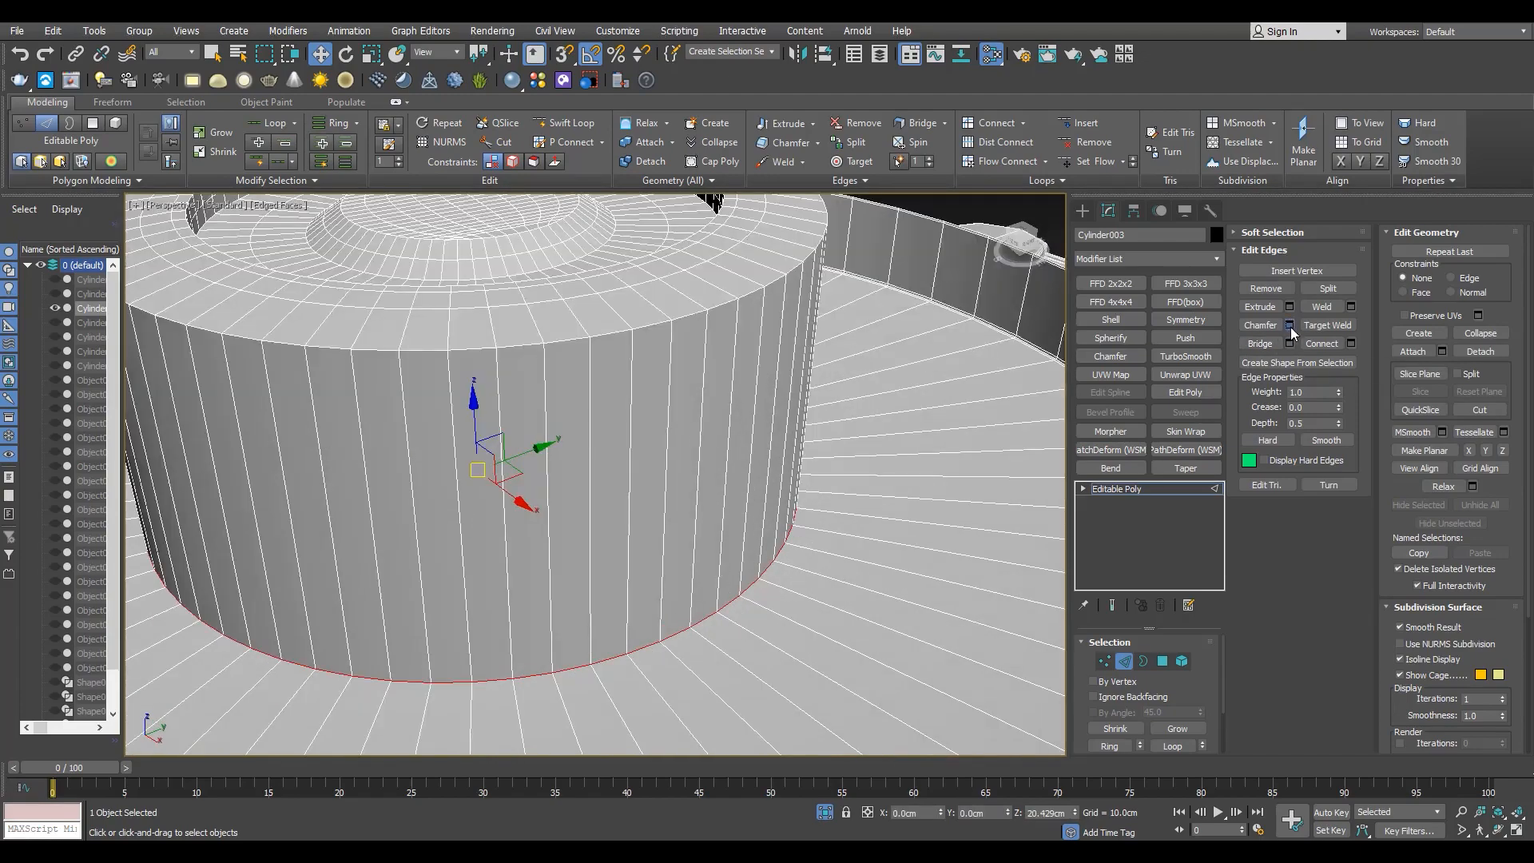
left_click(604, 645)
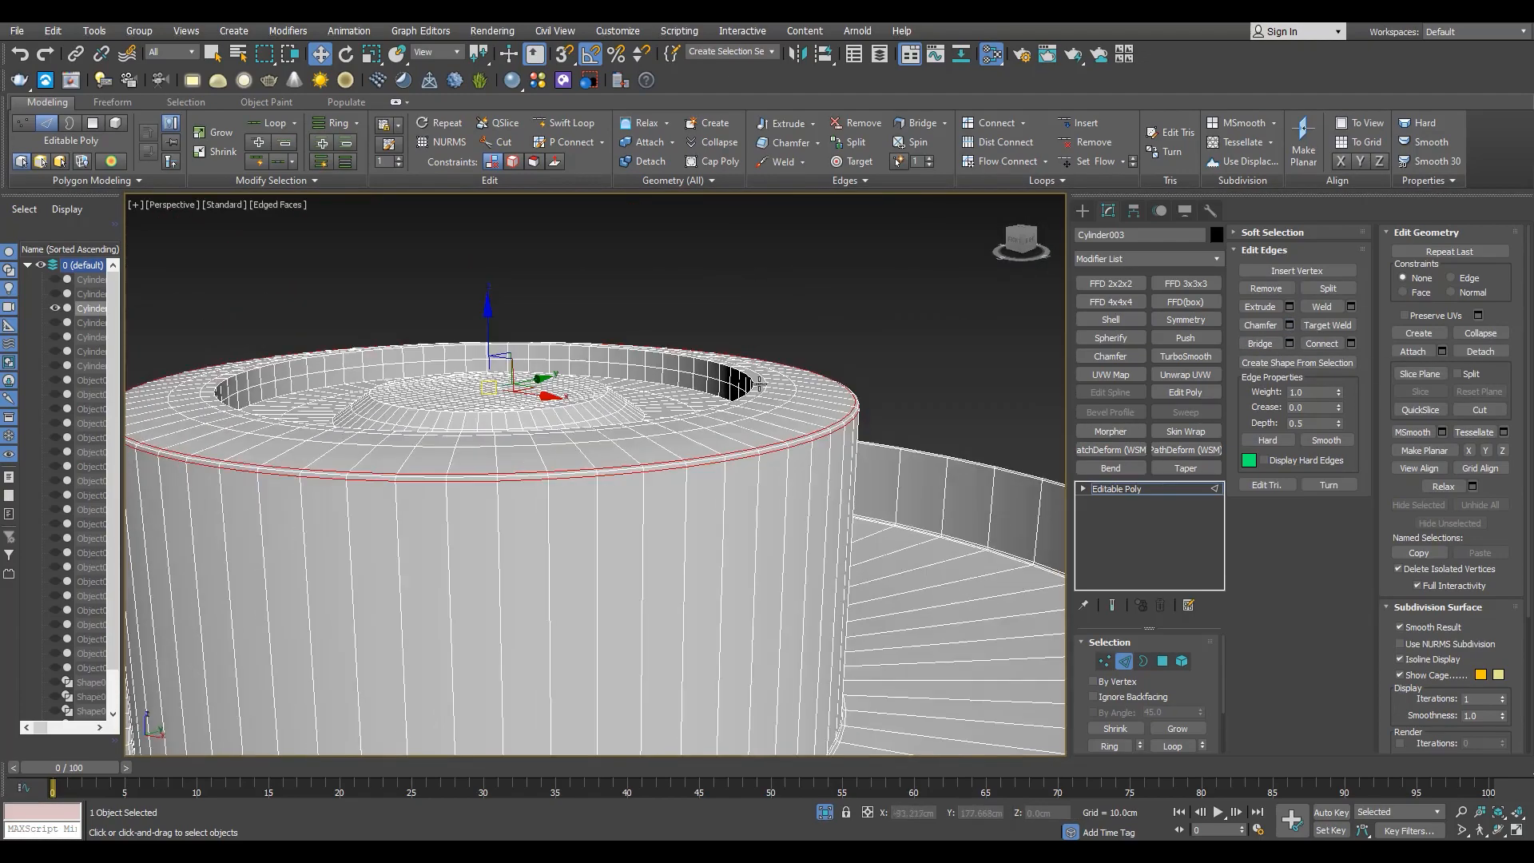
middle_click_drag(752, 427, 505, 463, "alt")
double_click(739, 452)
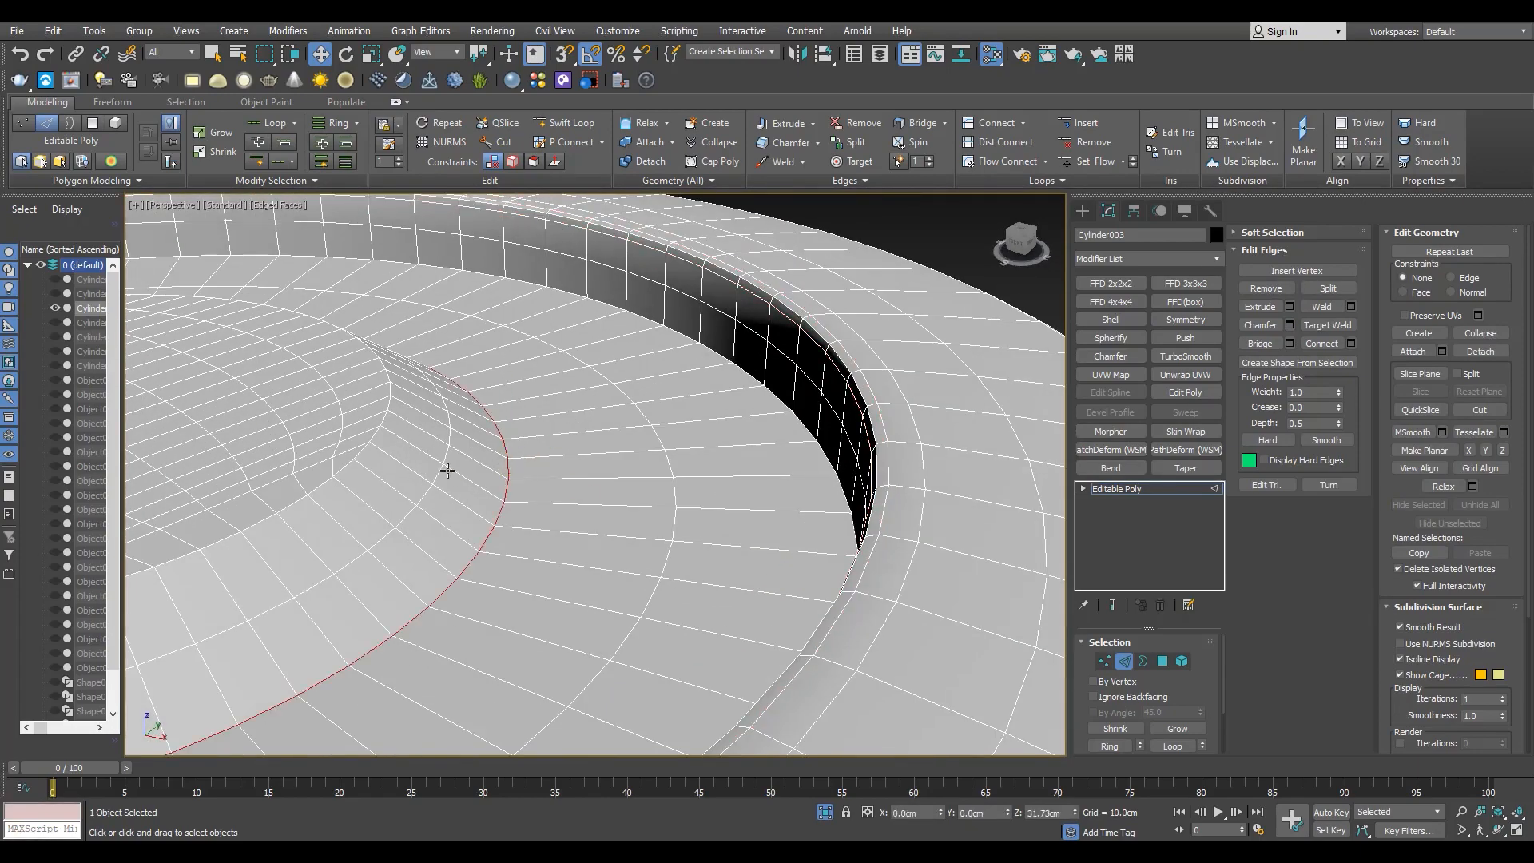
left_click(1163, 661, "ctrl")
left_click(1124, 661, "shift")
key("semicolon")
Preview the chamfered disc with a one-iteration TurboSmooth in shaded display, and remove the modifier.
middle_click_drag(733, 524, 791, 327, "alt")
scroll(551, 475, "up", 3)
scroll(791, 327, "down", 2)
key("F4")
left_click(1115, 489)
left_click(1184, 355)
scroll(715, 431, "down", 5)
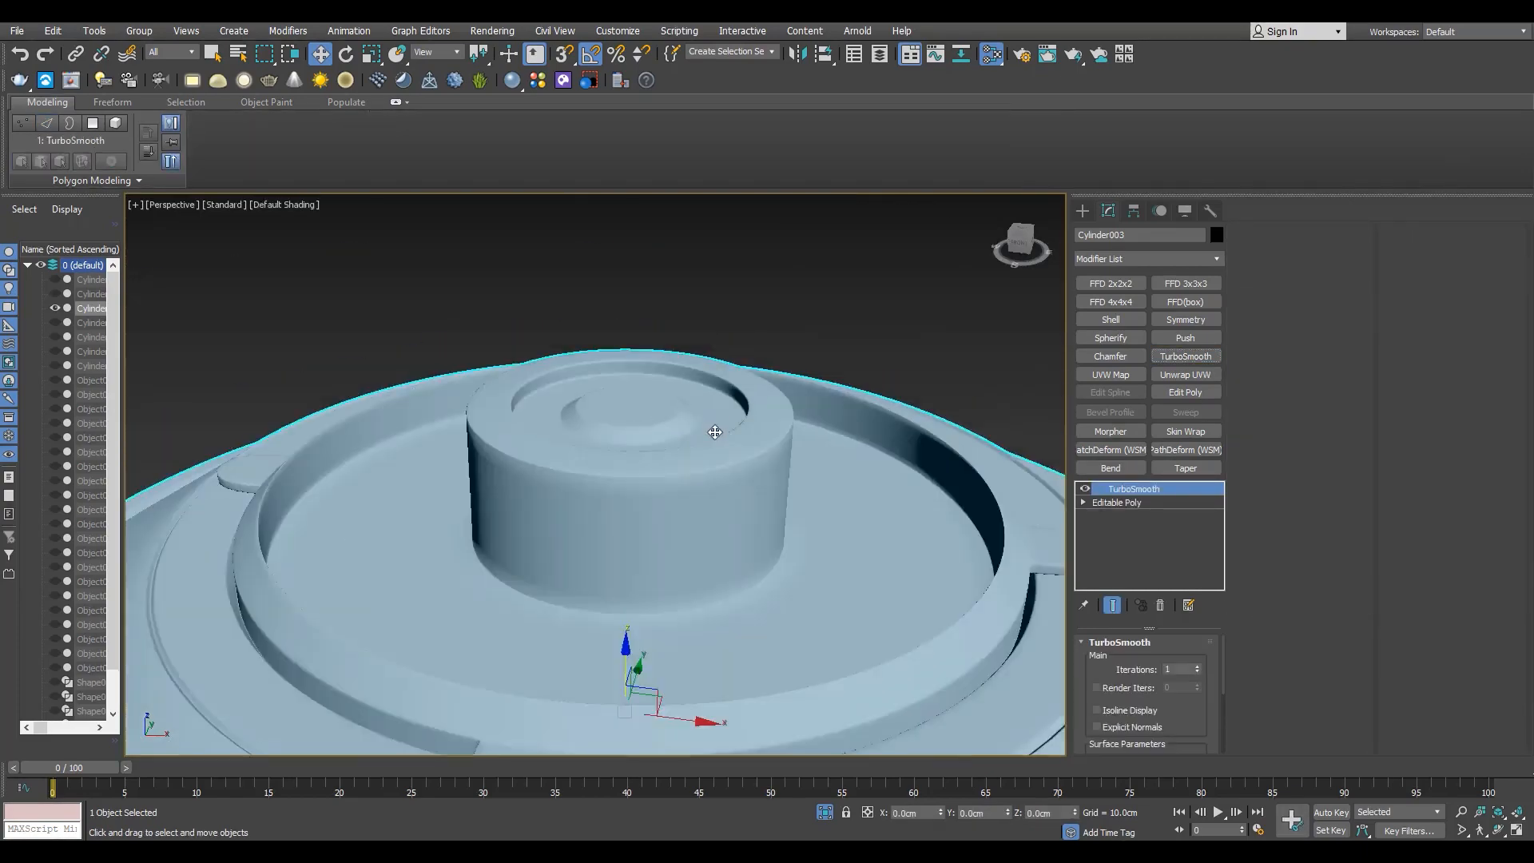
middle_click_drag(715, 431, 629, 406, "alt")
scroll(591, 433, "down", 3)
key("F4")
left_click(1159, 605)
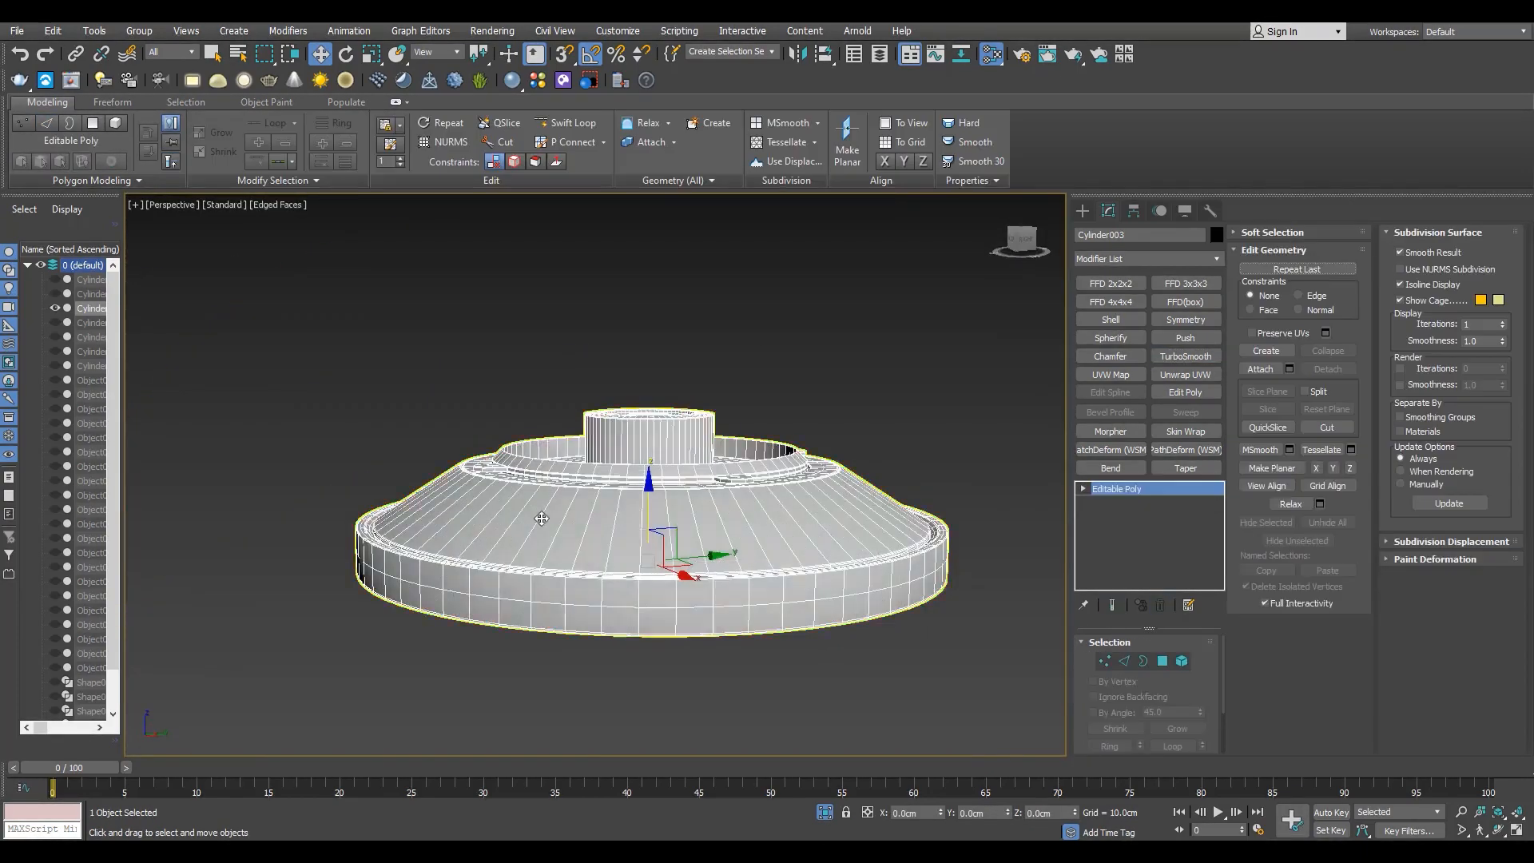
End the disc's isolation, convert one lattice ring to an editable poly and attach the other rings to it.
middle_click_drag(540, 513, 572, 564, "alt")
left_click(824, 811)
scroll(299, 496, "down", 2)
scroll(459, 388, "up", 4)
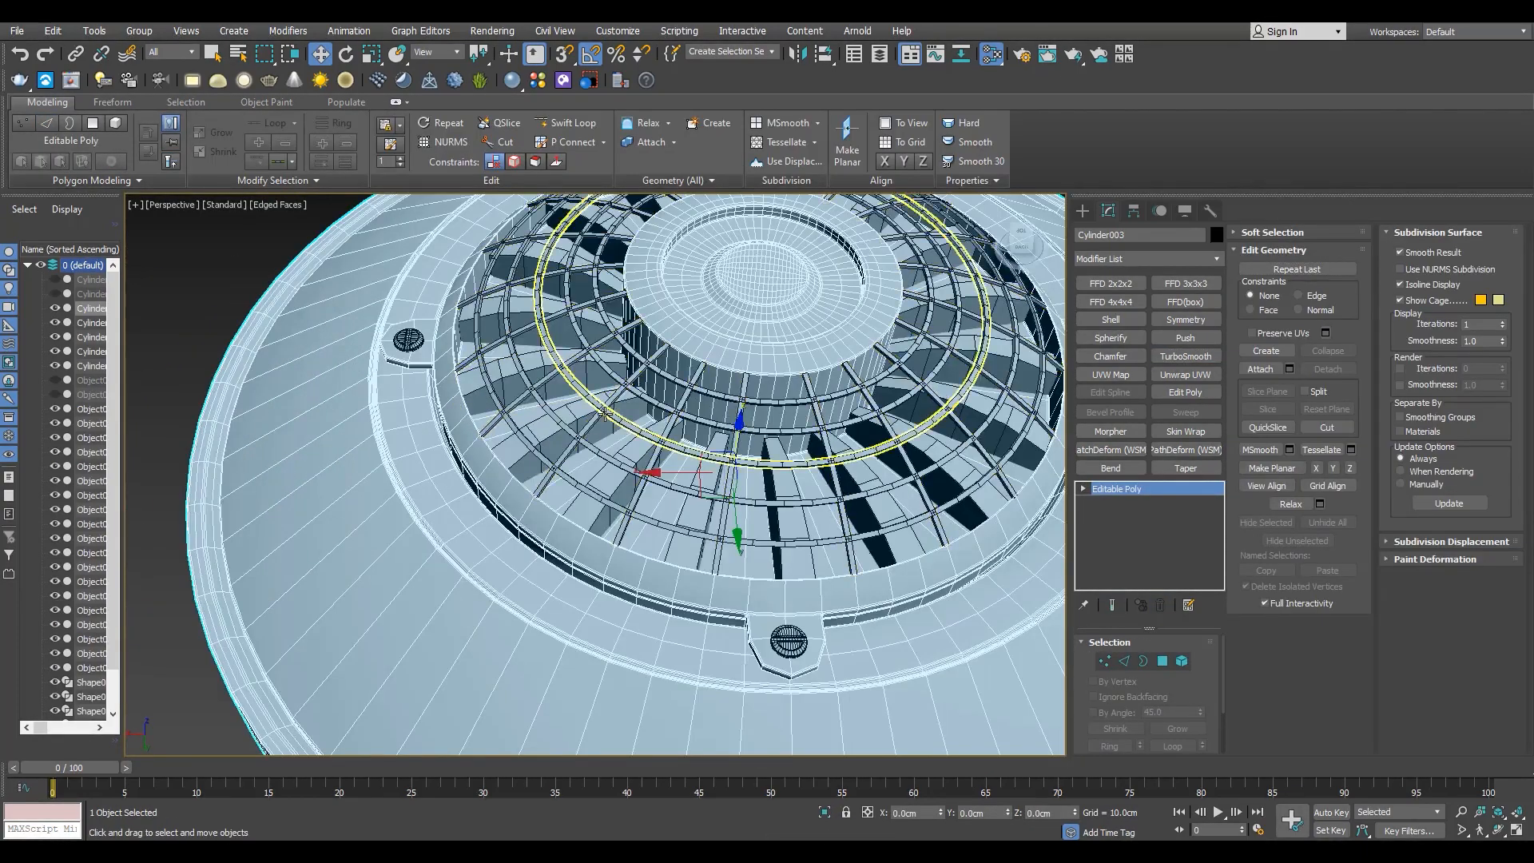
left_click(639, 434)
scroll(641, 430, "up", 3)
key("alt+p")
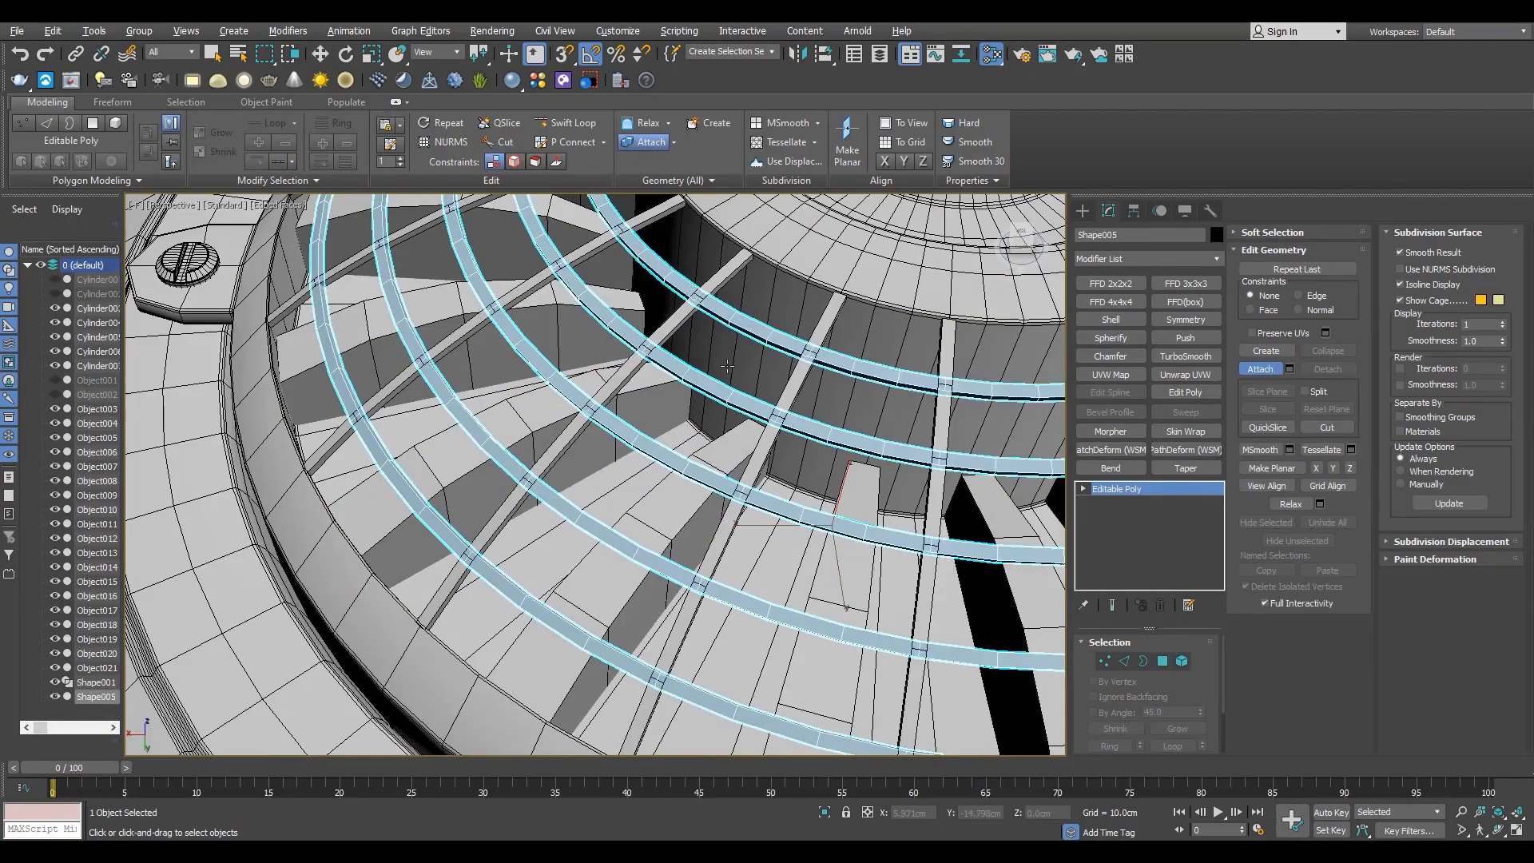
Isolate the attached lattice rings and chamfer all their lengthwise edges with one segment.
key("alt+q")
middle_click_drag(471, 559, 458, 472, "alt")
scroll(467, 452, "up", 5)
key("2")
middle_click_drag(316, 655, 457, 575, "alt")
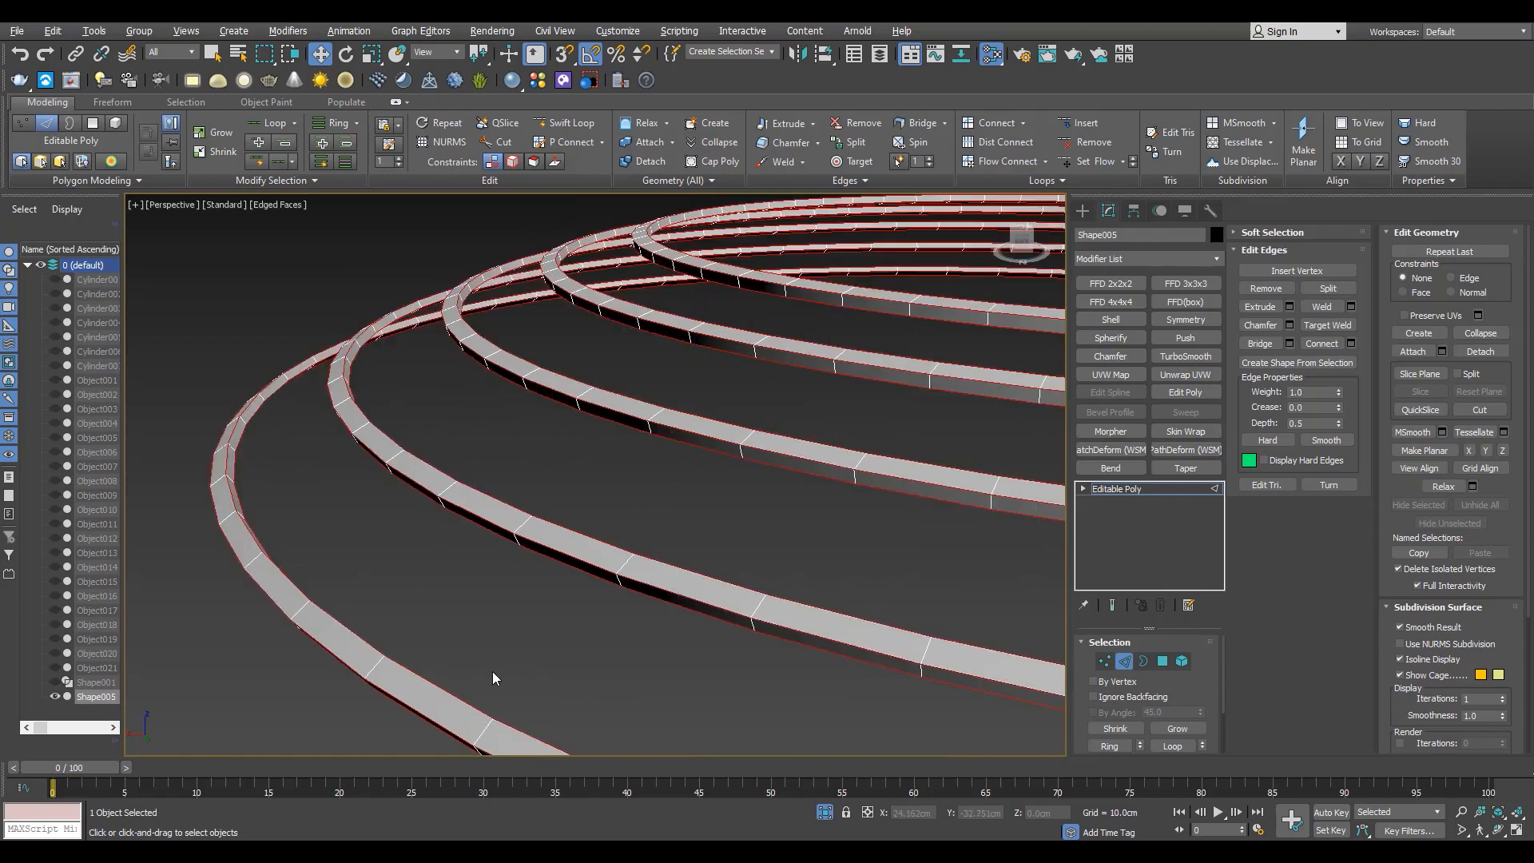
left_click(1289, 325)
scroll(607, 501, "up", 4)
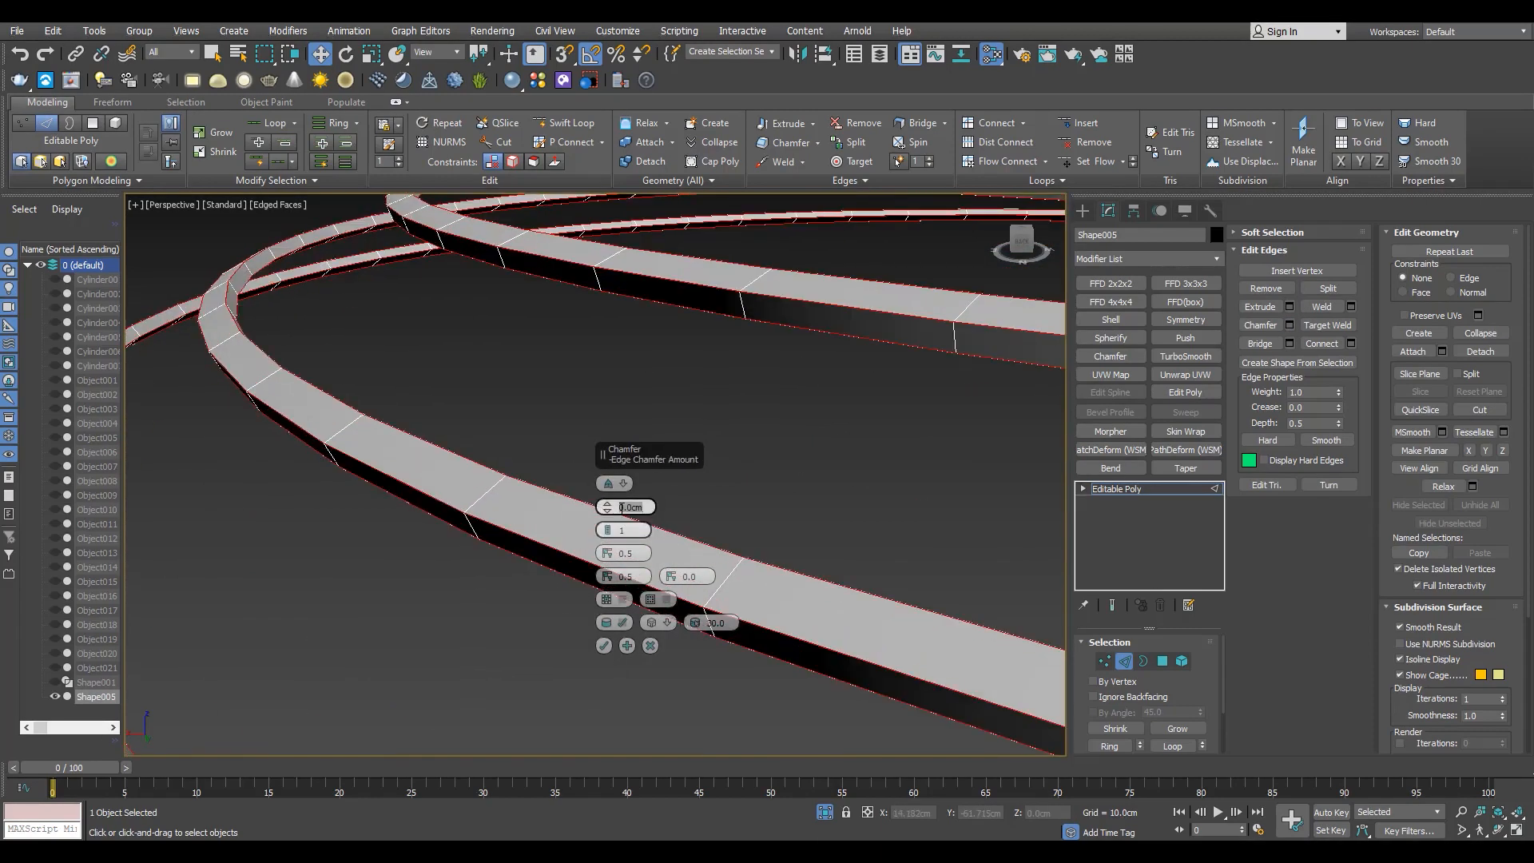
type("0.2")
key("Return")
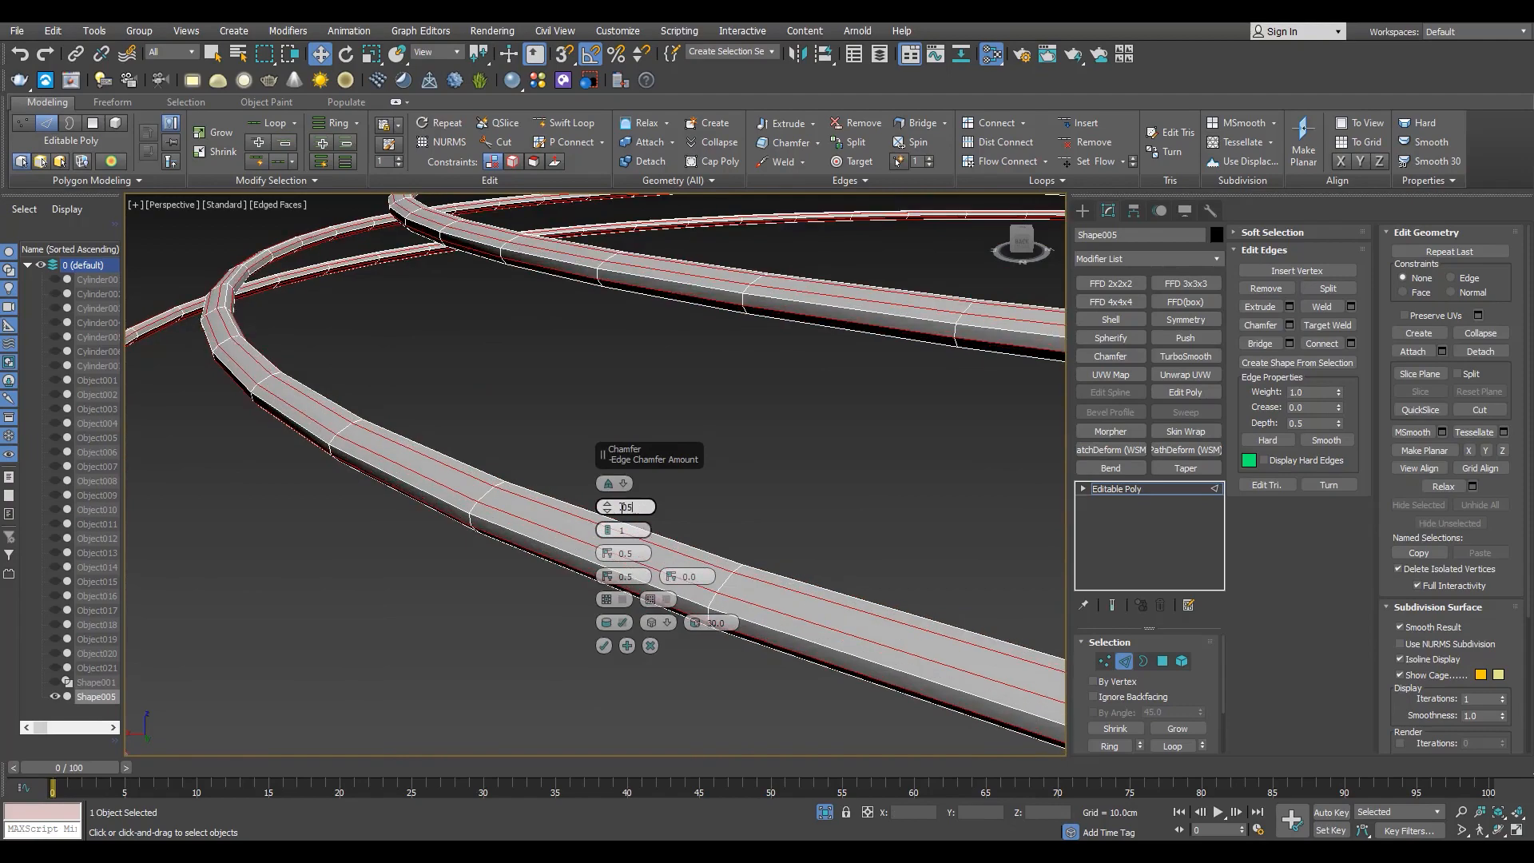
key("Return")
left_click(603, 644)
key("2")
Preview the chamfered lattice rings with TurboSmooth in shaded display.
key("F4")
left_click(1185, 355)
scroll(649, 434, "down", 3)
middle_click_drag(655, 436, 717, 446, "alt")
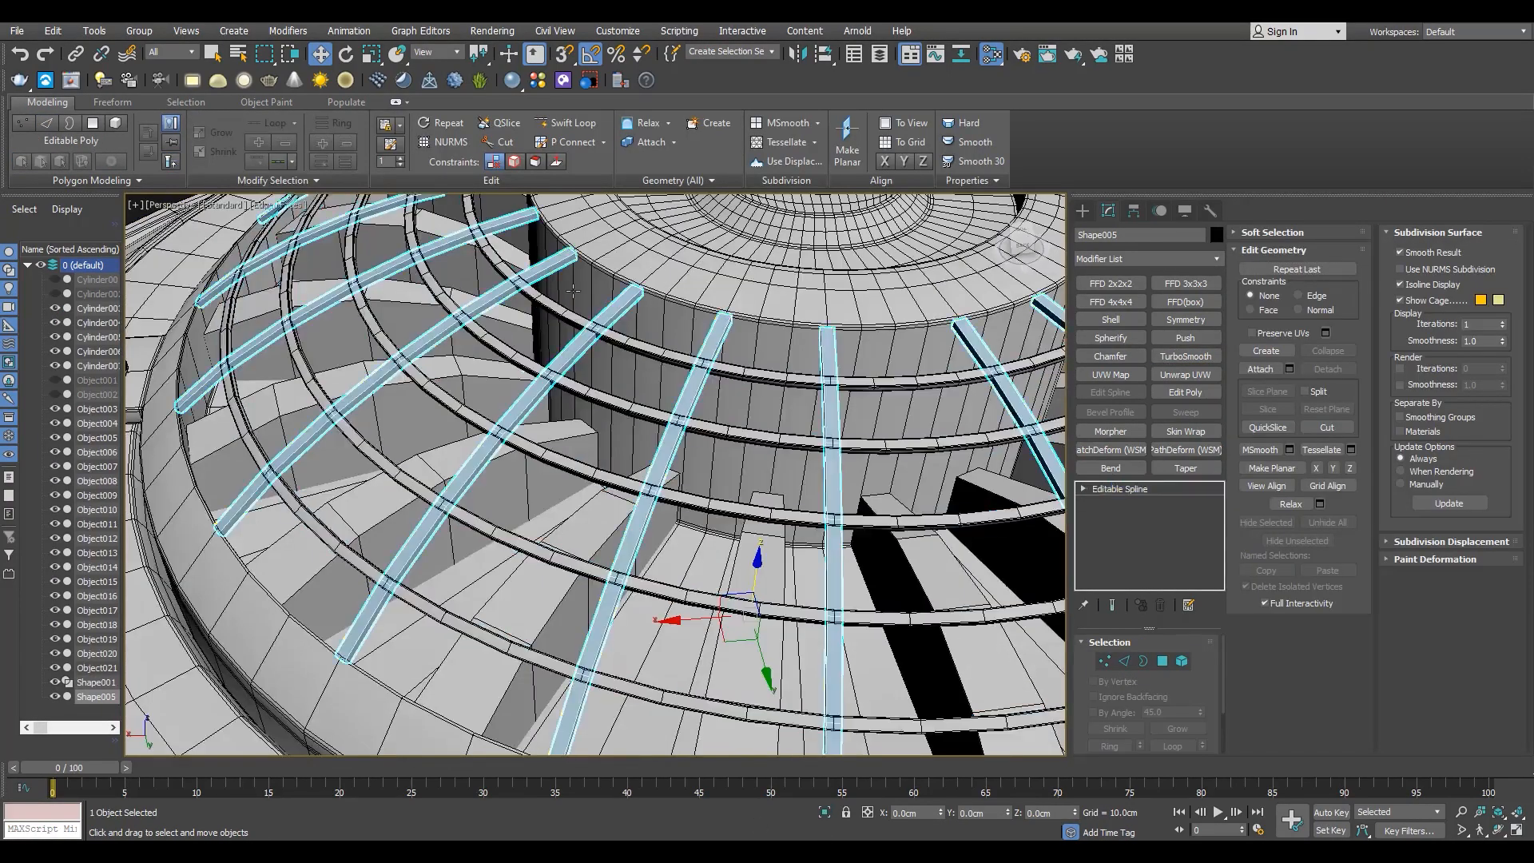
Isolate the radial ribs of the lattice and convert them from a spline to an editable poly.
key("alt+q")
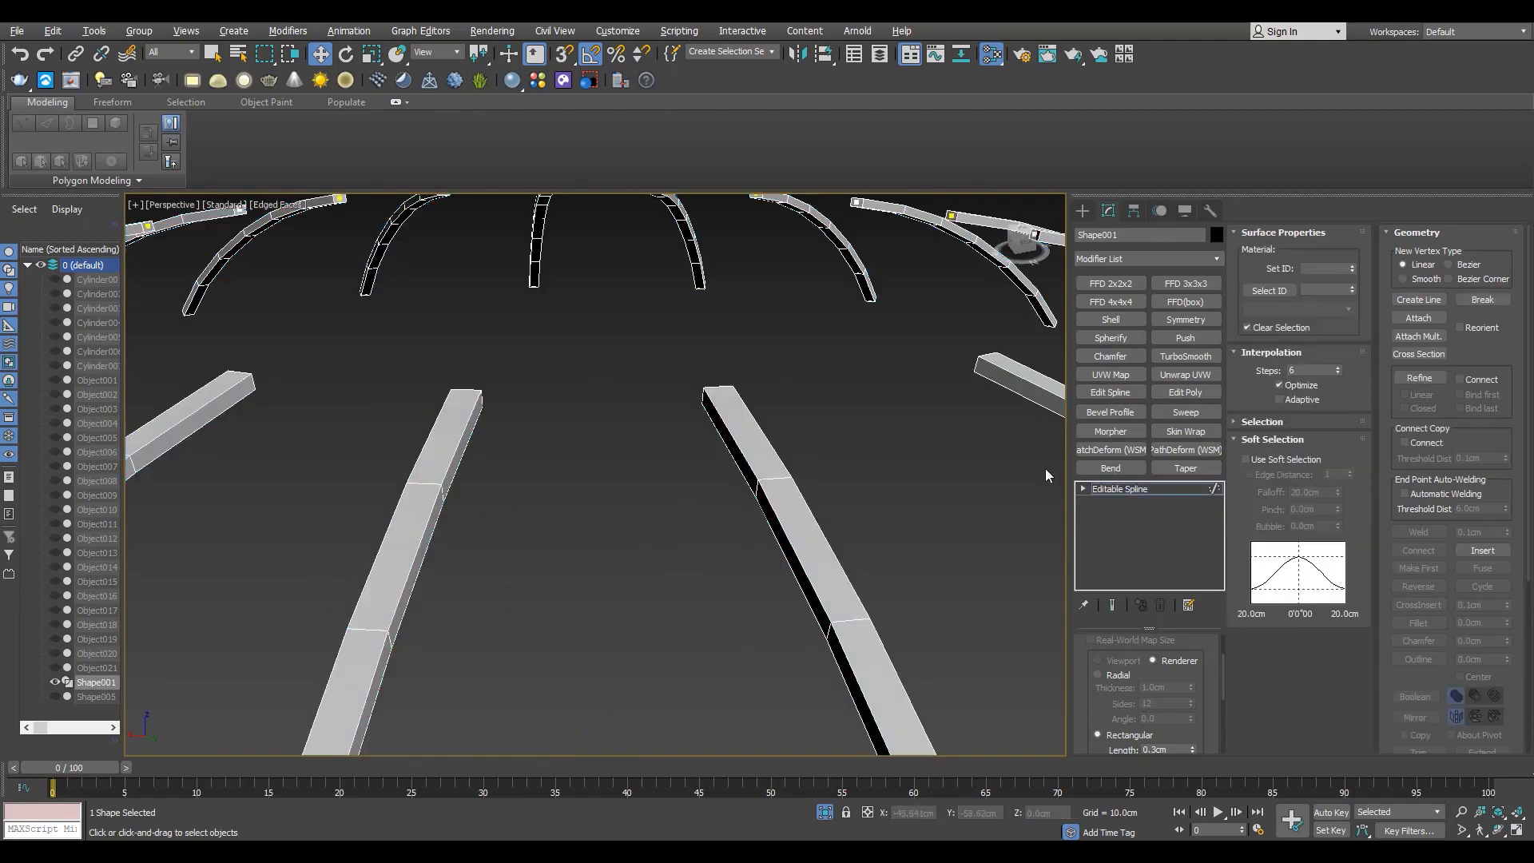
right_click(1044, 468)
key("2")
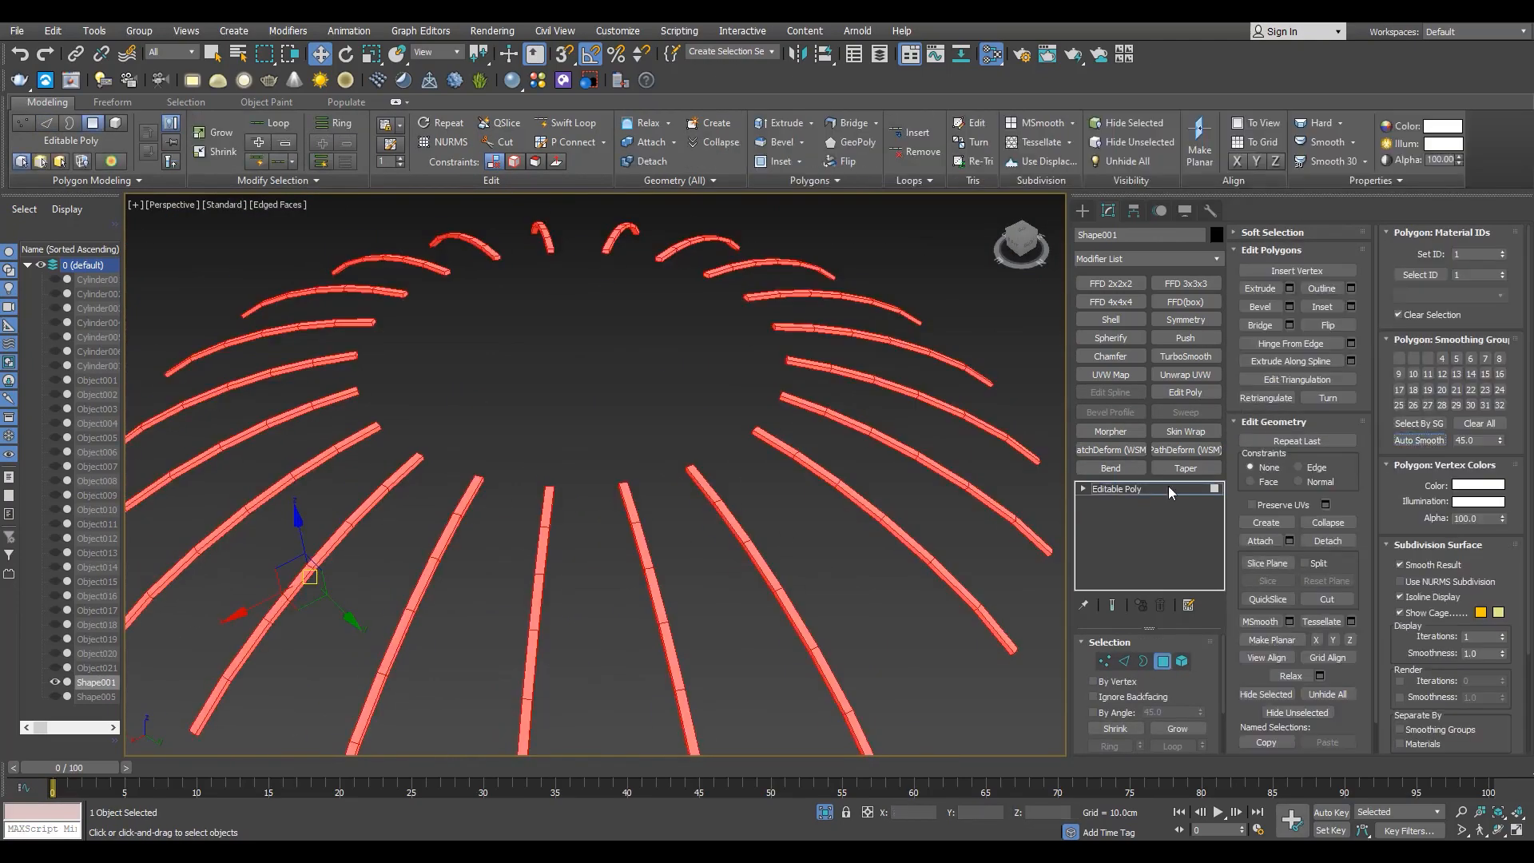
Add a Chamfer modifier to the radial ribs with a fixed amount of 0.041 cm and one segment.
left_click(1110, 355)
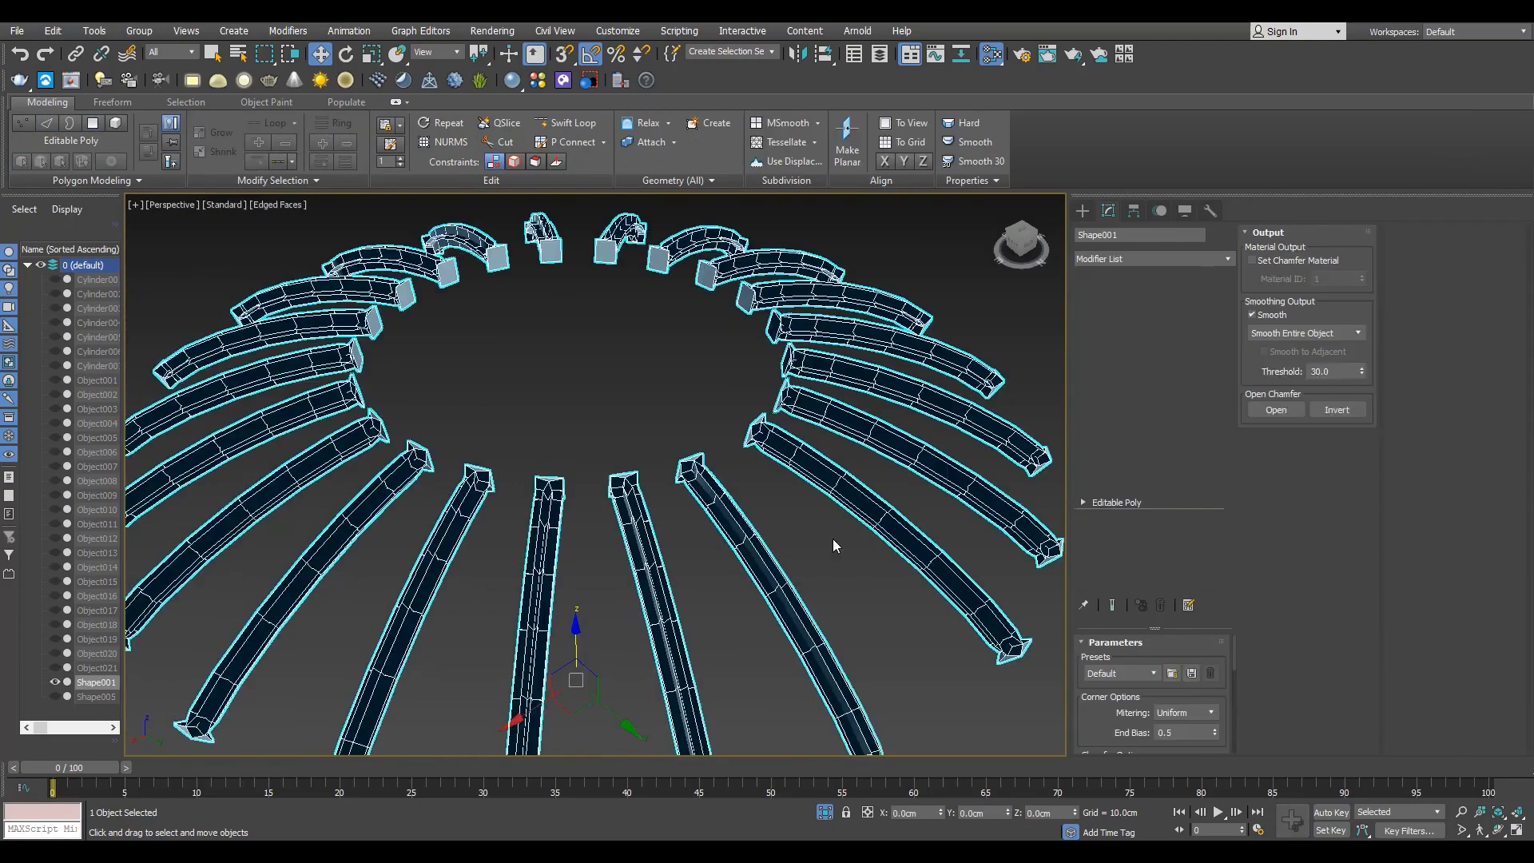
left_click_drag(1278, 725, 1278, 767)
middle_click_drag(729, 448, 747, 411, "alt")
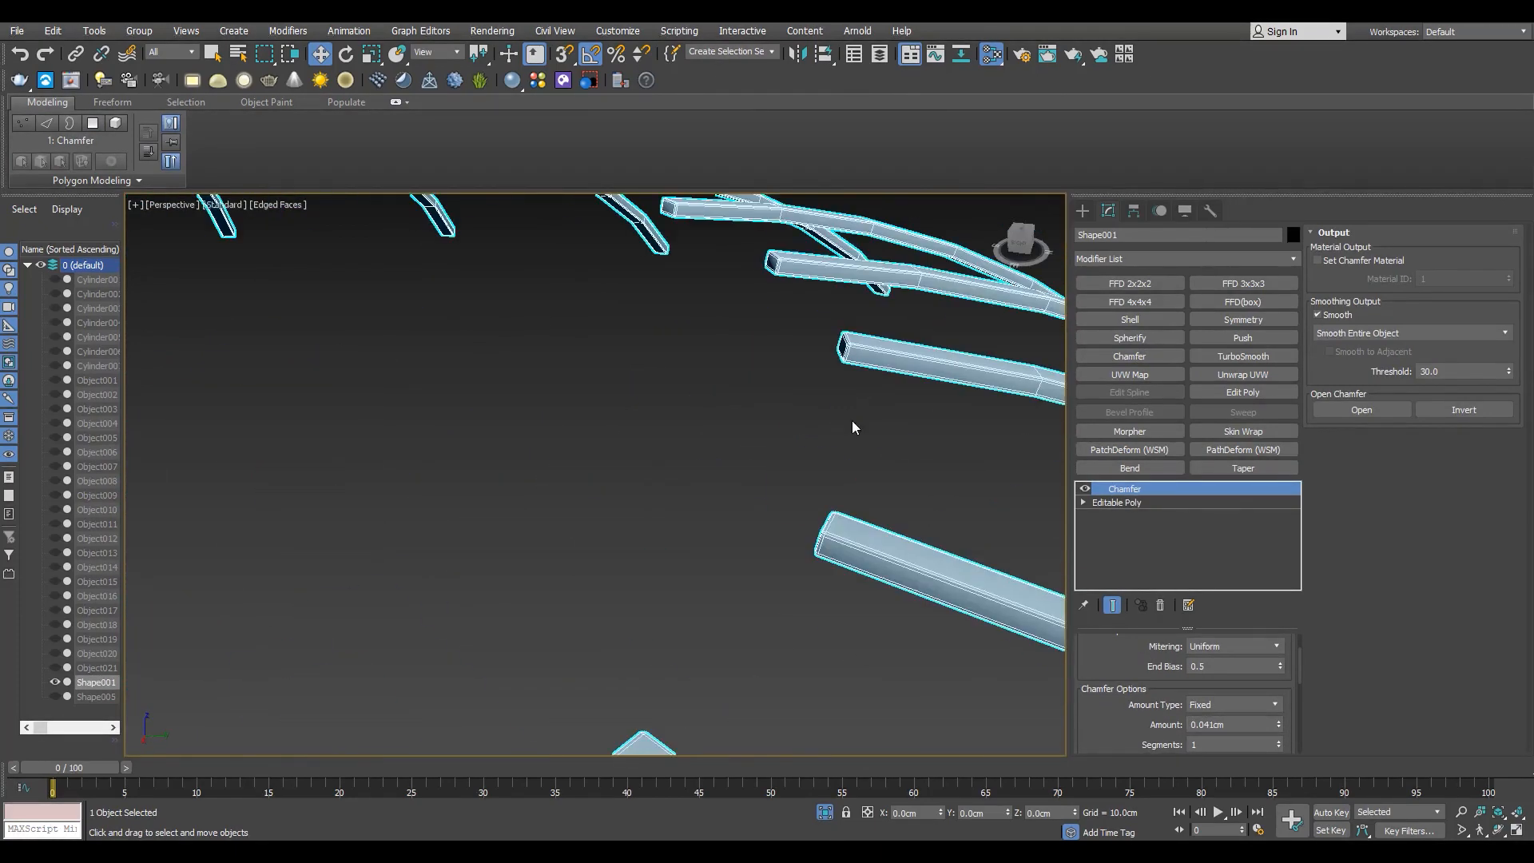
scroll(859, 353, "up", 2)
middle_click_drag(856, 351, 795, 439)
scroll(686, 345, "up", 3)
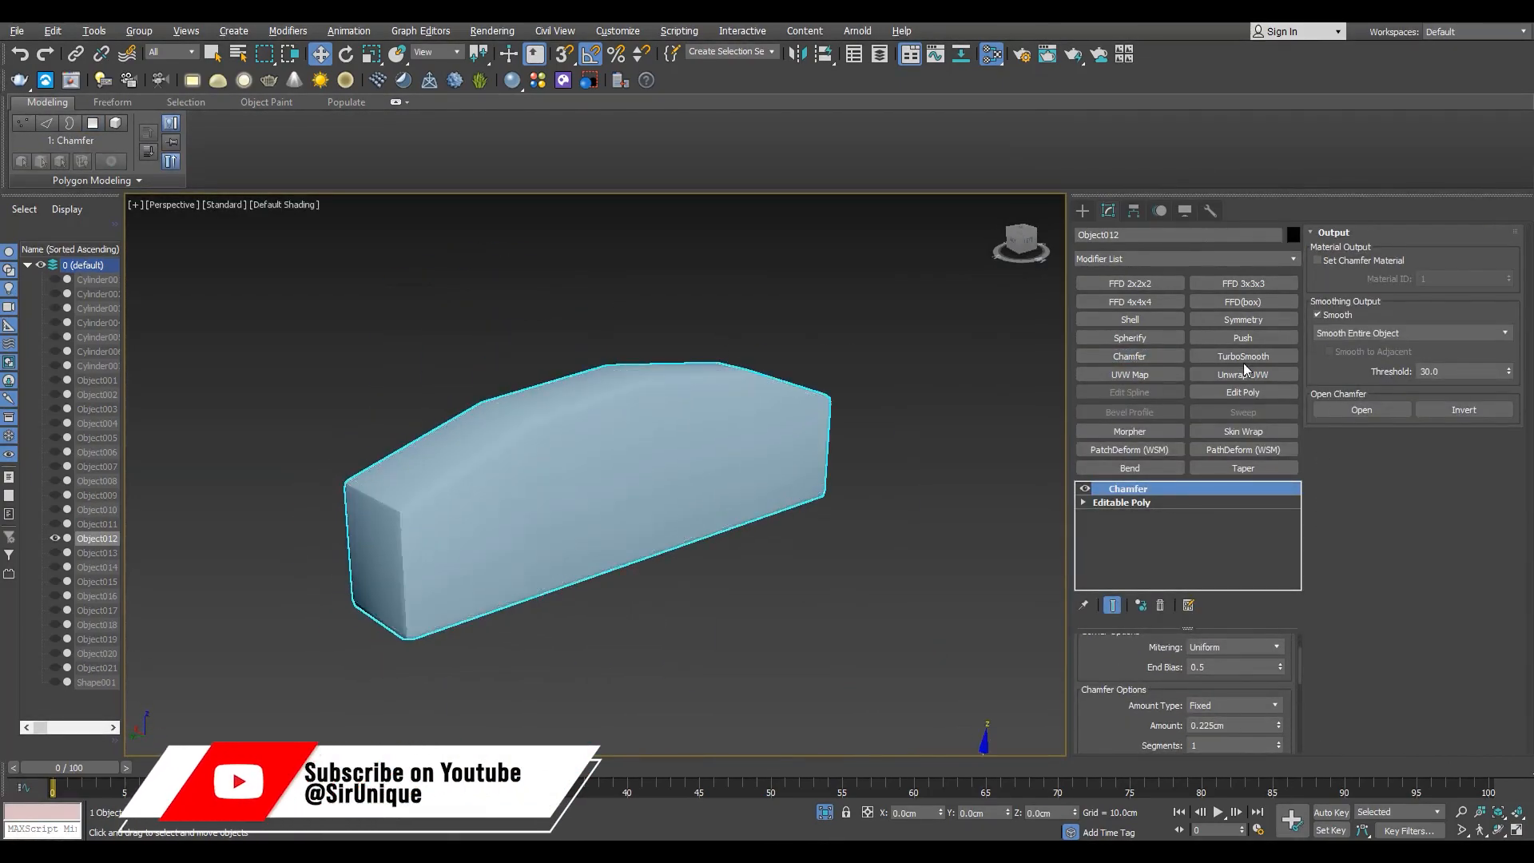
Preview the isolated, chamfered interior block with TurboSmooth, undo the smoothing and return to the edged-faces display.
left_click(1243, 363)
key("ctrl+z")
key("F4")
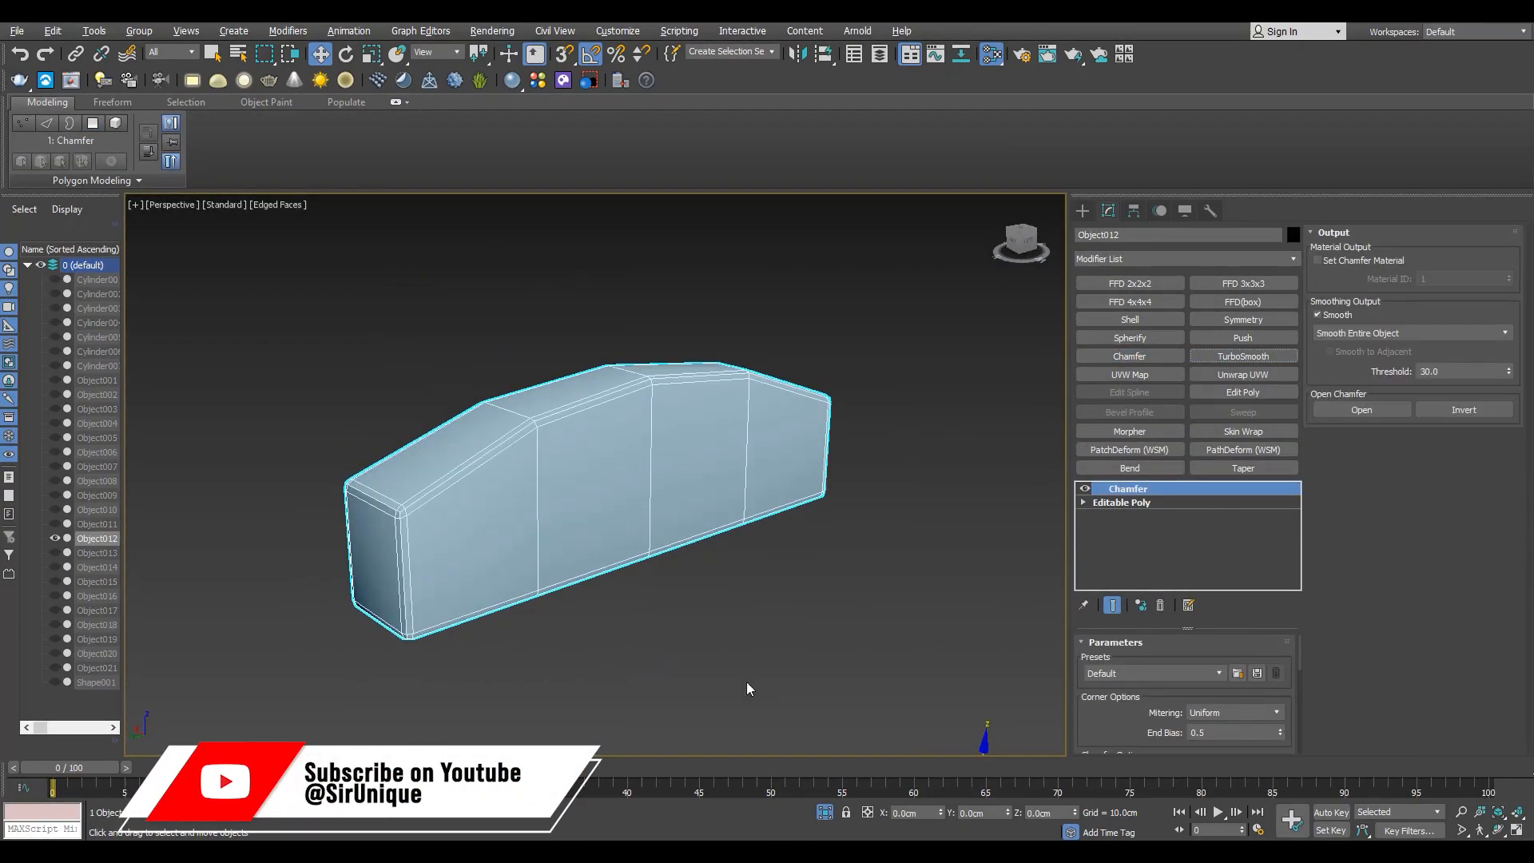
End the chamfered block's isolation and attach the other interior blocks around the central cylinder to it.
left_click(824, 811)
middle_click_drag(479, 520, 537, 552, "alt")
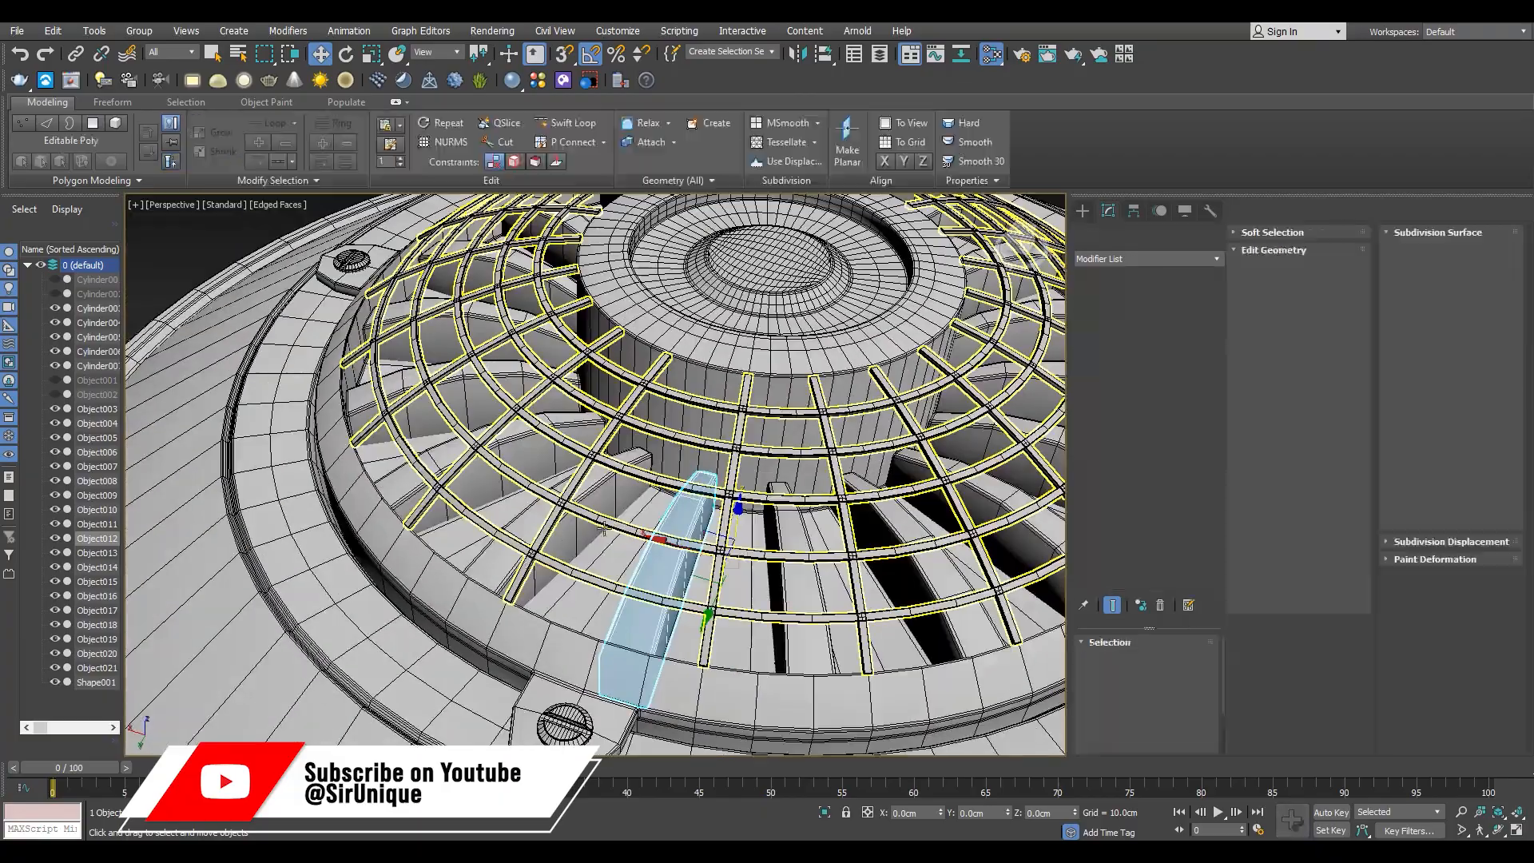
left_click(551, 527)
left_click(463, 480)
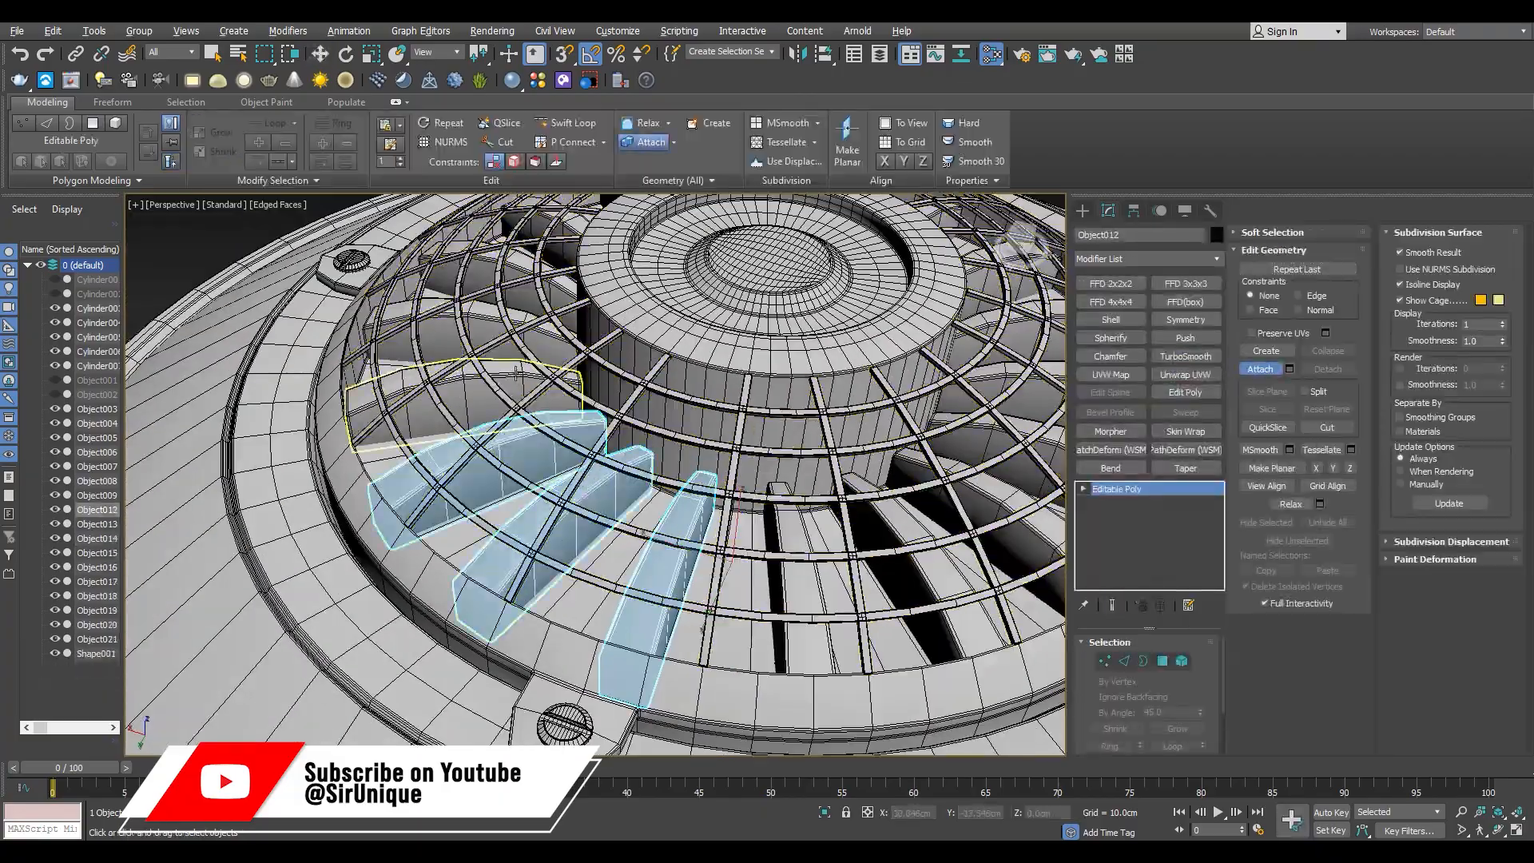
left_click(524, 262)
middle_click_drag(525, 262, 423, 412, "alt")
left_click(423, 412)
scroll(423, 335, "up", 2)
left_click(575, 339)
middle_click_drag(575, 340, 559, 415, "alt")
left_click(559, 416)
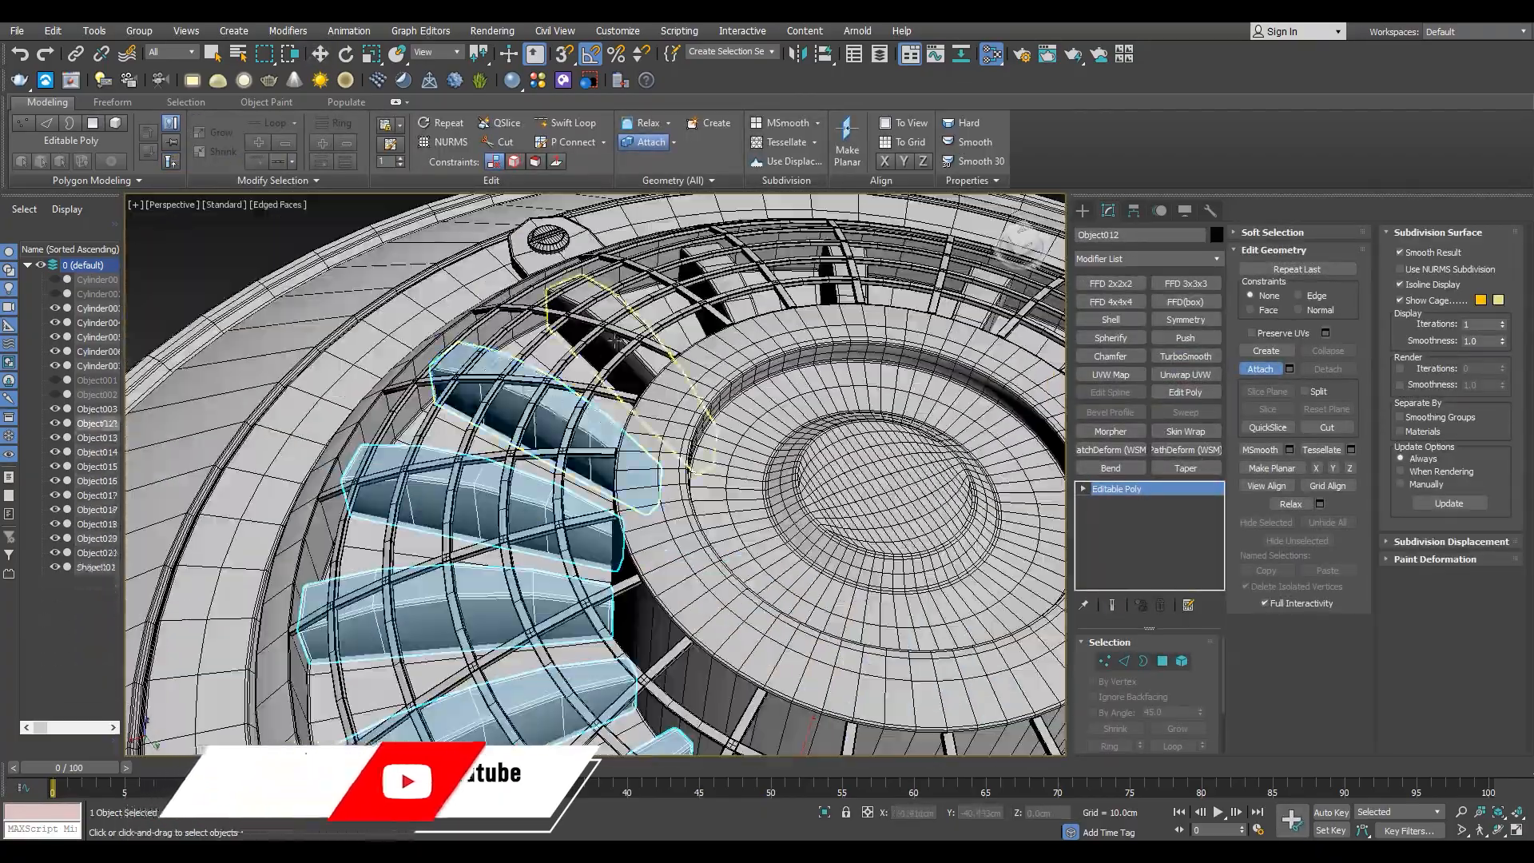
left_click(826, 276)
middle_click_drag(827, 275, 723, 548, "alt")
left_click(723, 548)
left_click(711, 607)
middle_click_drag(710, 607, 719, 531, "alt")
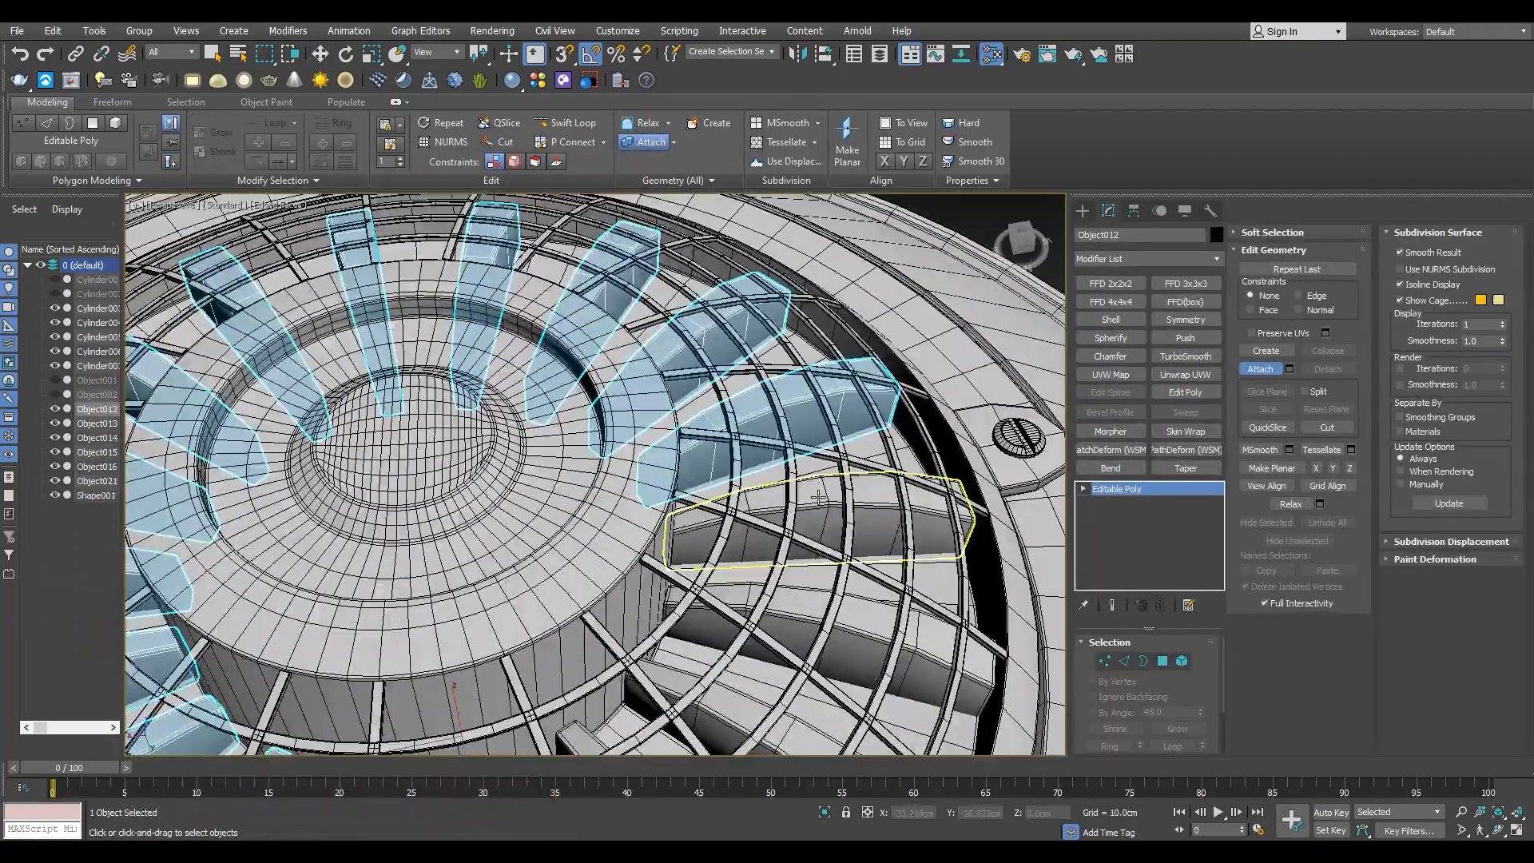
left_click(719, 530)
left_click(714, 619)
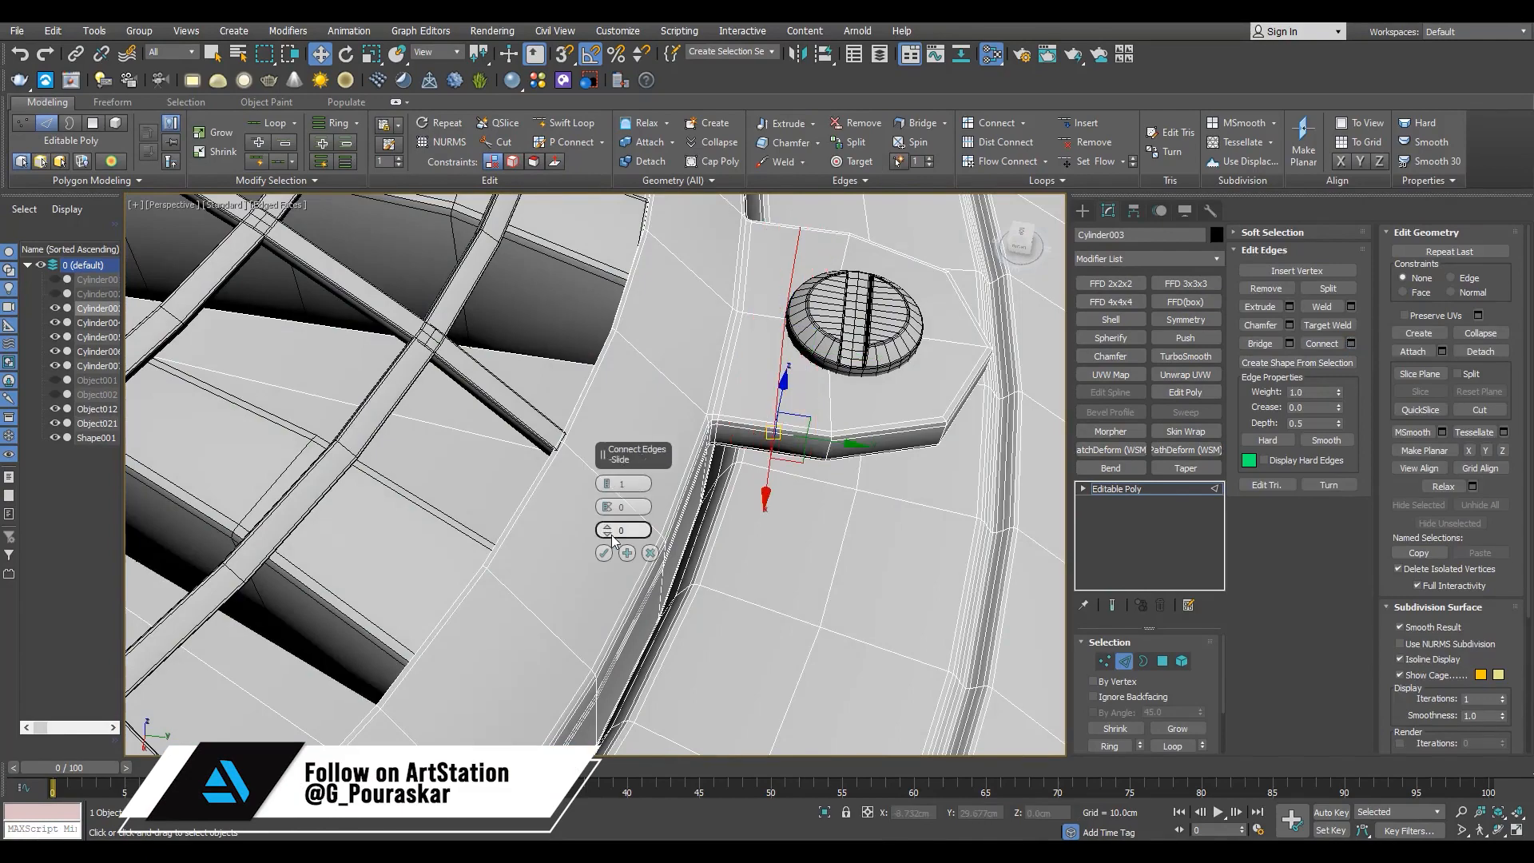
Leave edge editing on the base disc and set TurboSmooth to 2 iterations on all eight visible parts.
left_click(1105, 489)
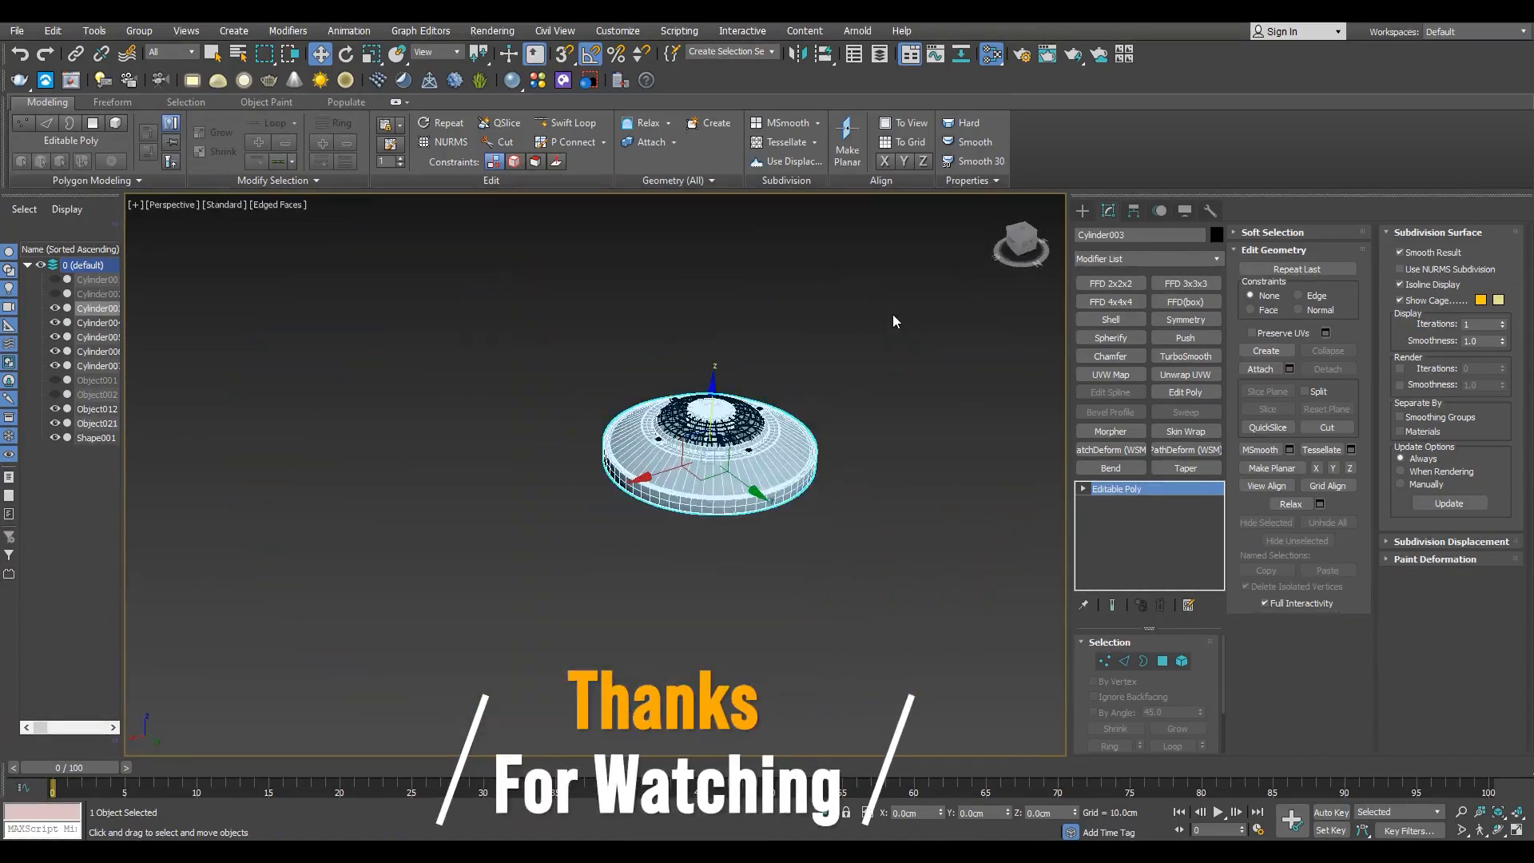
left_click(1197, 666)
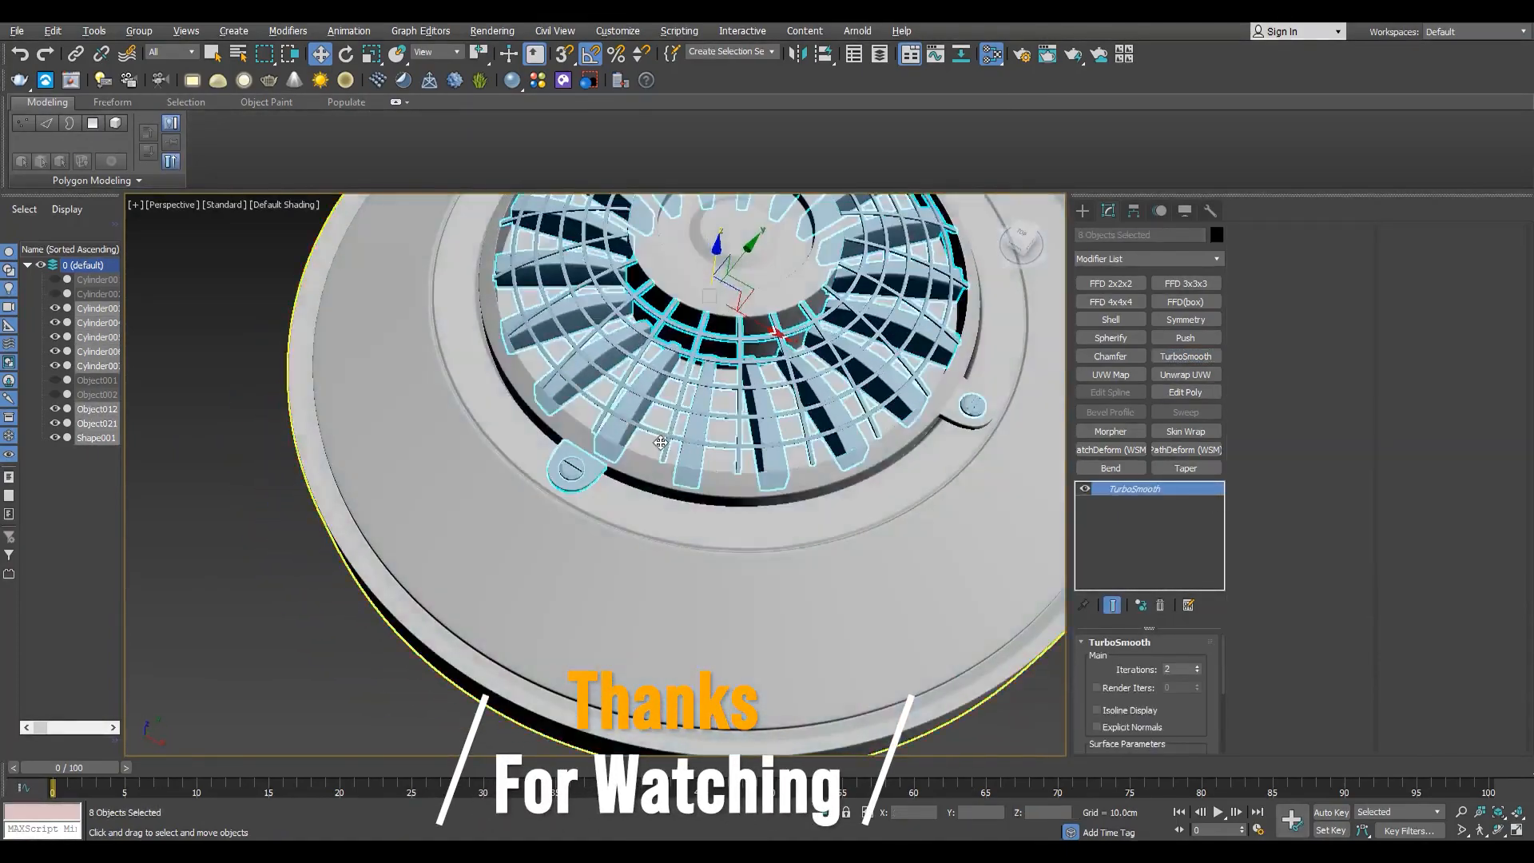